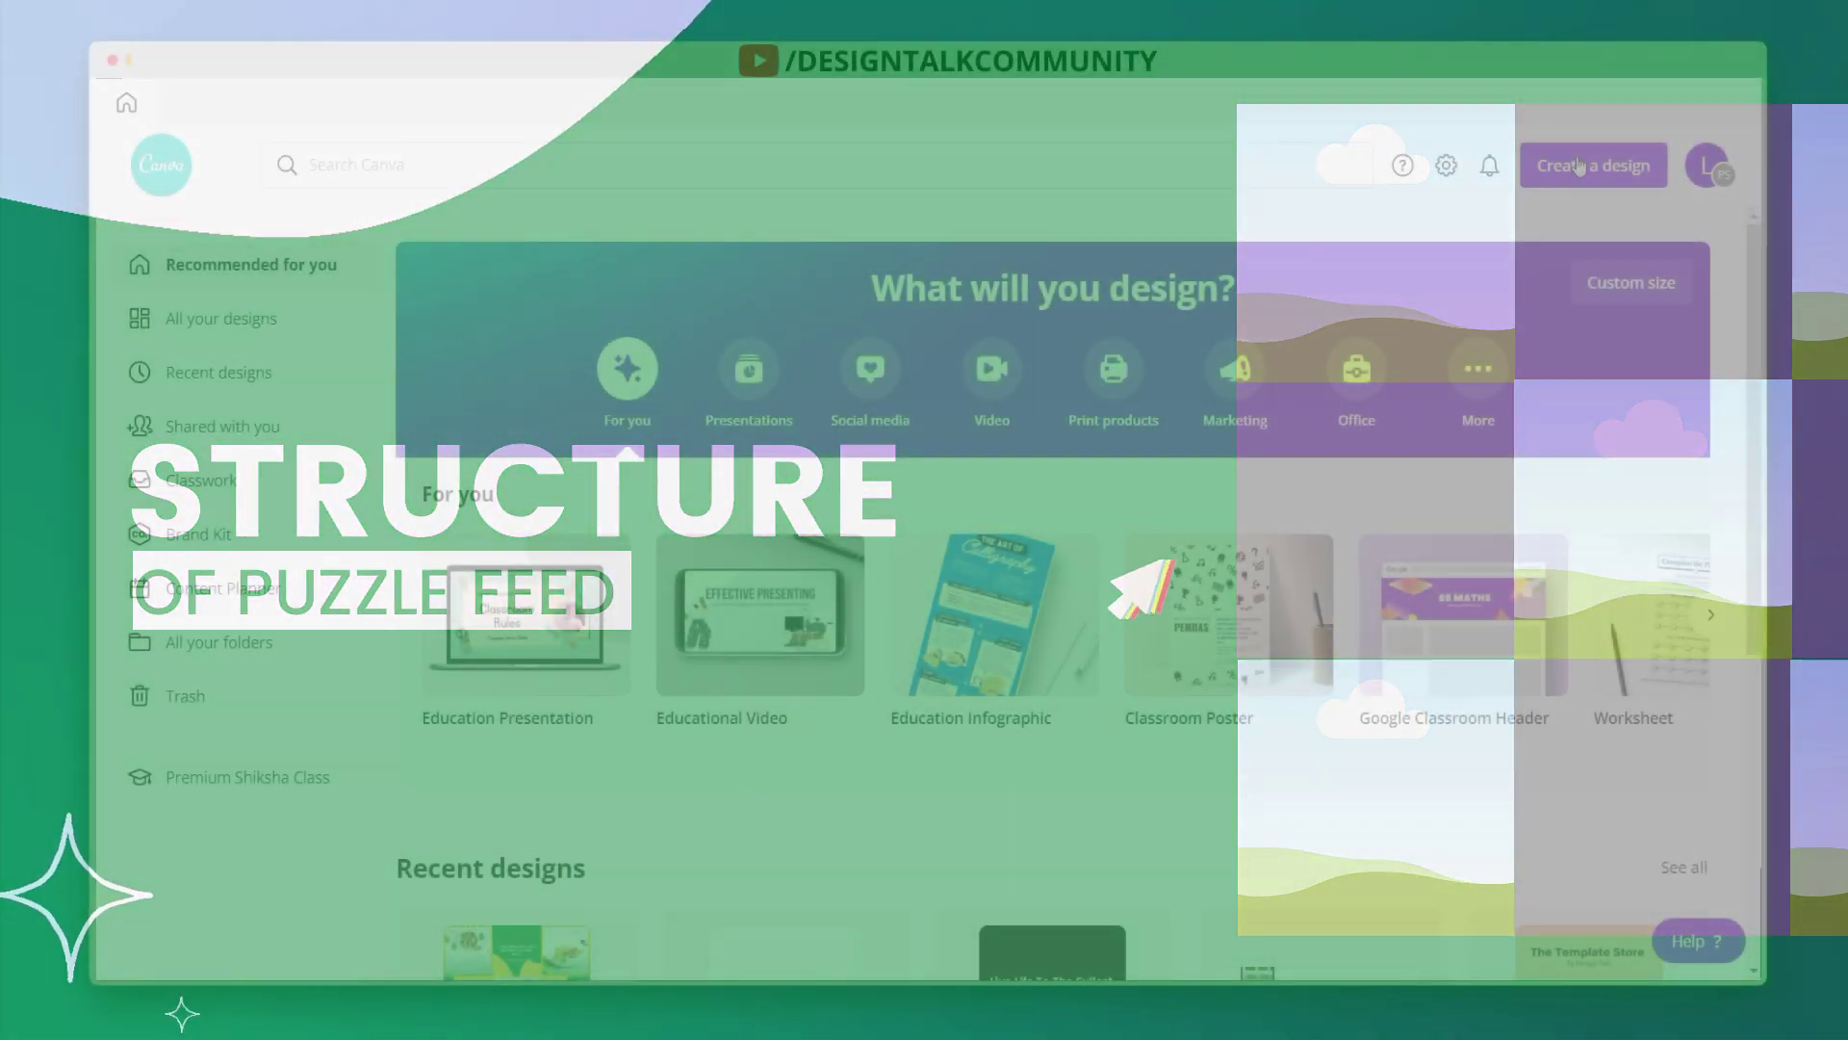
Step: Create a custom 5000 × 5000 px design and title it "Instgram Puzzle Feed"
left_click(1574, 168)
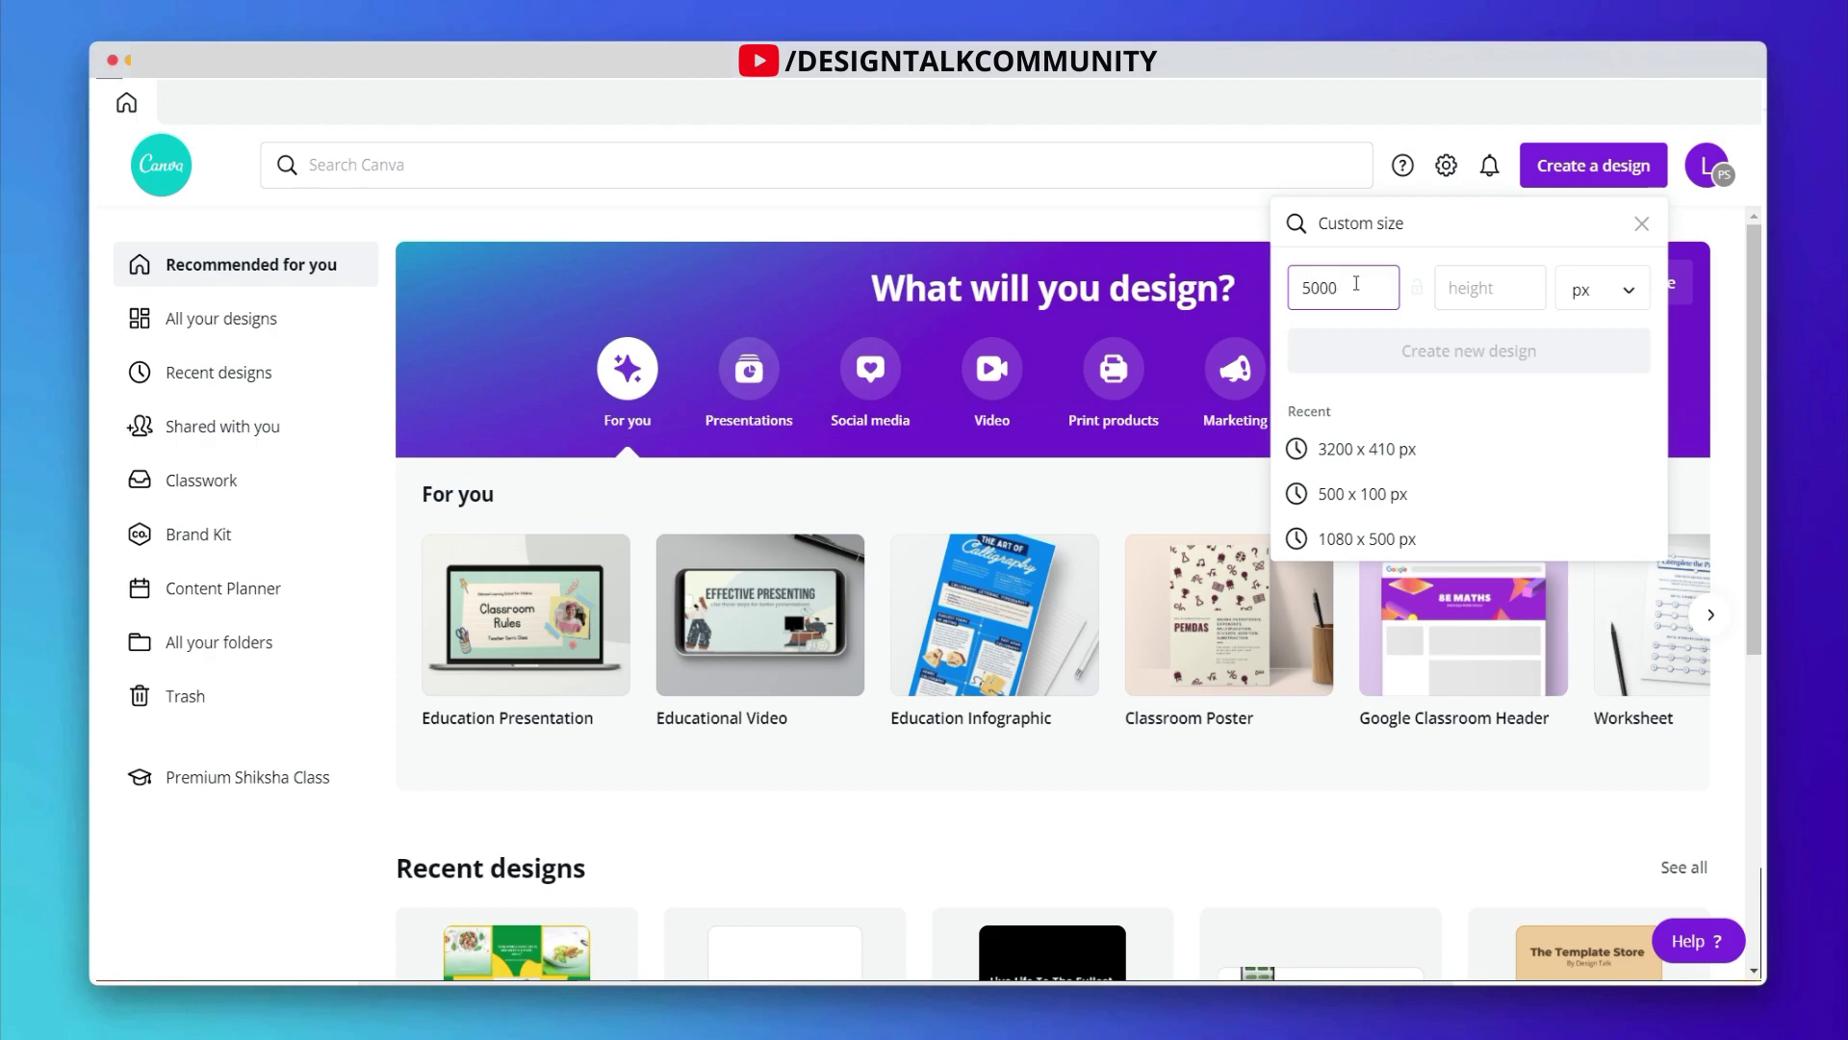
left_click(1475, 288)
type("500")
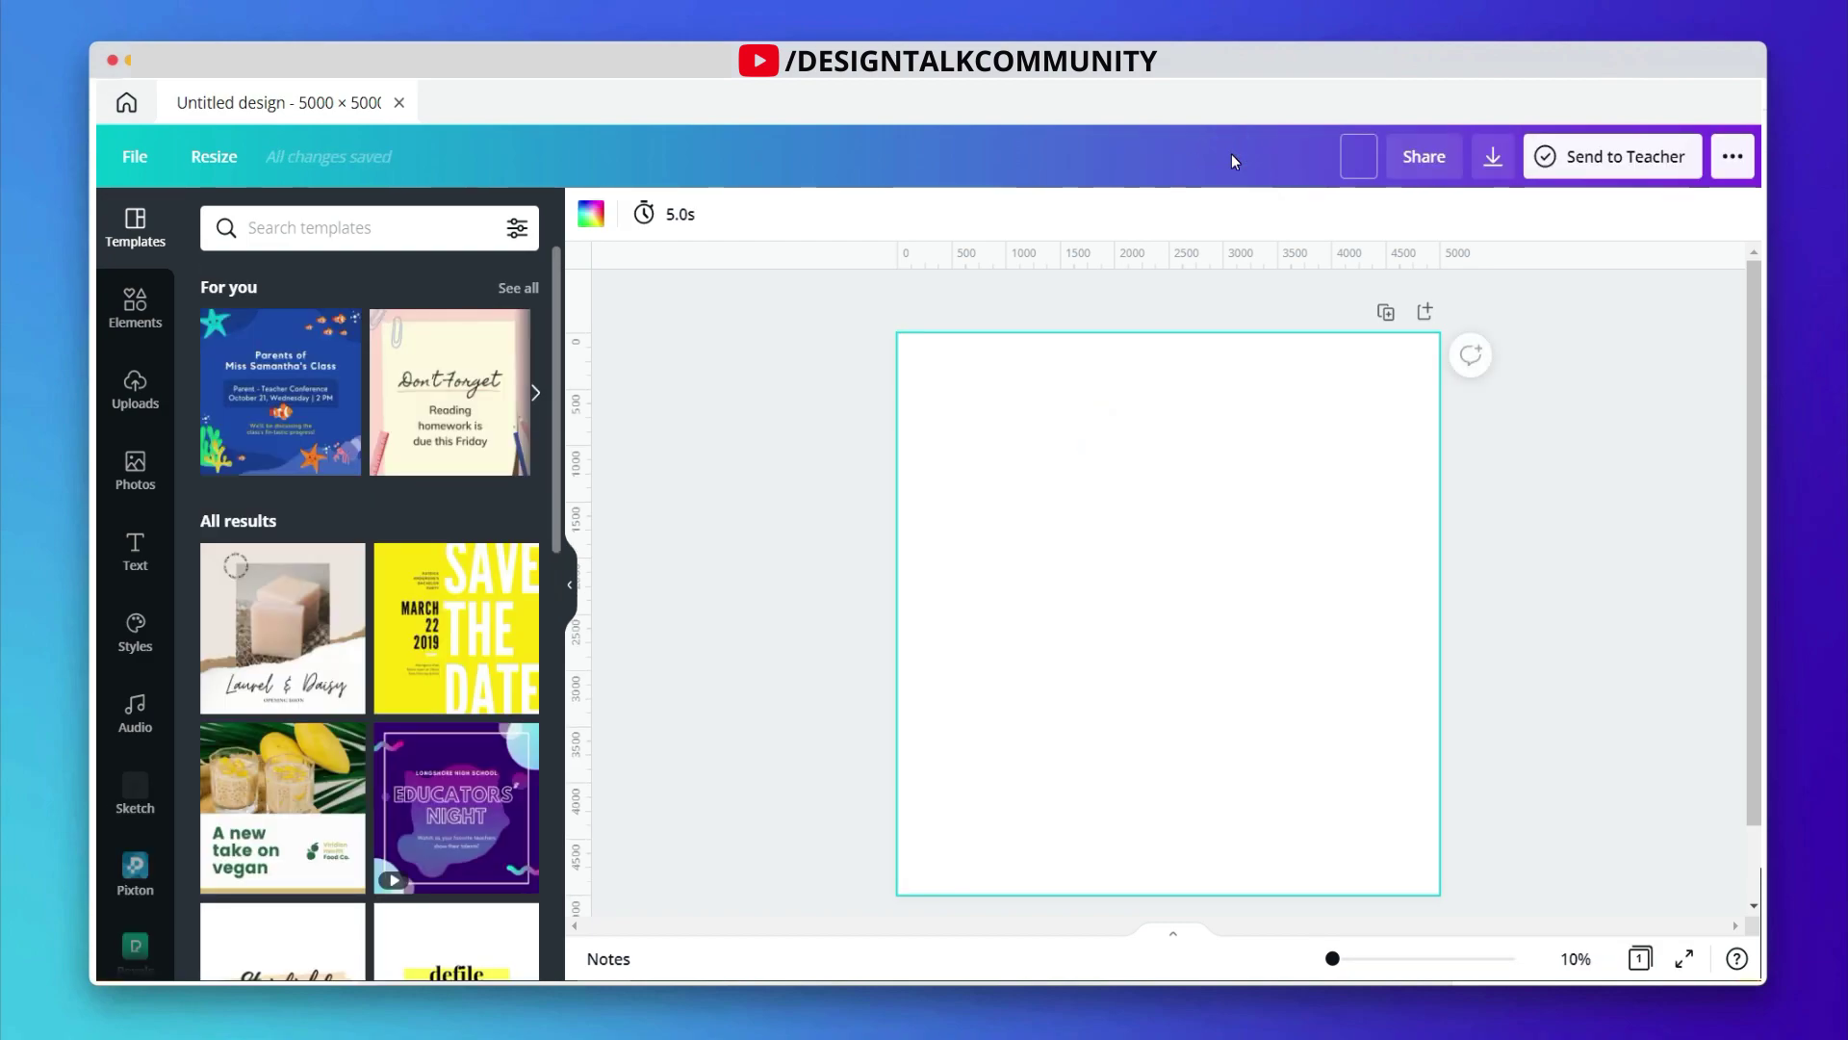
type("ram Puzzle Feed")
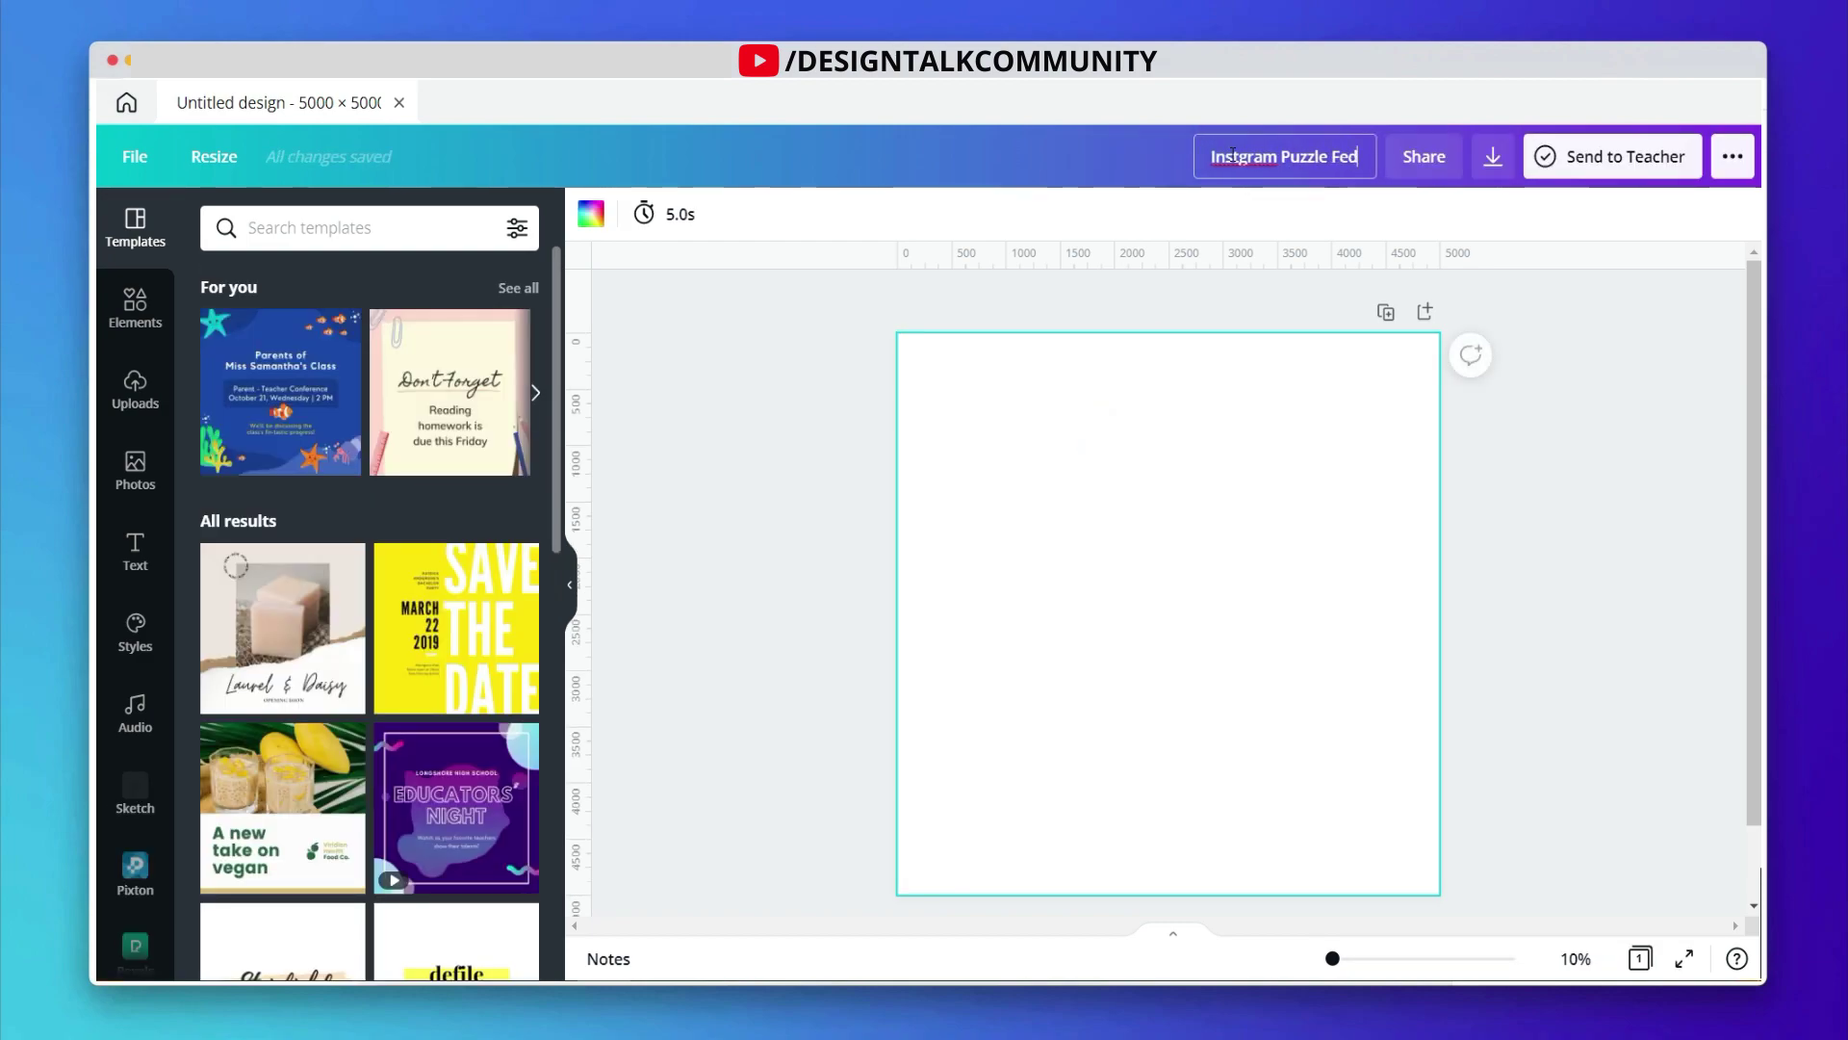
key("Return")
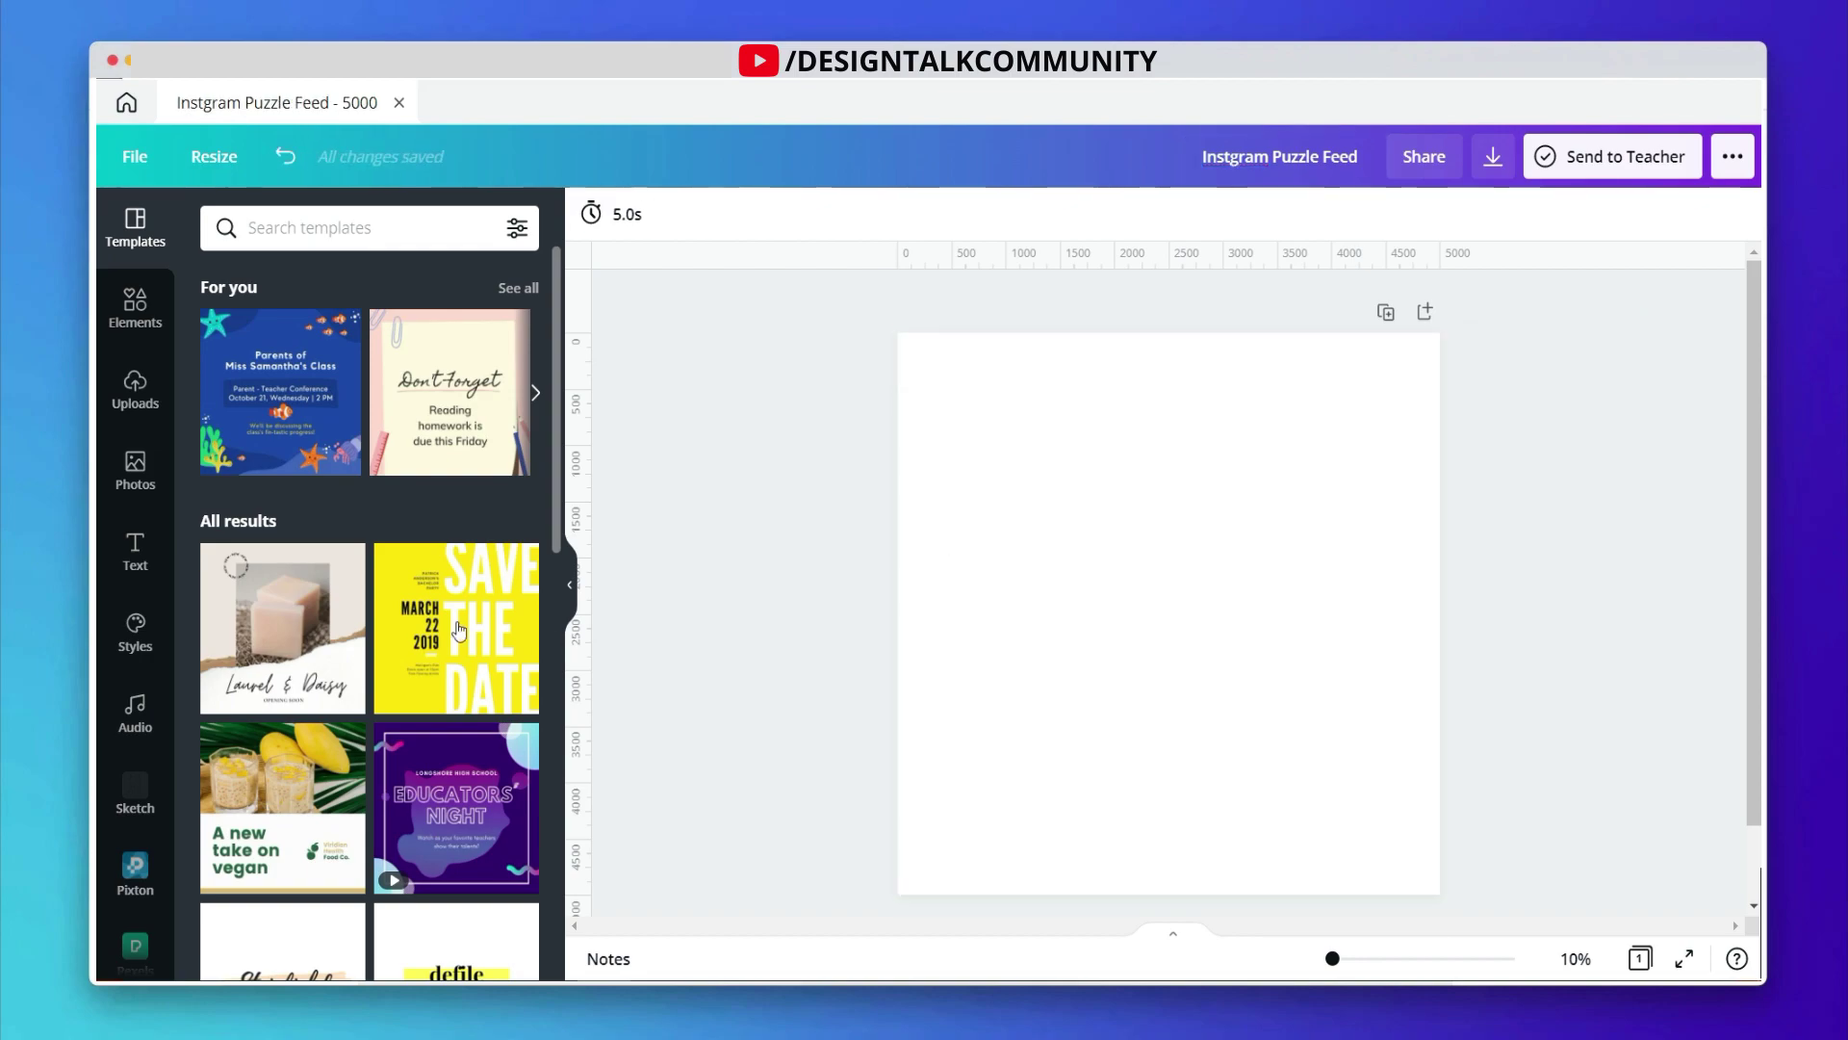
Step: Place the uploaded line-grid image on the blank page
left_click(134, 390)
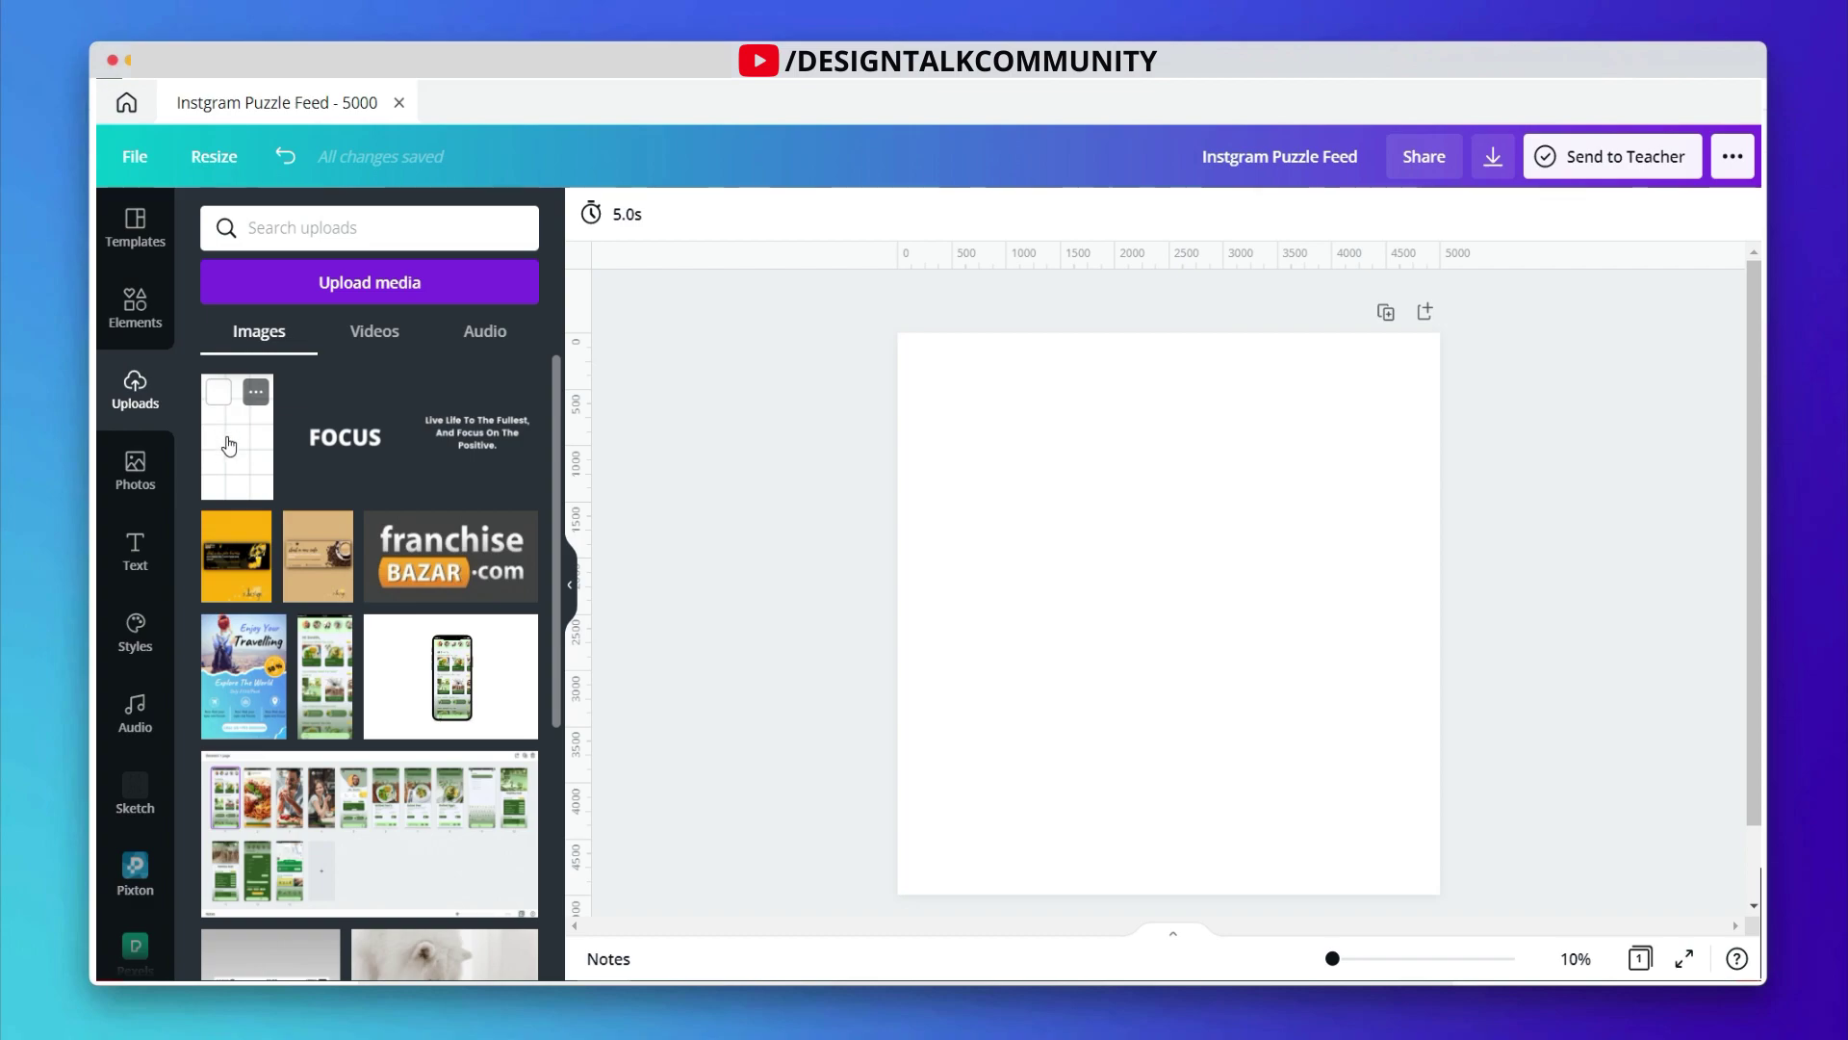
left_click(227, 441)
left_click(776, 575)
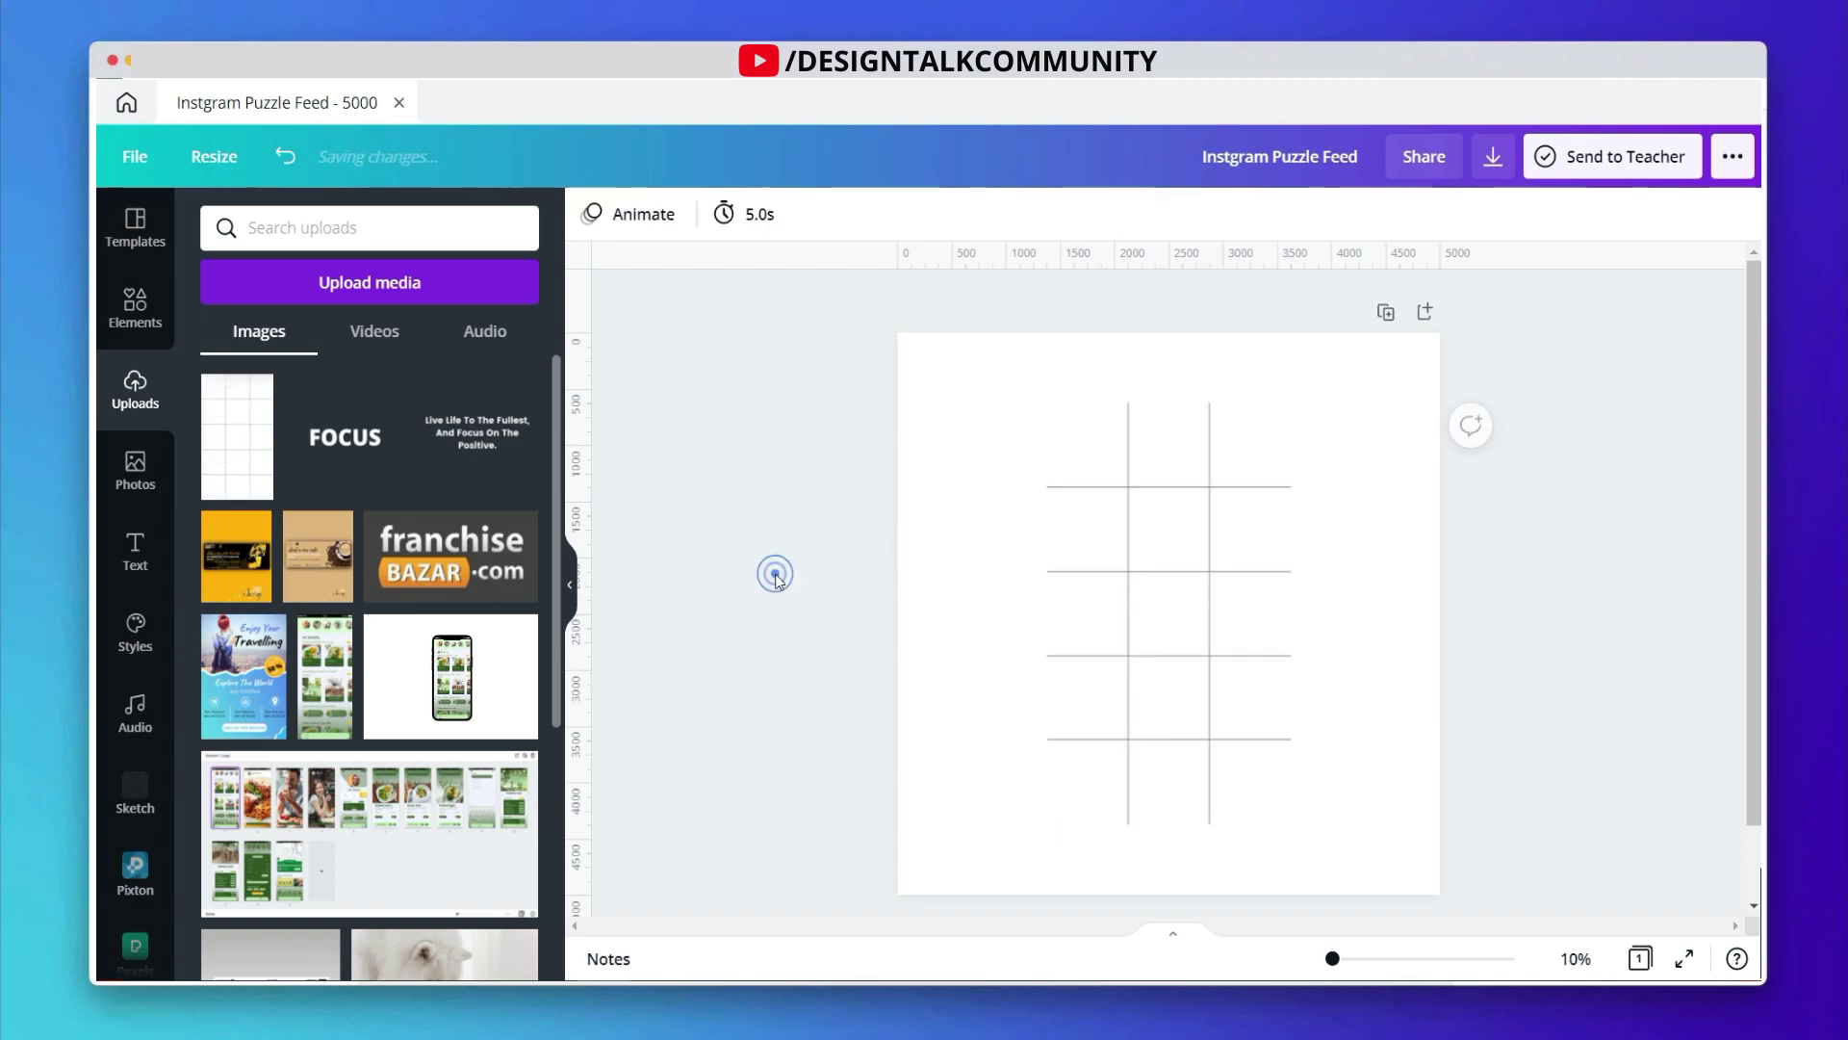
left_click(135, 306)
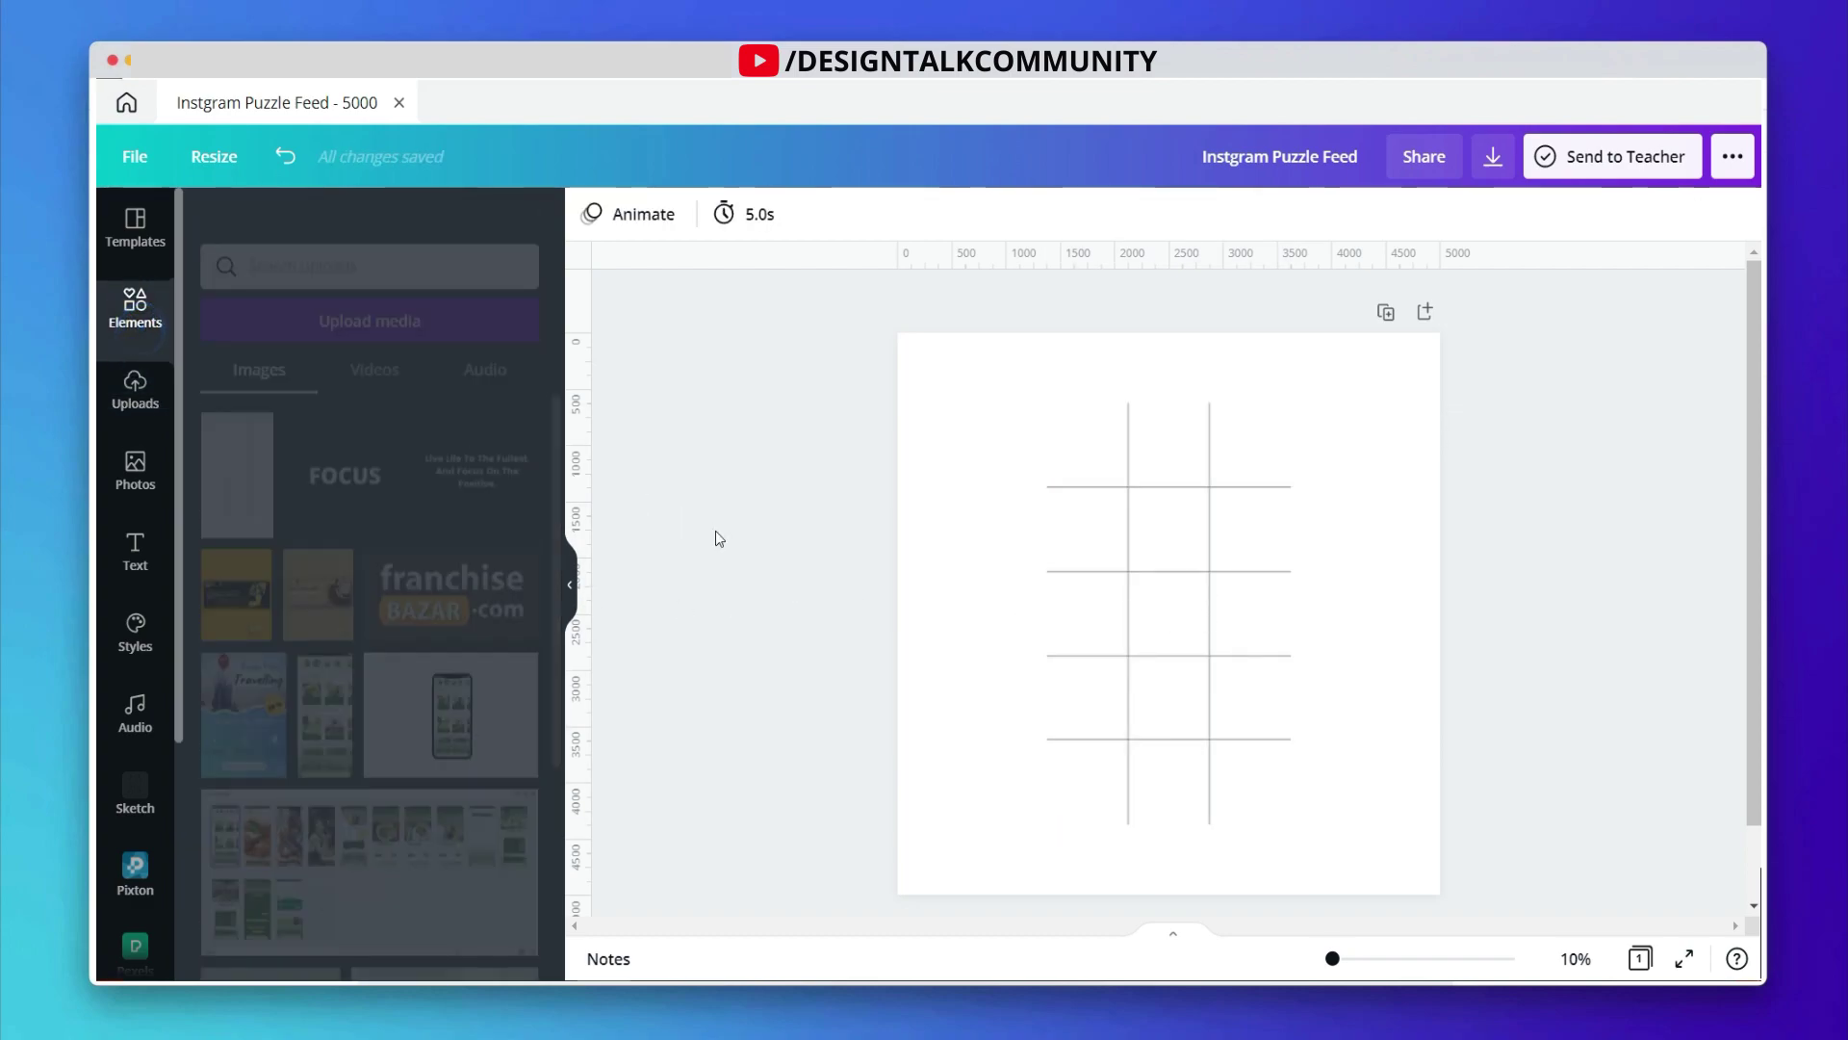
Step: Align the grid image with the page's upper-left corner and enlarge it to the full page width, showing three columns and three rows
left_click_drag(1181, 574, 1015, 501)
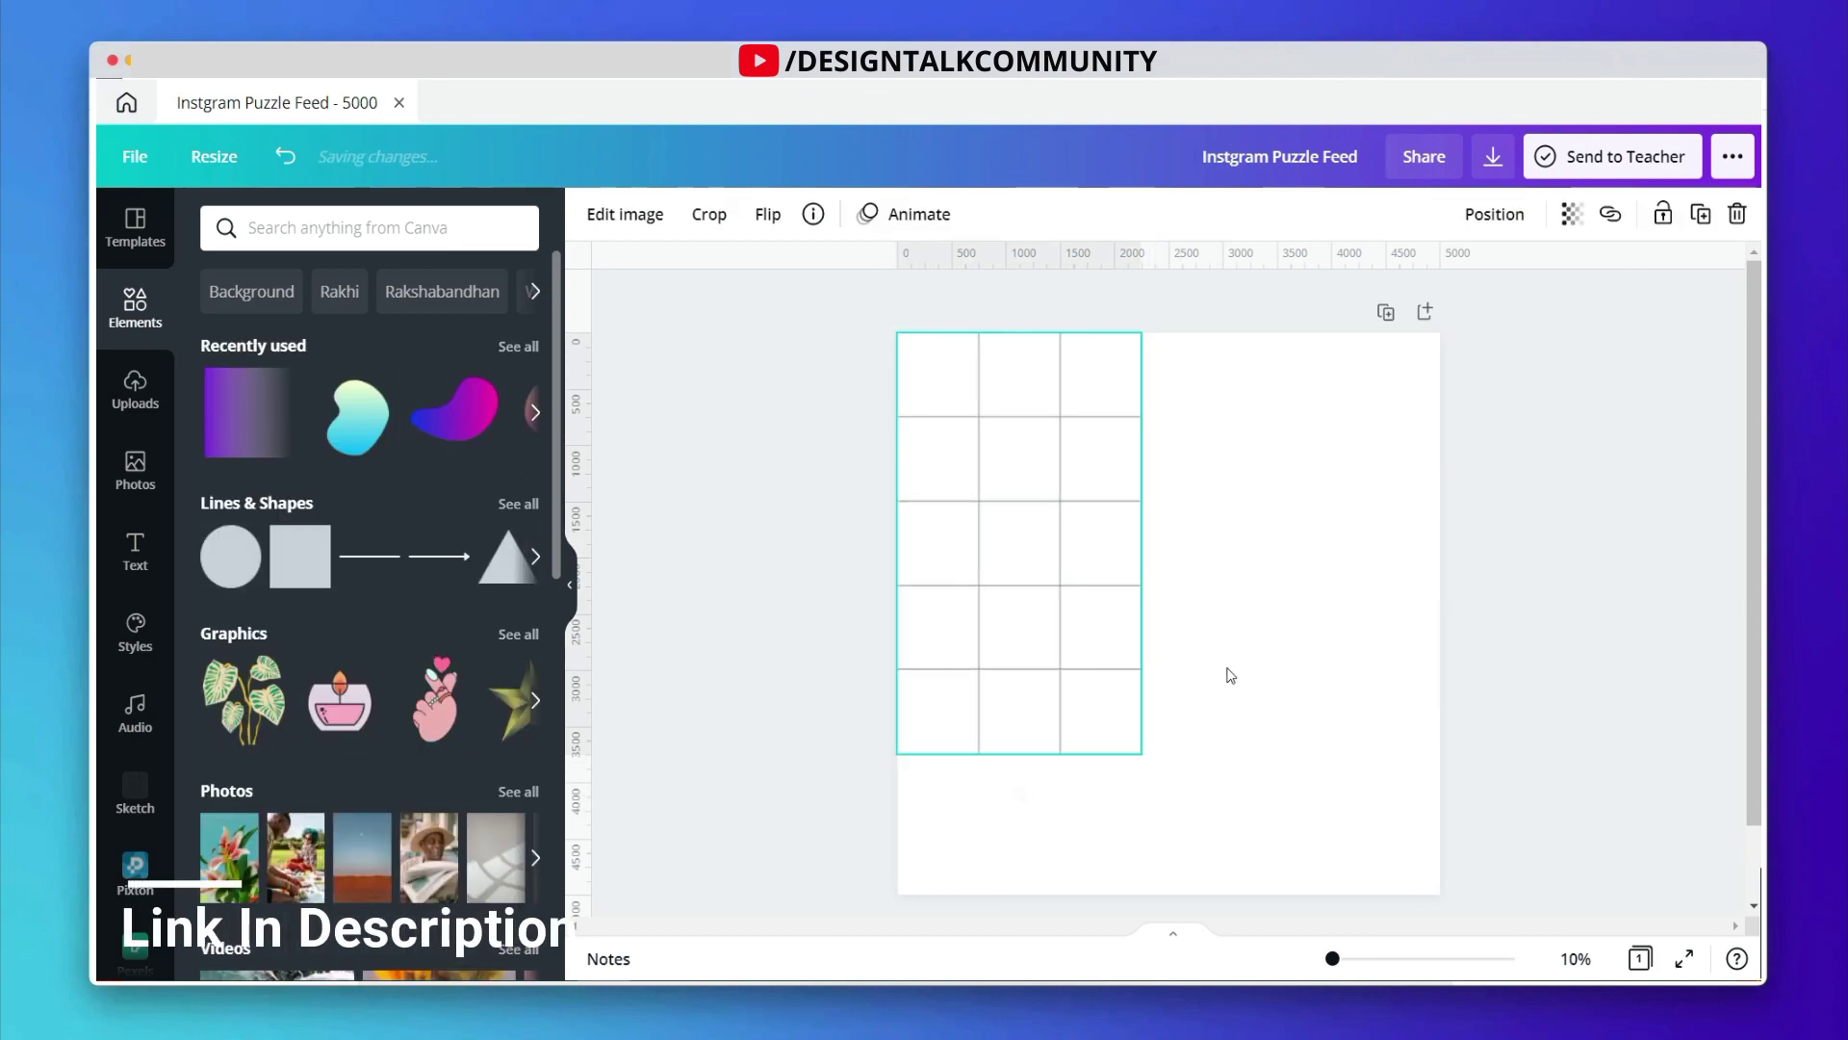
left_click_drag(1142, 761, 1575, 939)
left_click_drag(1414, 329, 1440, 284)
left_click_drag(1311, 397, 1308, 432)
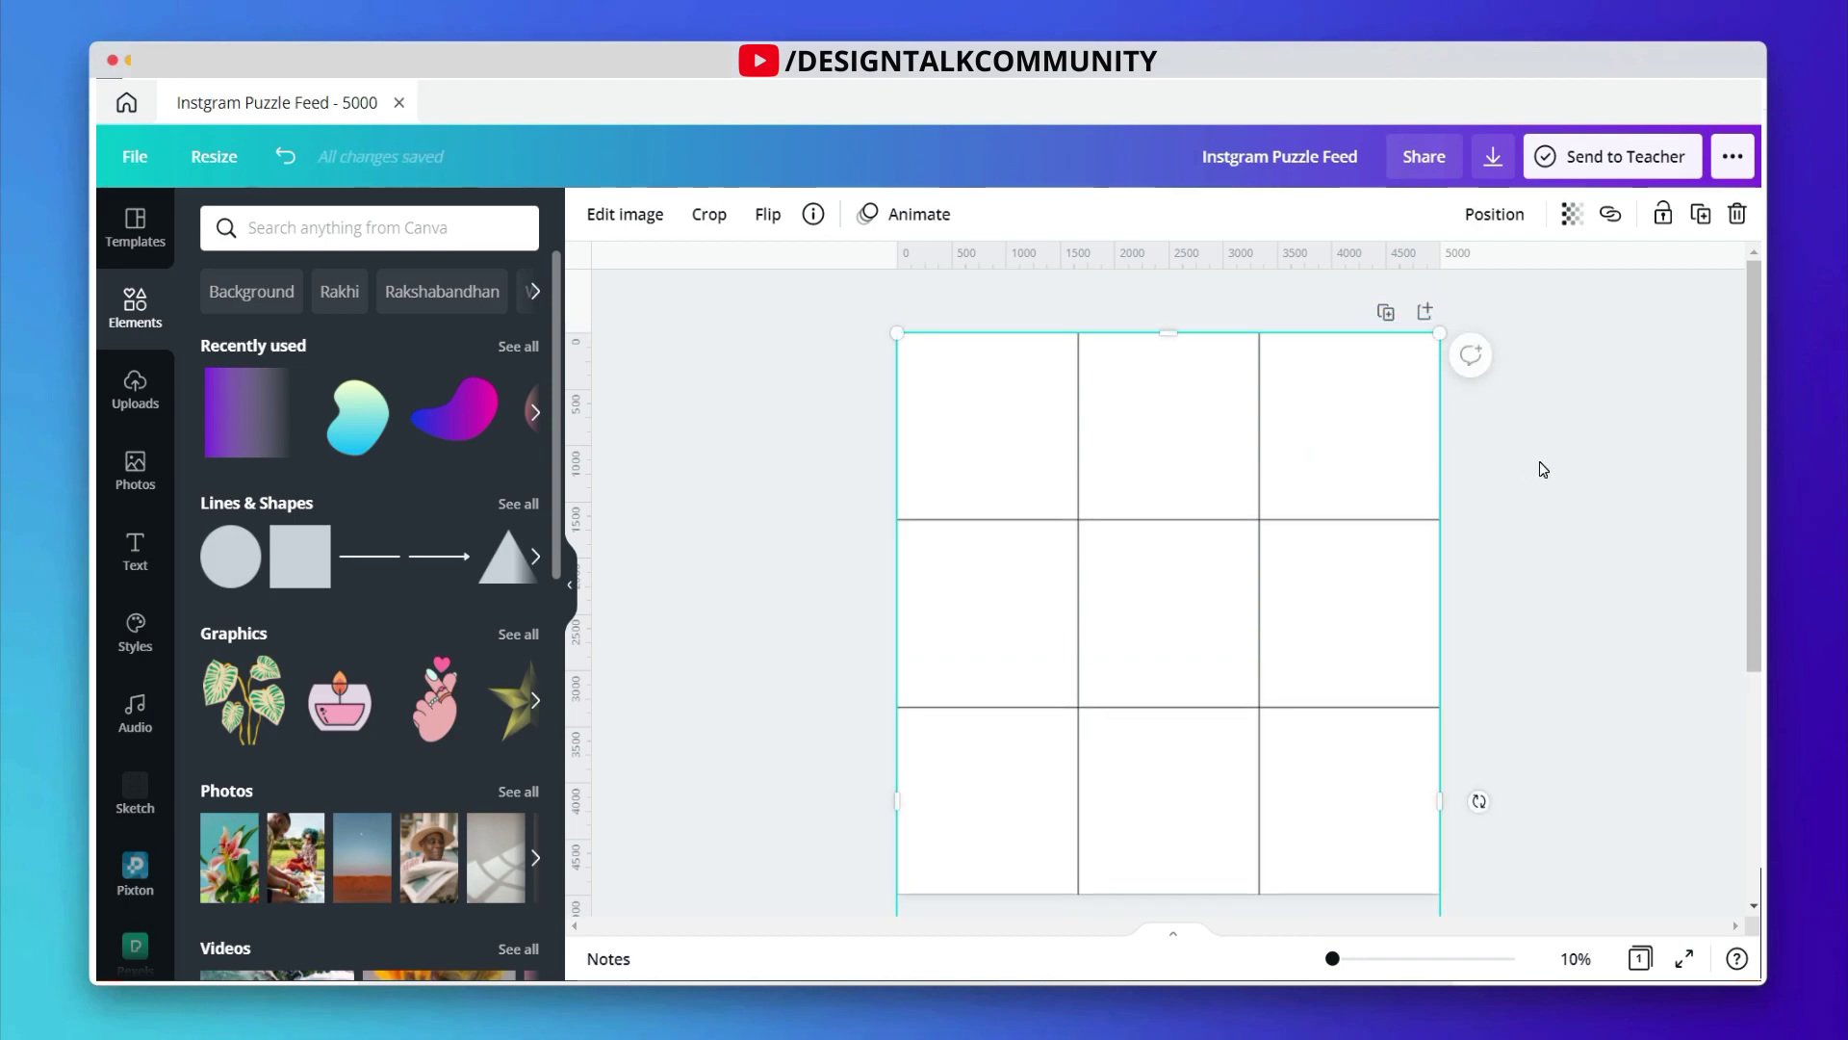
left_click(1539, 467)
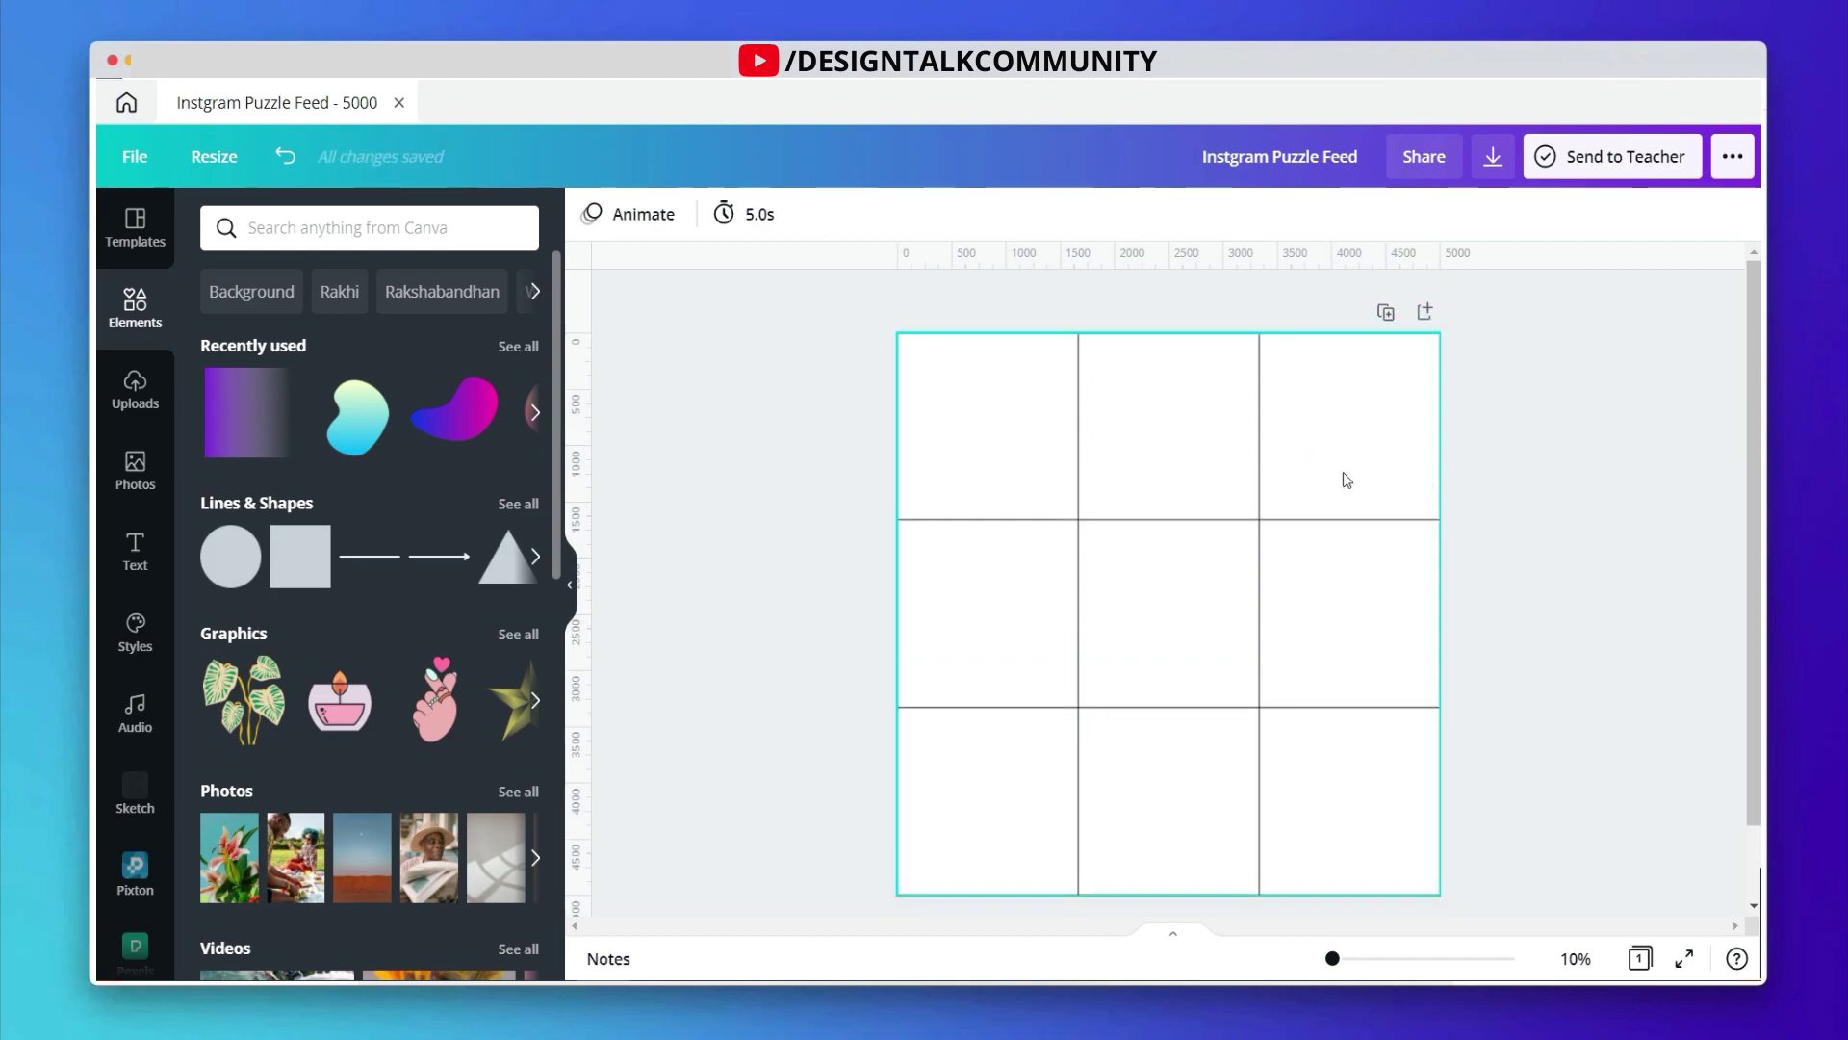
Step: Show the rulers and place two vertical and two horizontal guides along the grid image's lines
left_click(134, 160)
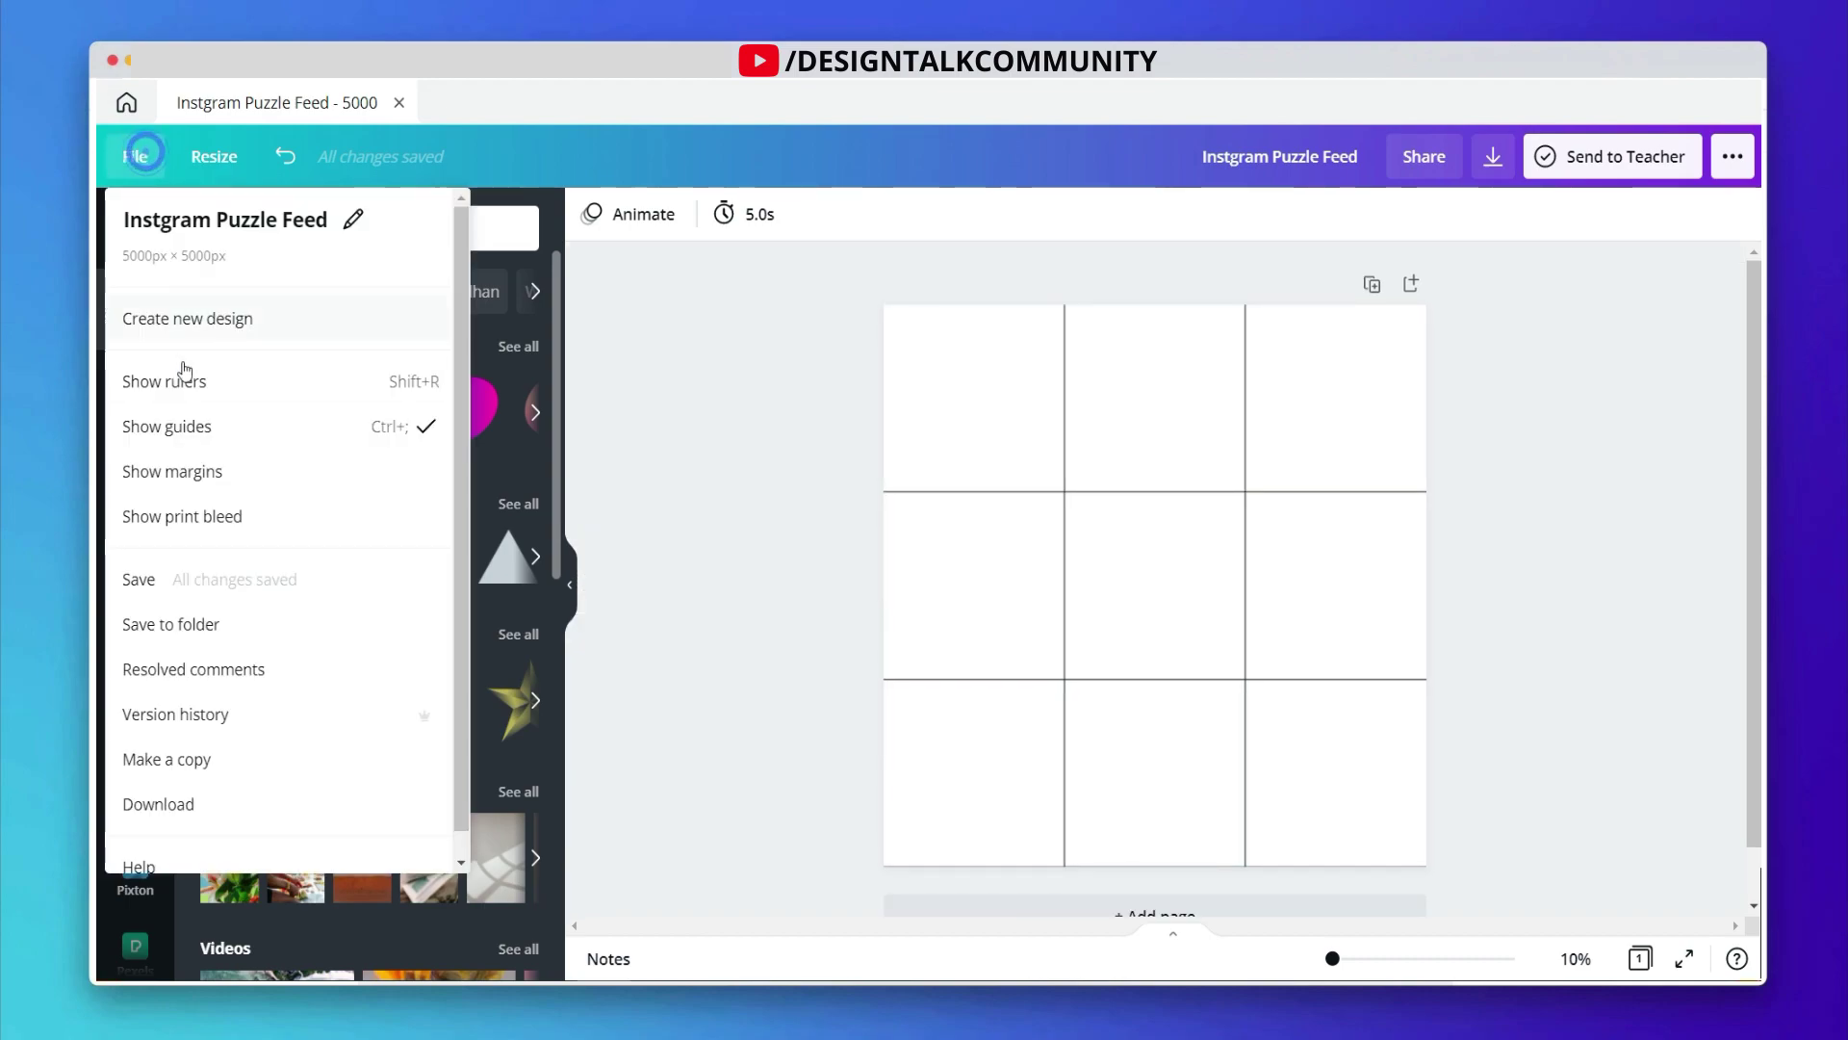
left_click(198, 380)
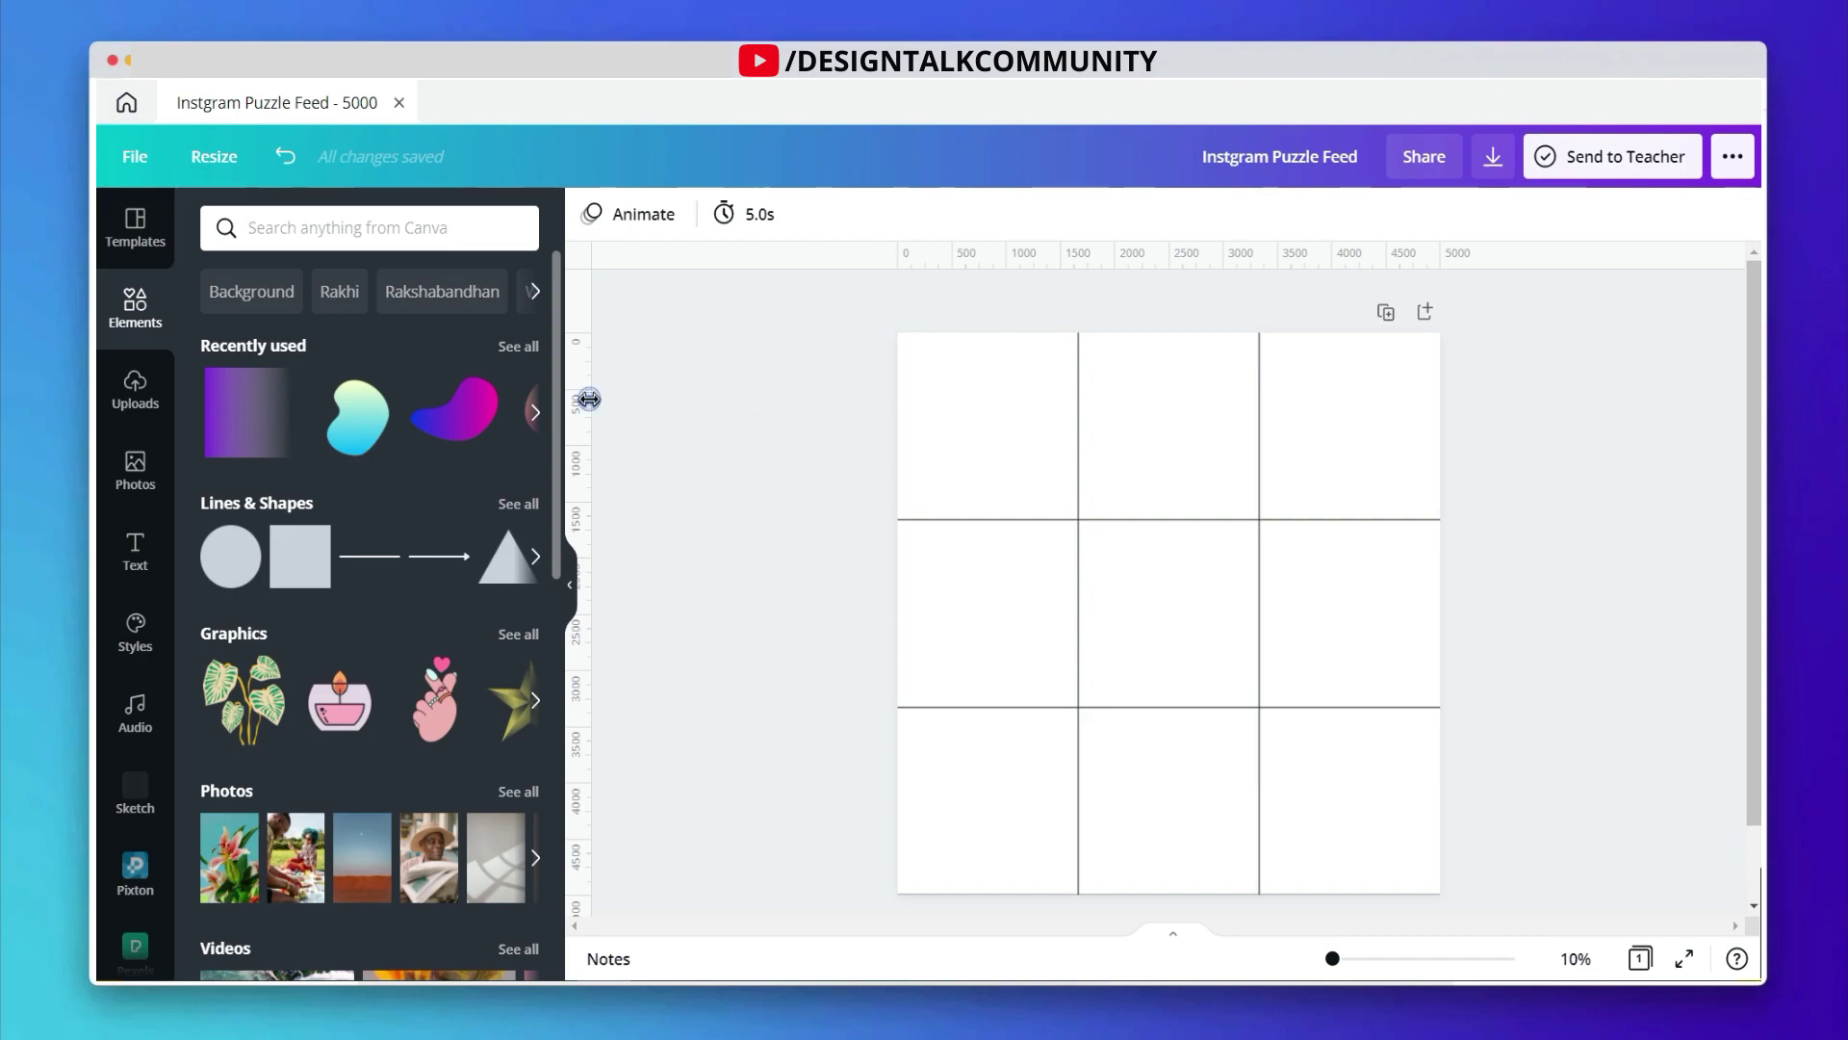
left_click_drag(589, 399, 1078, 409)
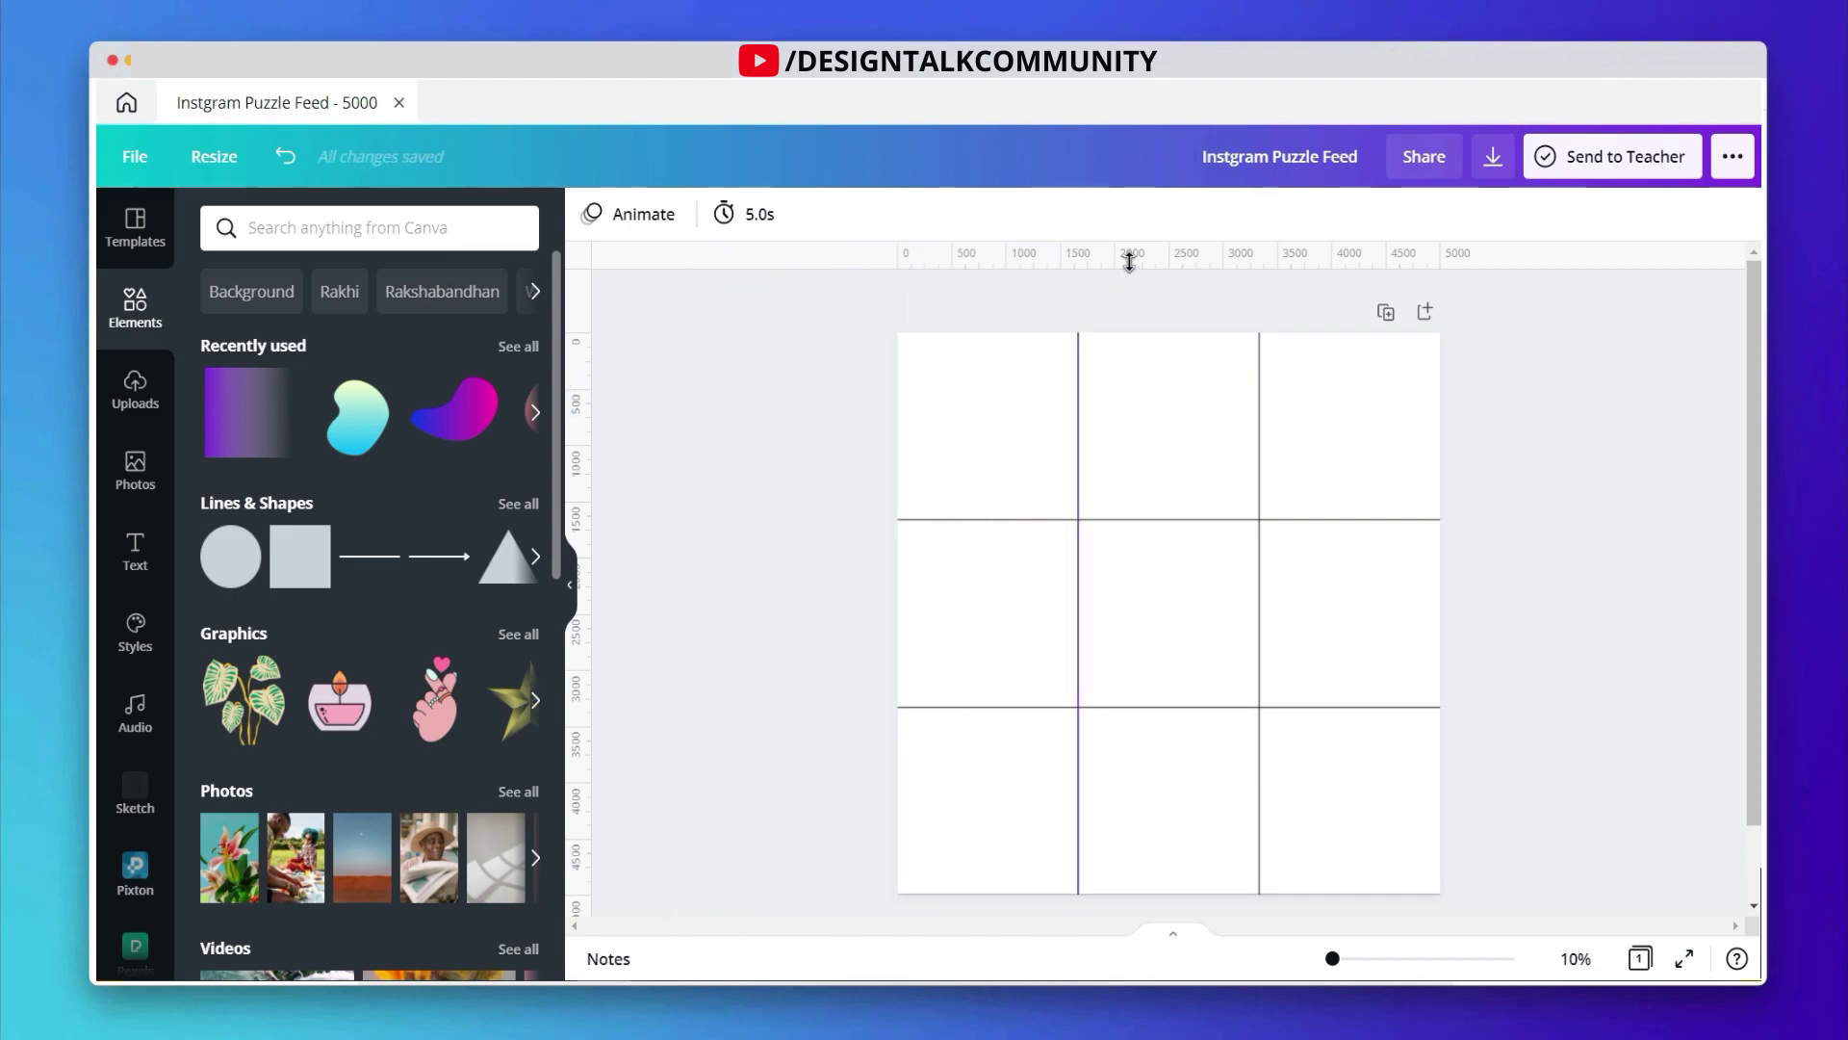
left_click_drag(1126, 256, 1133, 521)
left_click_drag(1124, 296, 1113, 708)
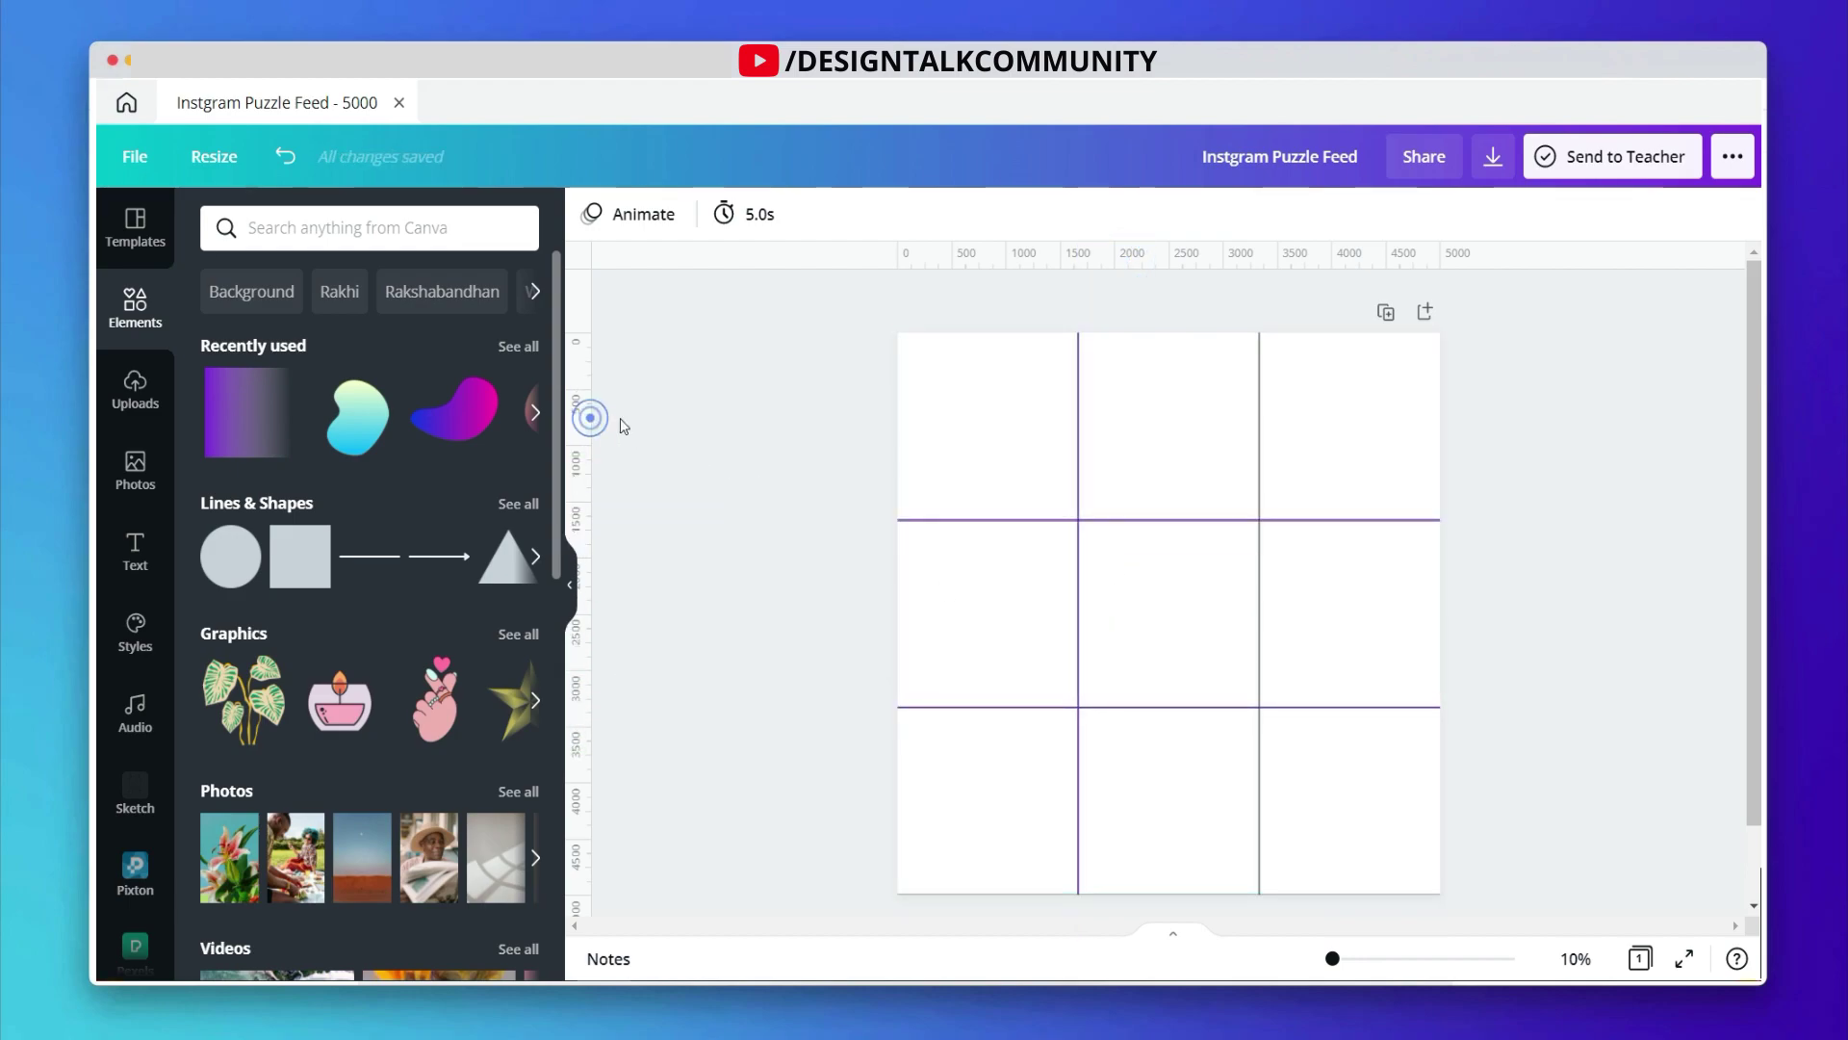
left_click_drag(647, 425, 1259, 441)
Step: Delete the grid image from the page, keeping only the guides
right_click(1384, 429)
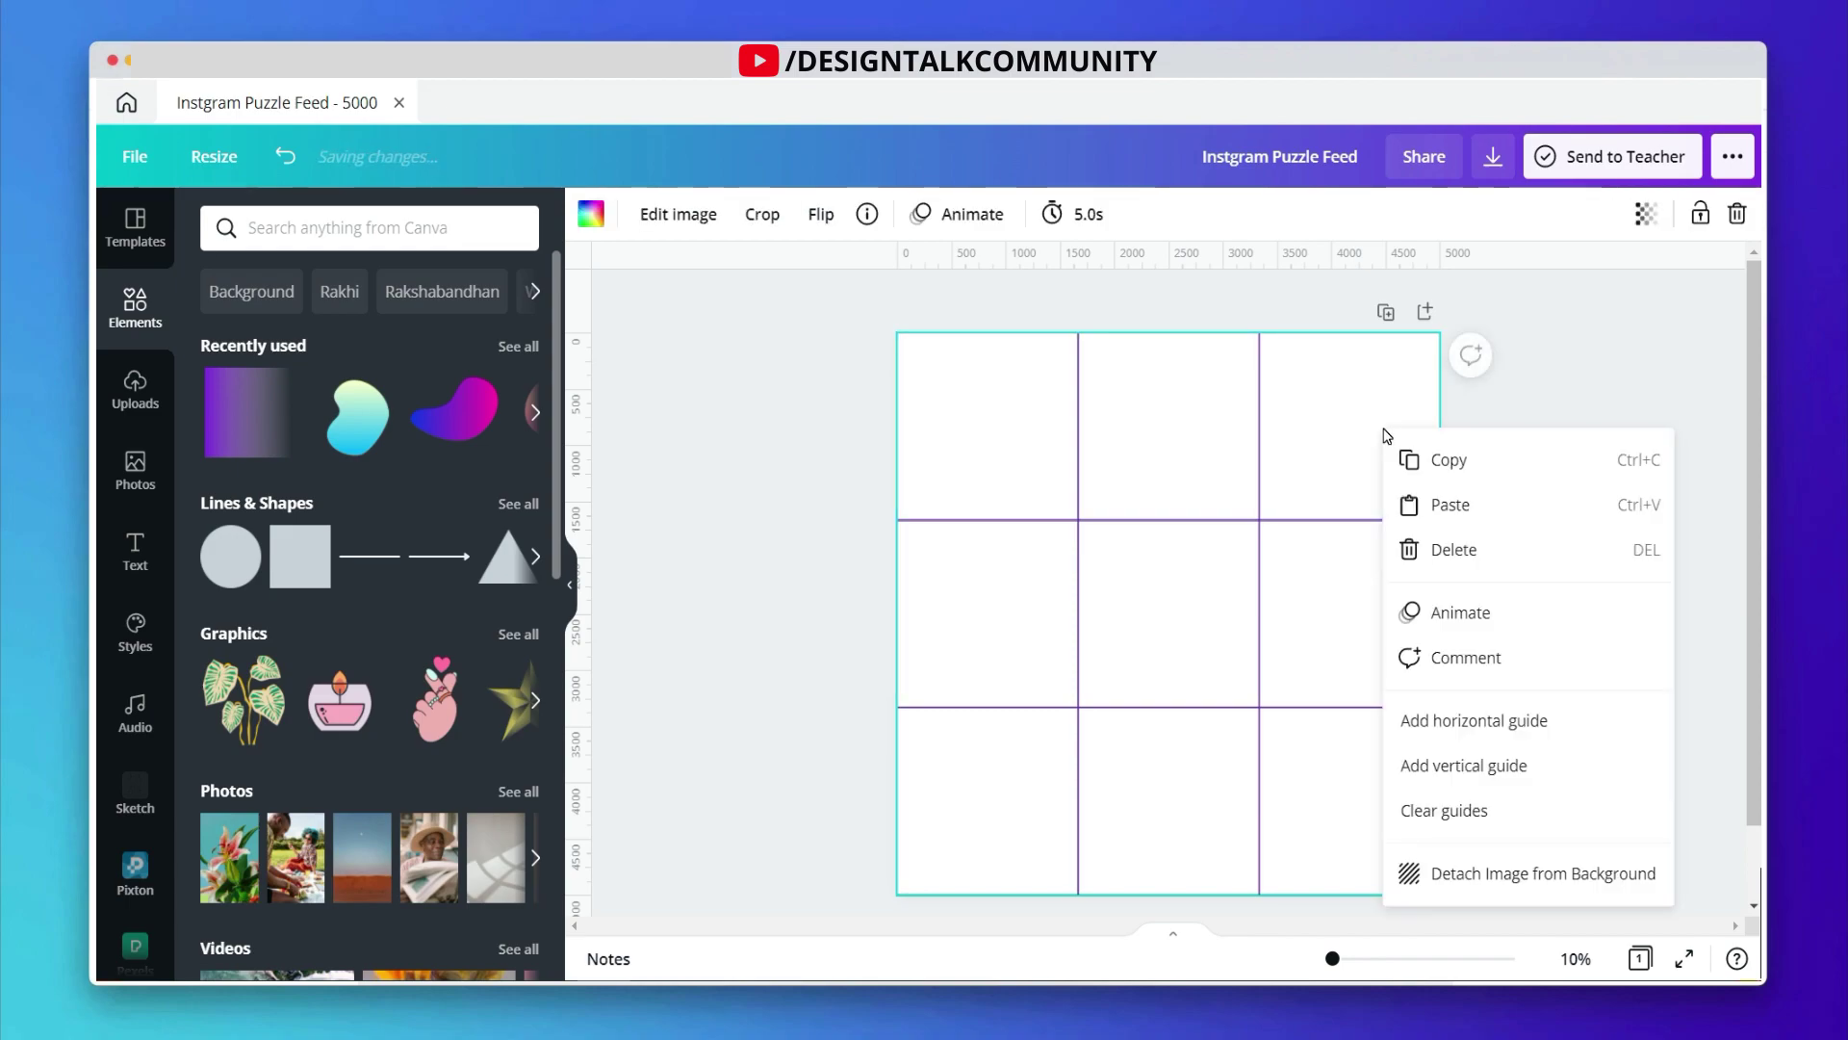
left_click(1454, 549)
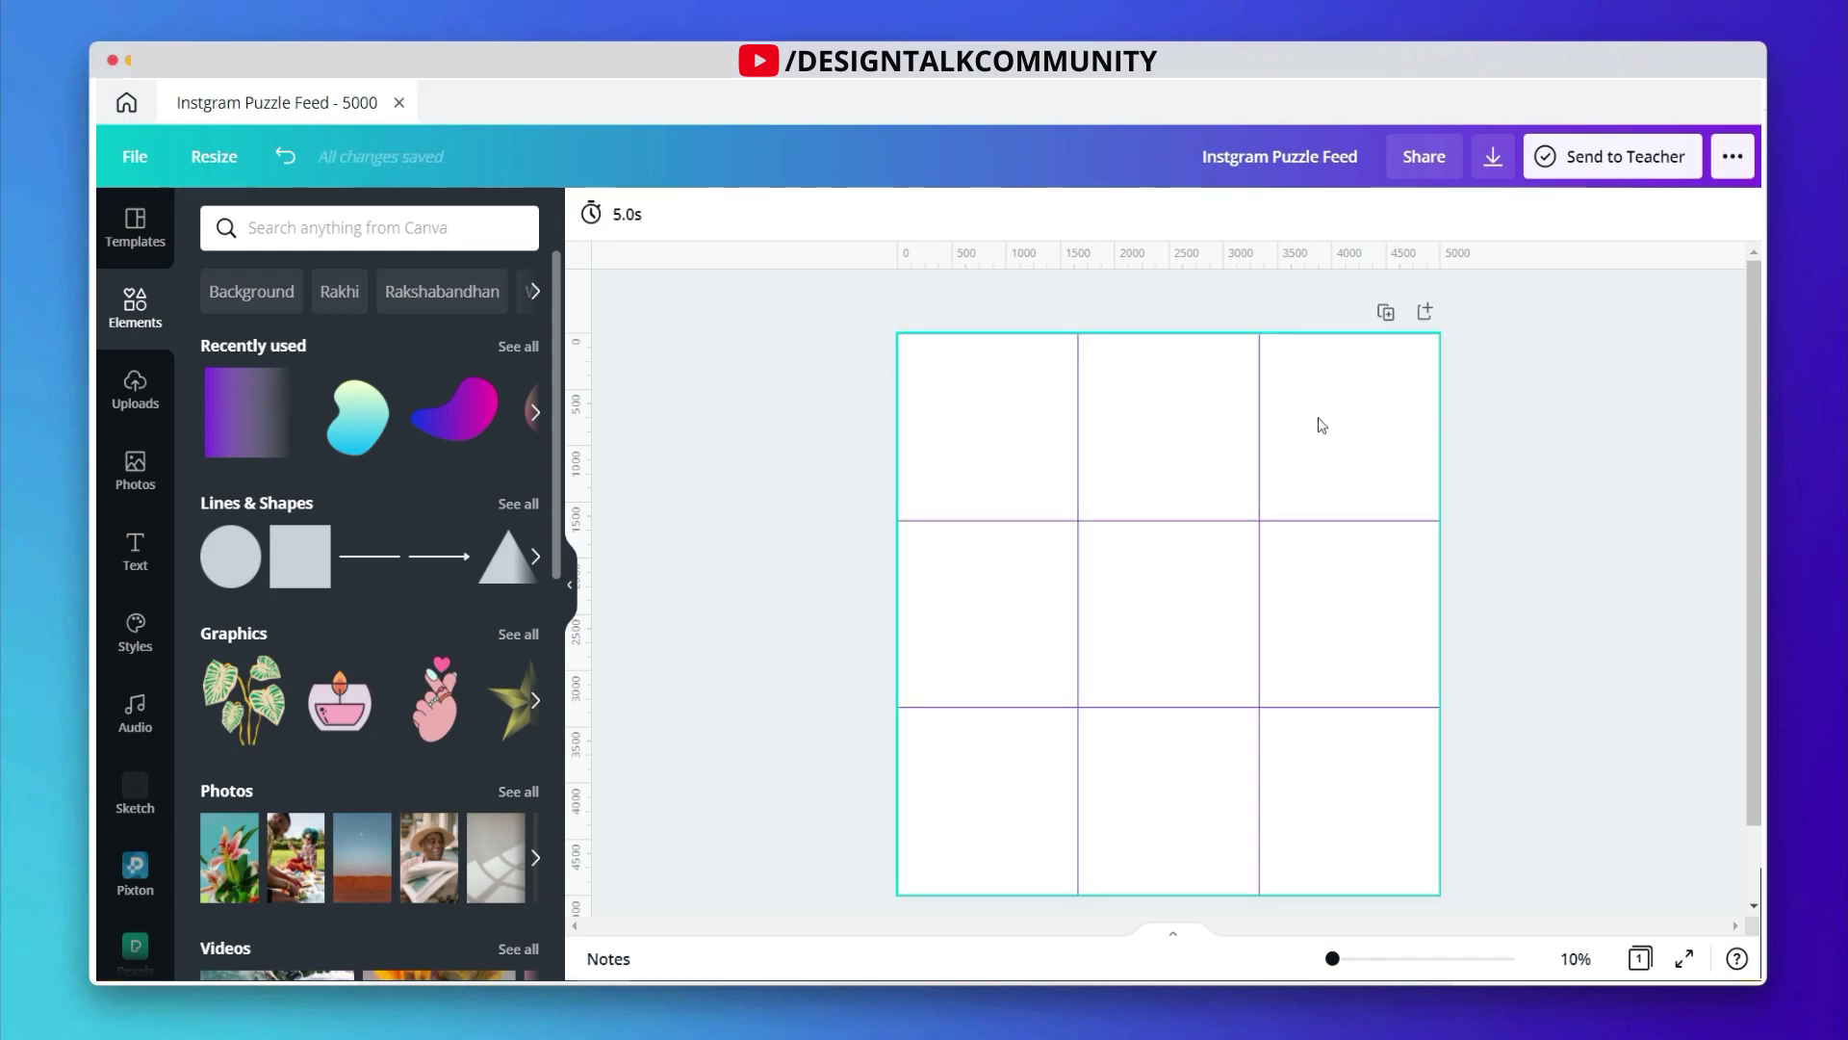
left_click(662, 377)
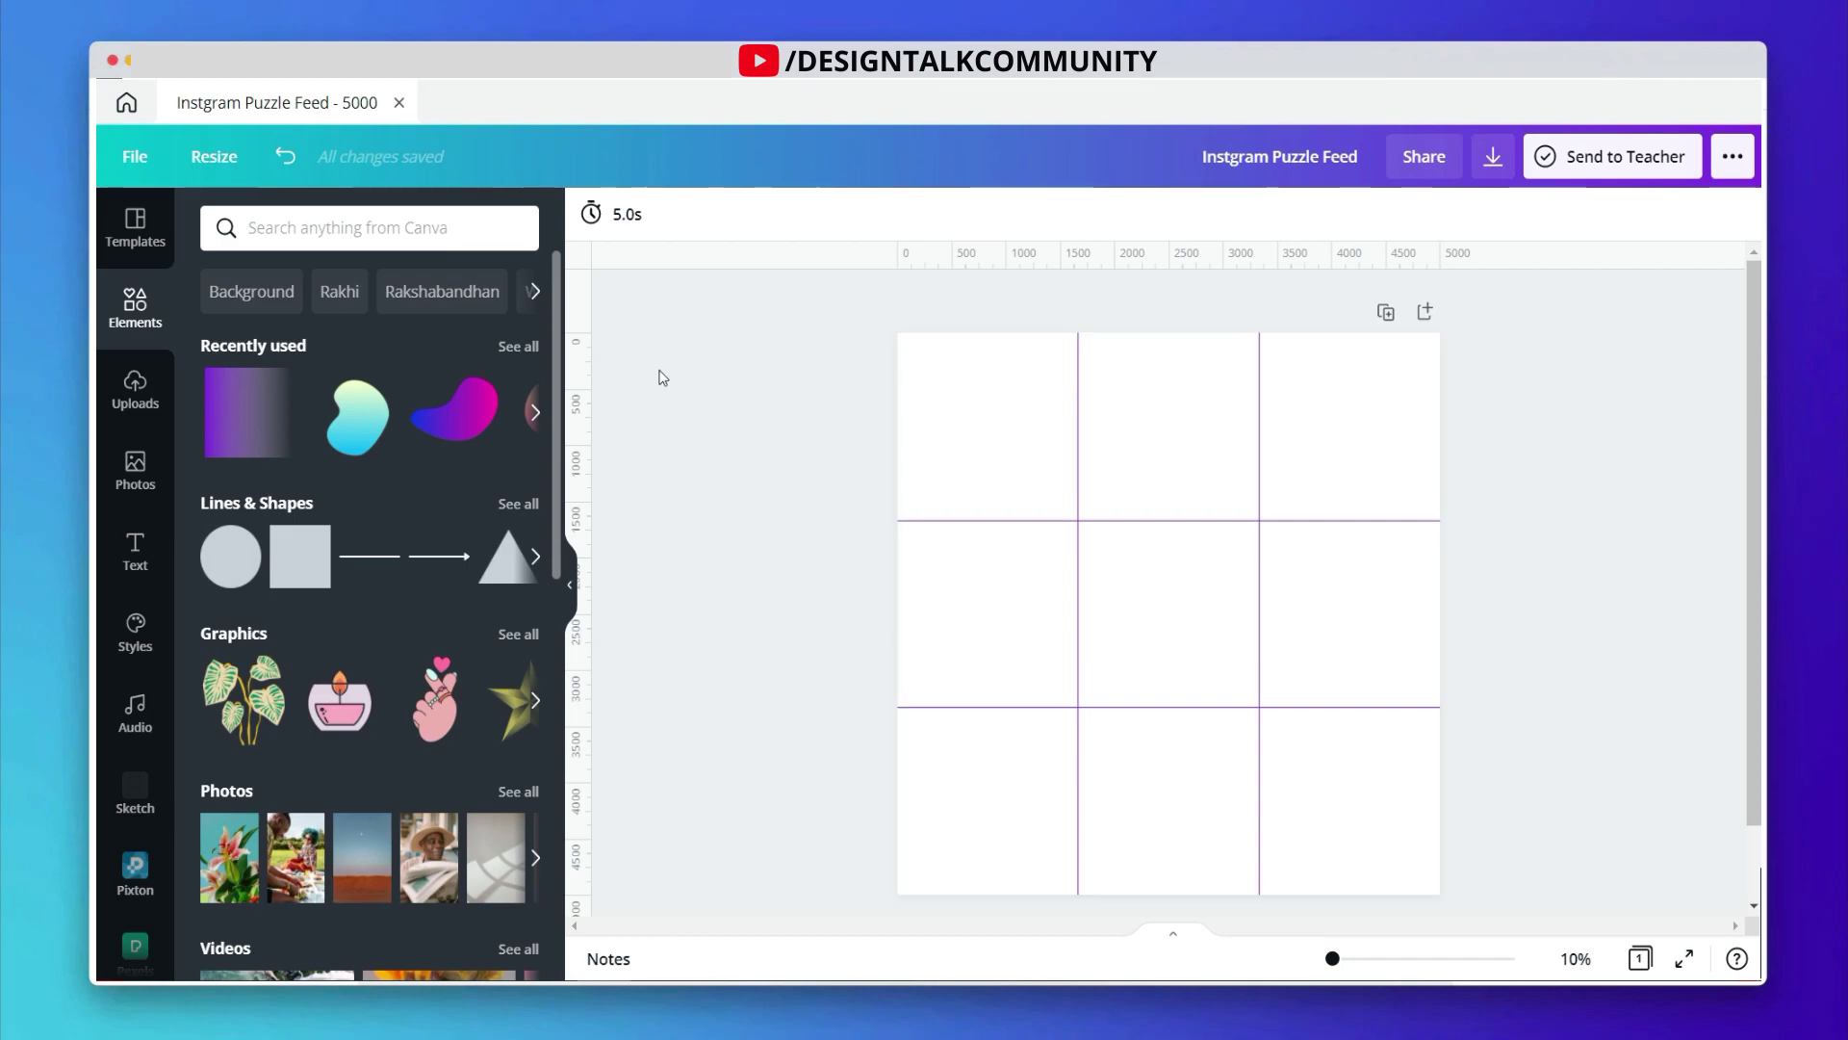
Step: Add a grey square sized to one guide cell and fill the middle cell of each page edge with copies
left_click(571, 602)
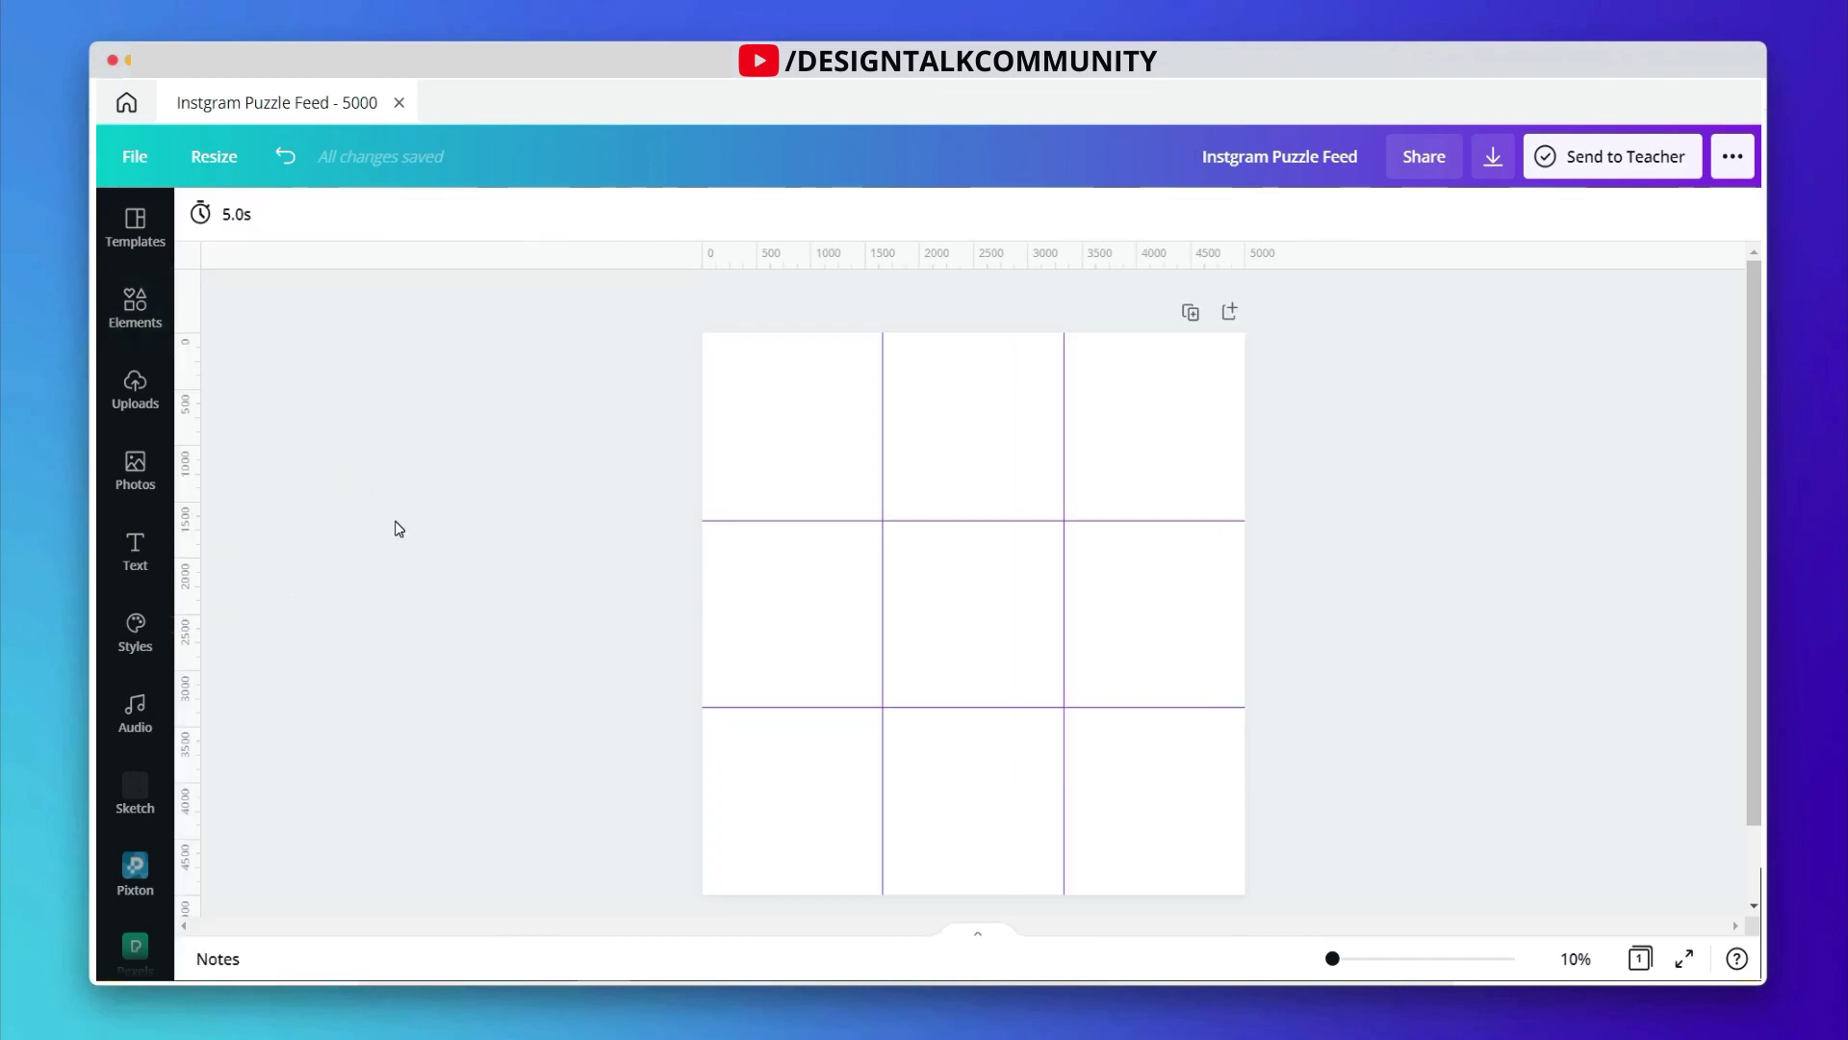
left_click(829, 443)
key("r")
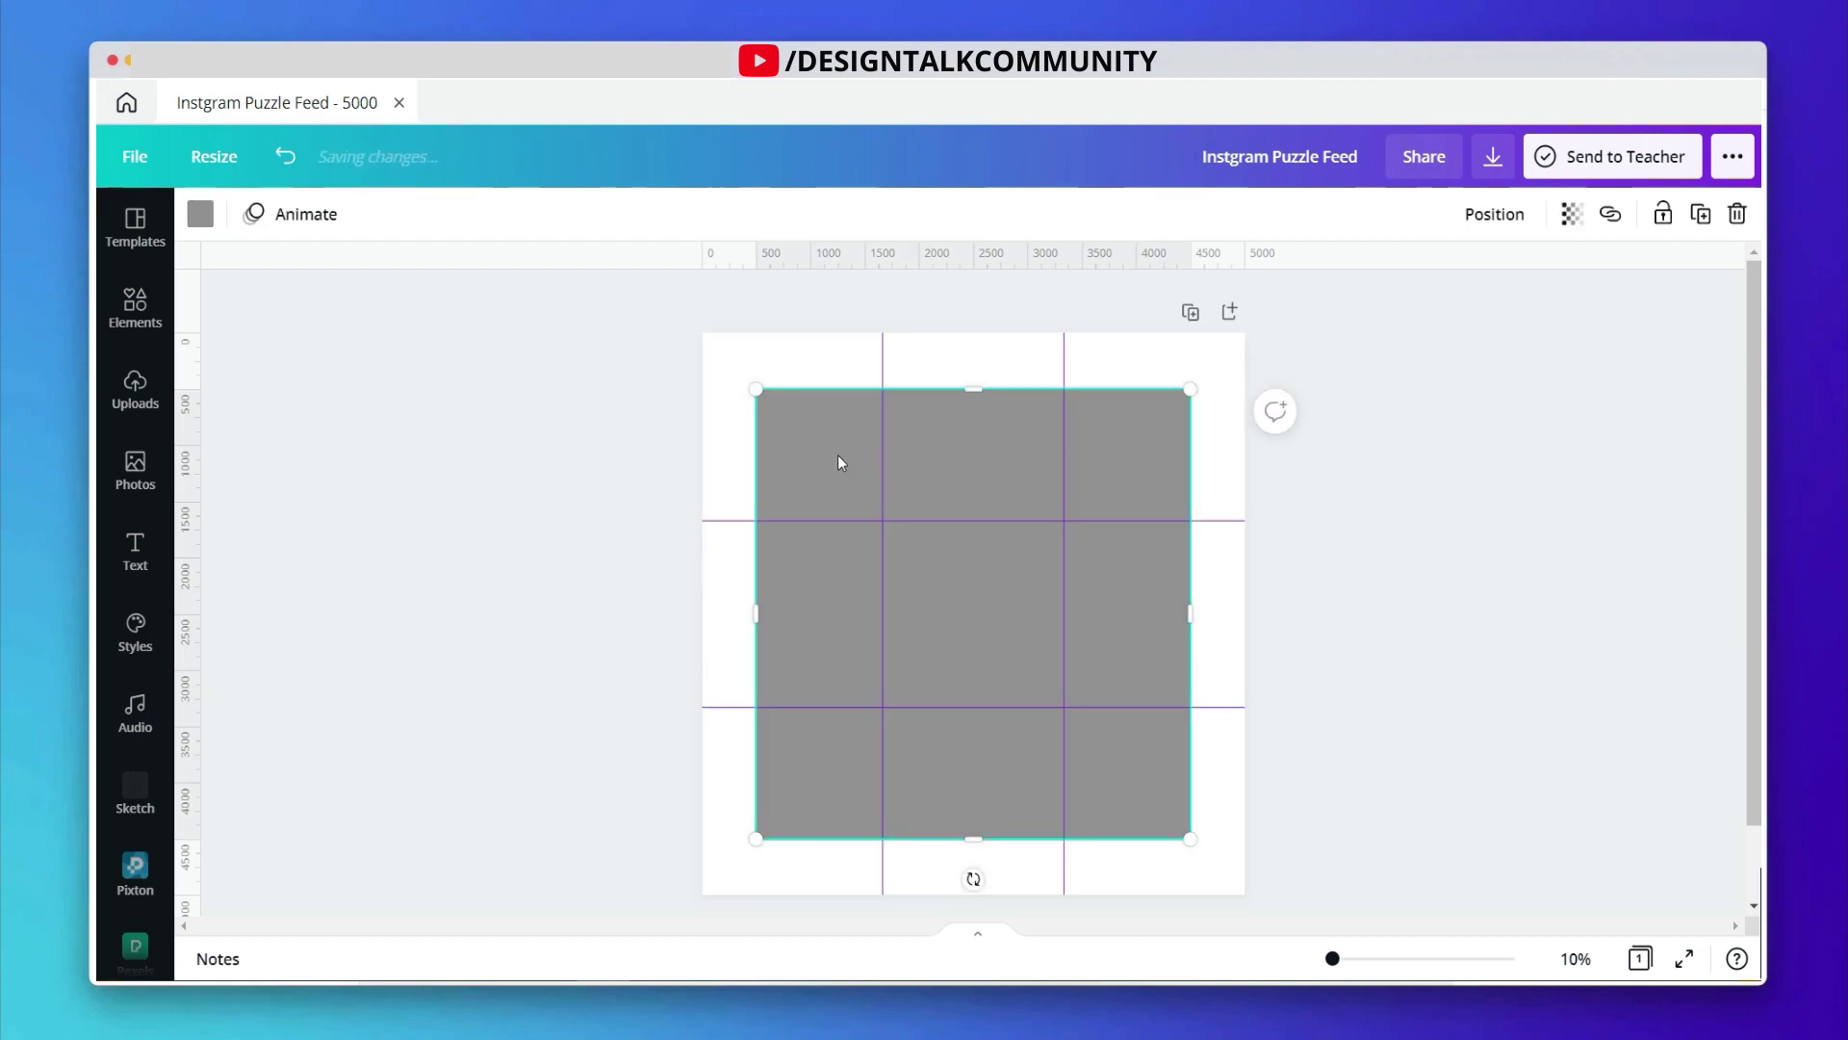
left_click_drag(1193, 378, 1068, 444)
left_click_drag(973, 556, 971, 526)
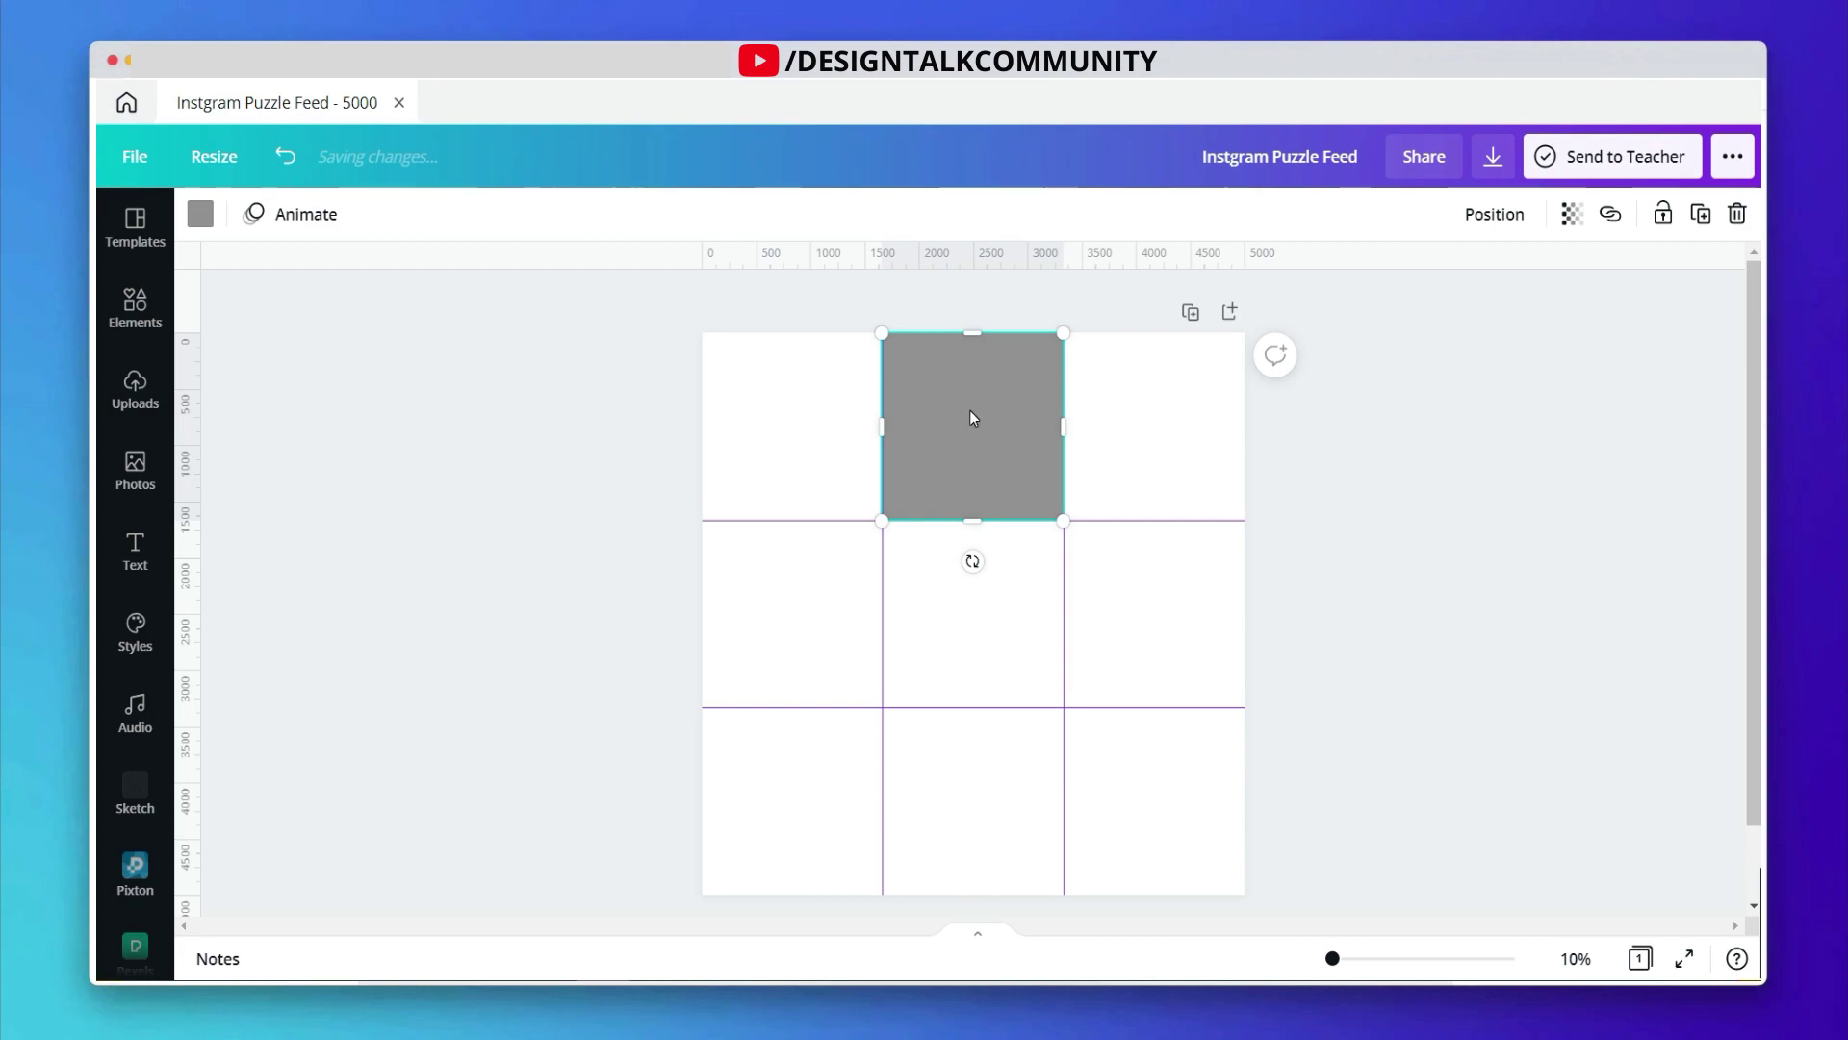
left_click_drag(970, 412, 959, 783)
left_click(1360, 619)
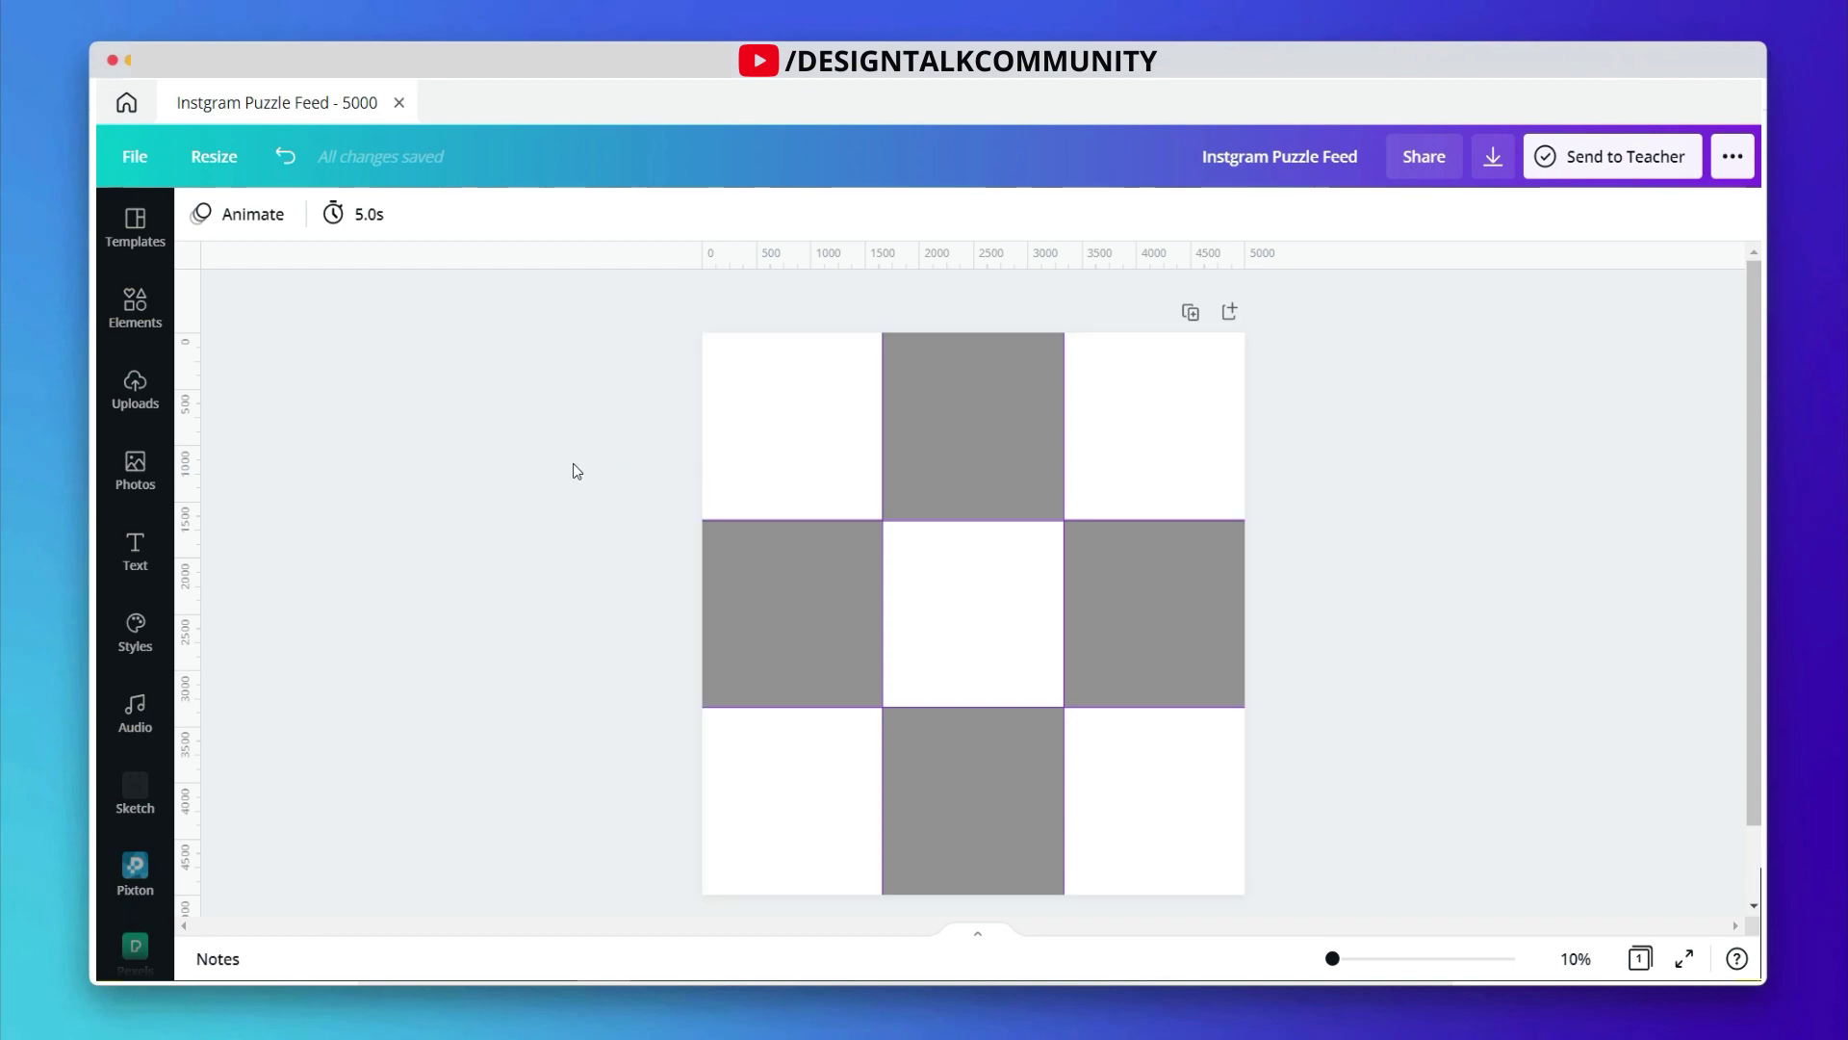
Step: Insert a single-photo grid element and scale it down to fit the lower-left cell
left_click(133, 321)
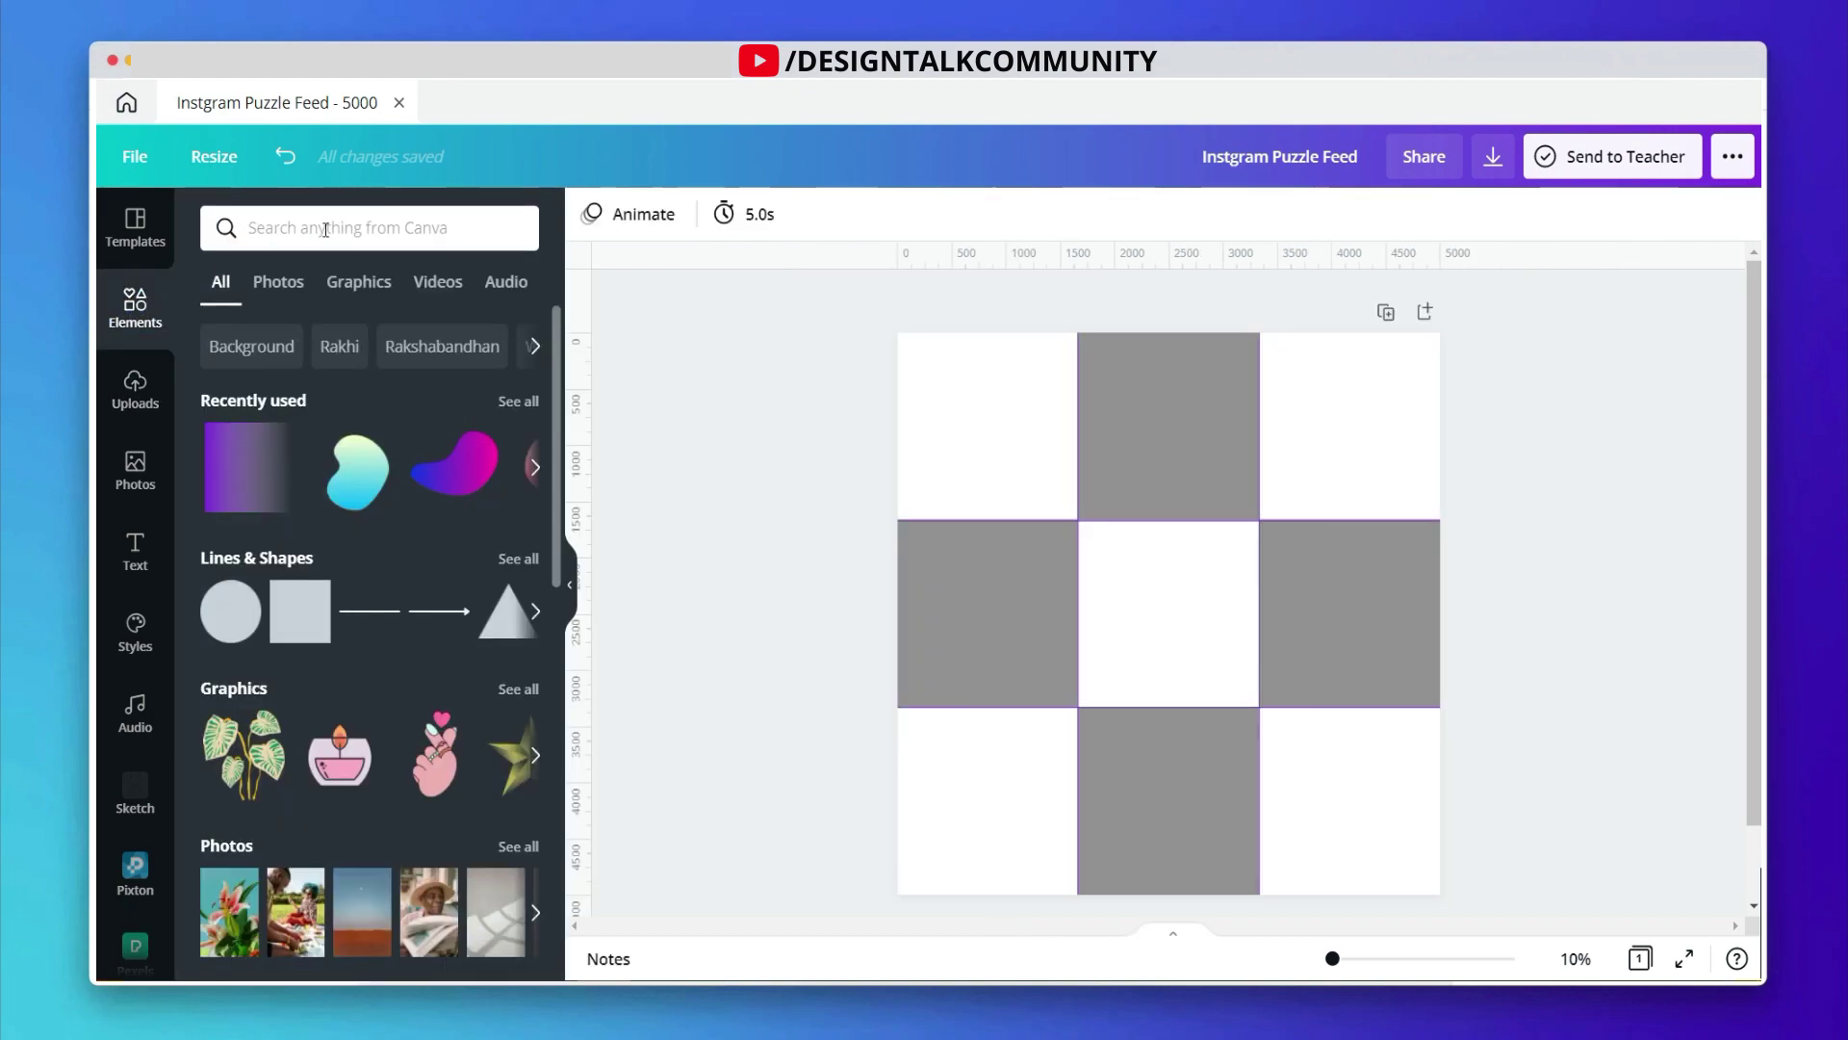
scroll(344, 604, "down", 10)
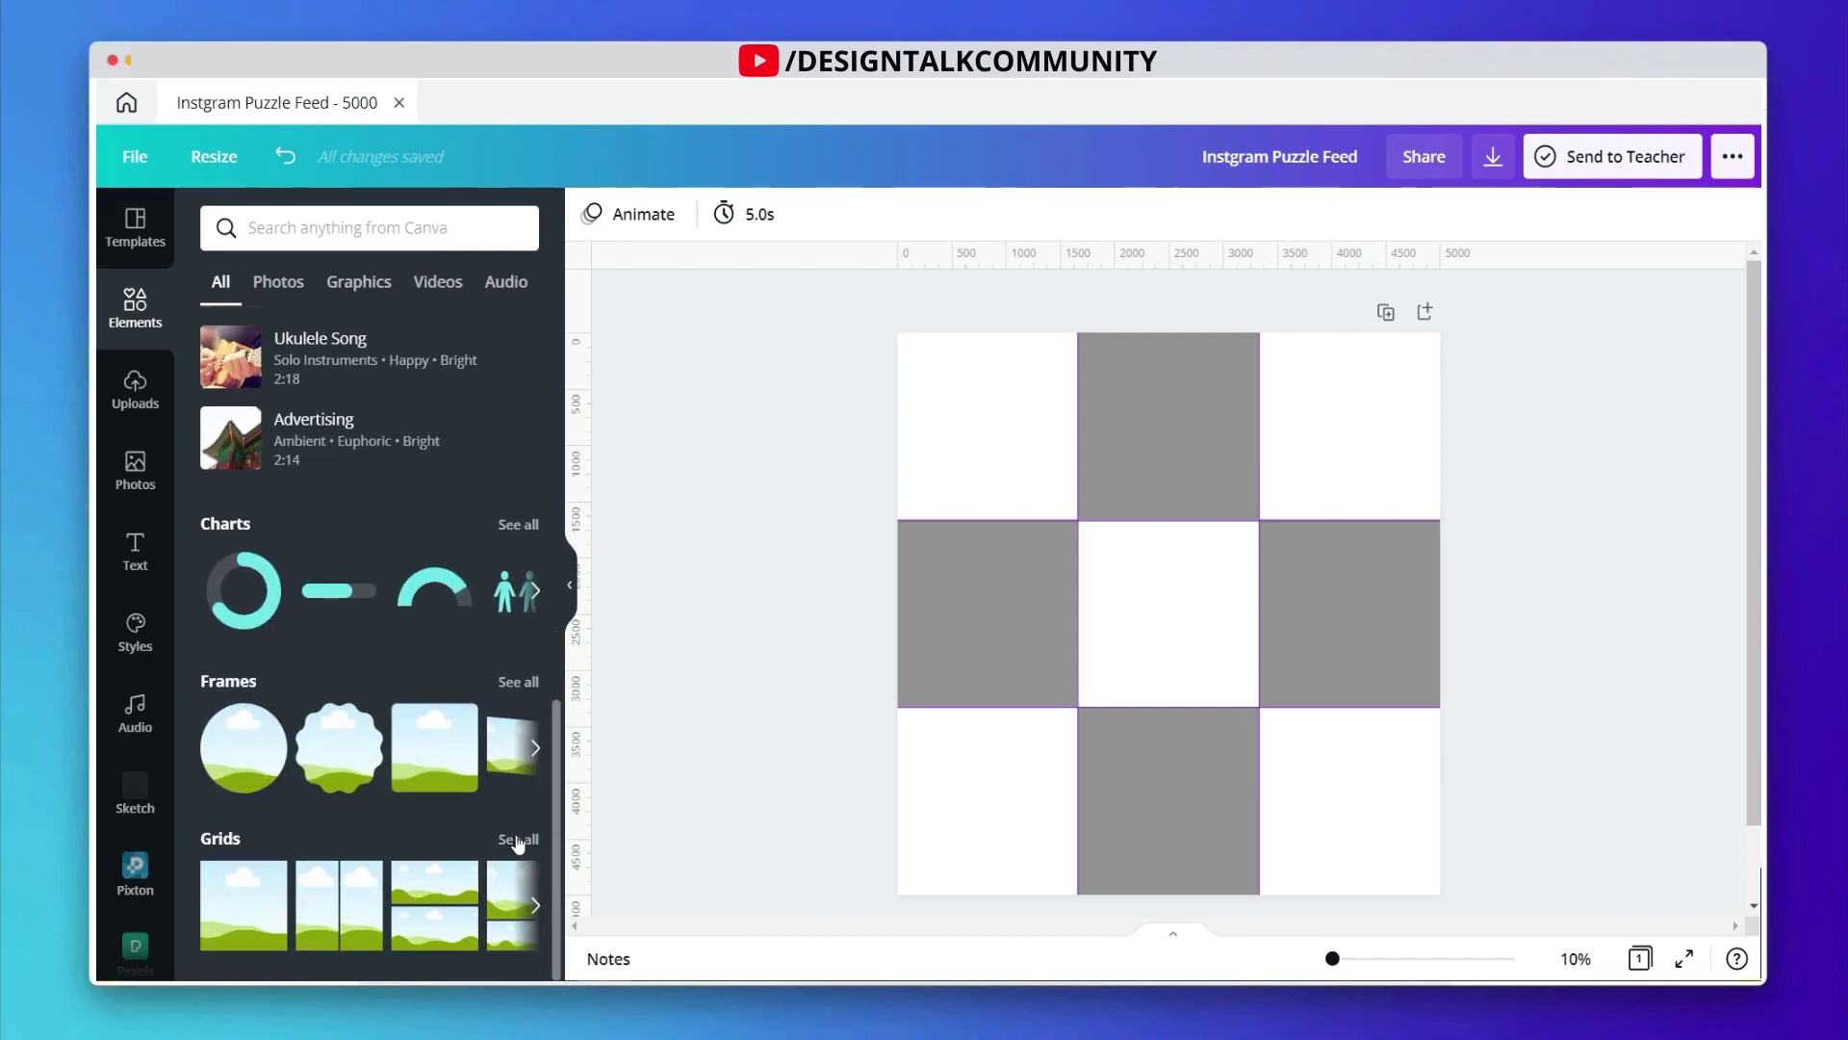
left_click(516, 843)
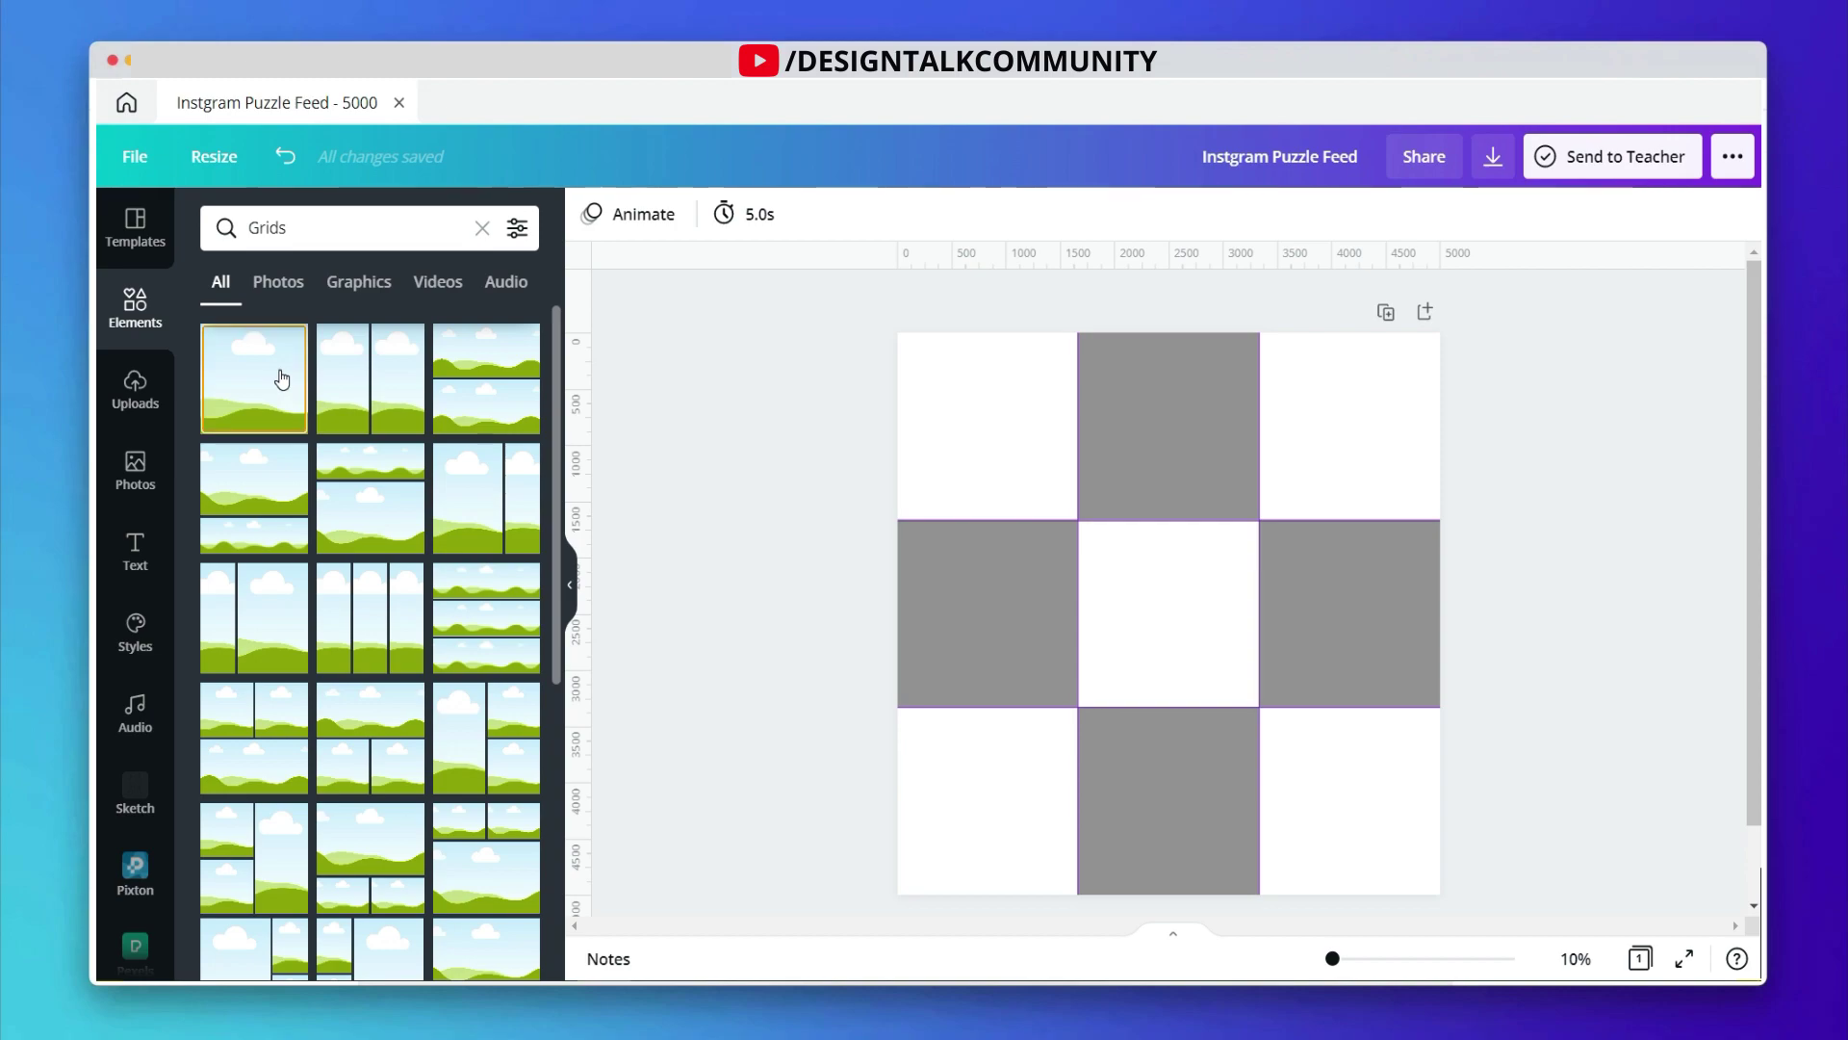
left_click(281, 379)
left_click_drag(1440, 330, 1075, 710)
Step: Fill the other three corner cells and the centre cell with copies of the photo grid
left_click(763, 550)
mouse_move(981, 822)
left_mouse_down()
mouse_move(1192, 793)
mouse_move(1341, 826)
mouse_move(1299, 724)
mouse_move(1154, 633)
mouse_move(1312, 446)
mouse_move(1336, 443)
mouse_move(973, 446)
left_mouse_up()
left_click(755, 431)
left_click(938, 428)
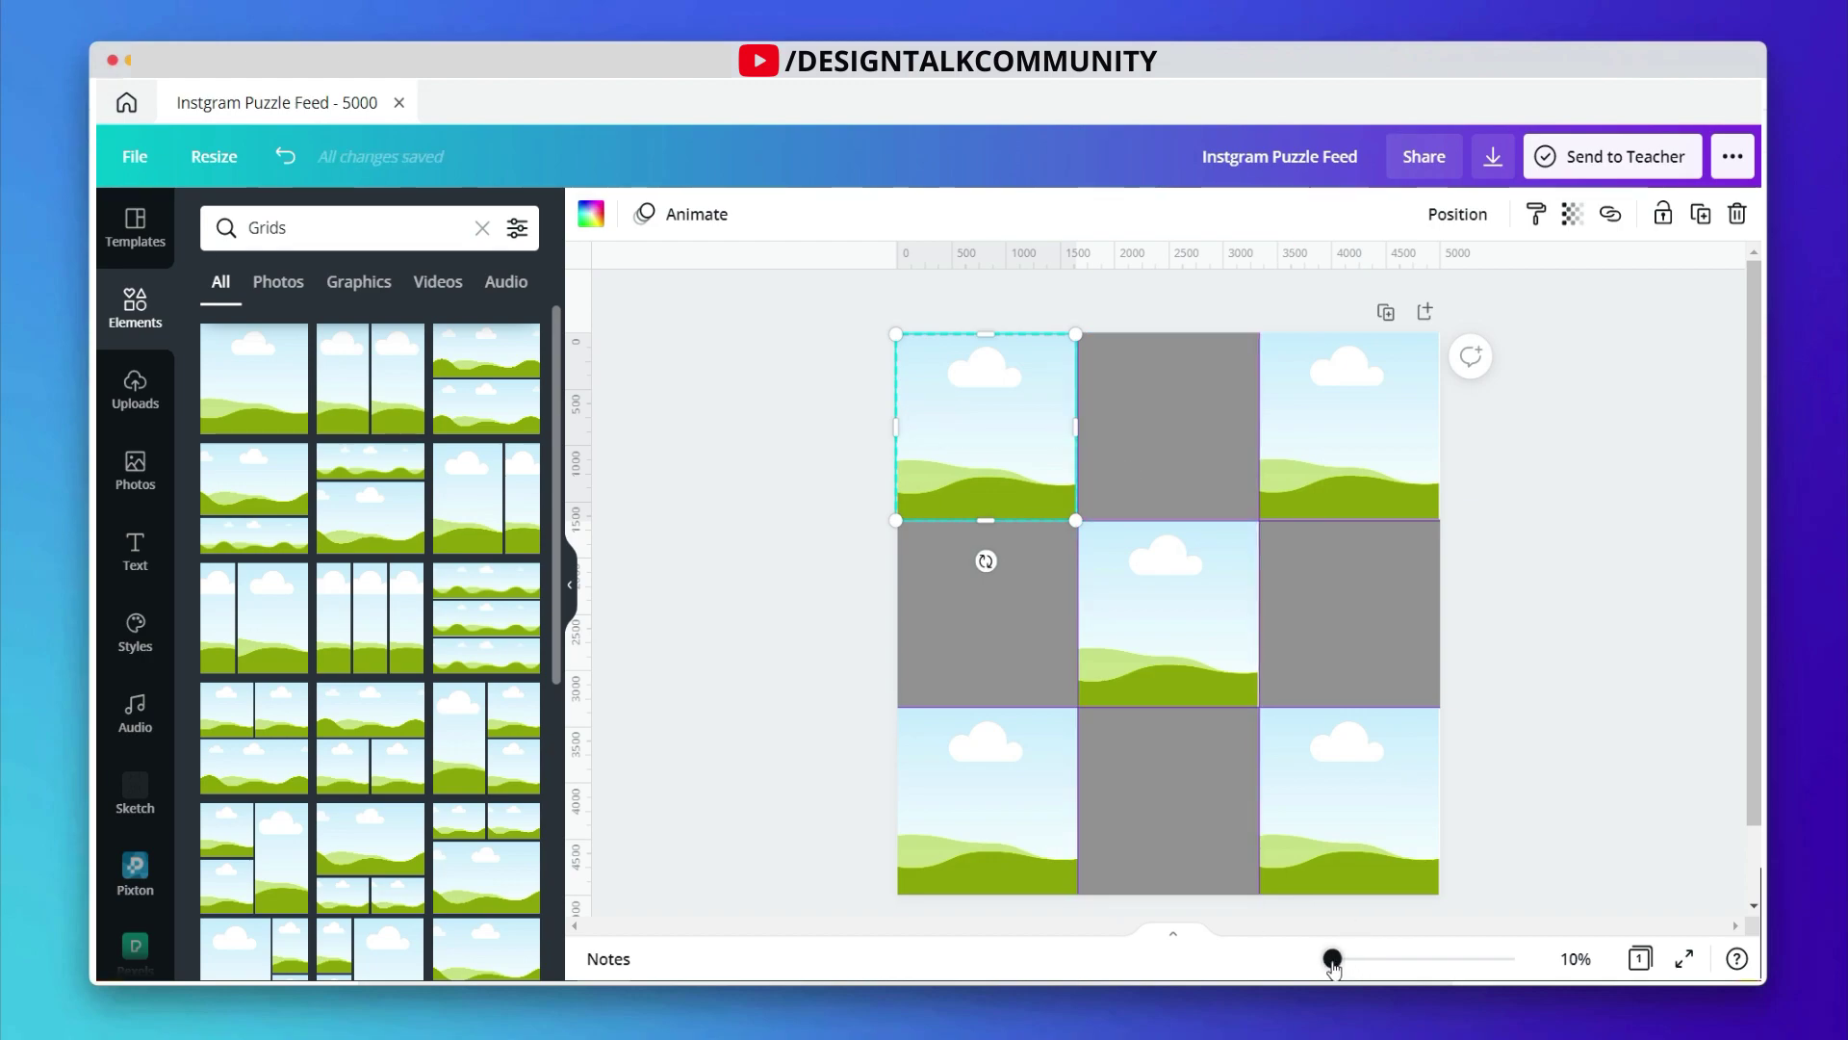
left_click_drag(1333, 960, 1251, 874)
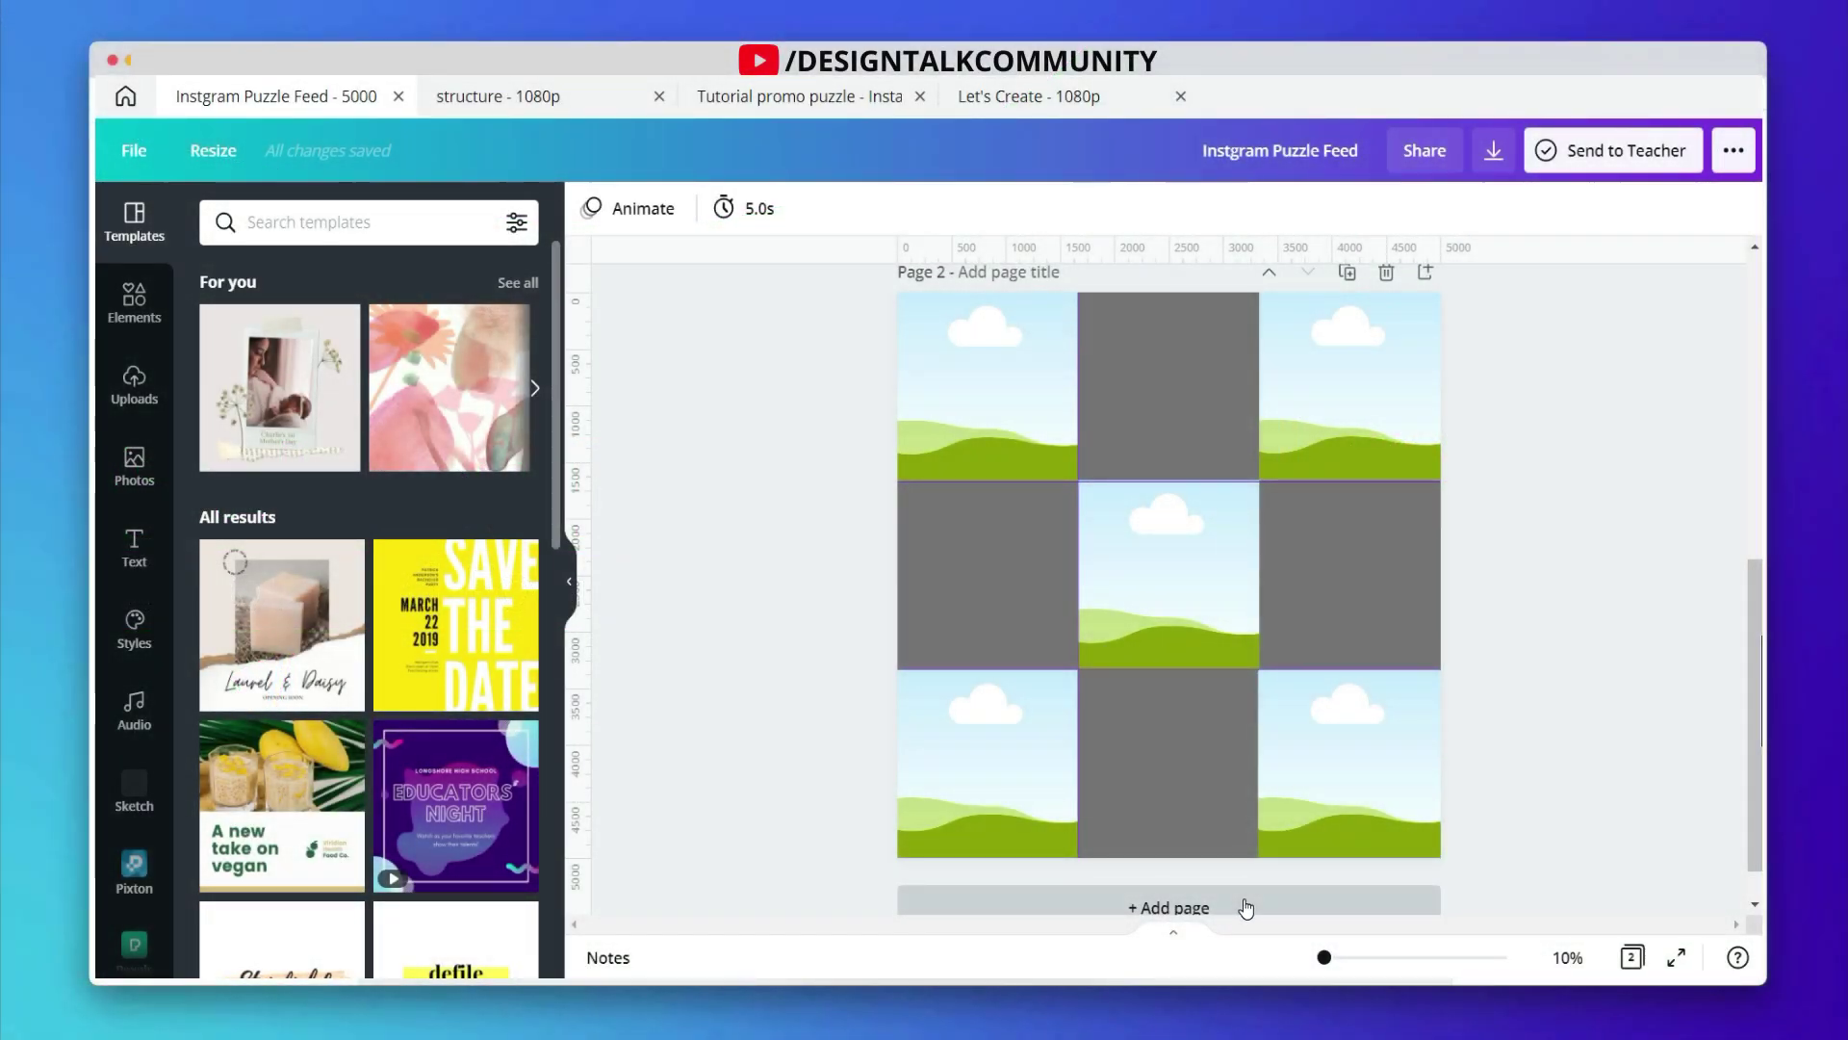
Step: Add a third page and insert a subheading on it reading "Main Font"
left_click(1246, 908)
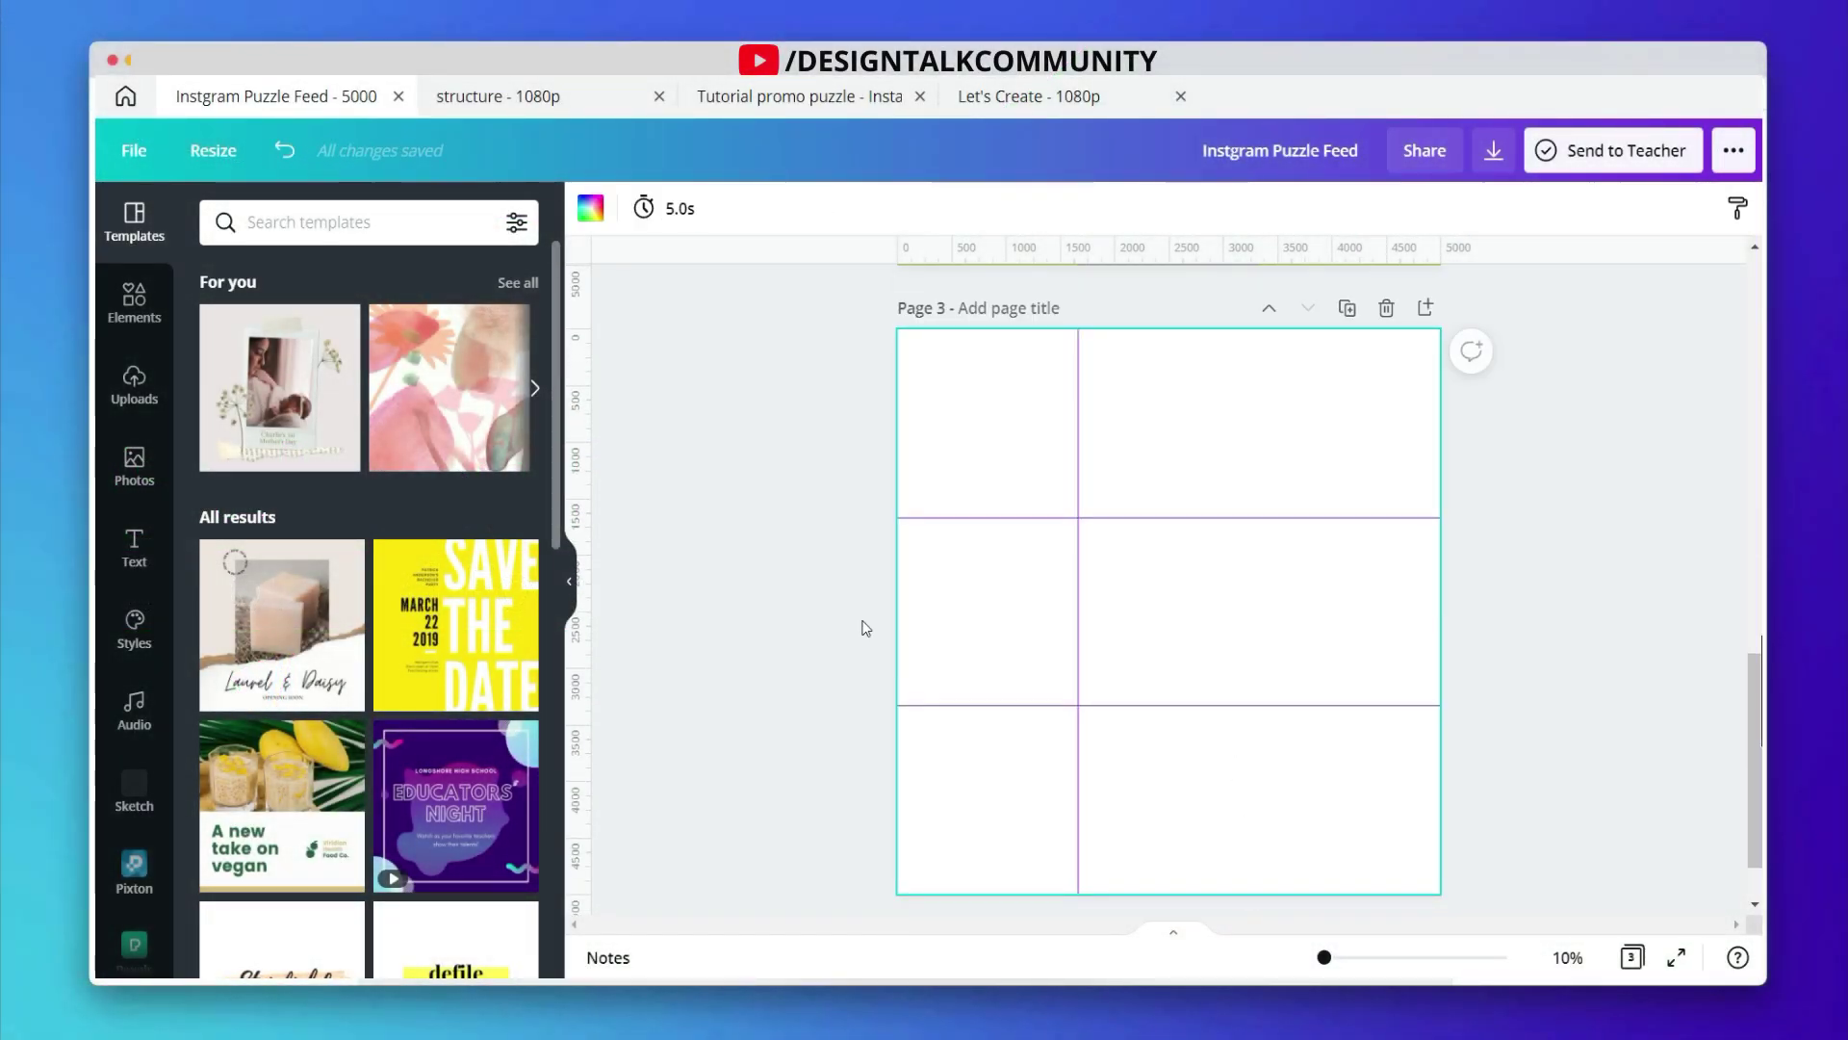
left_click(135, 540)
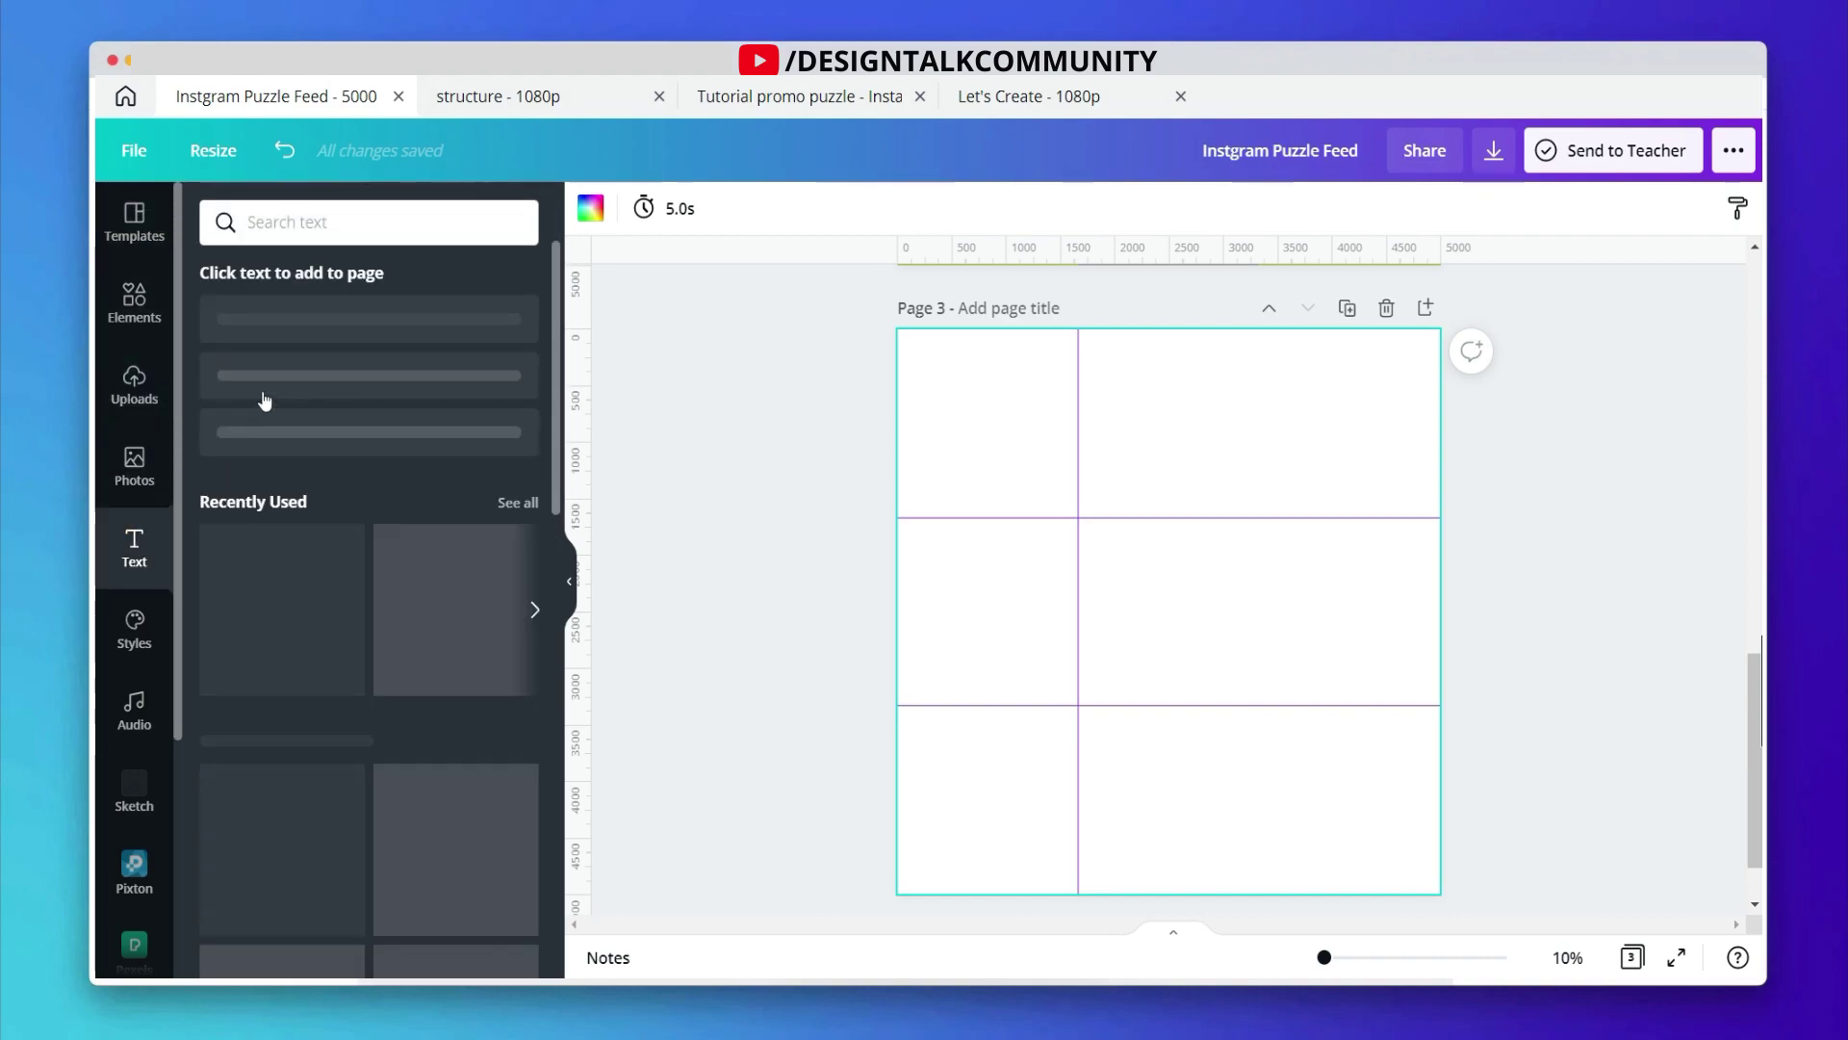
left_click(339, 399)
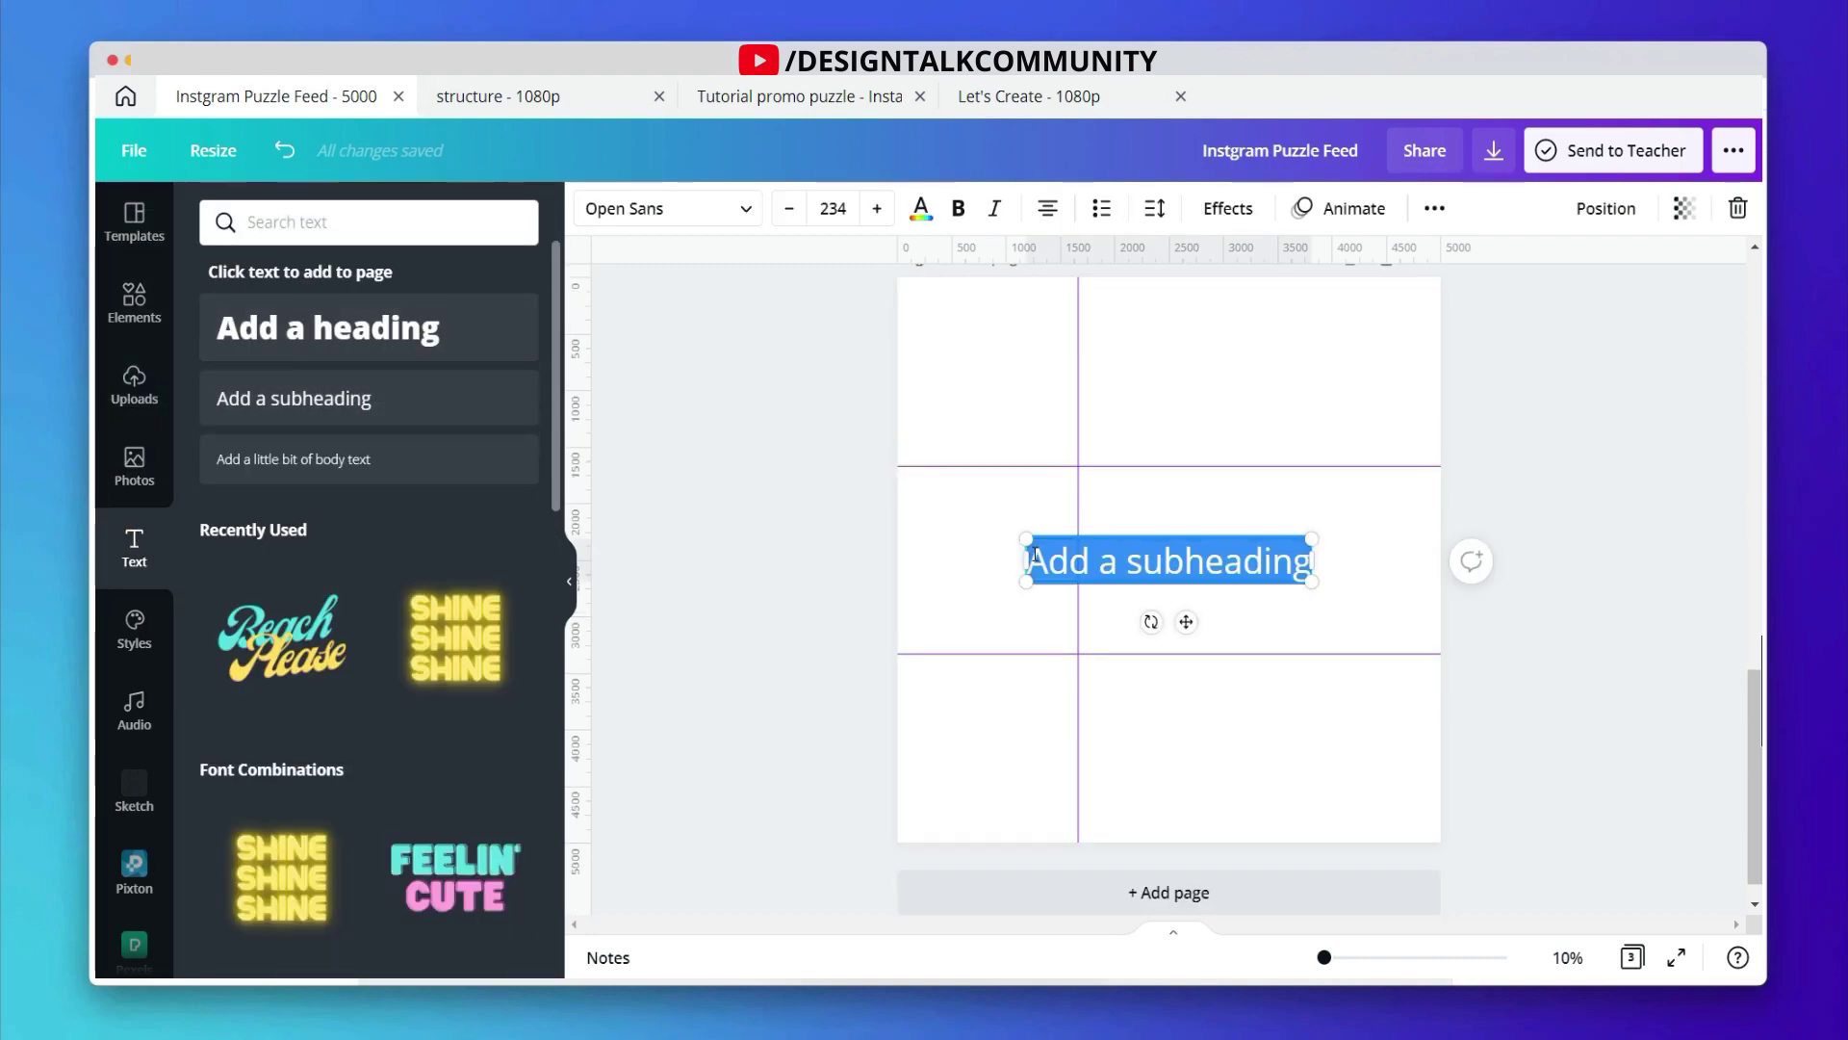
type("m")
key("BackSpace")
type("Main Font")
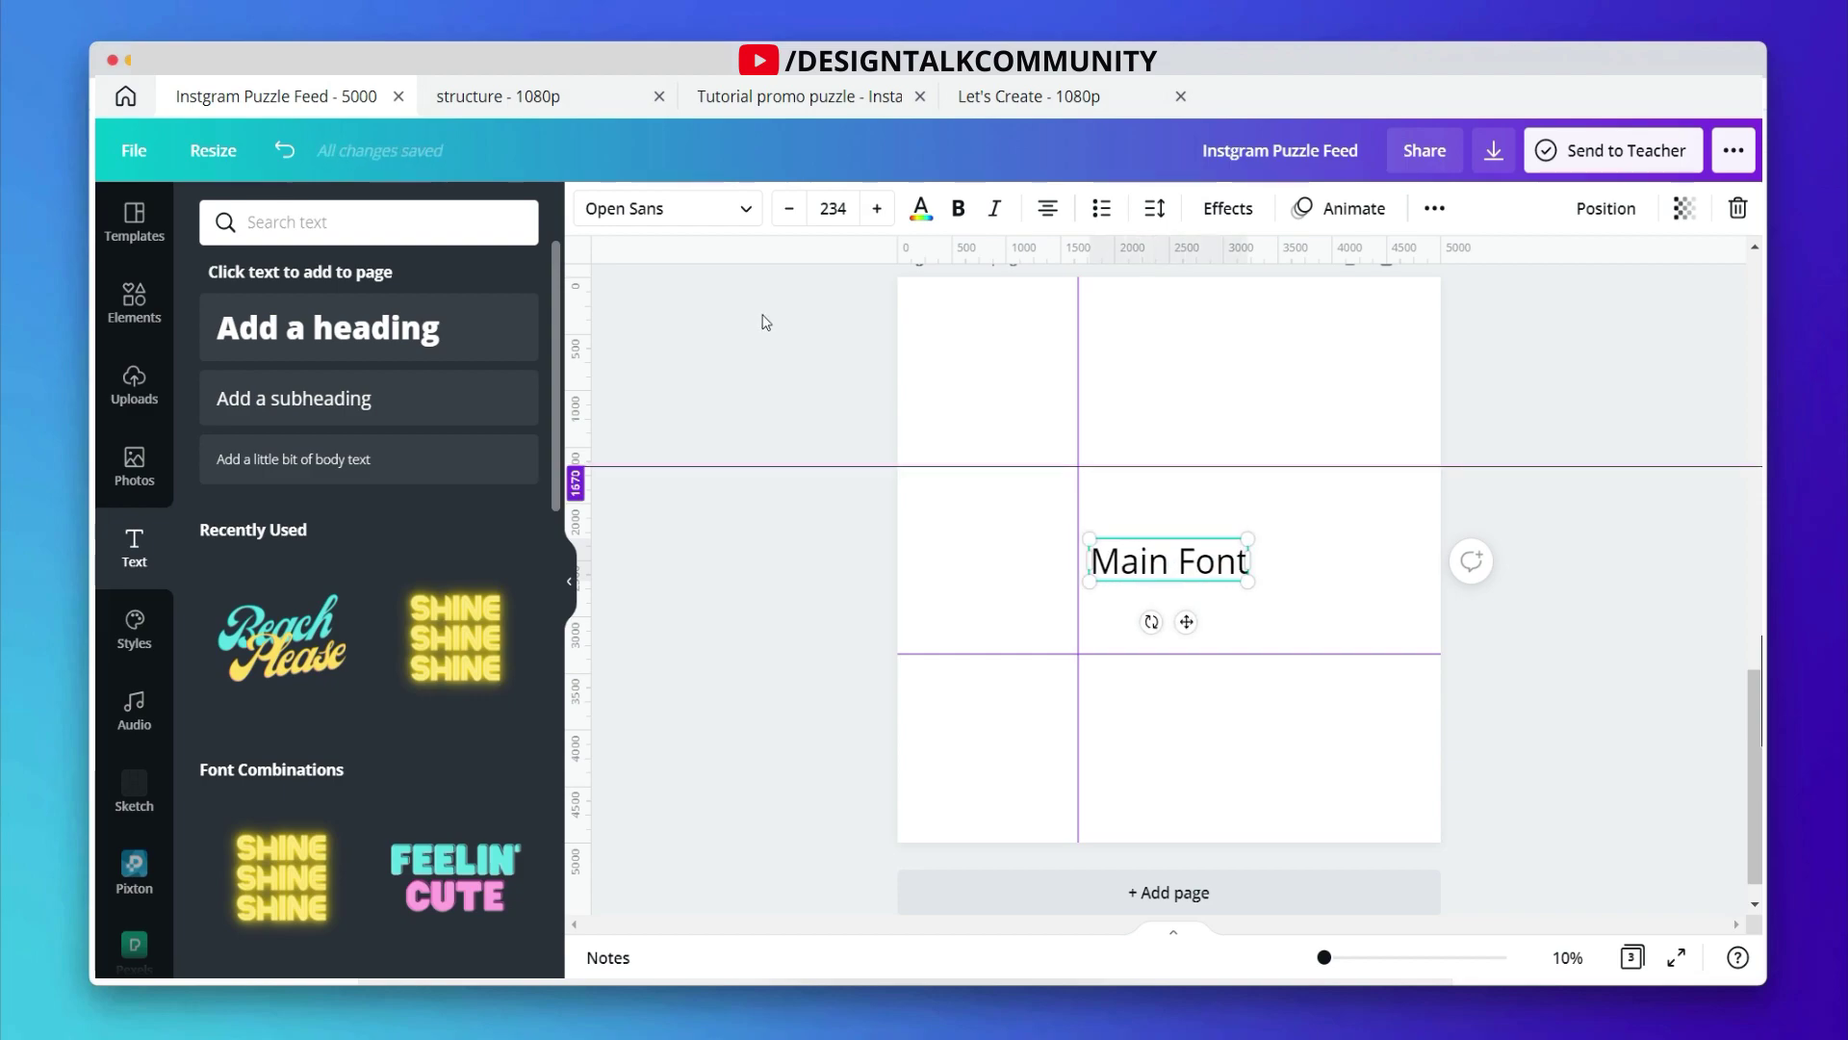
Step: Set the "Main Font" text to Poppins Bold
left_click(685, 214)
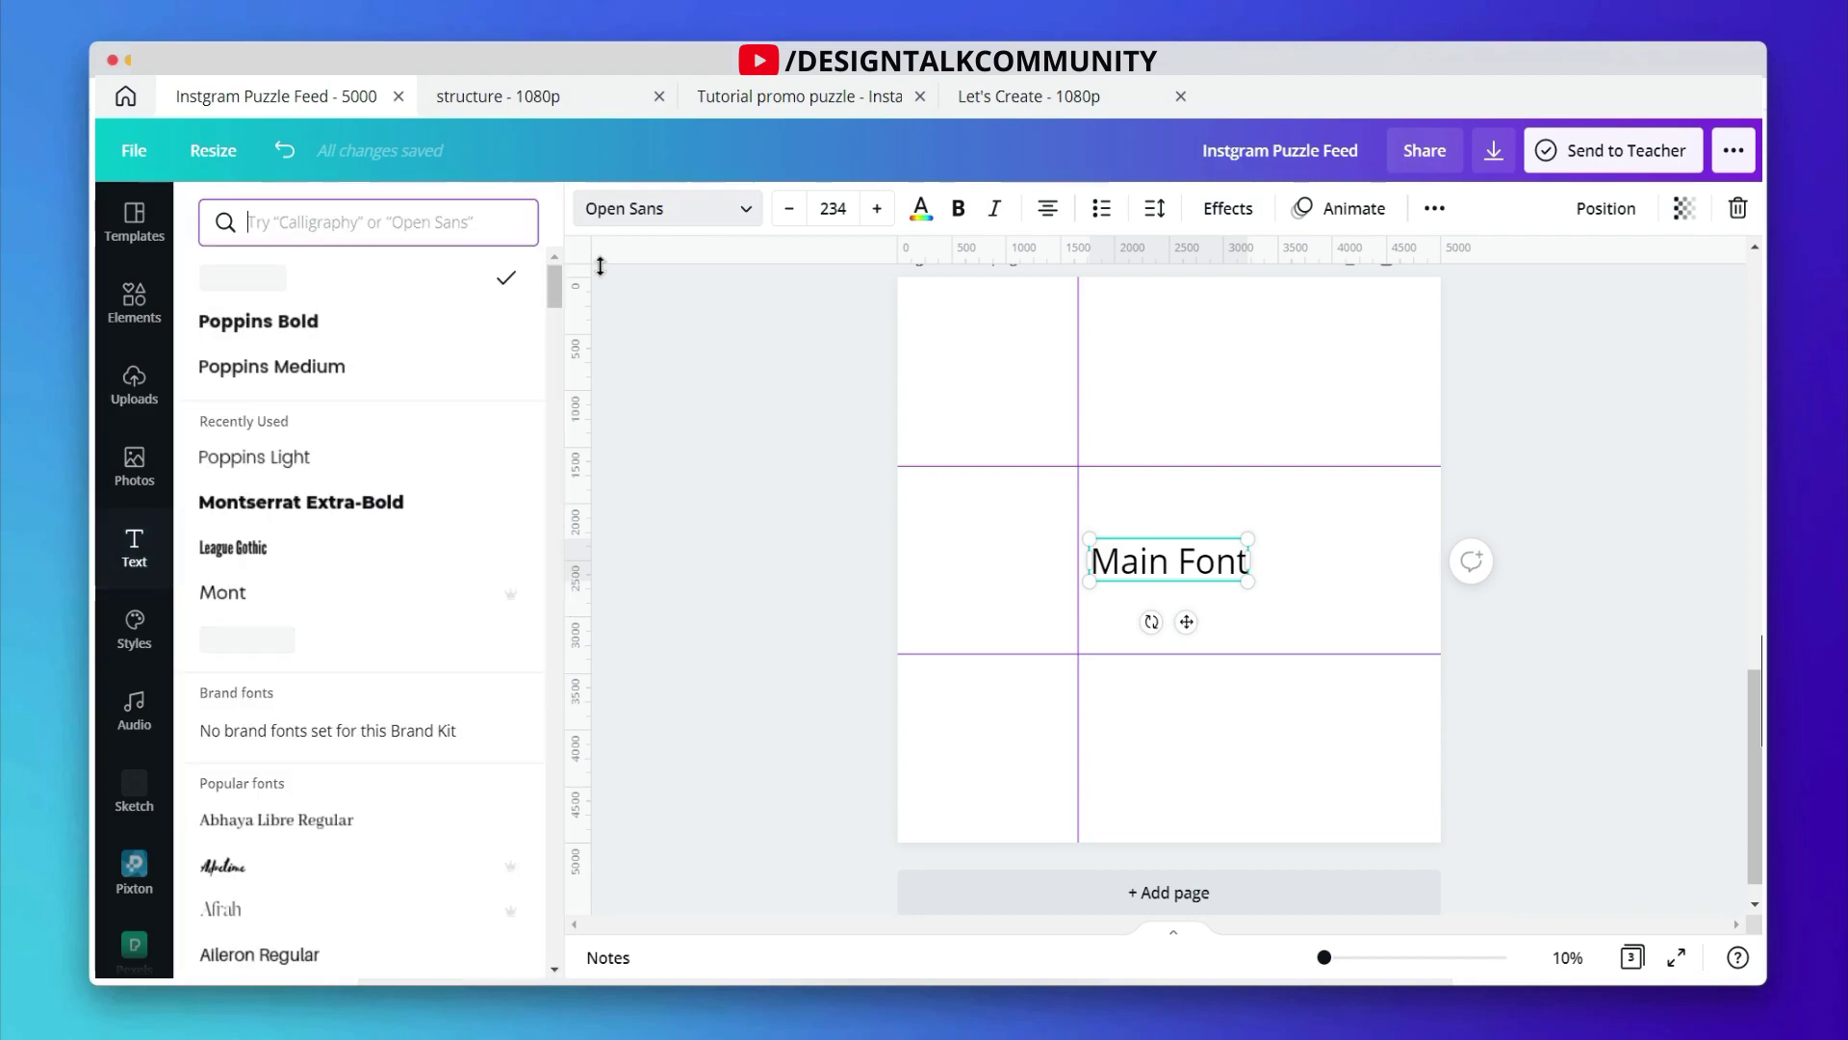
left_click(337, 327)
left_click(1305, 557)
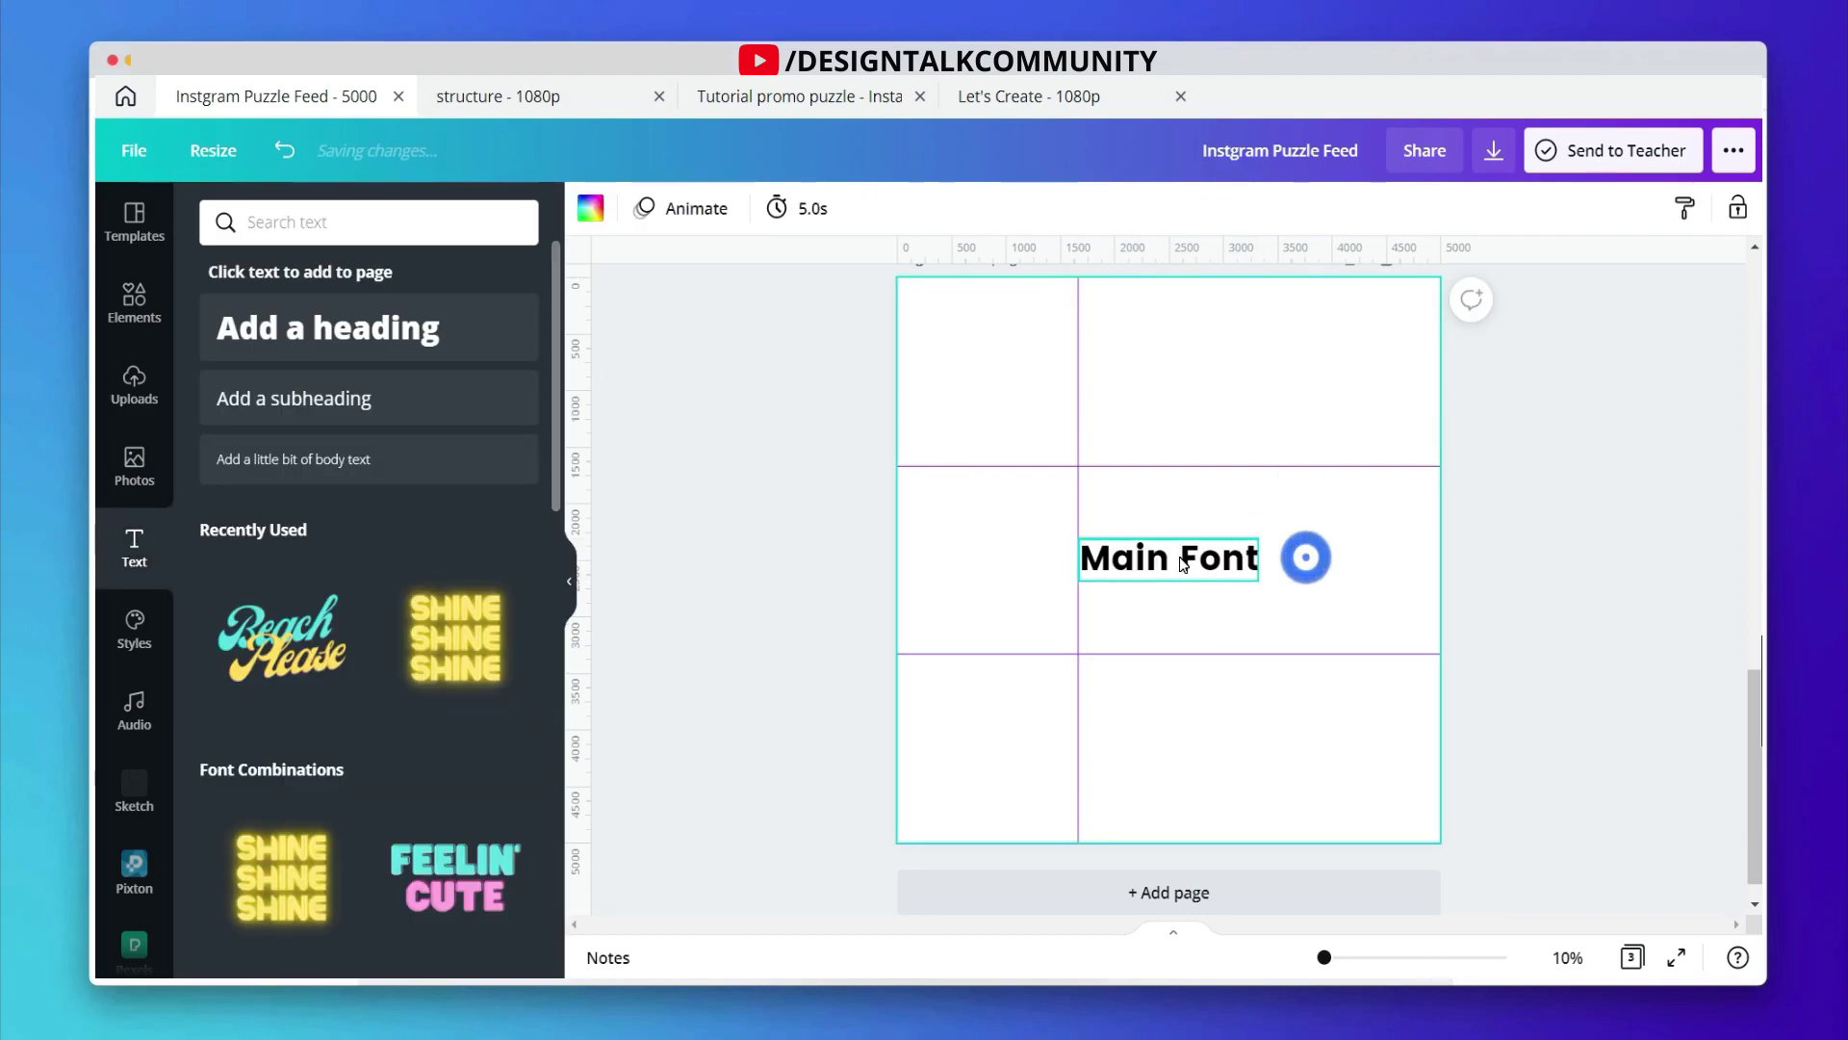
Step: Place a copy of the "Main Font" text directly below it and change its wording to "Sub Font"
left_click_drag(1178, 557, 1076, 604)
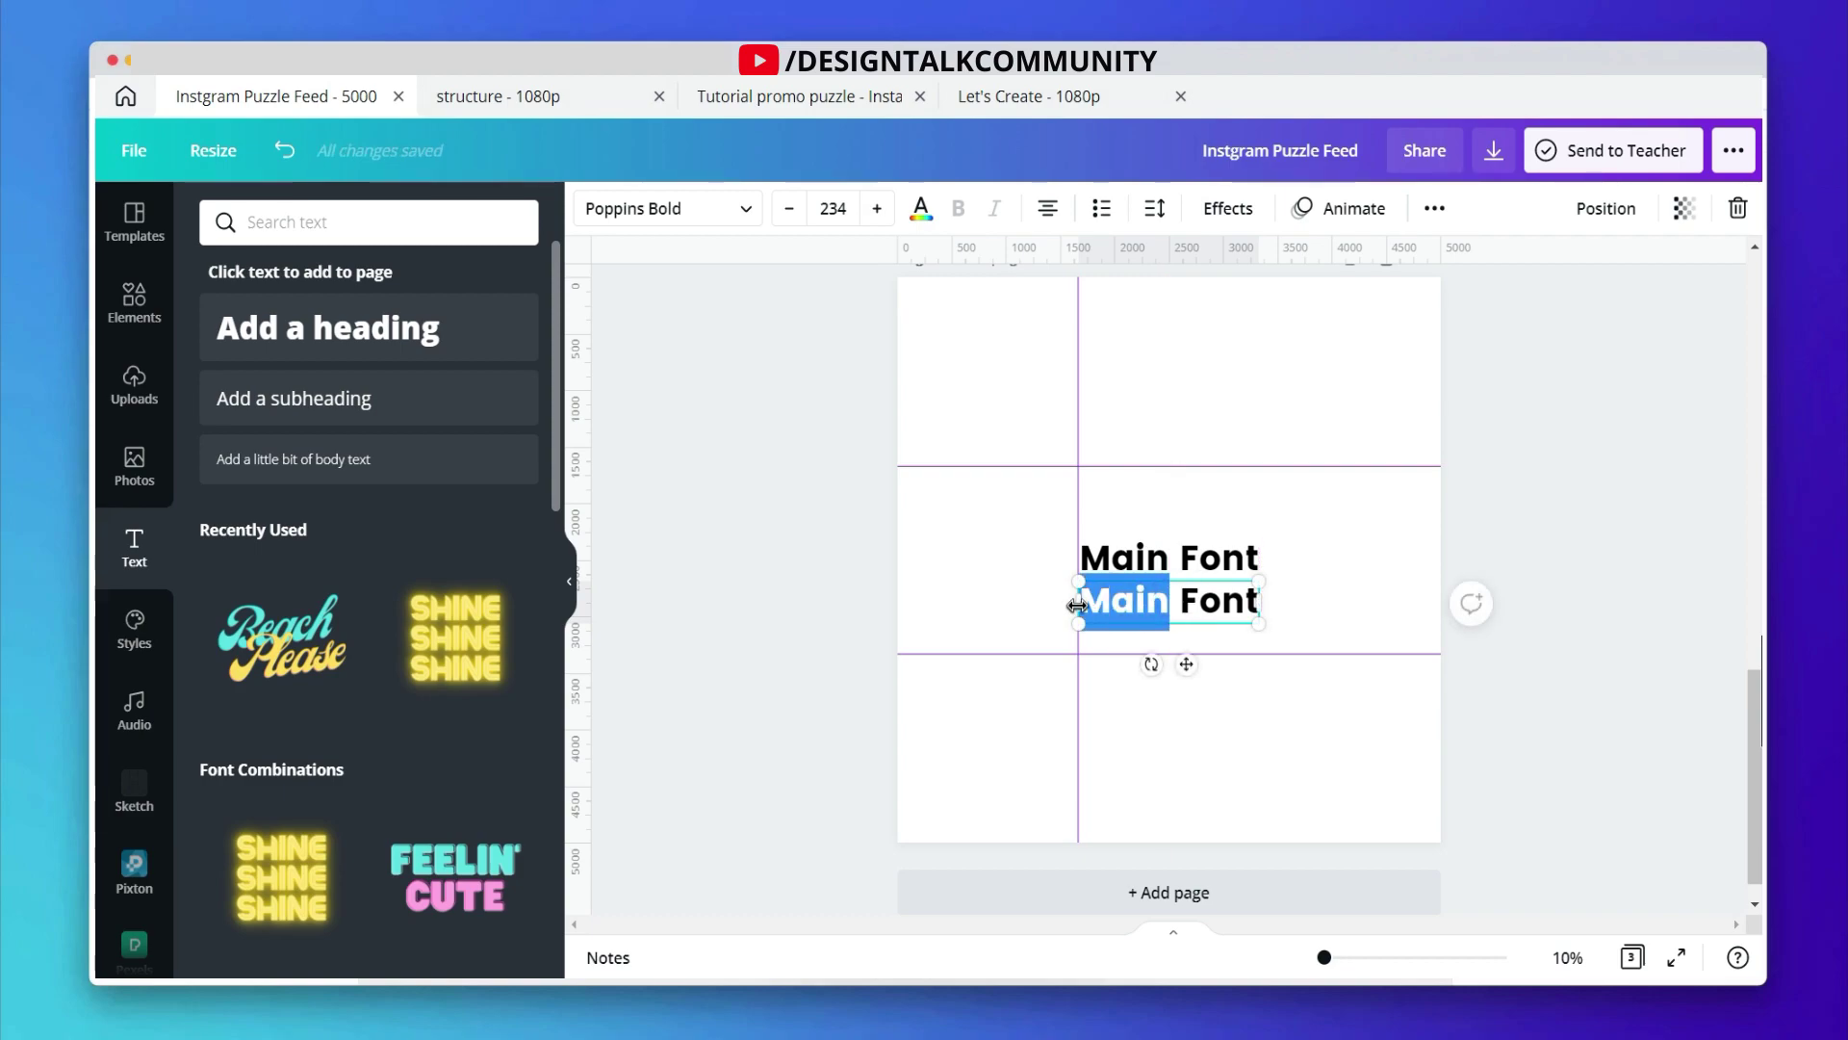
type("Sub")
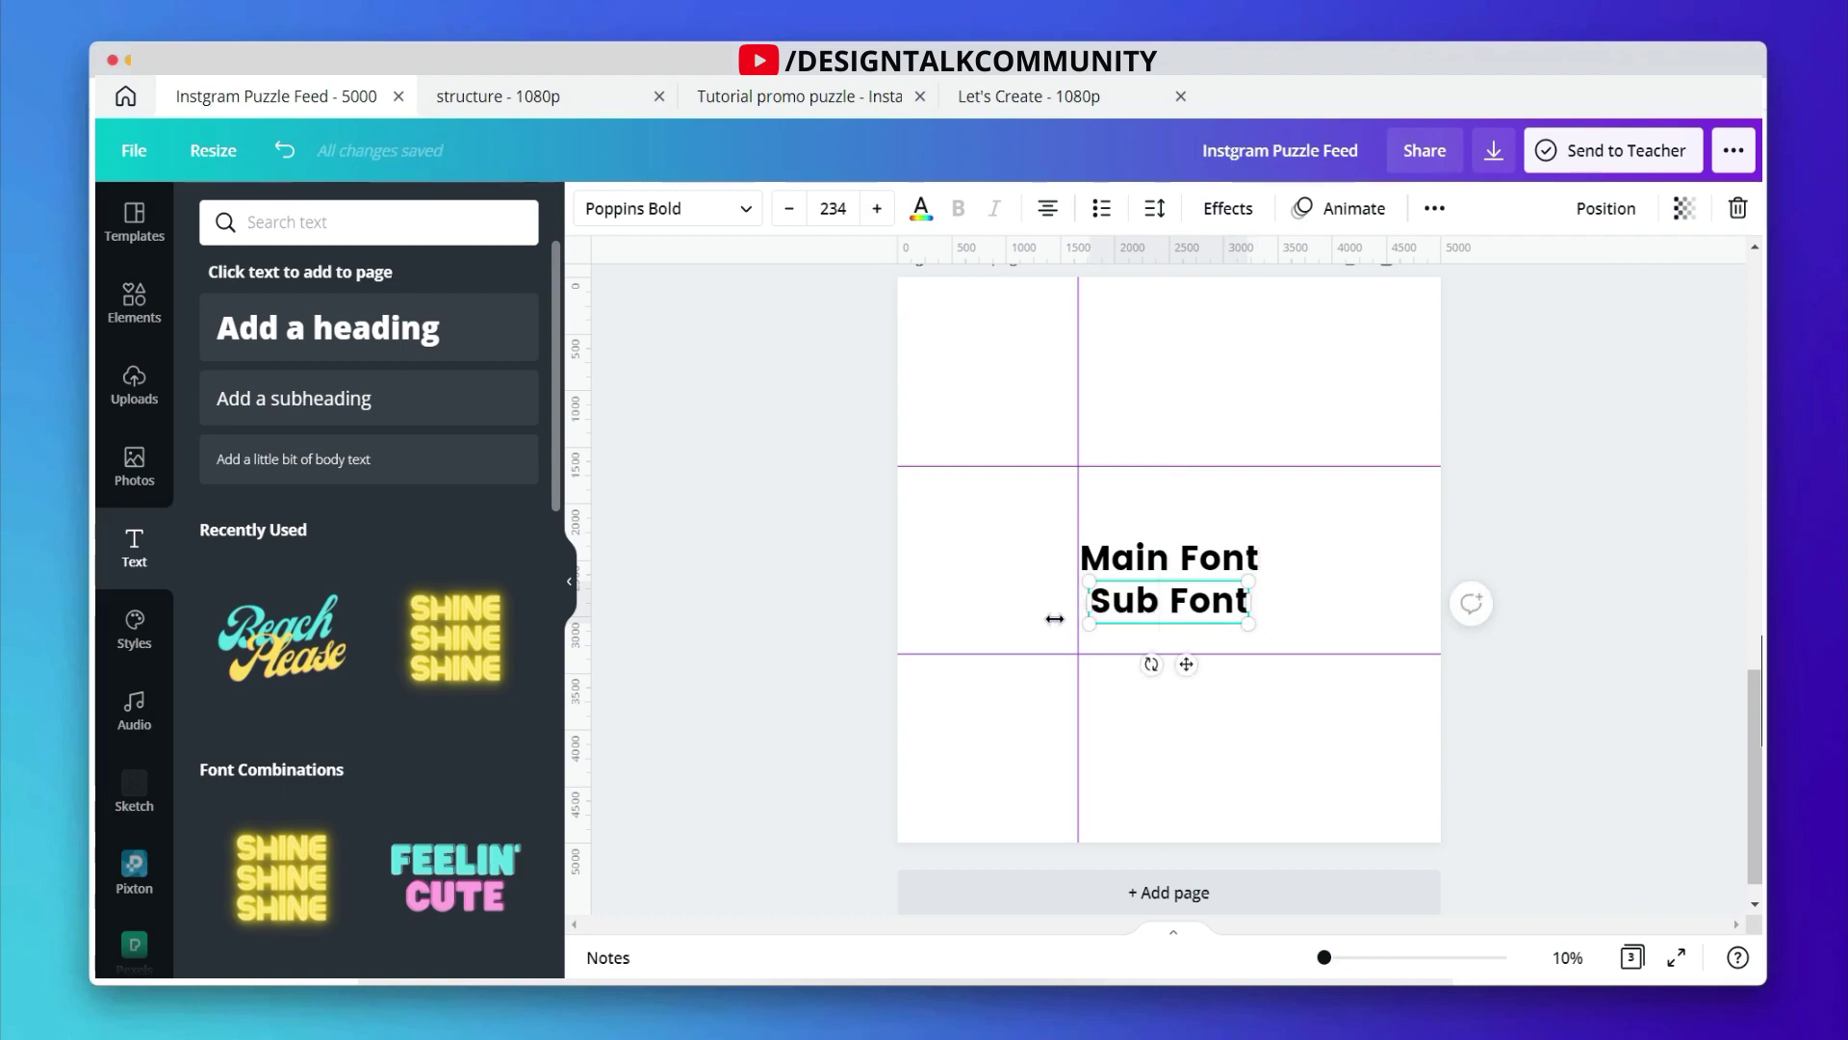
Step: Set the "Sub Font" text to Poppins Medium and align its left edge with the "Main Font" text above it
left_click(636, 214)
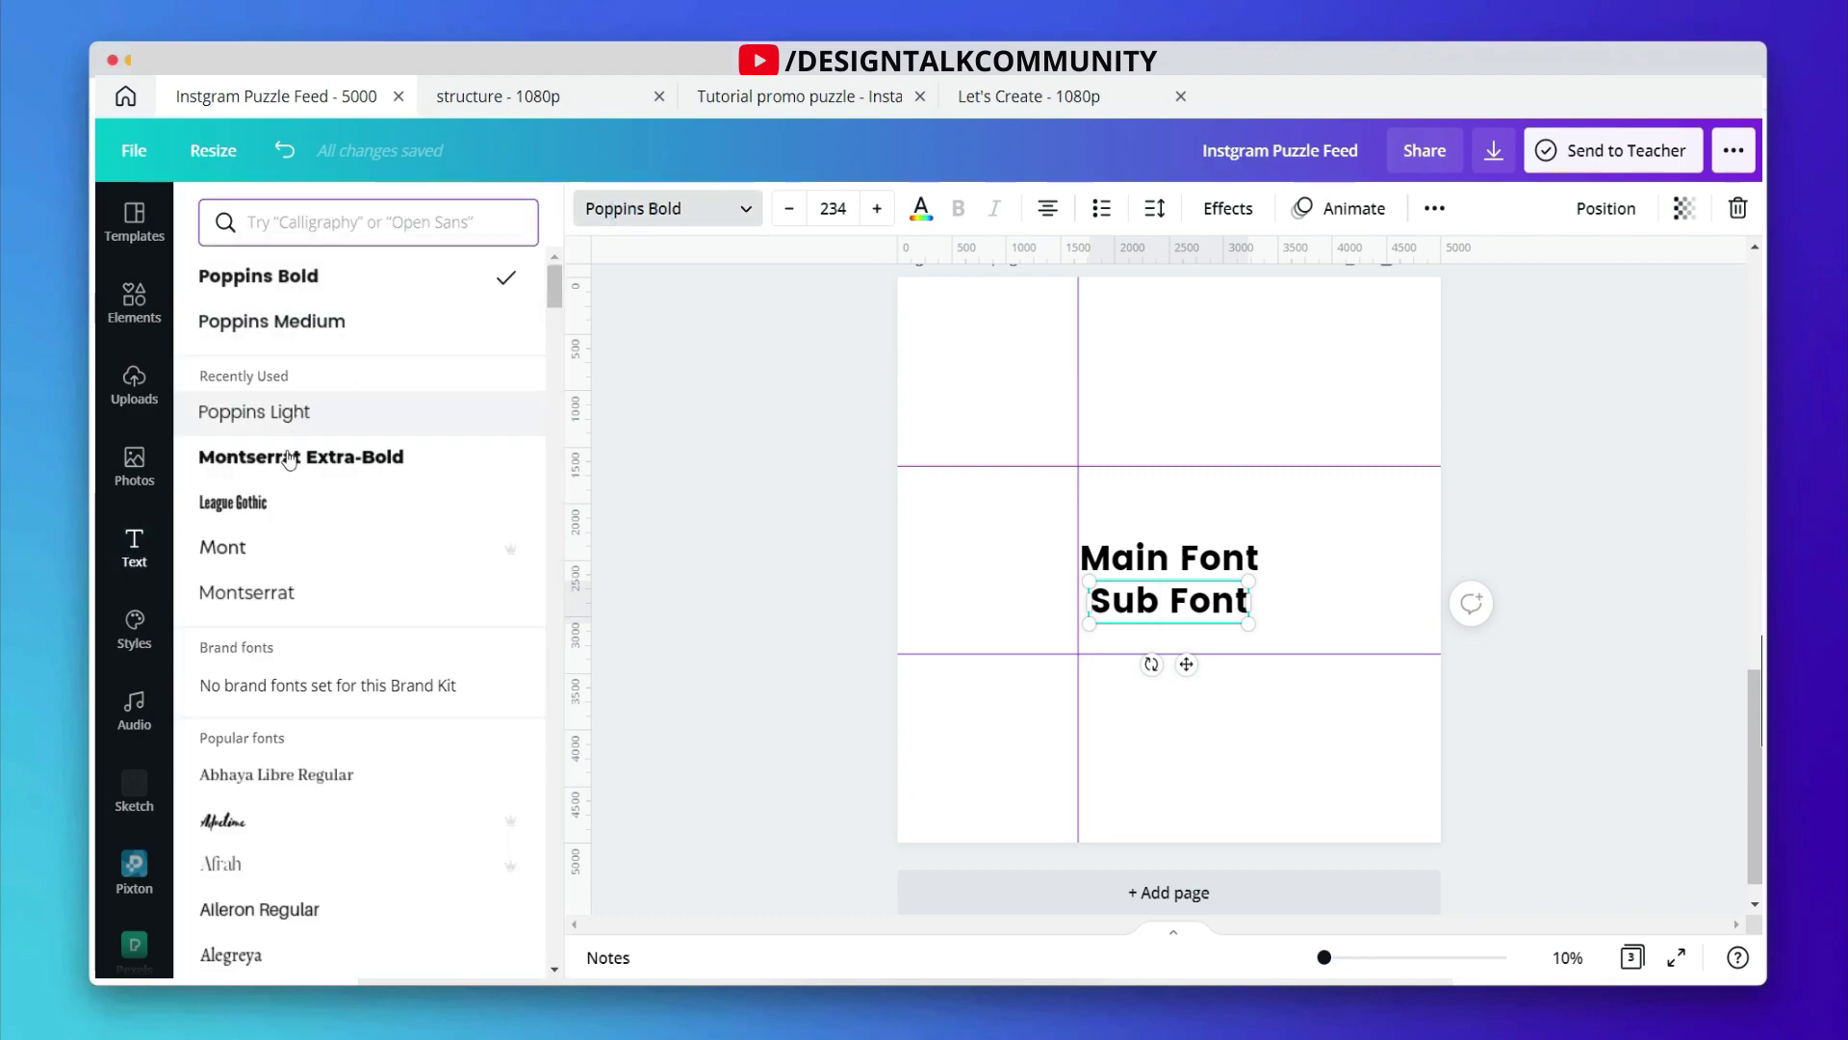
left_click(274, 322)
left_click(799, 404)
left_click(1182, 606)
left_click_drag(1181, 606, 1172, 601)
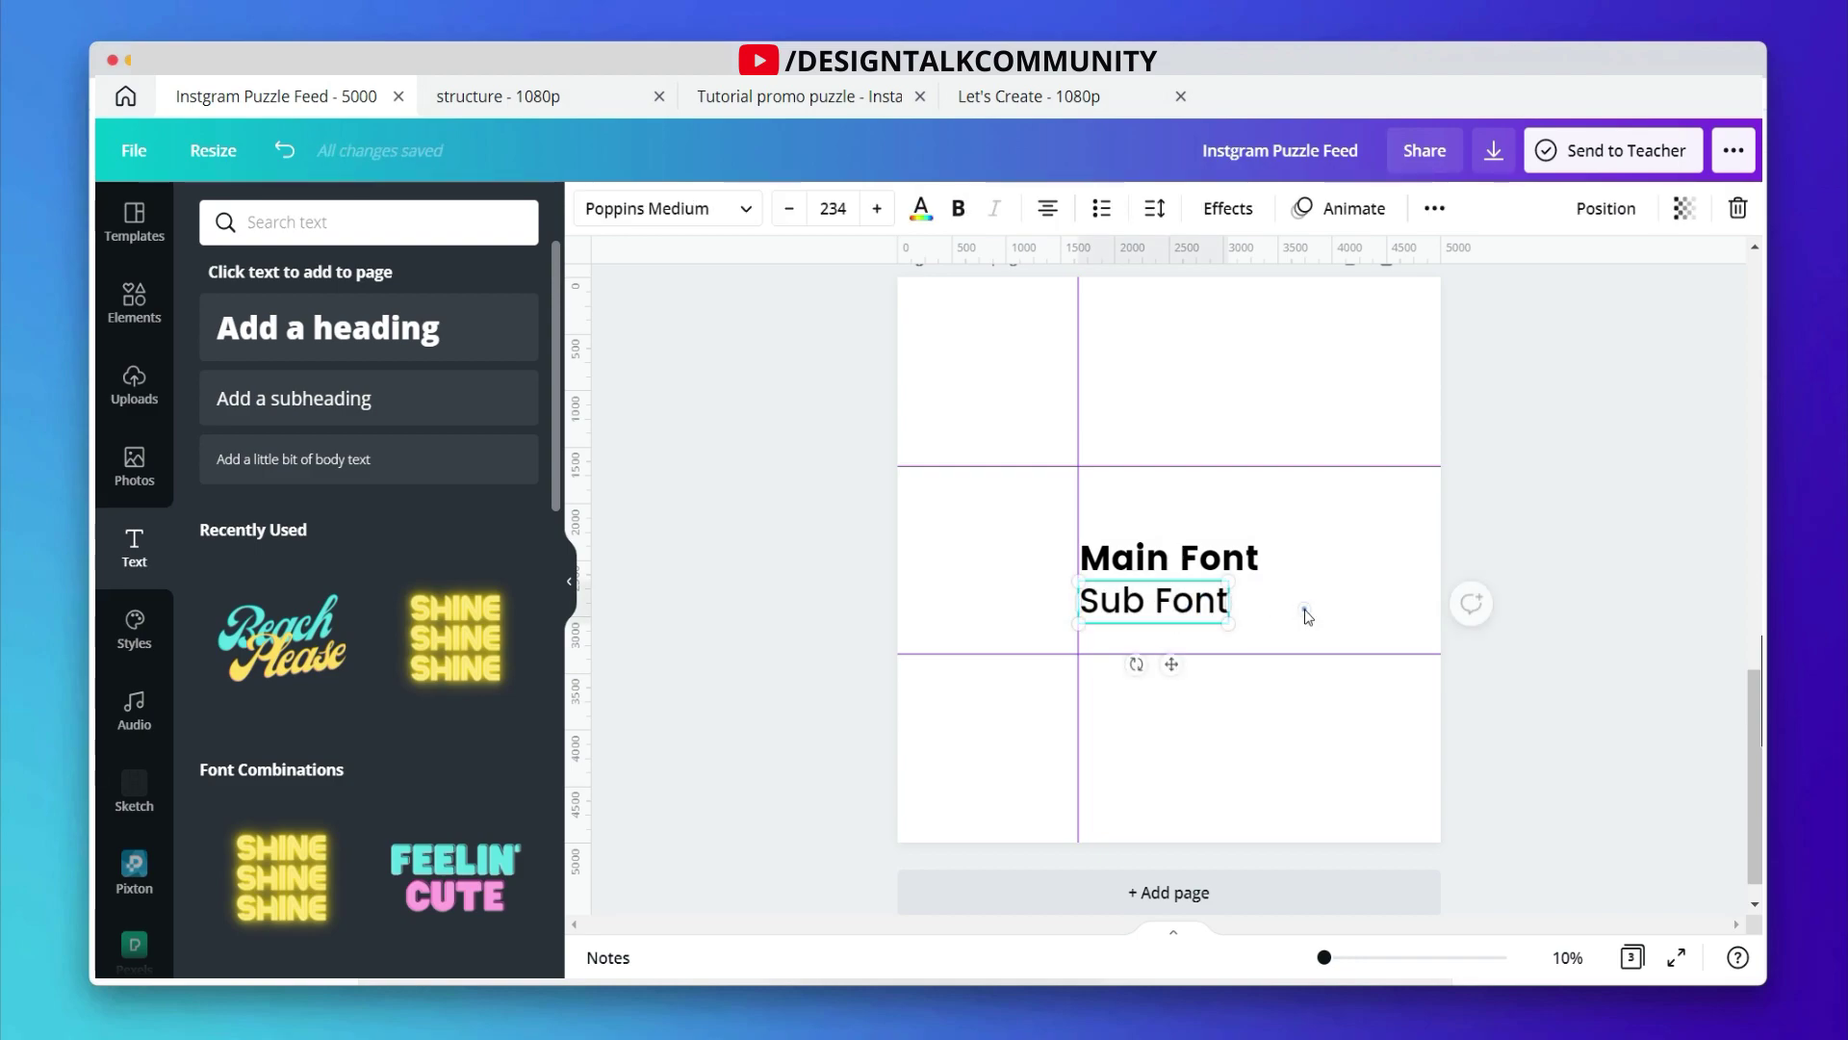
left_click_drag(1305, 616, 1073, 496)
Step: Place a copy of the "Sub Font" text further down the page and change its wording to "Colors -"
left_click_drag(1184, 566, 1191, 693)
left_click(1299, 483)
double_click(1189, 679)
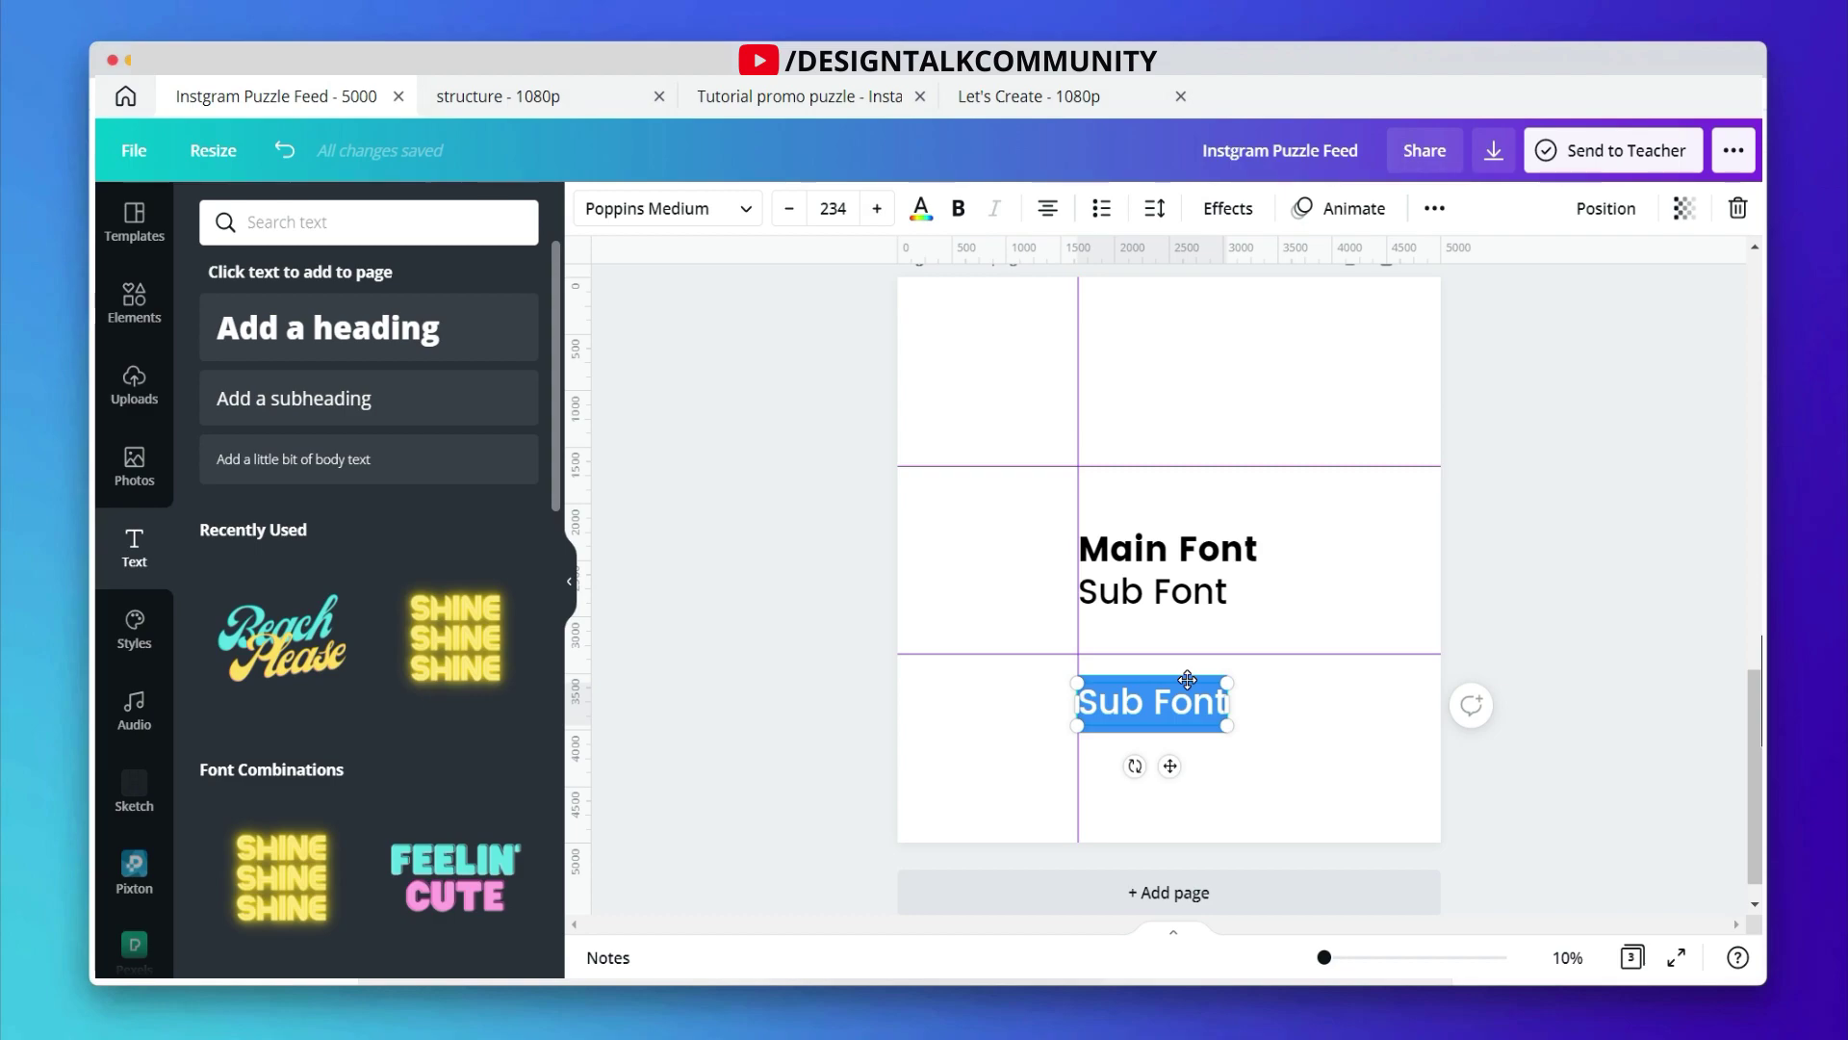
type("Colors -")
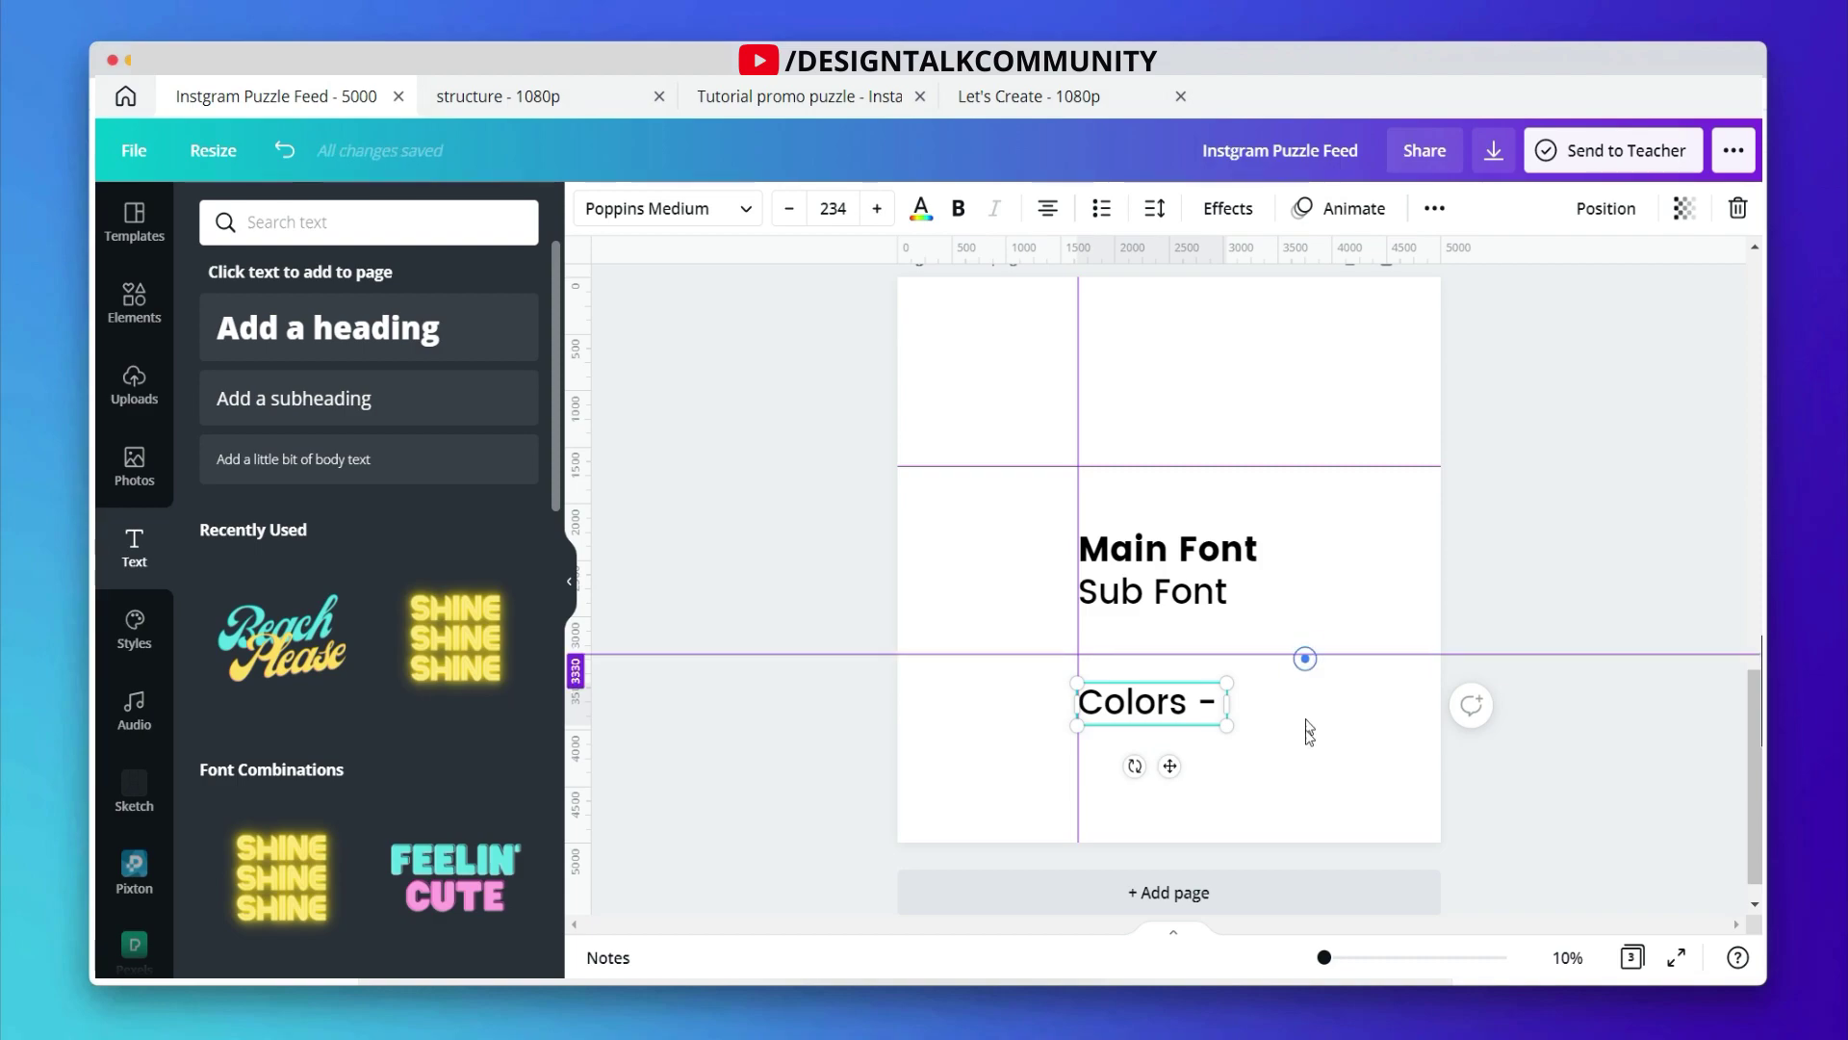
left_click(1306, 748)
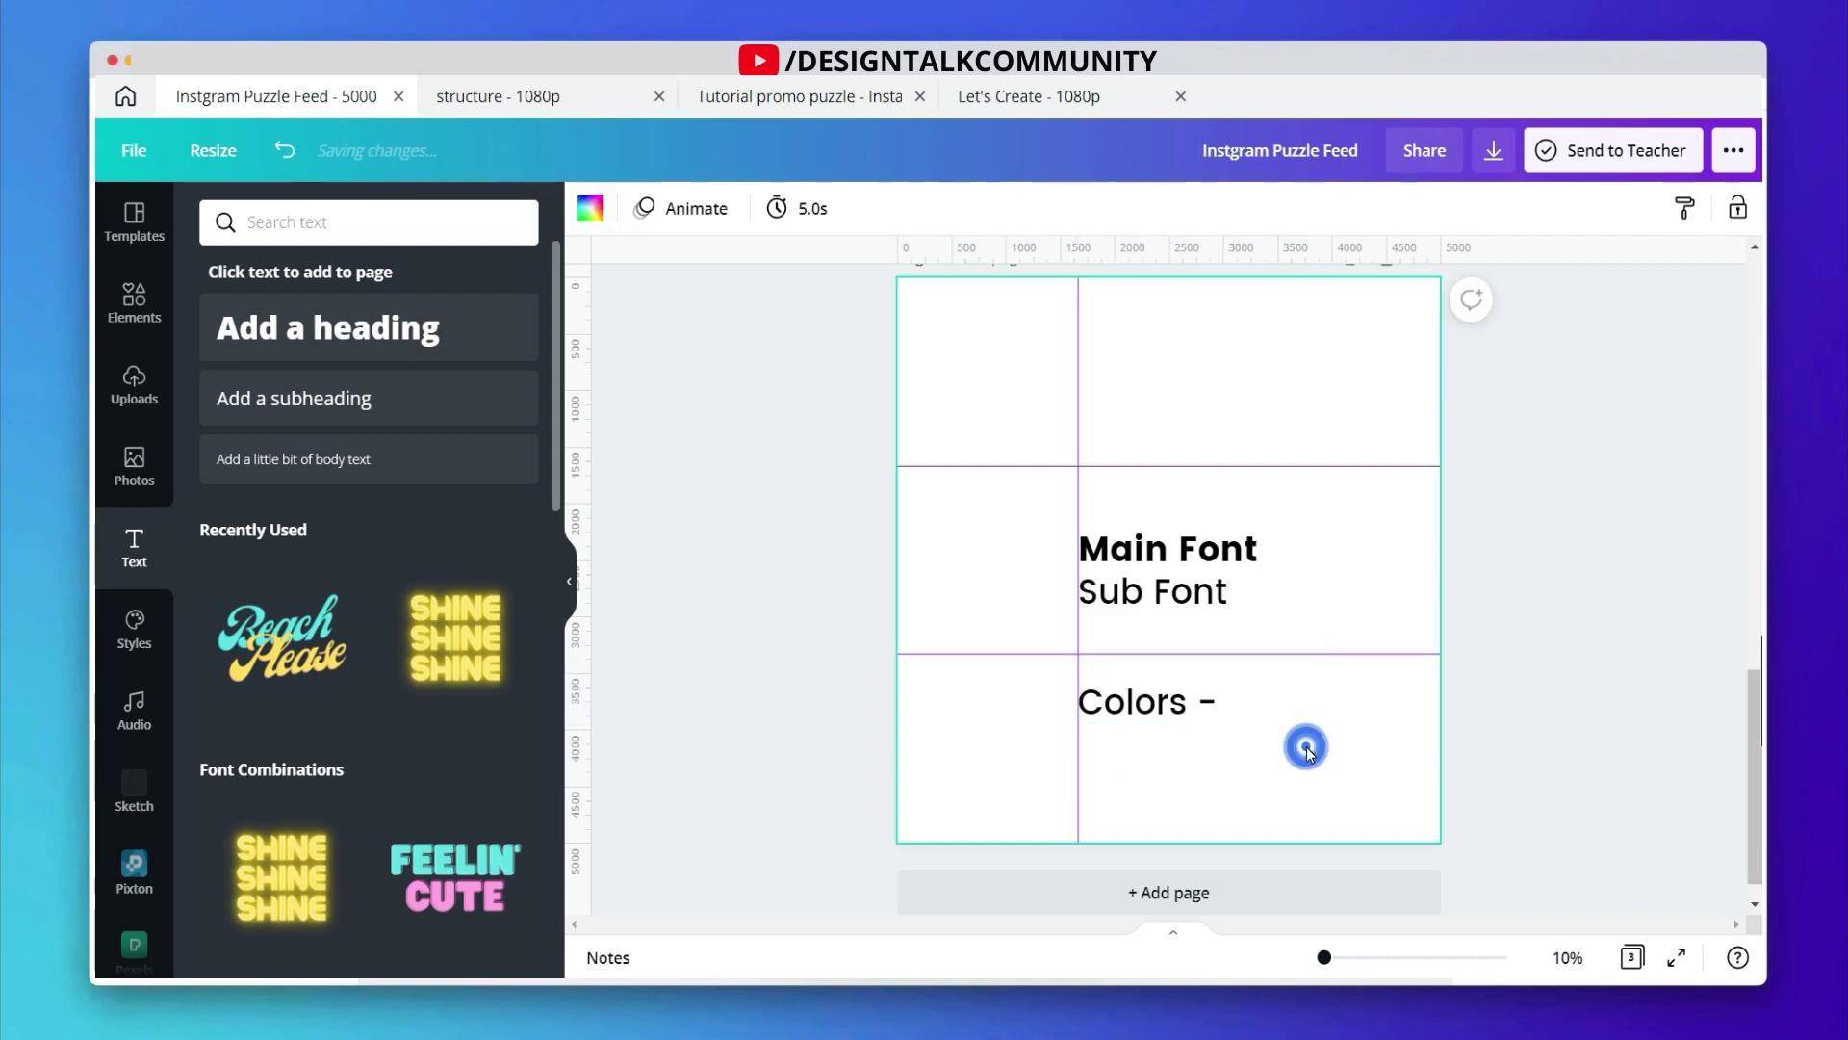
Step: Add a small green circle and a copy of it side by side directly below the "Colors -" text
key("c")
left_click_drag(1318, 405, 1049, 629)
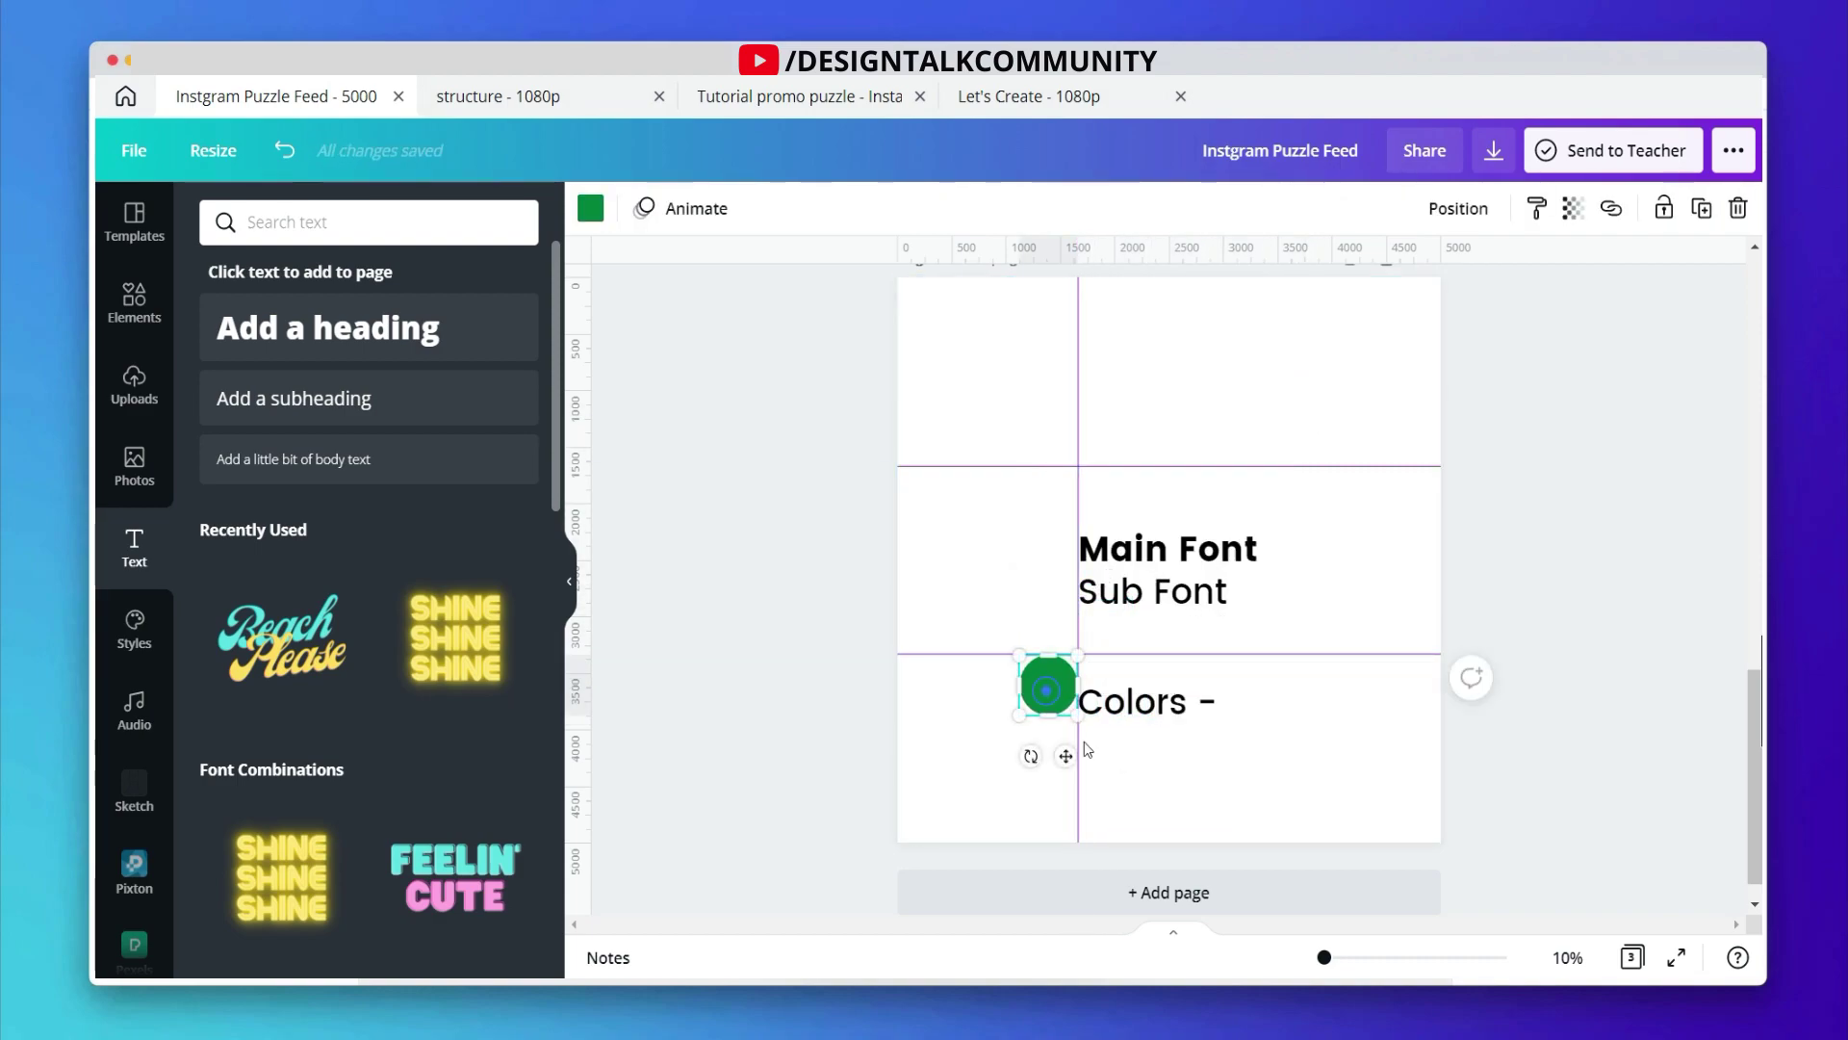
left_click_drag(1047, 703, 1174, 765)
left_click(1316, 752)
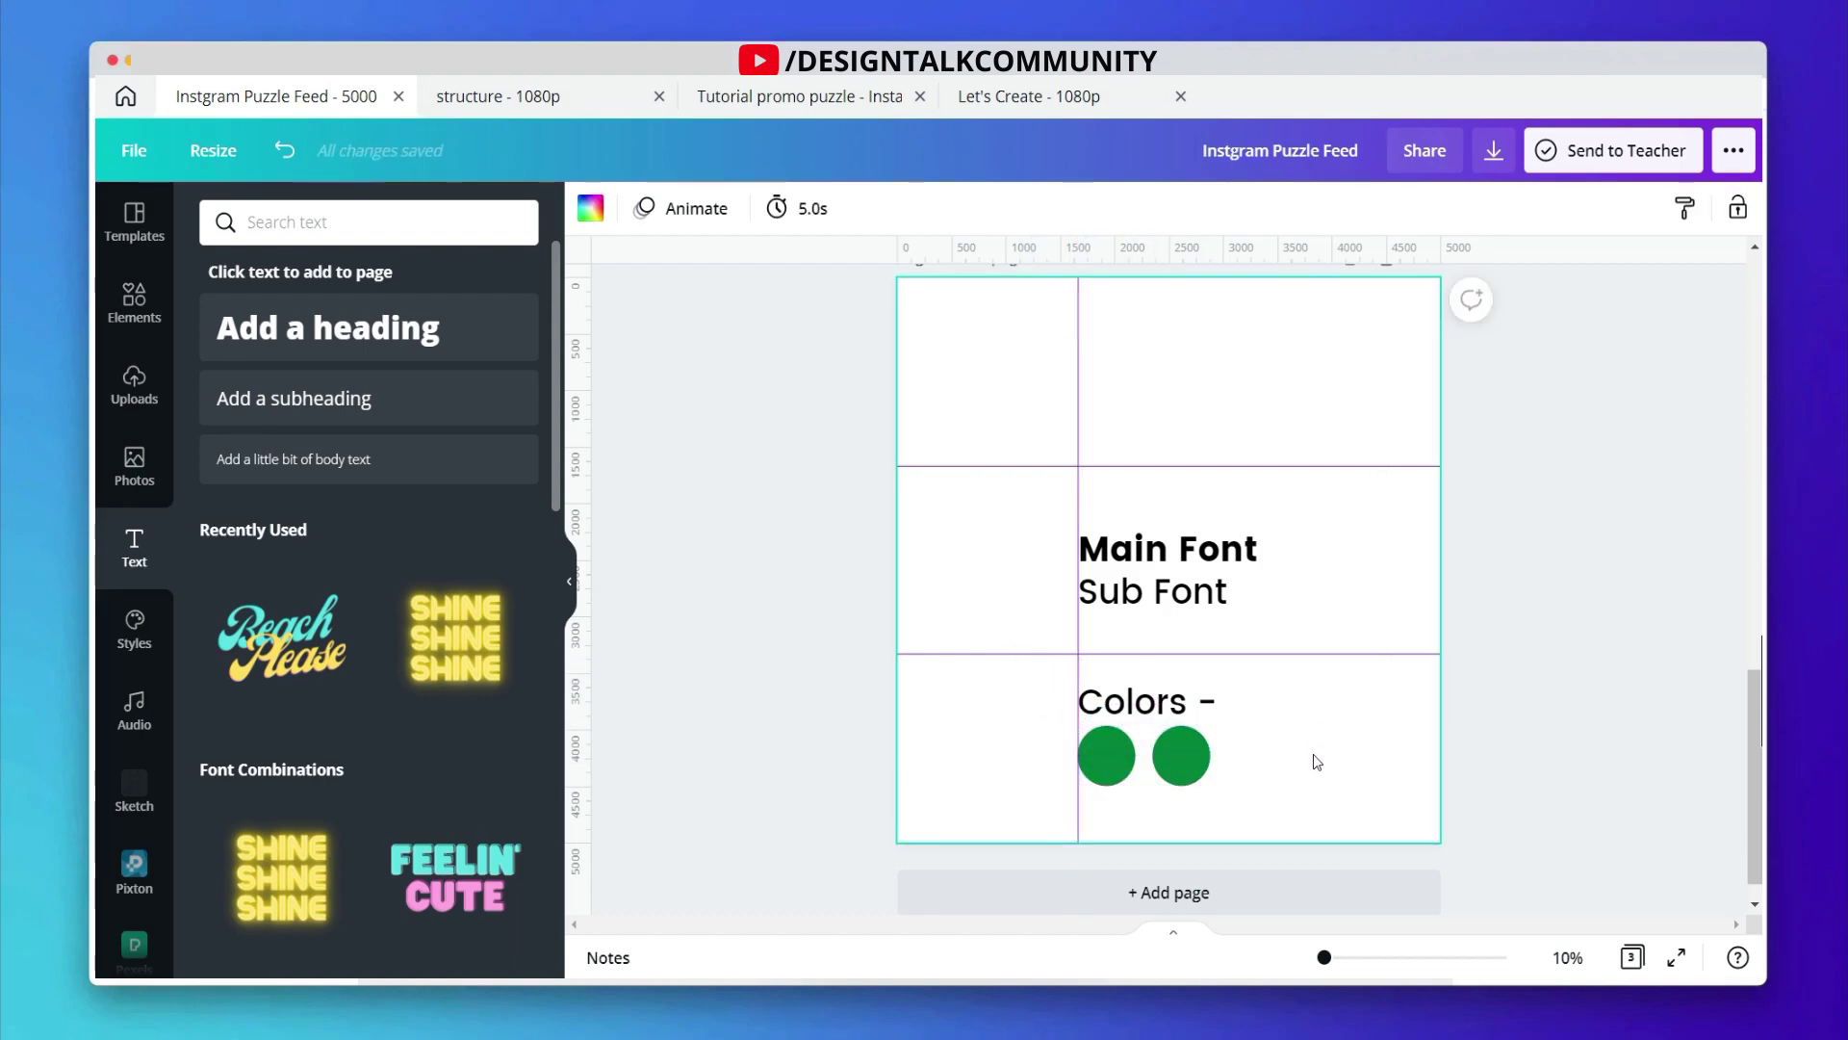
Step: Recolour the second circle to a saturated custom yellow, beside the green first circle
left_click(1107, 765)
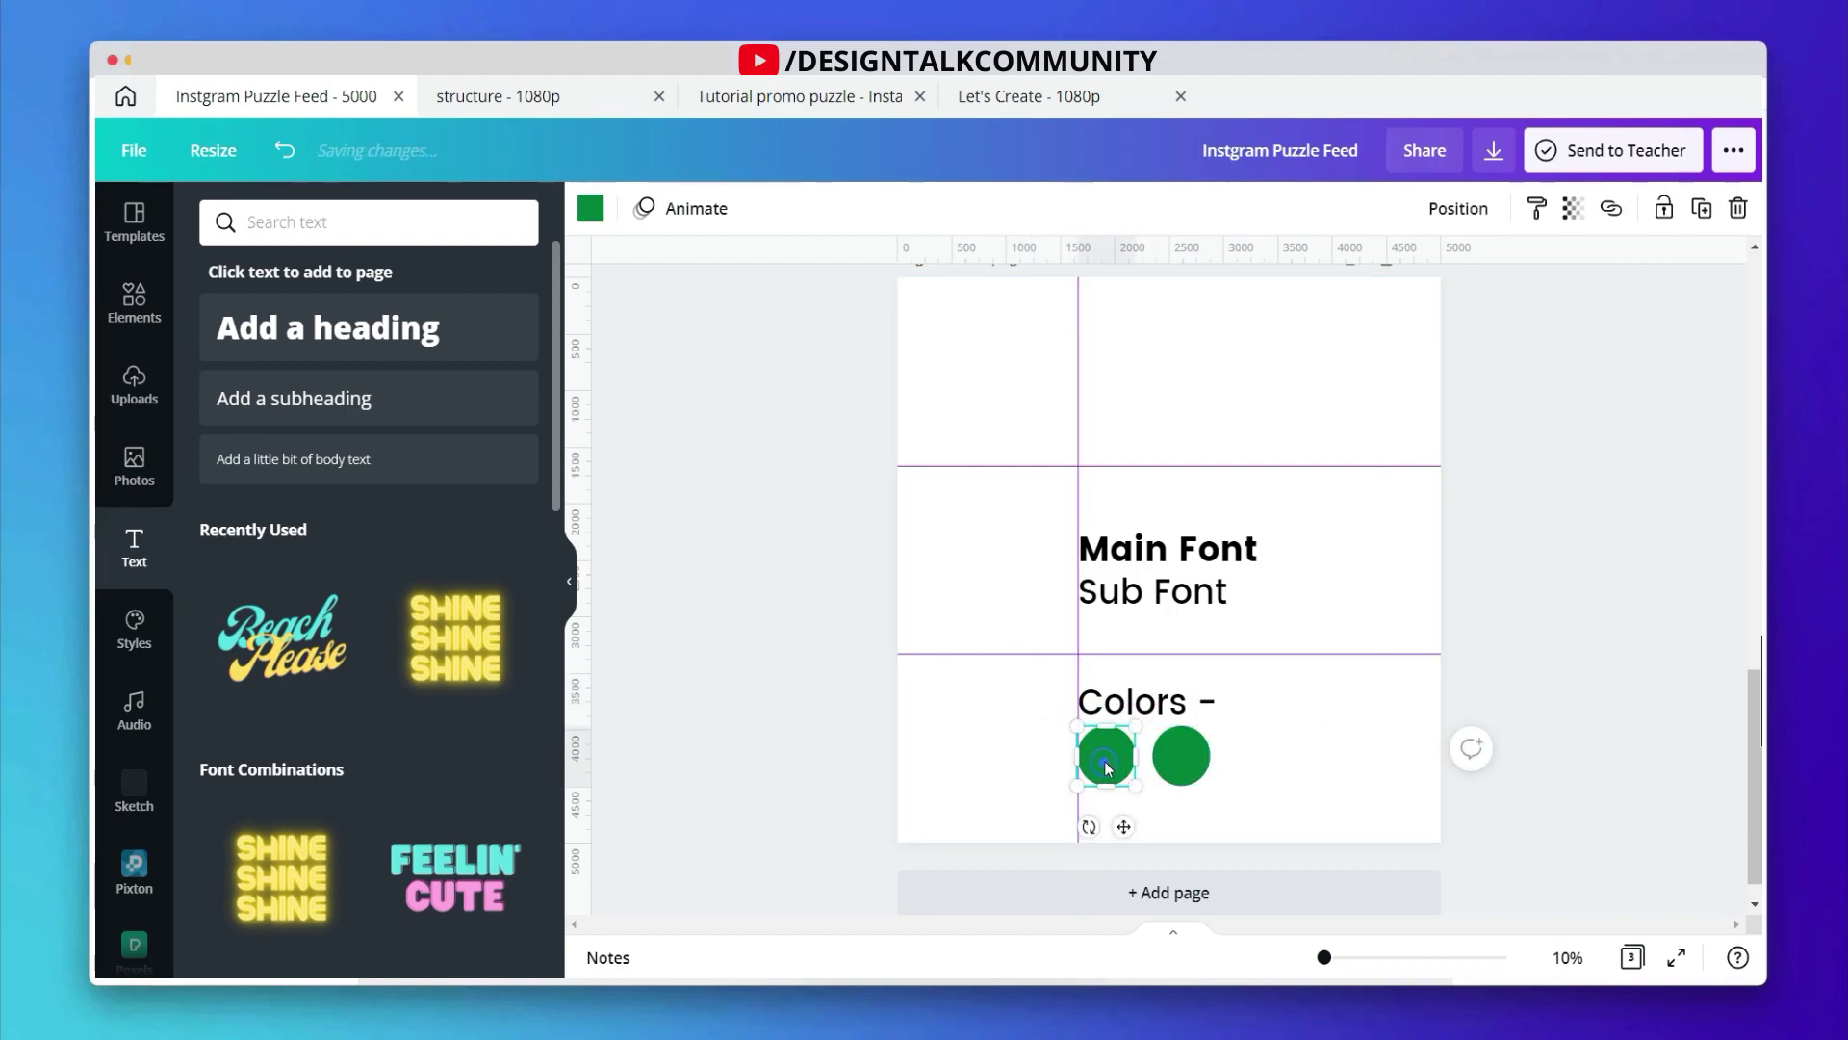
left_click(590, 209)
scroll(392, 585, "down", 2)
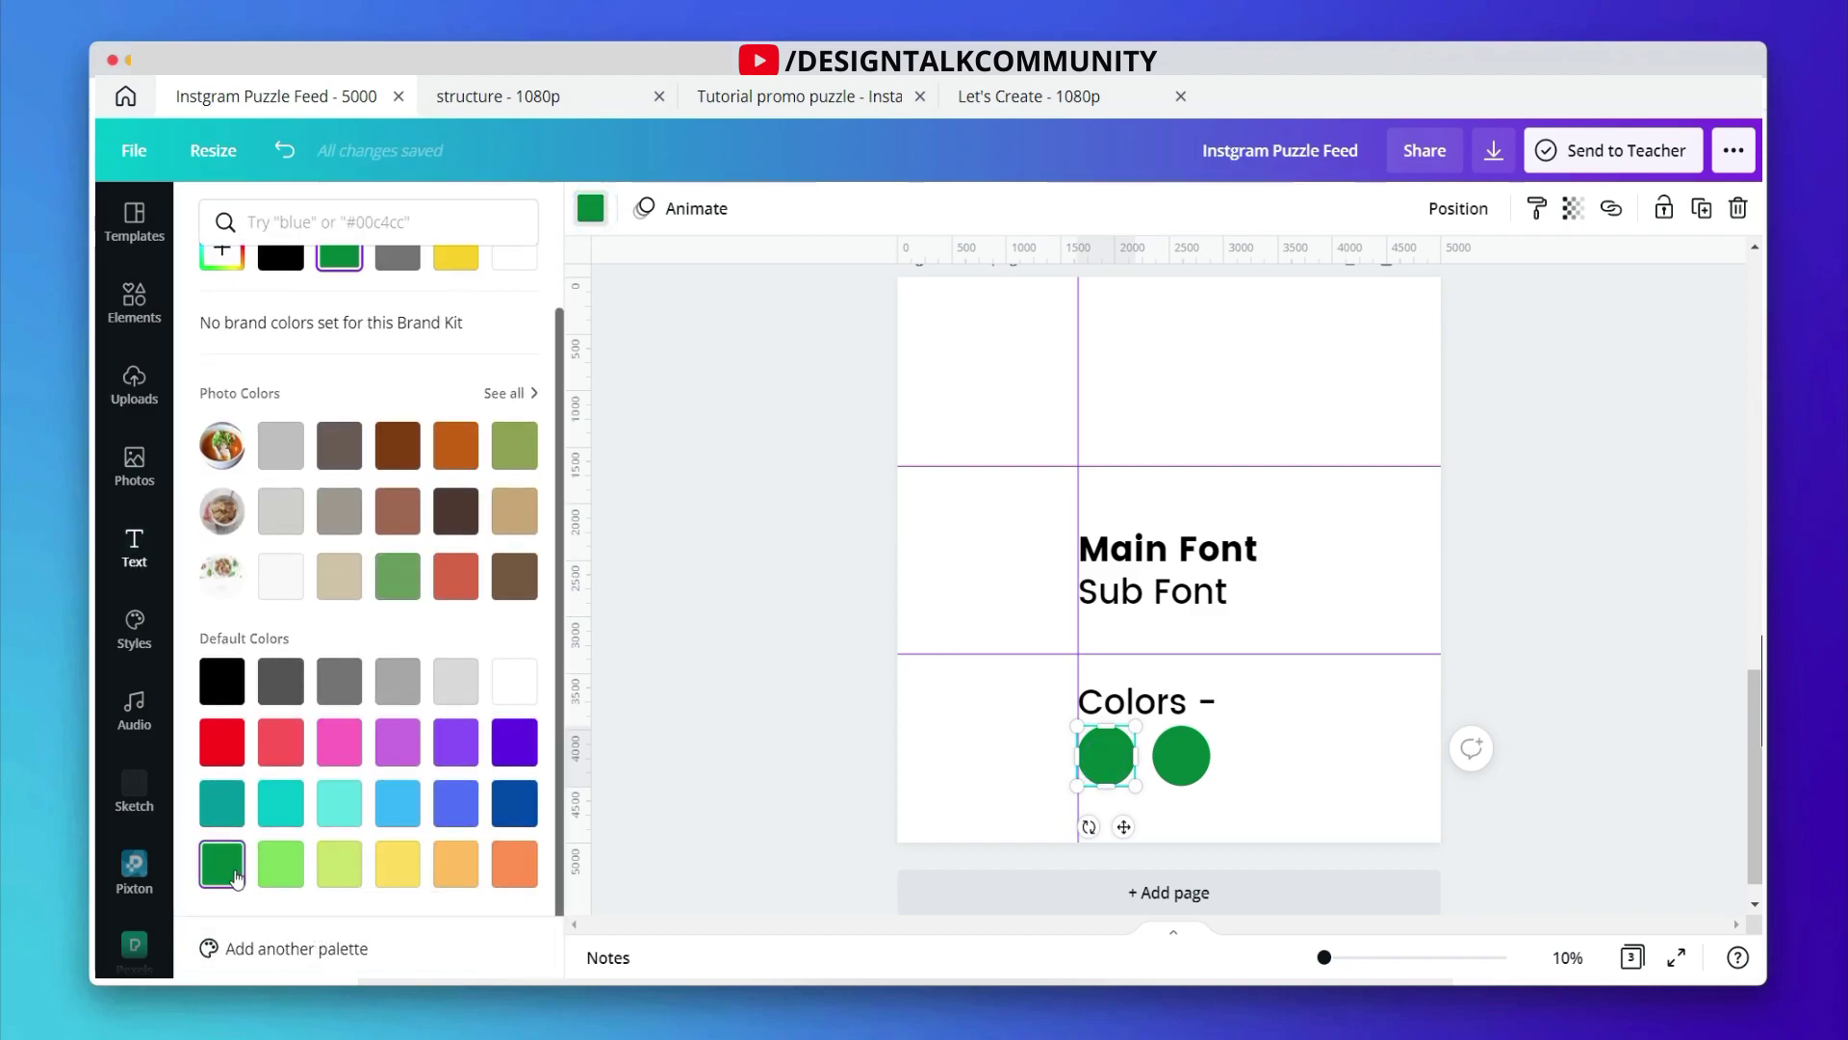
left_click(1196, 778)
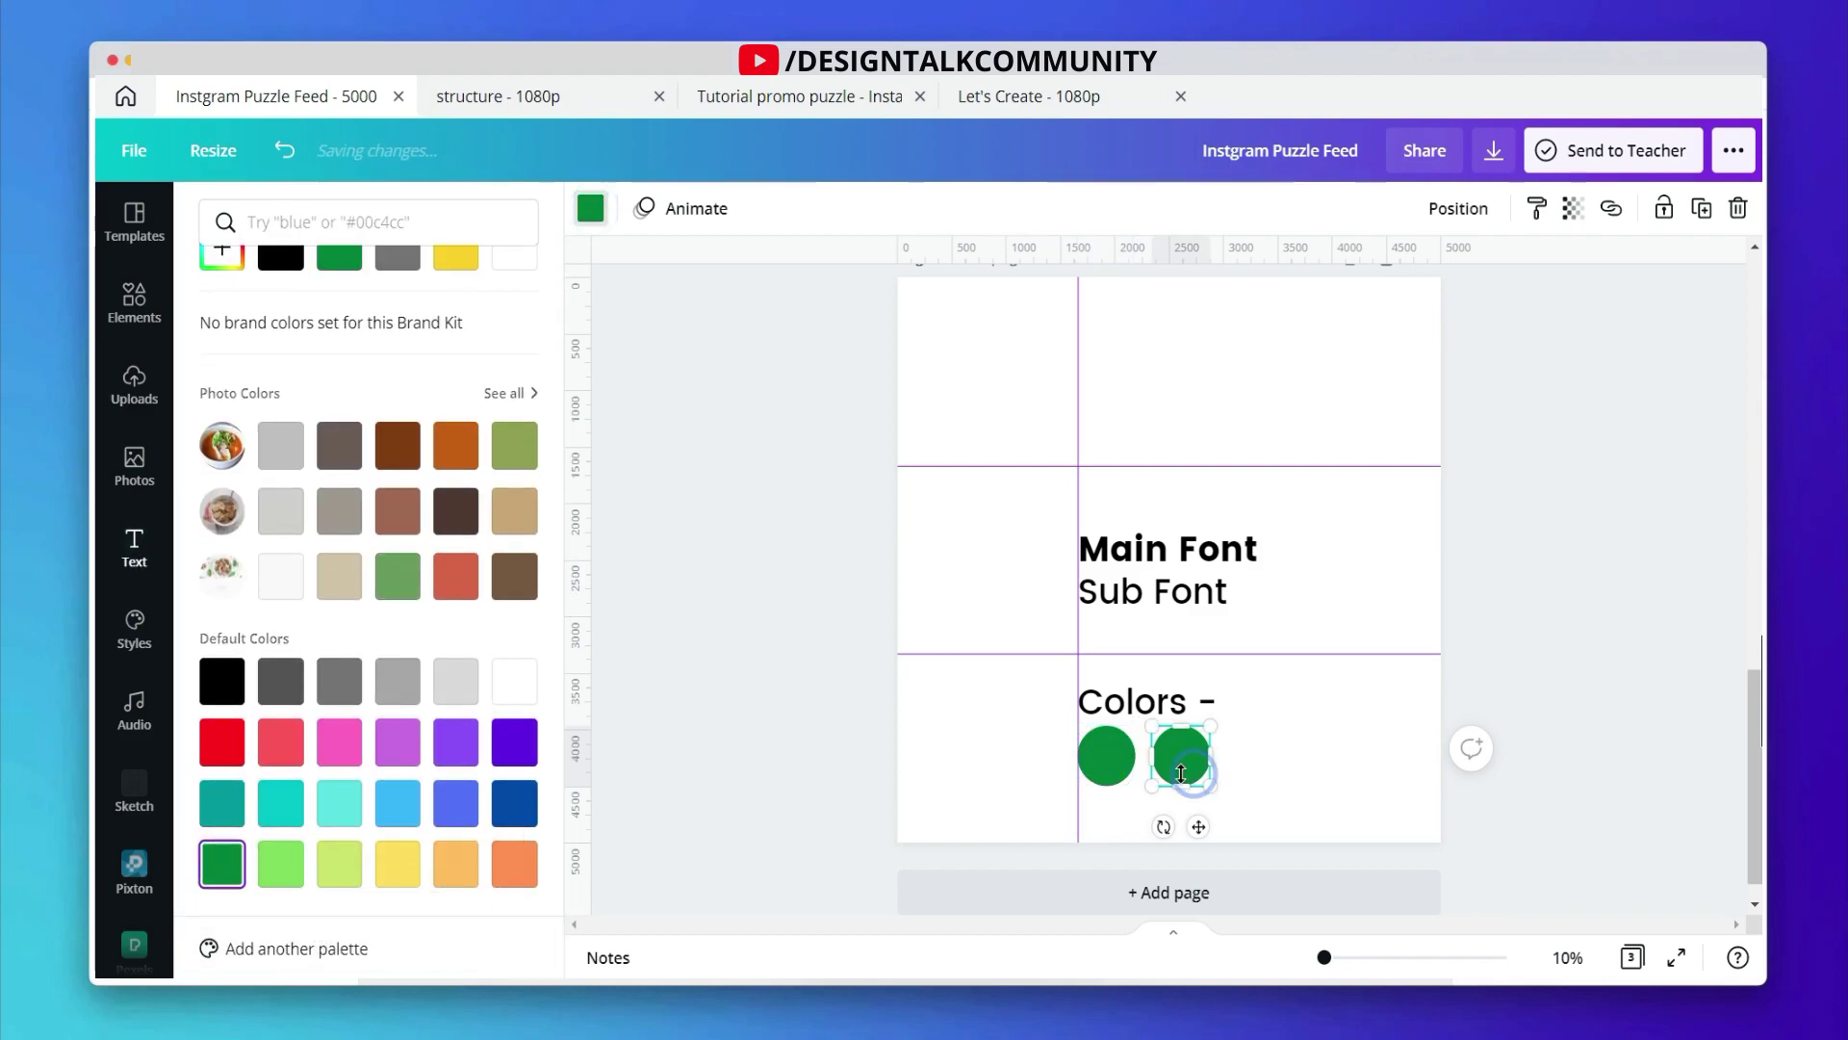
left_click(397, 863)
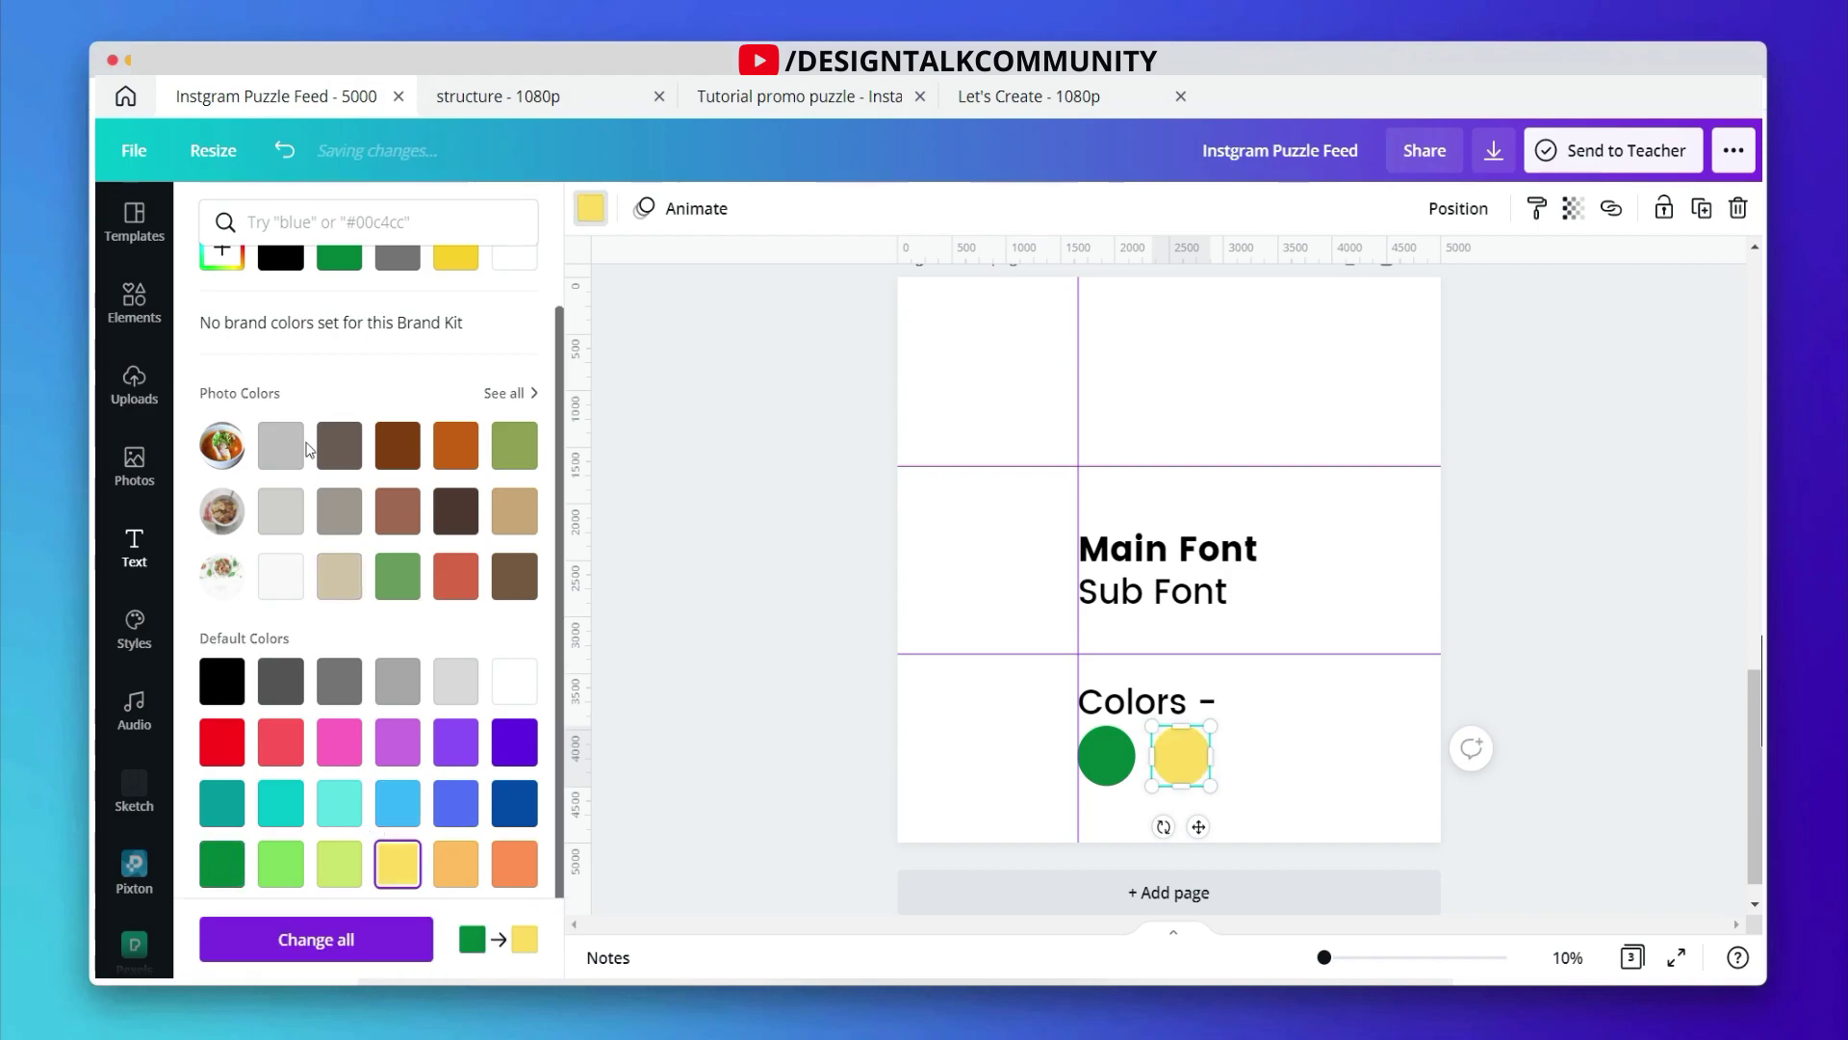
scroll(272, 433, "up", 2)
left_click(224, 323)
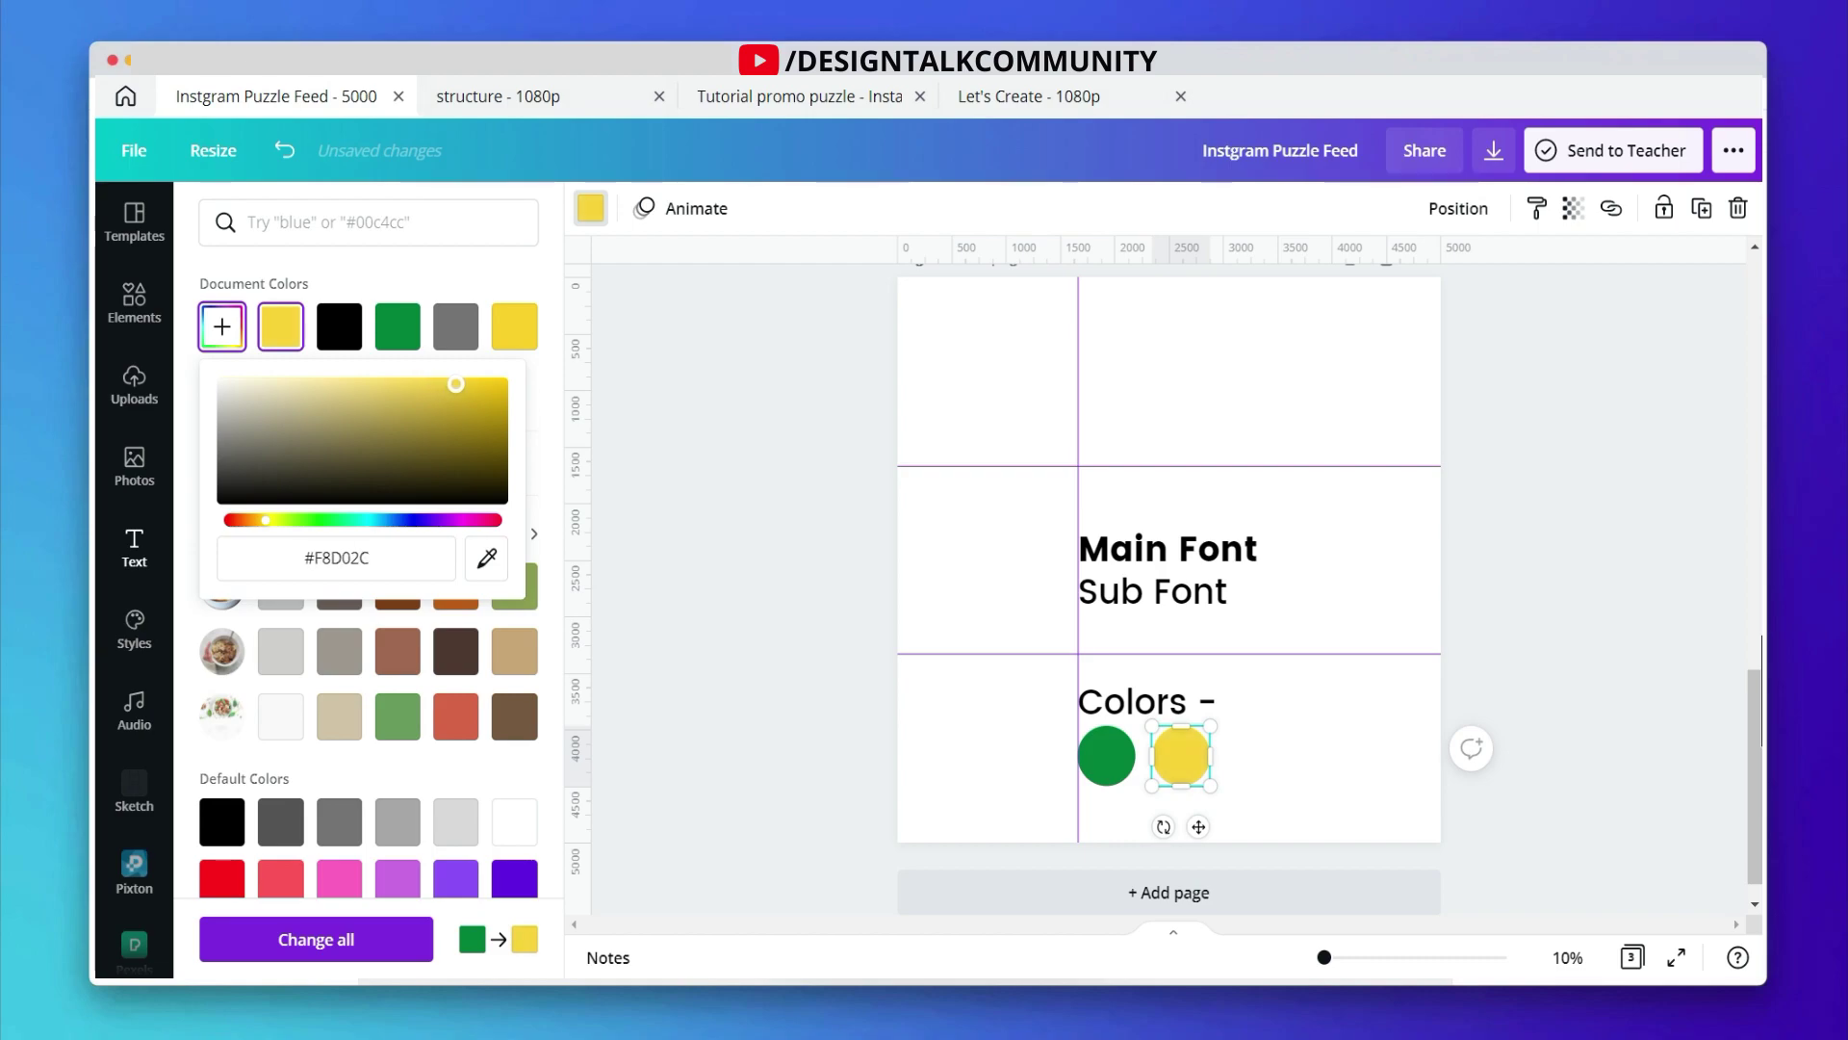
left_click_drag(457, 384, 478, 384)
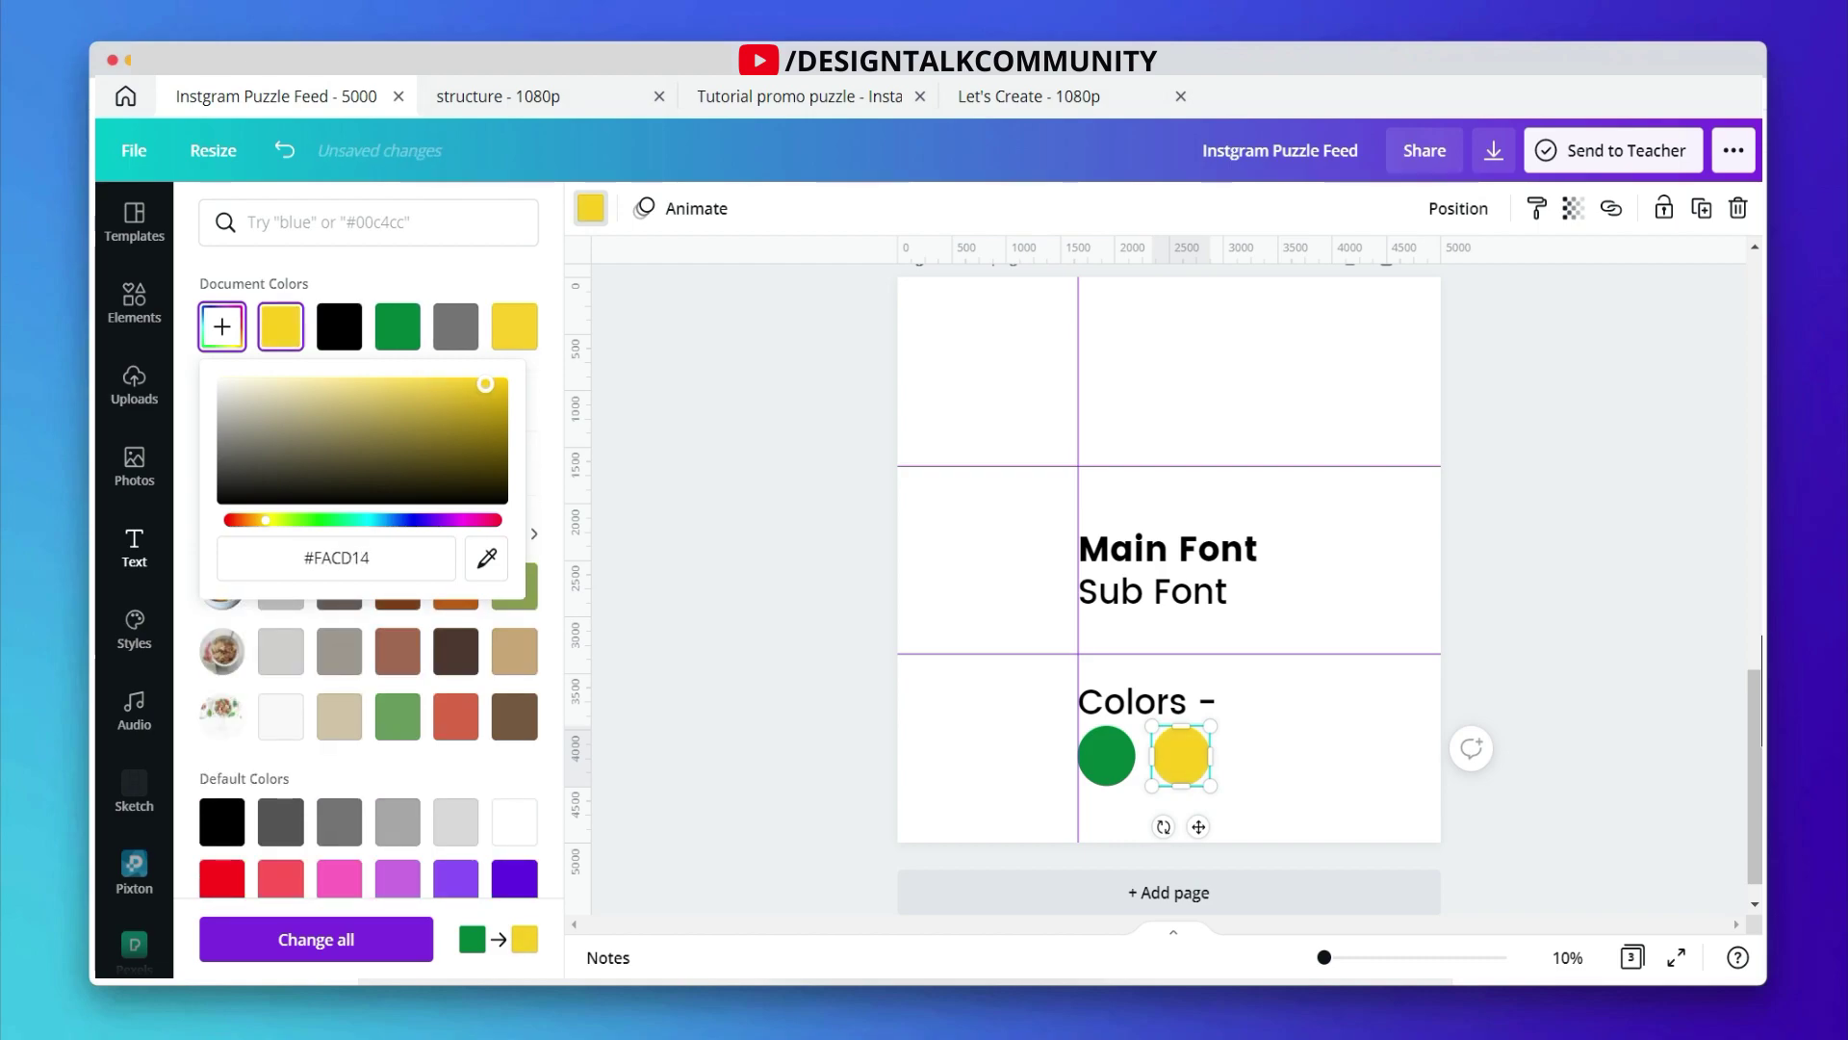
left_click(800, 447)
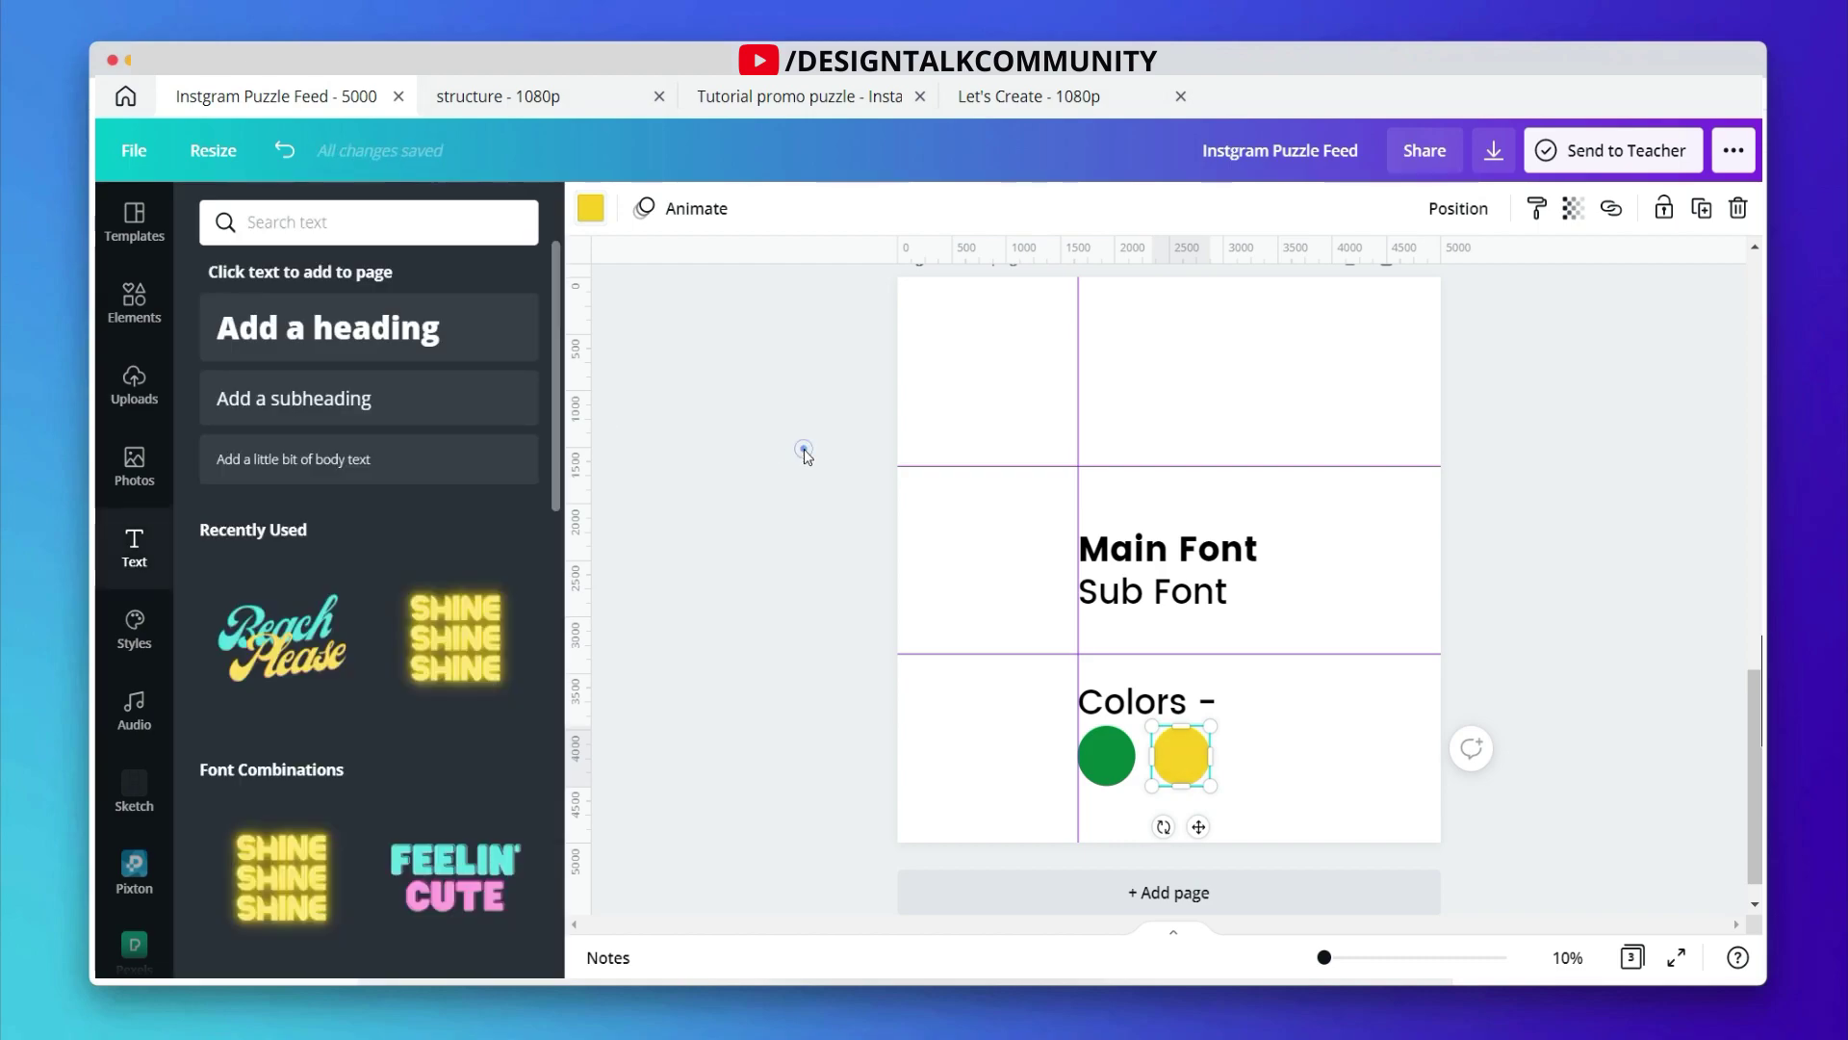
Step: Select all the text and both circles together and move them higher on the page
left_click_drag(1299, 789, 1020, 472)
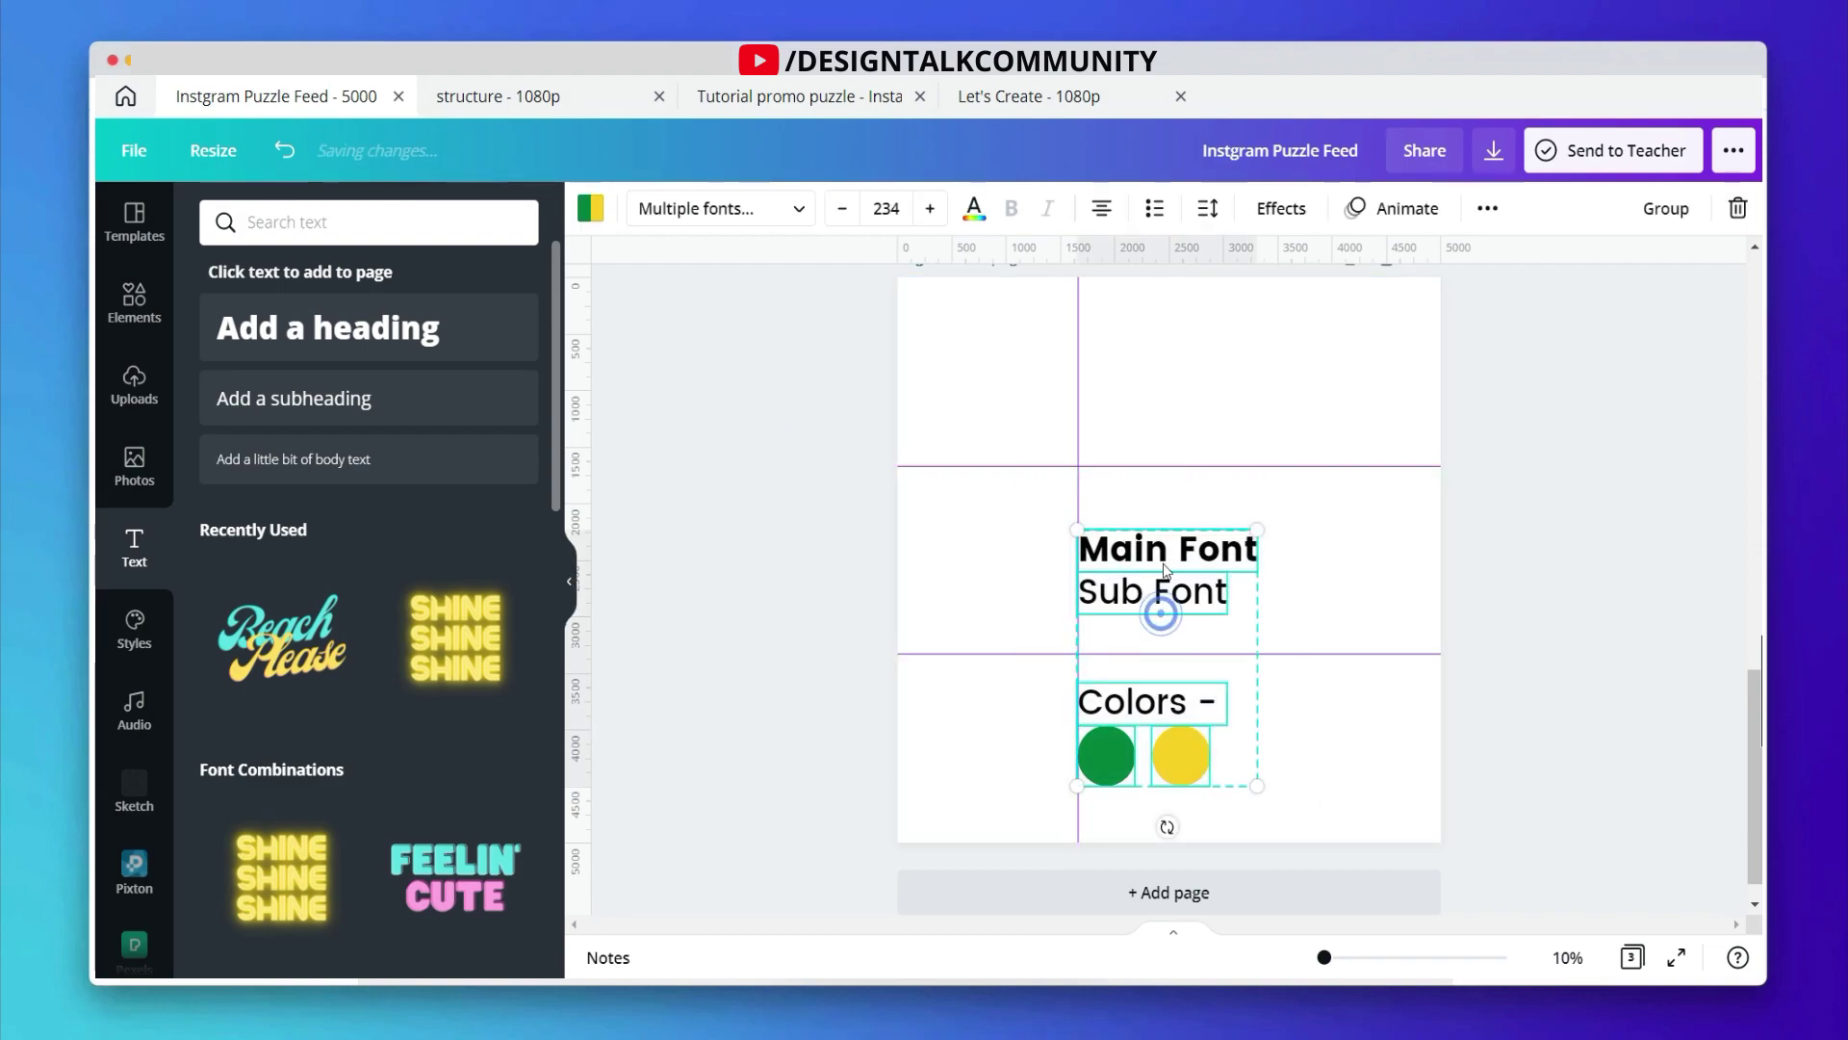
left_click_drag(1164, 569, 1155, 515)
left_click(1360, 516)
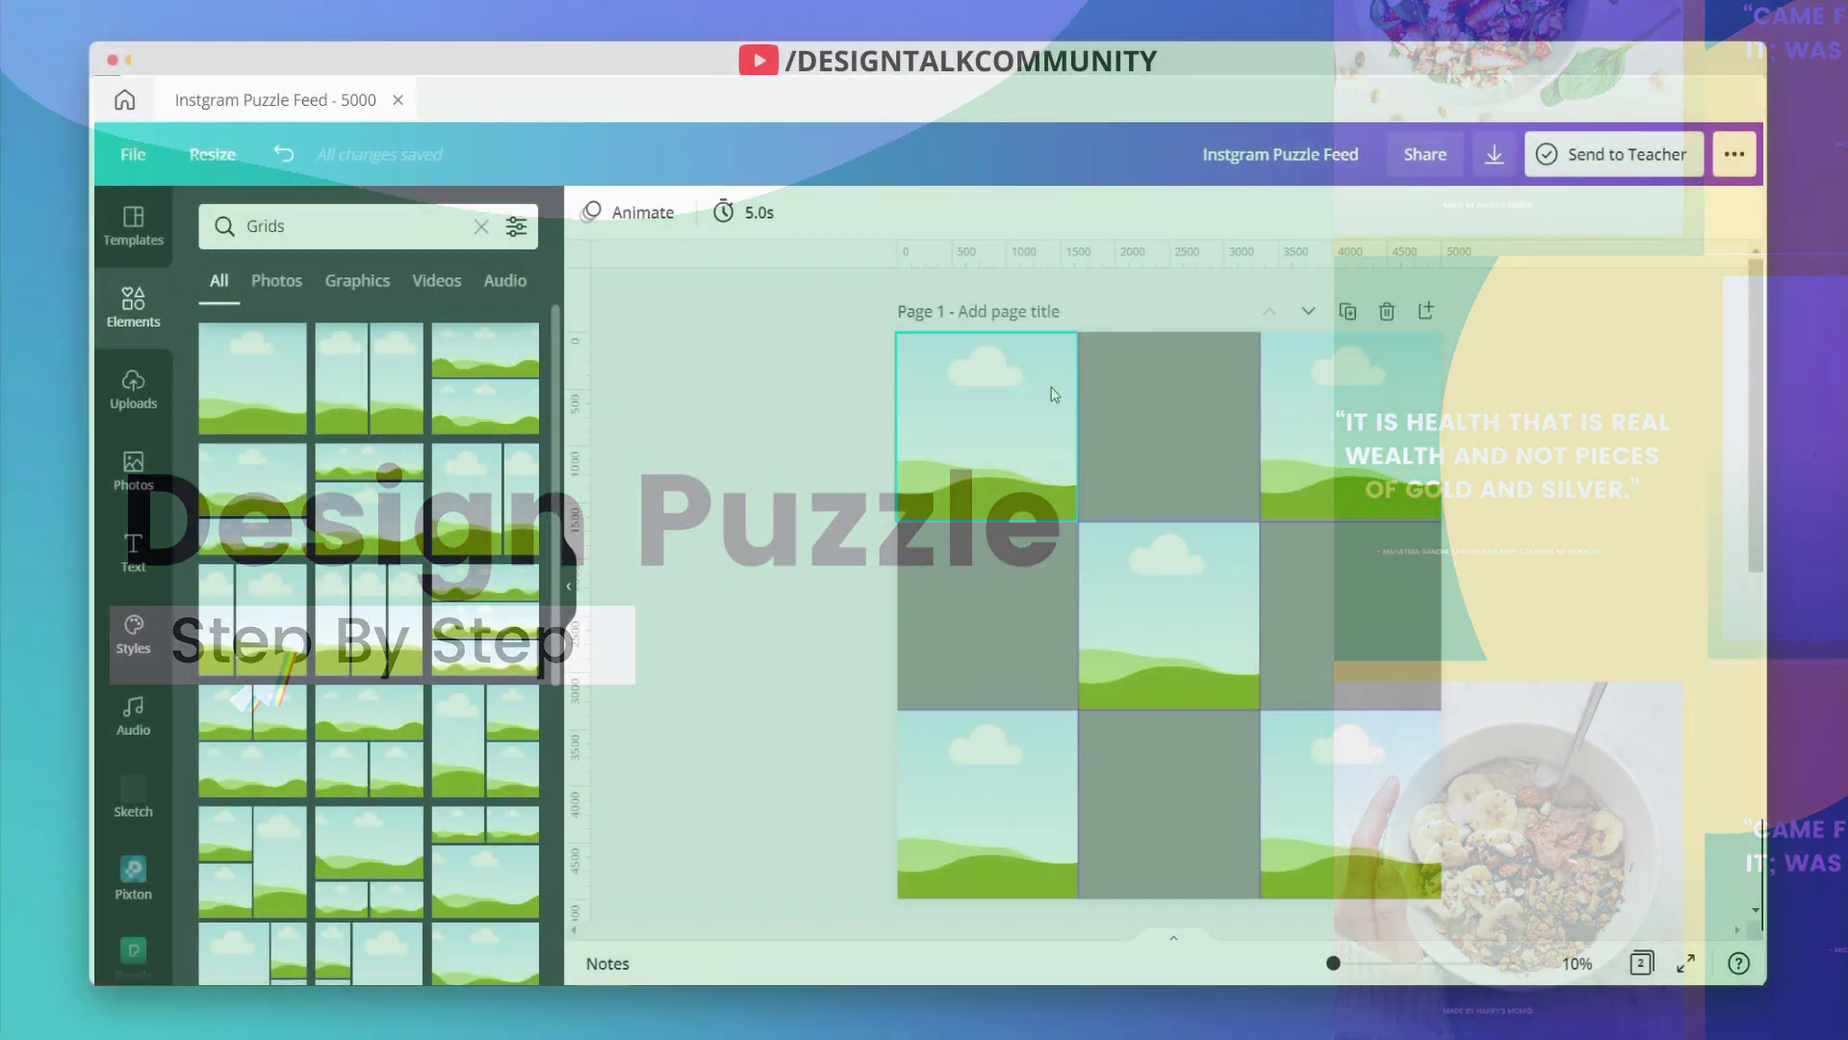
Step: Recolour the four grey squares between the photo cells on page 1 with the green document colour
left_click(1147, 385)
left_click(590, 214)
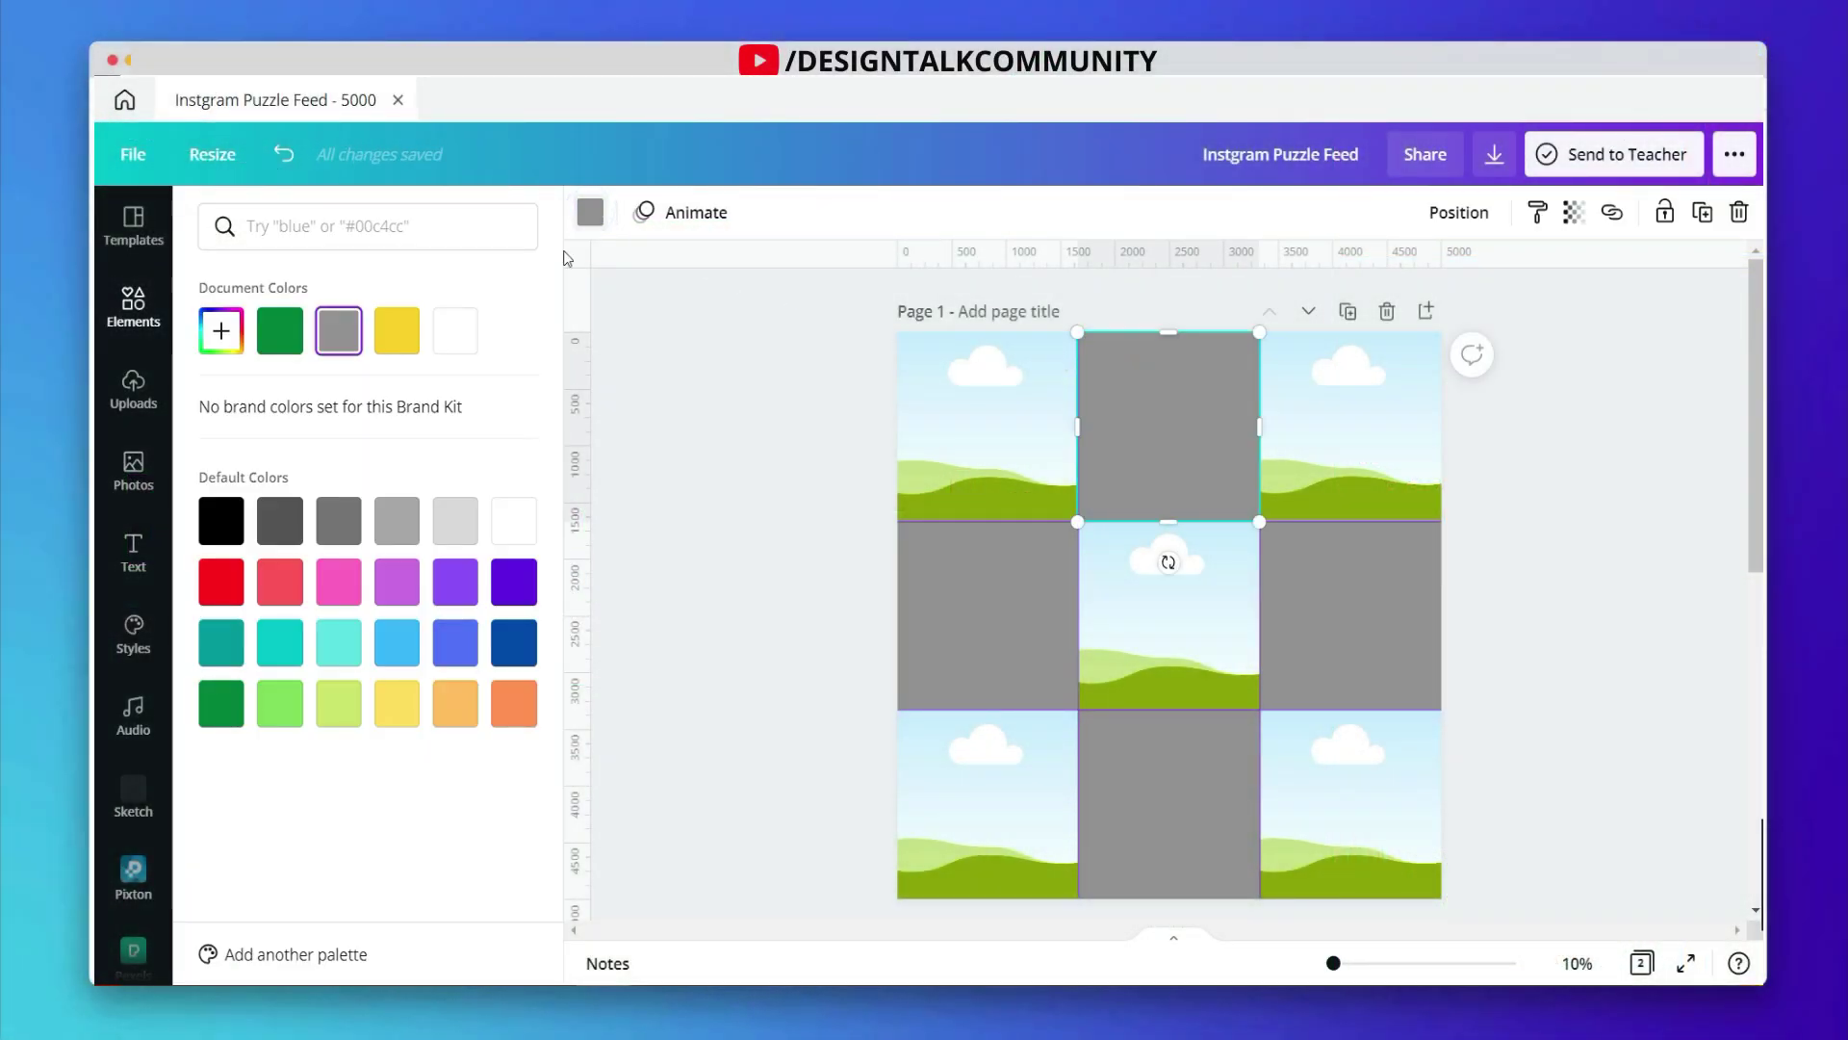
left_click(280, 333)
left_click(1024, 619)
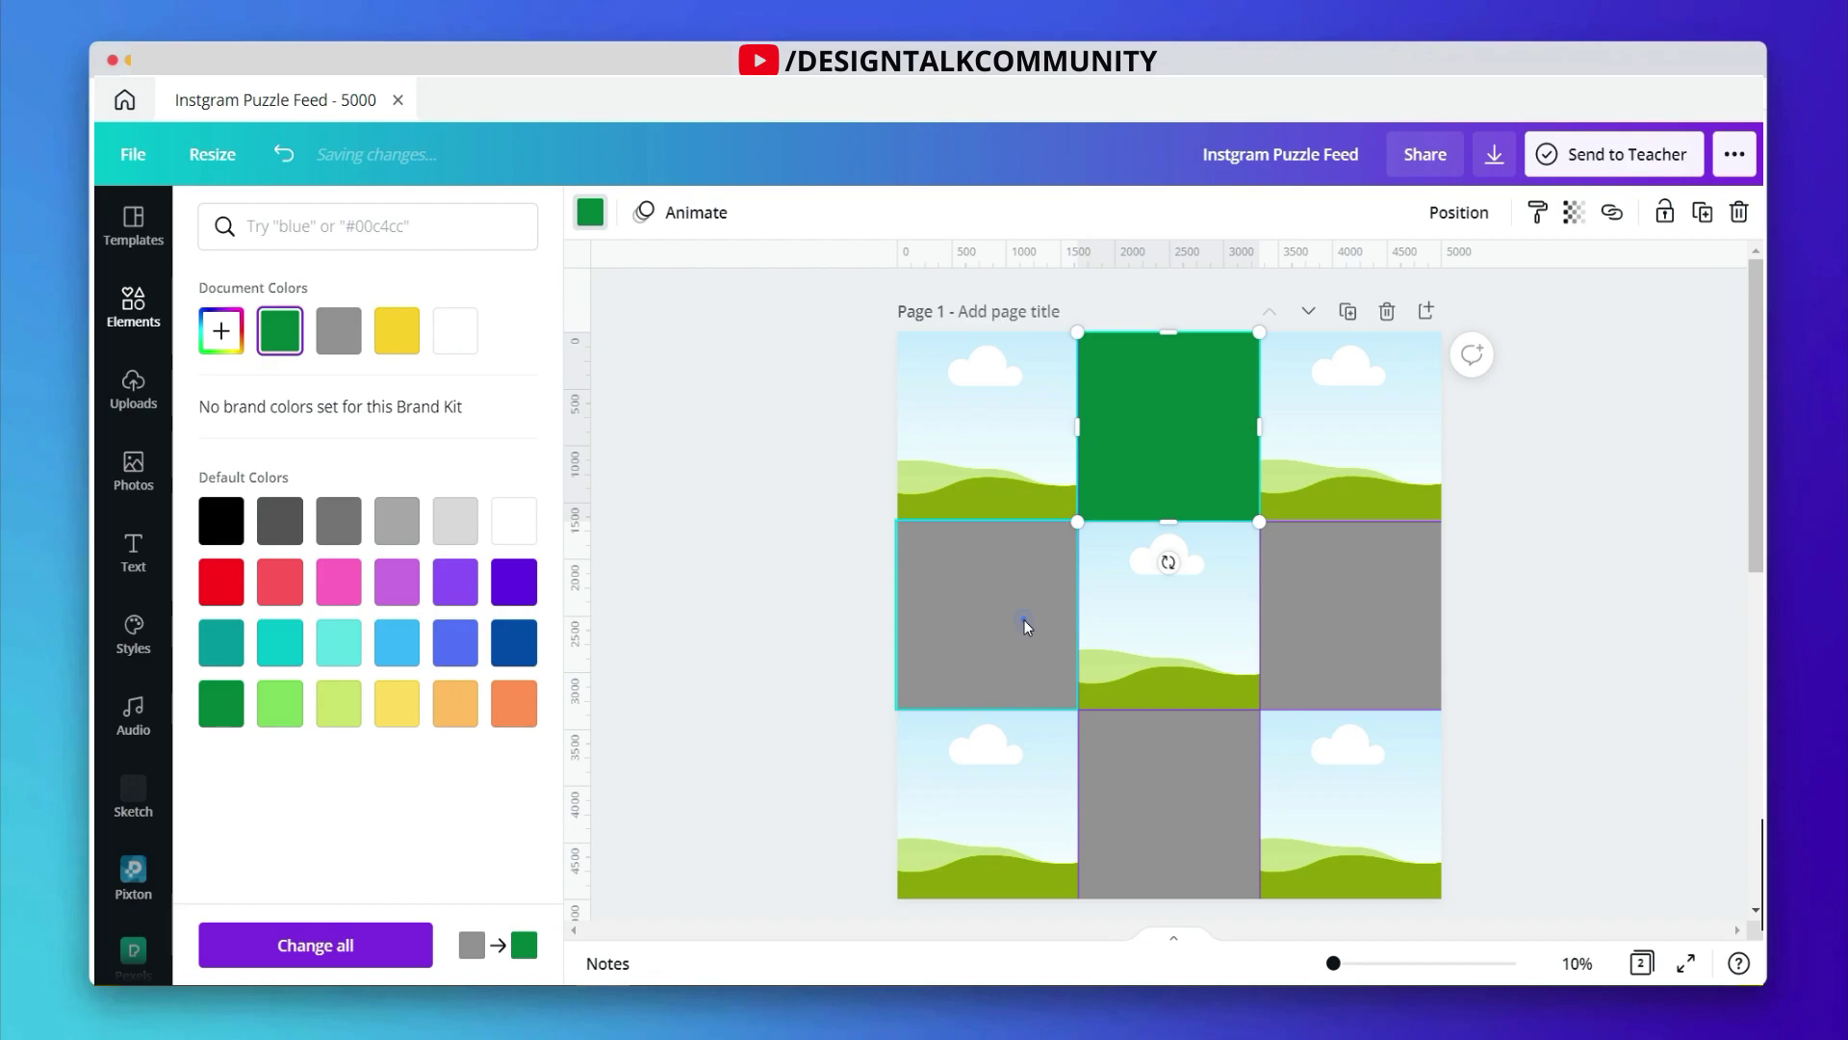
left_click(280, 330)
left_click(1313, 643)
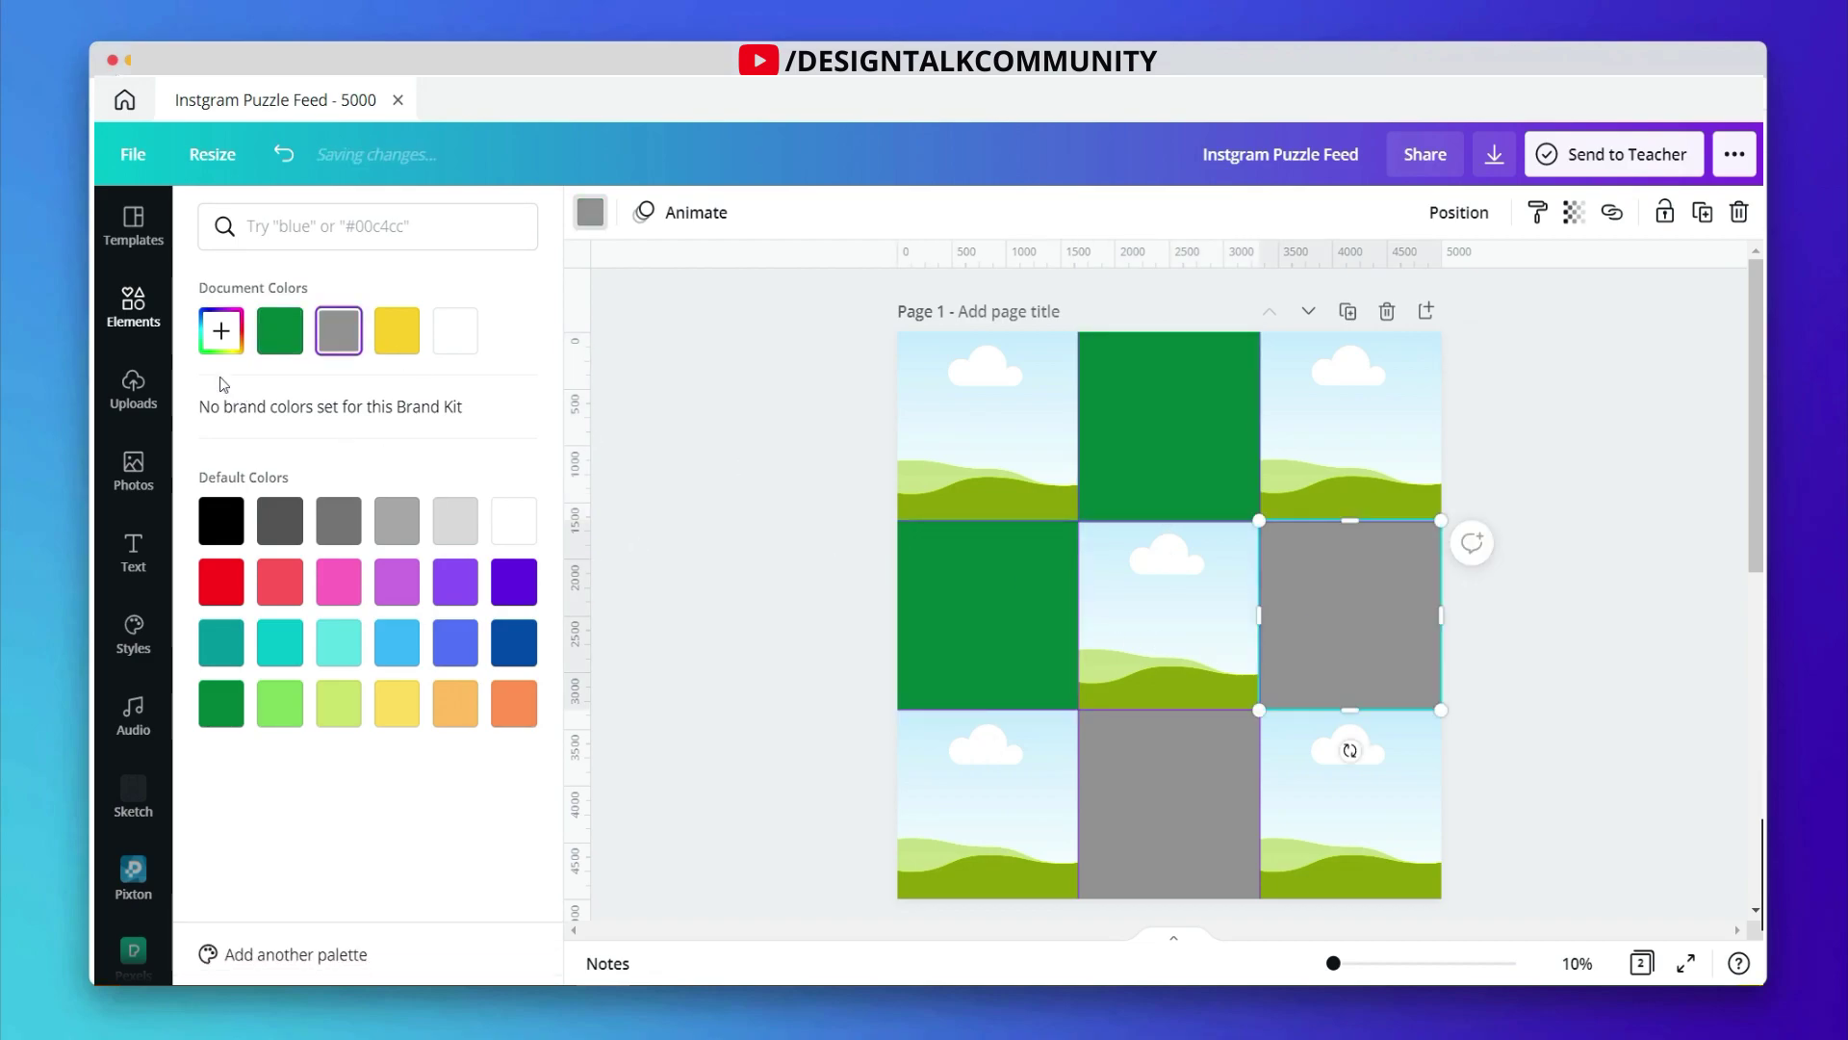
left_click(265, 336)
left_click(1244, 803)
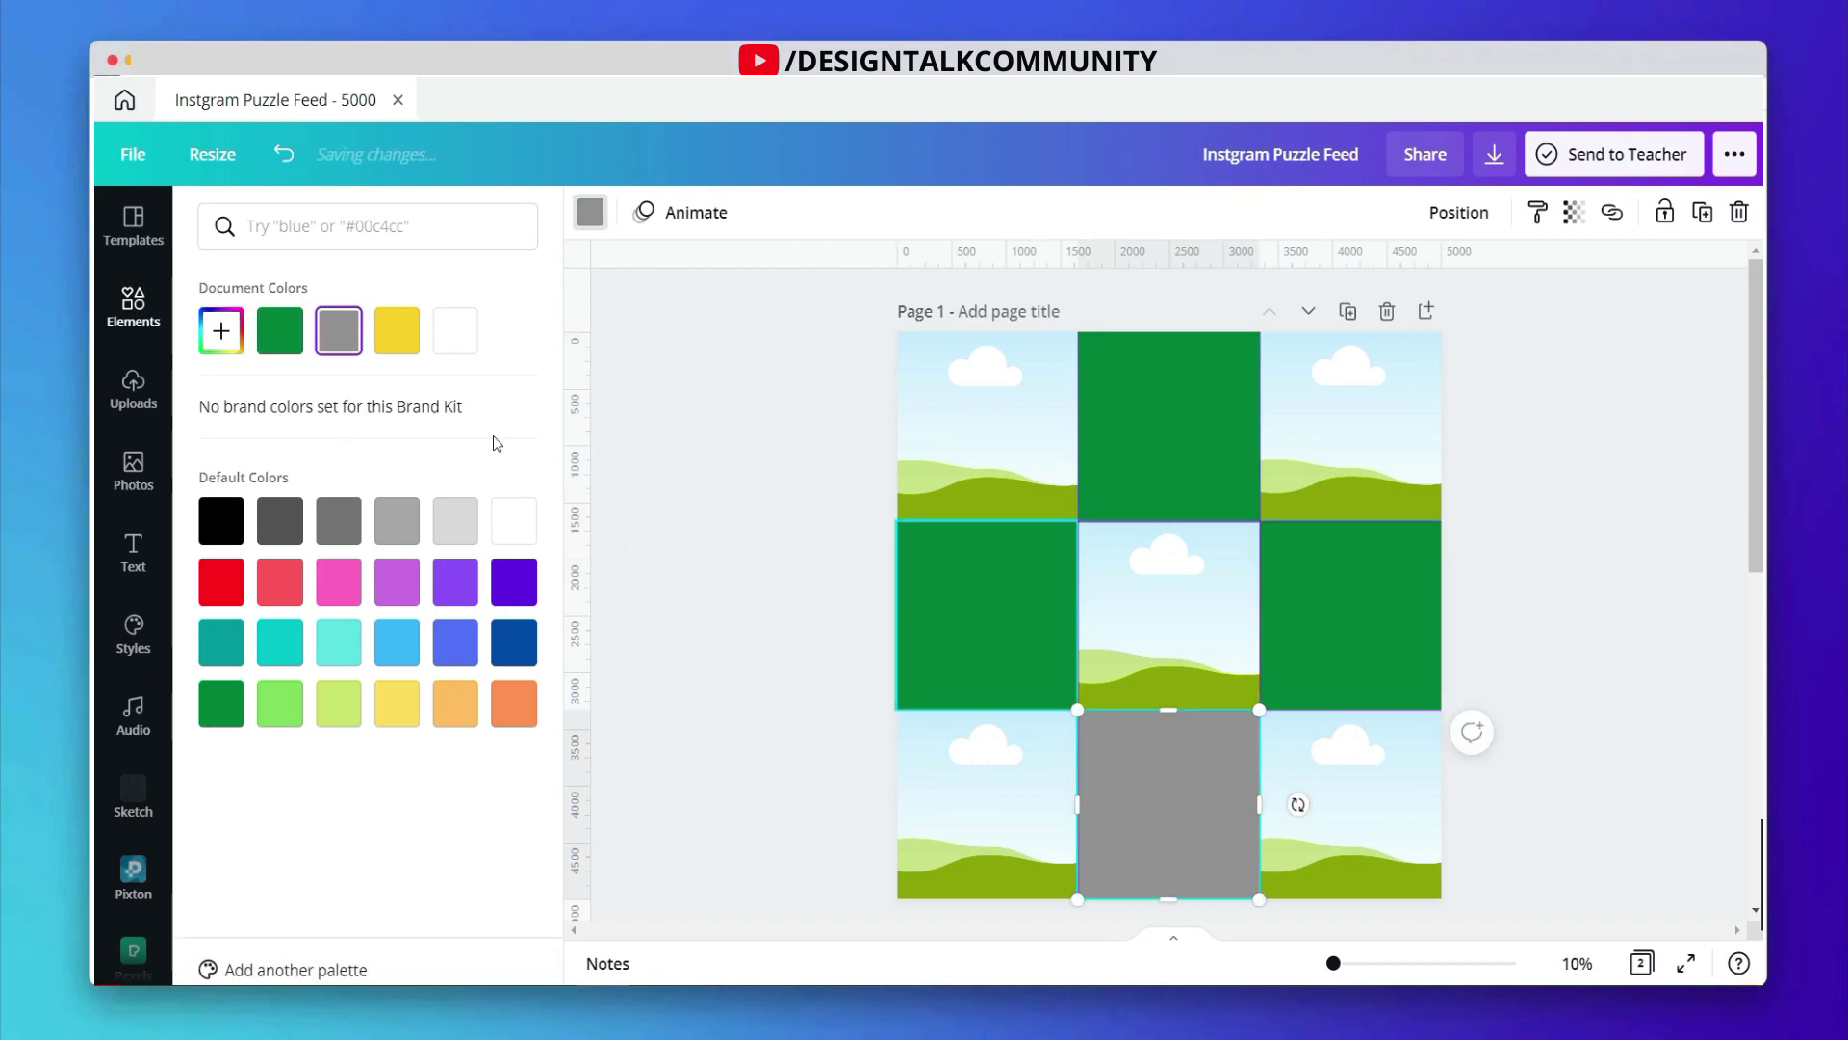
left_click(299, 344)
left_click(808, 408)
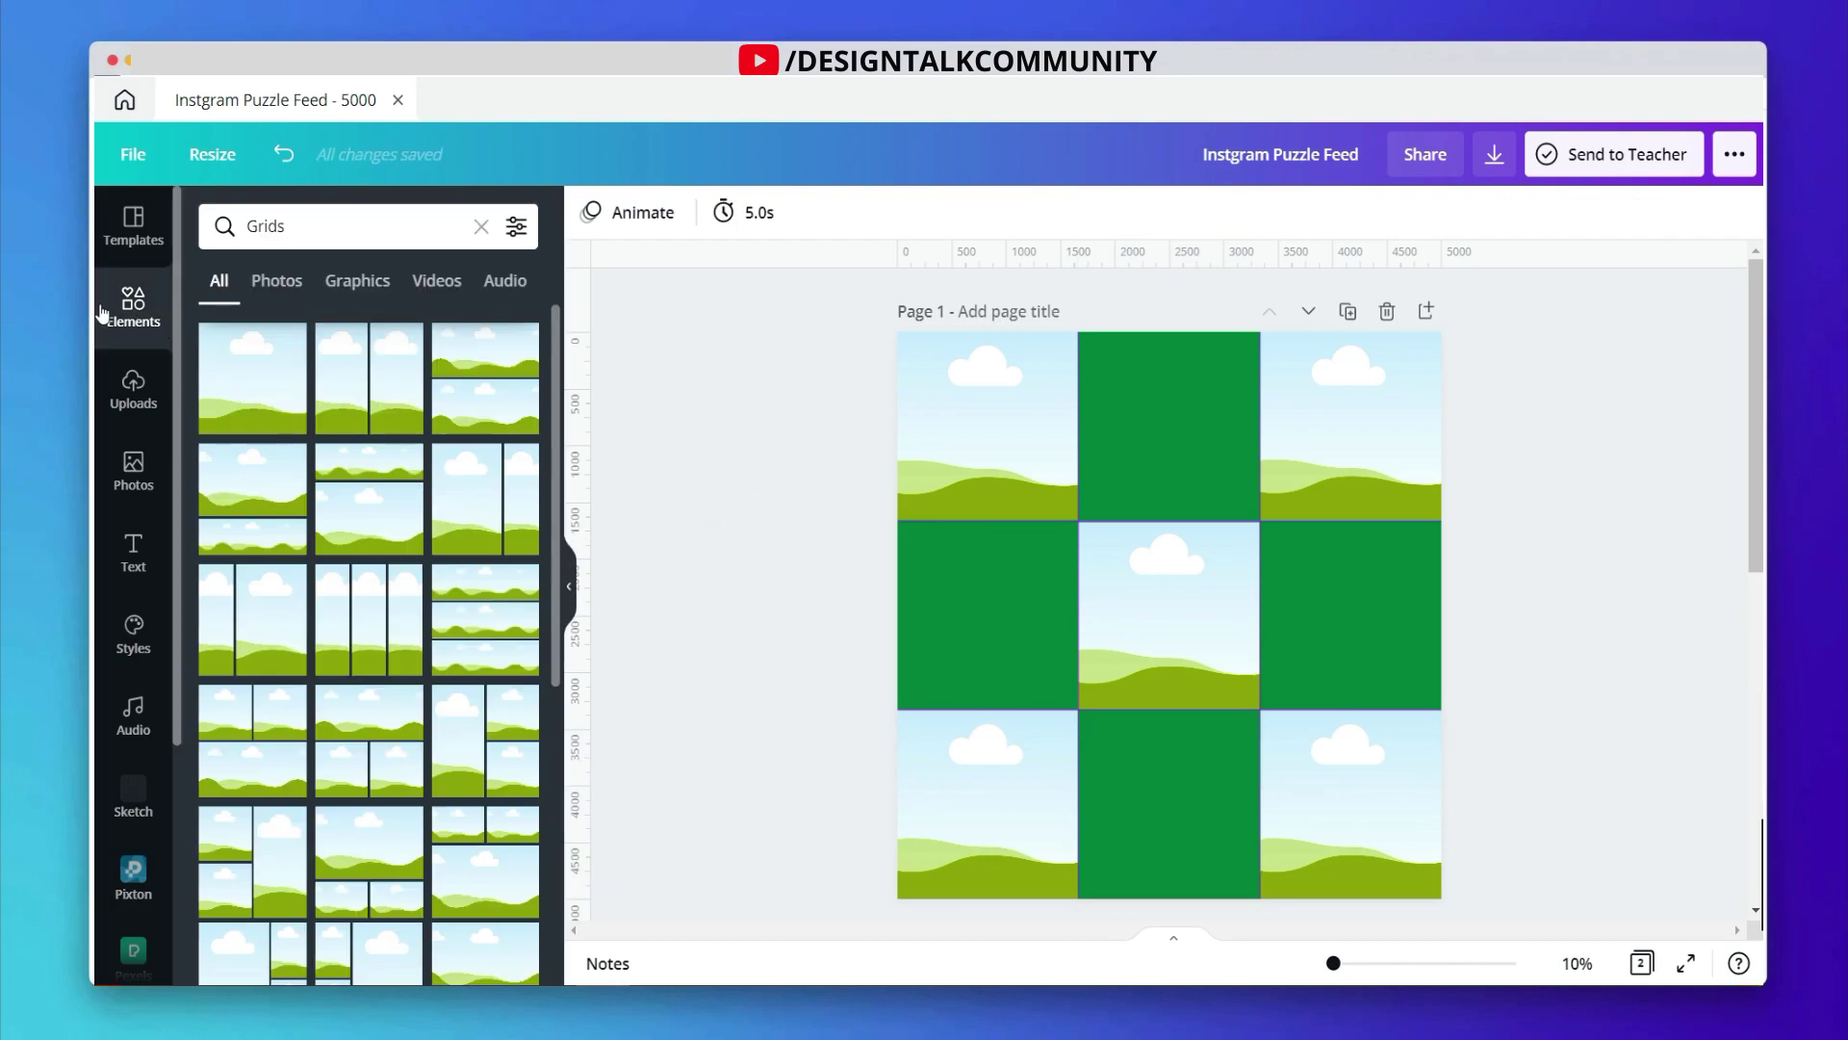
Step: Search the photo library for "healthy Food dish"
left_click(134, 471)
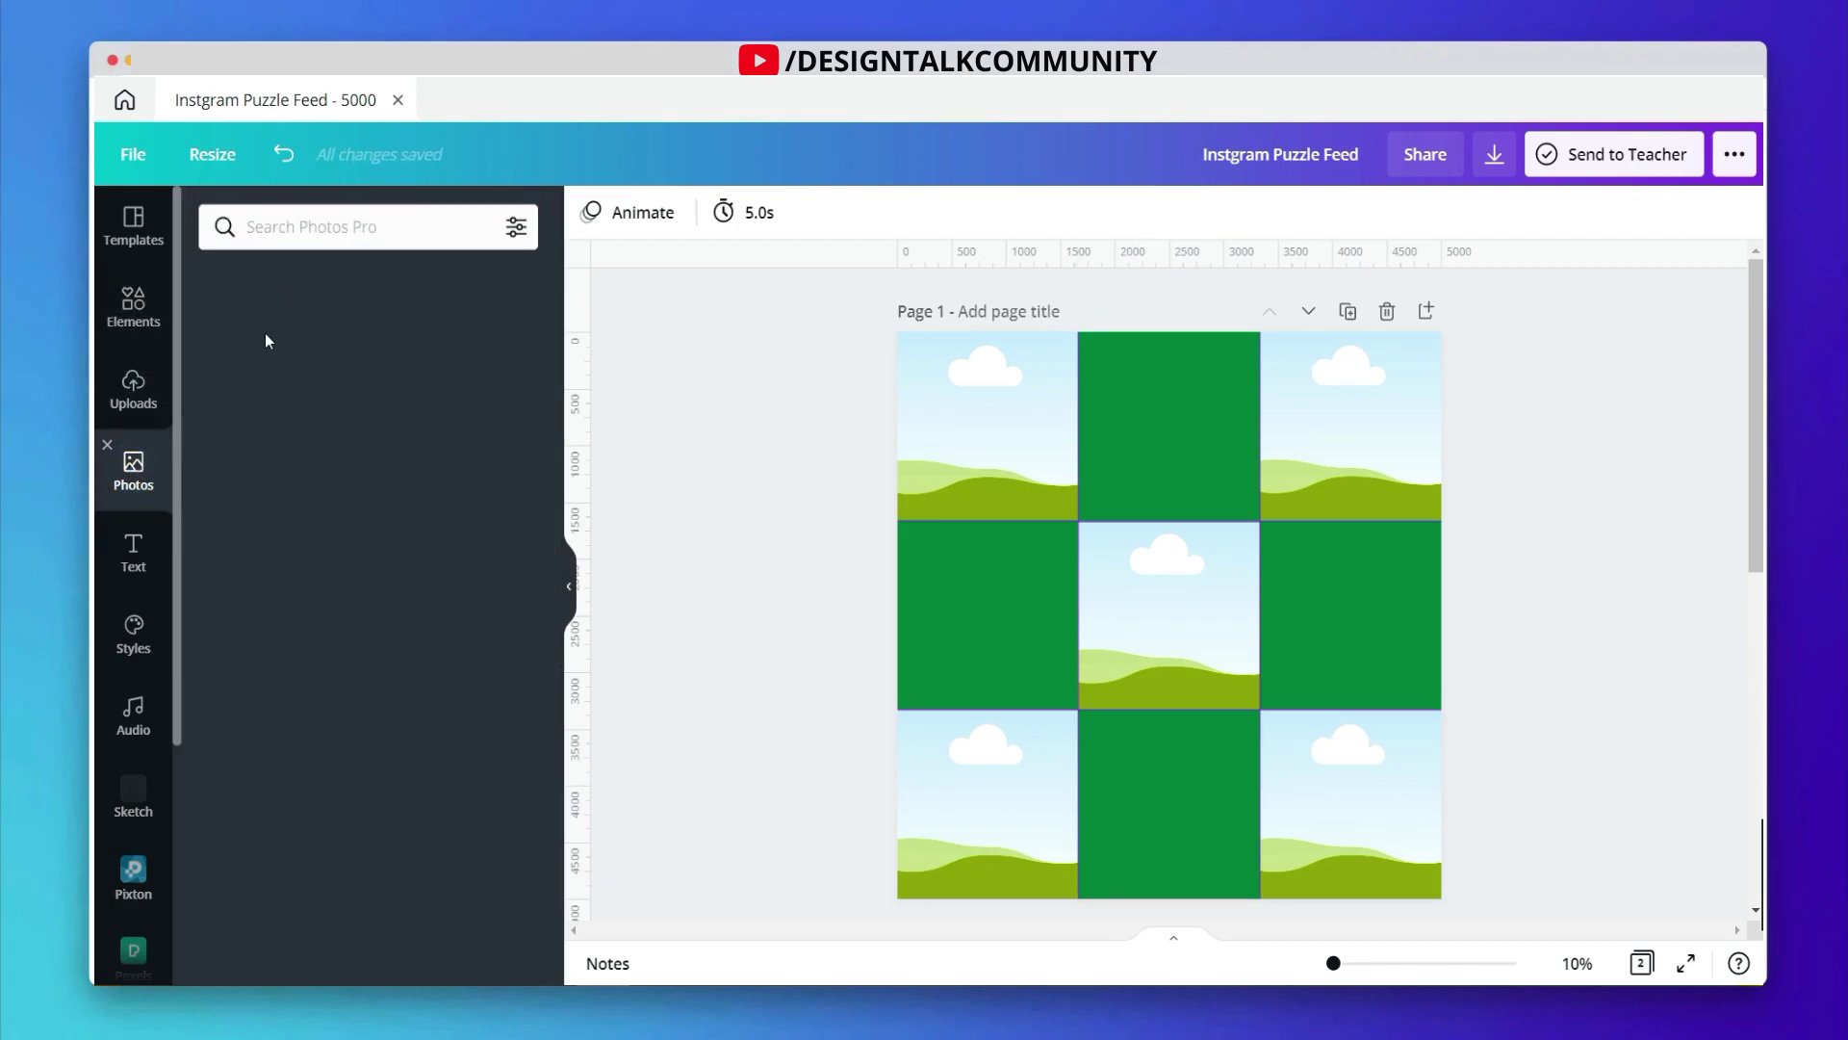
left_click(301, 225)
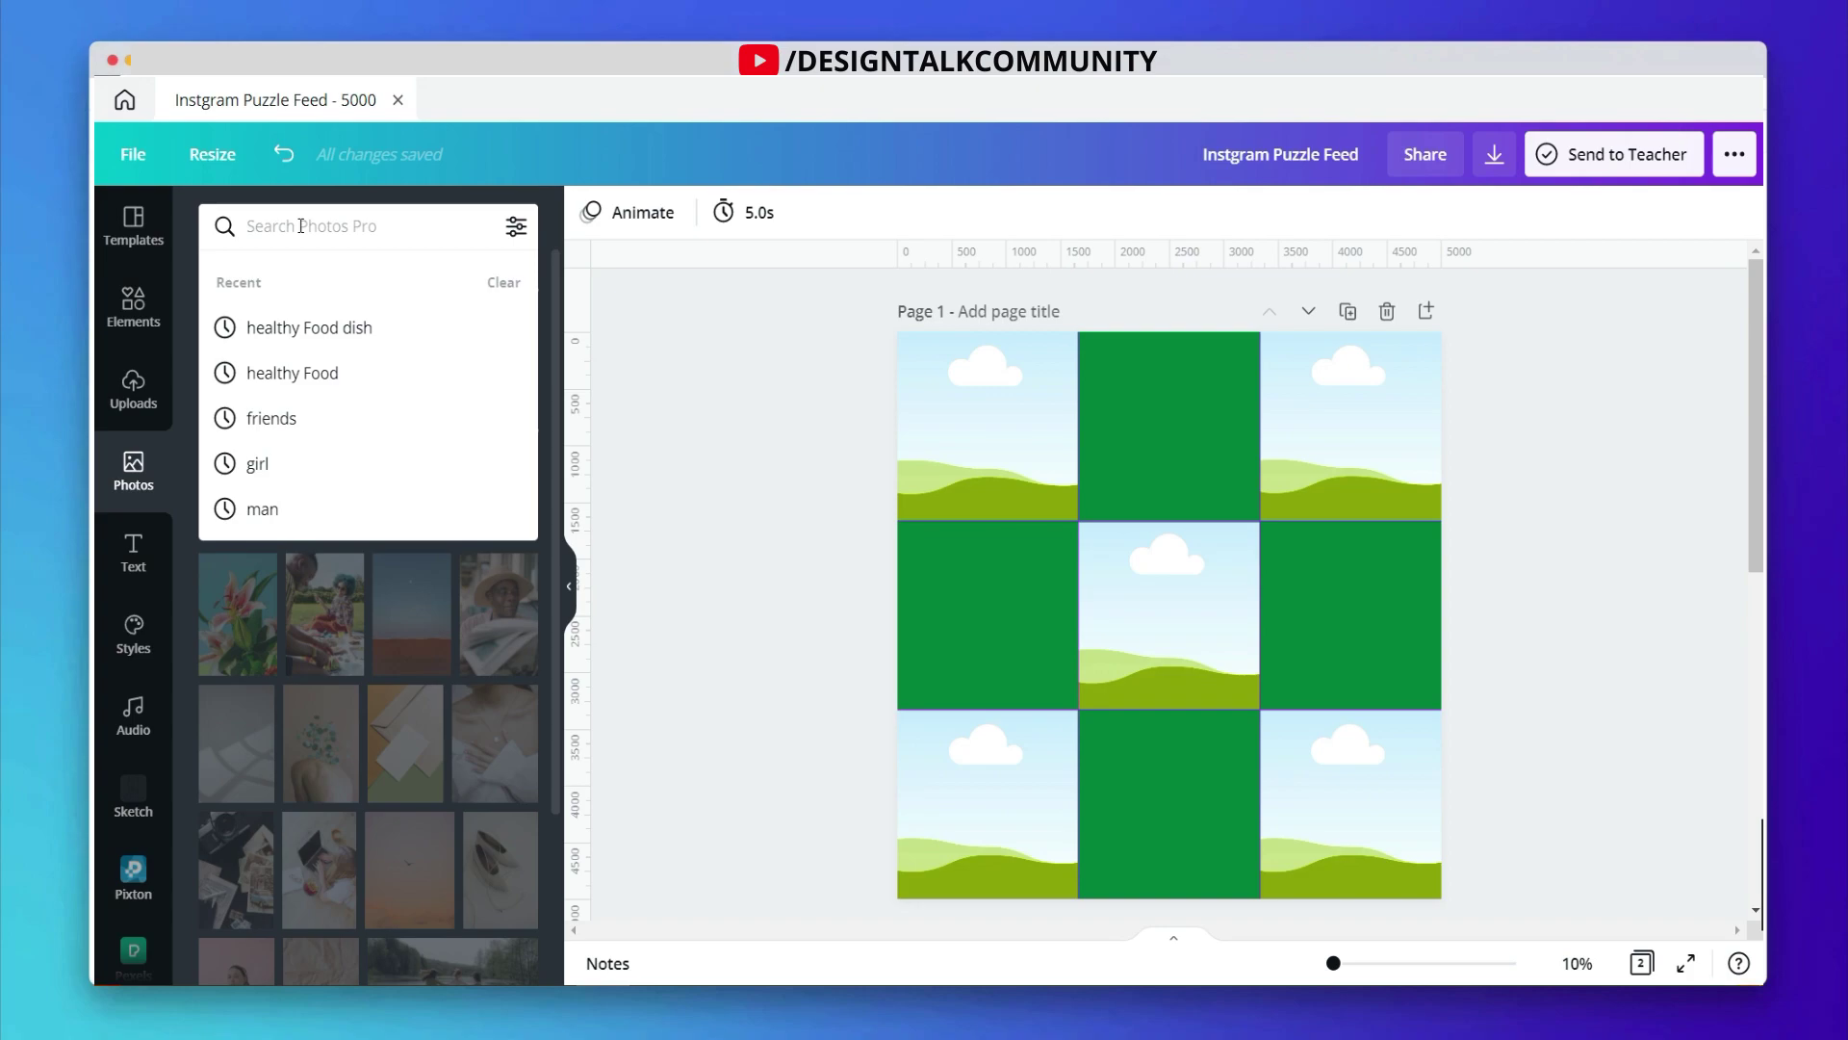
type("ha")
key("BackSpace")
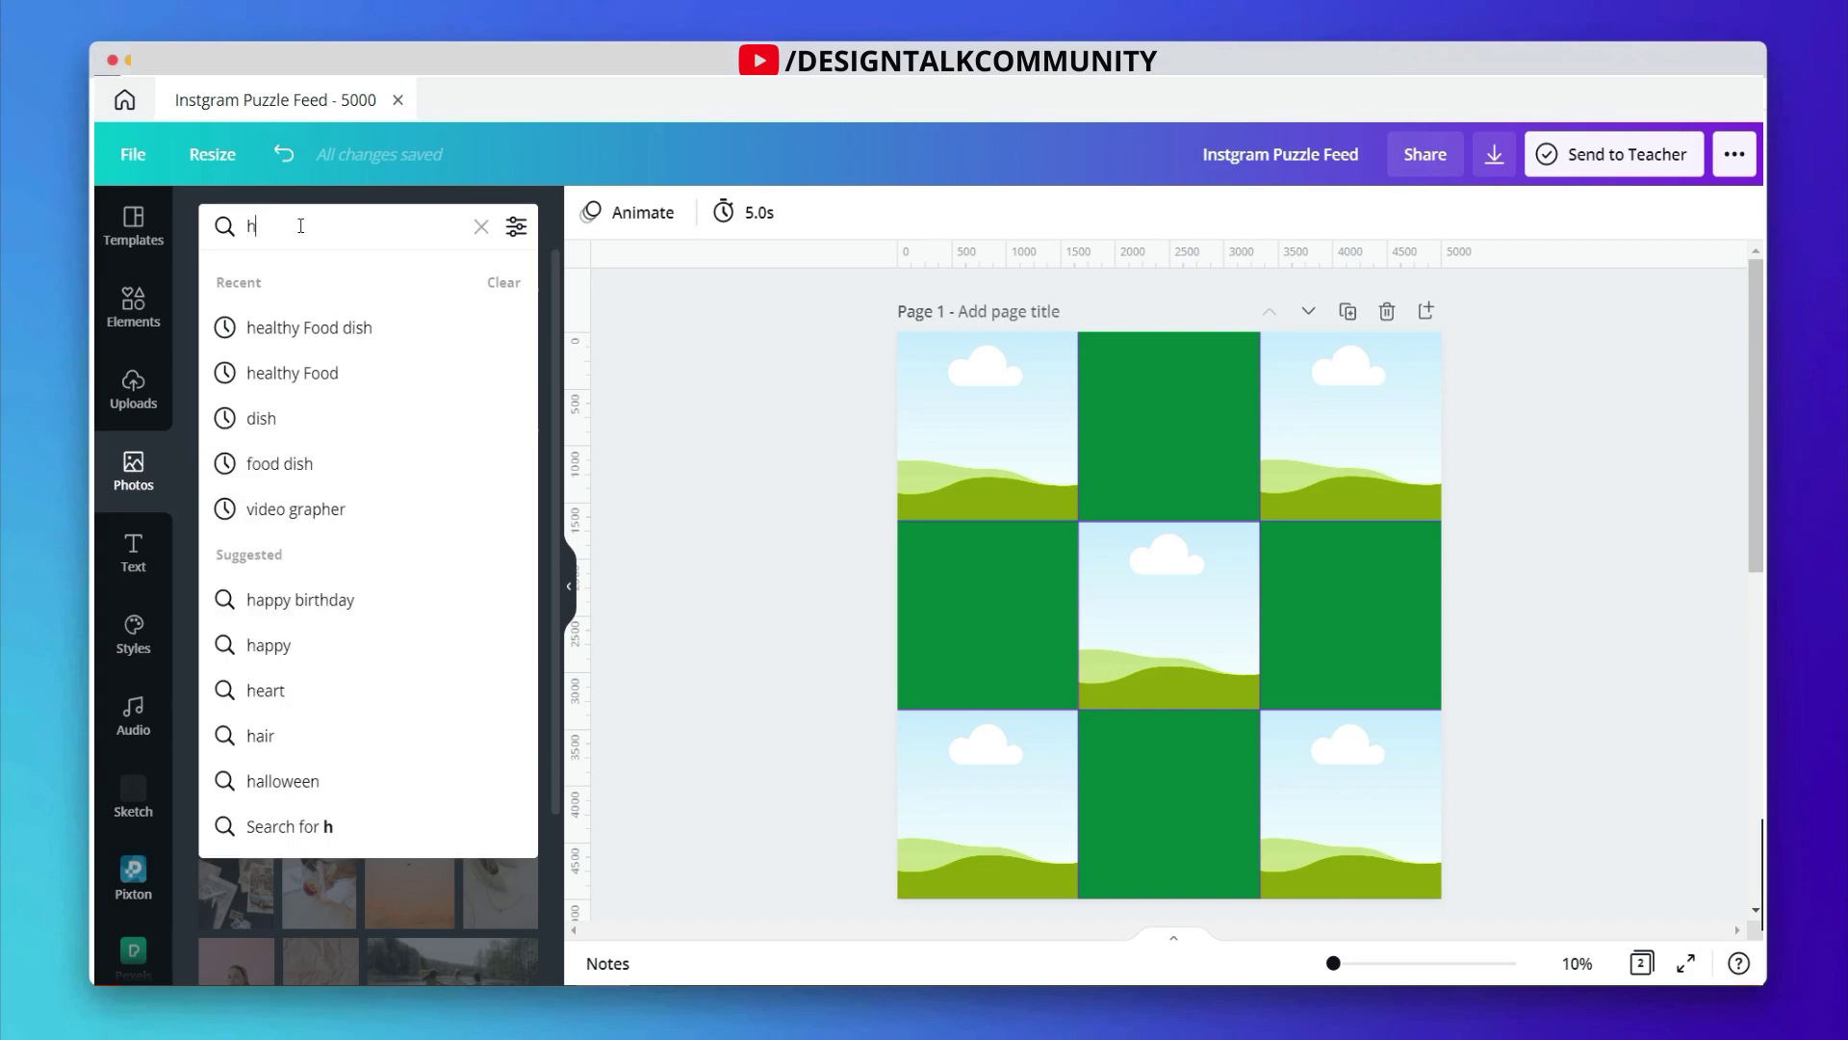
type("ealthy Food dish")
key("Down")
key("Return")
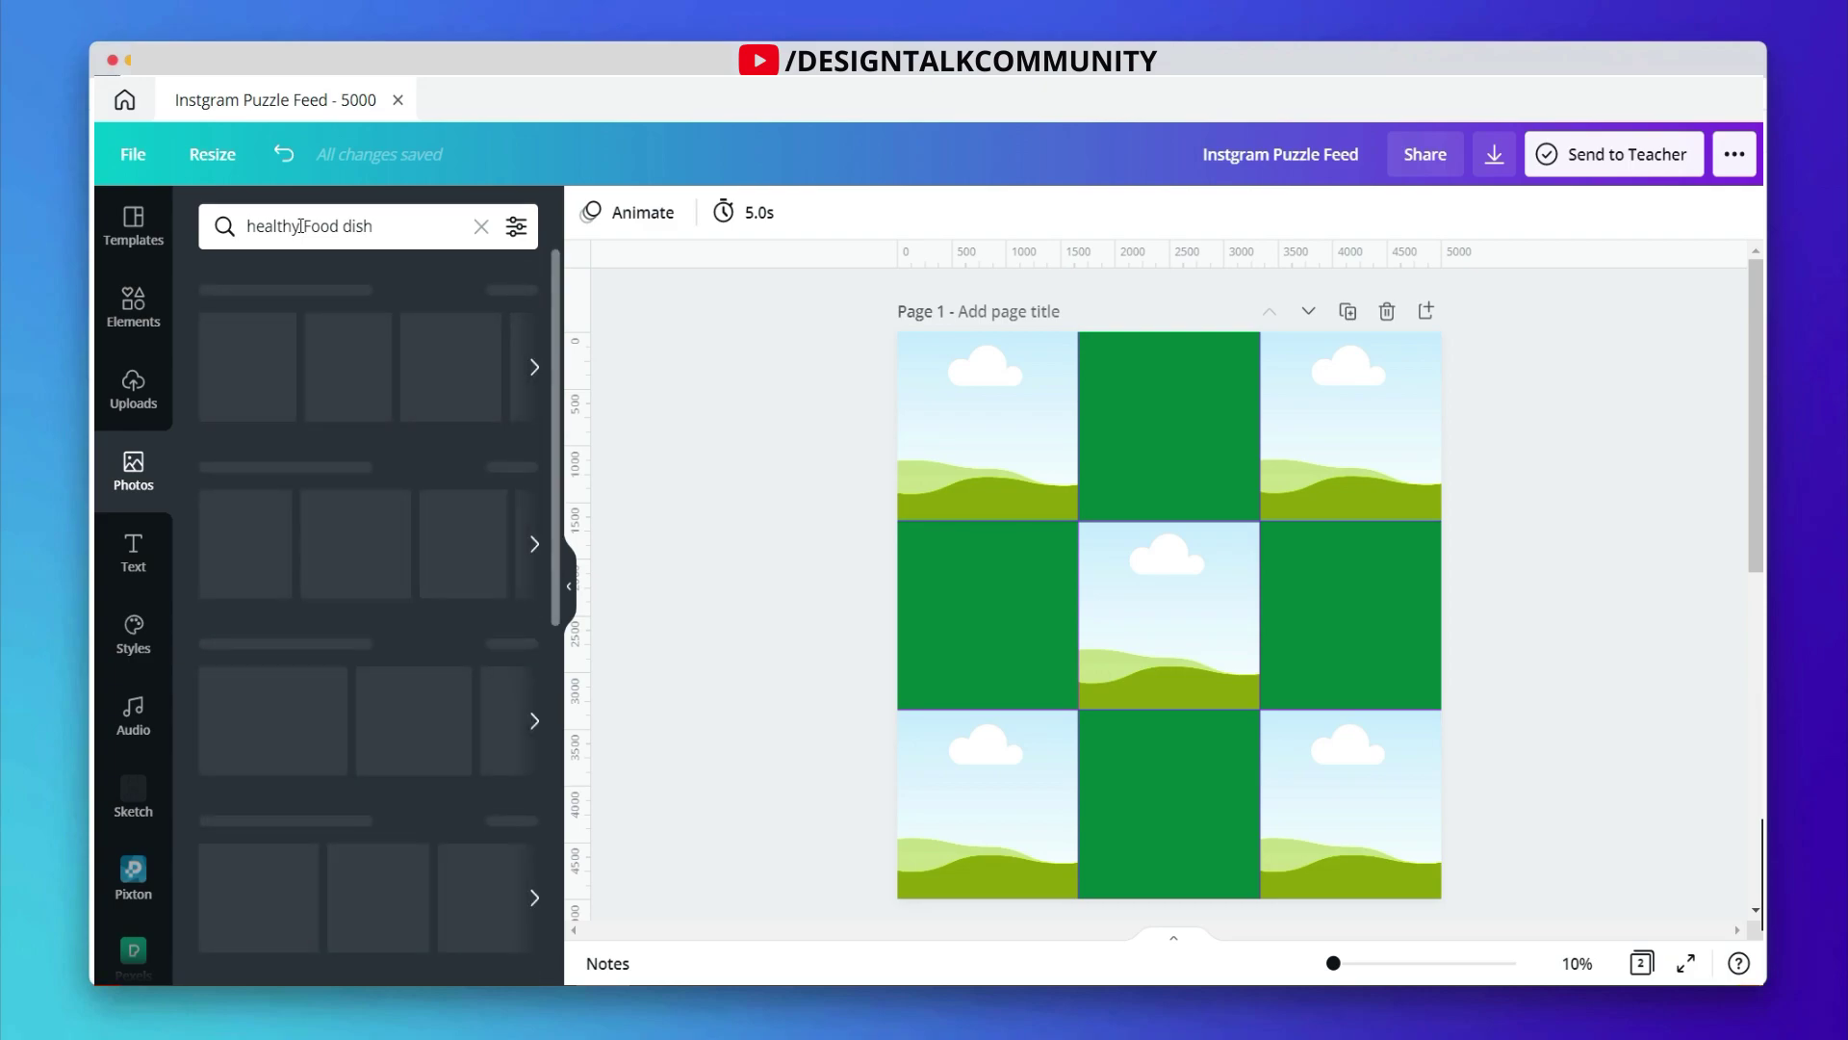
Step: Fill the top-left photo cell with the picture of a salad dish on a white plate with a green napkin
scroll(382, 465, "down", 3)
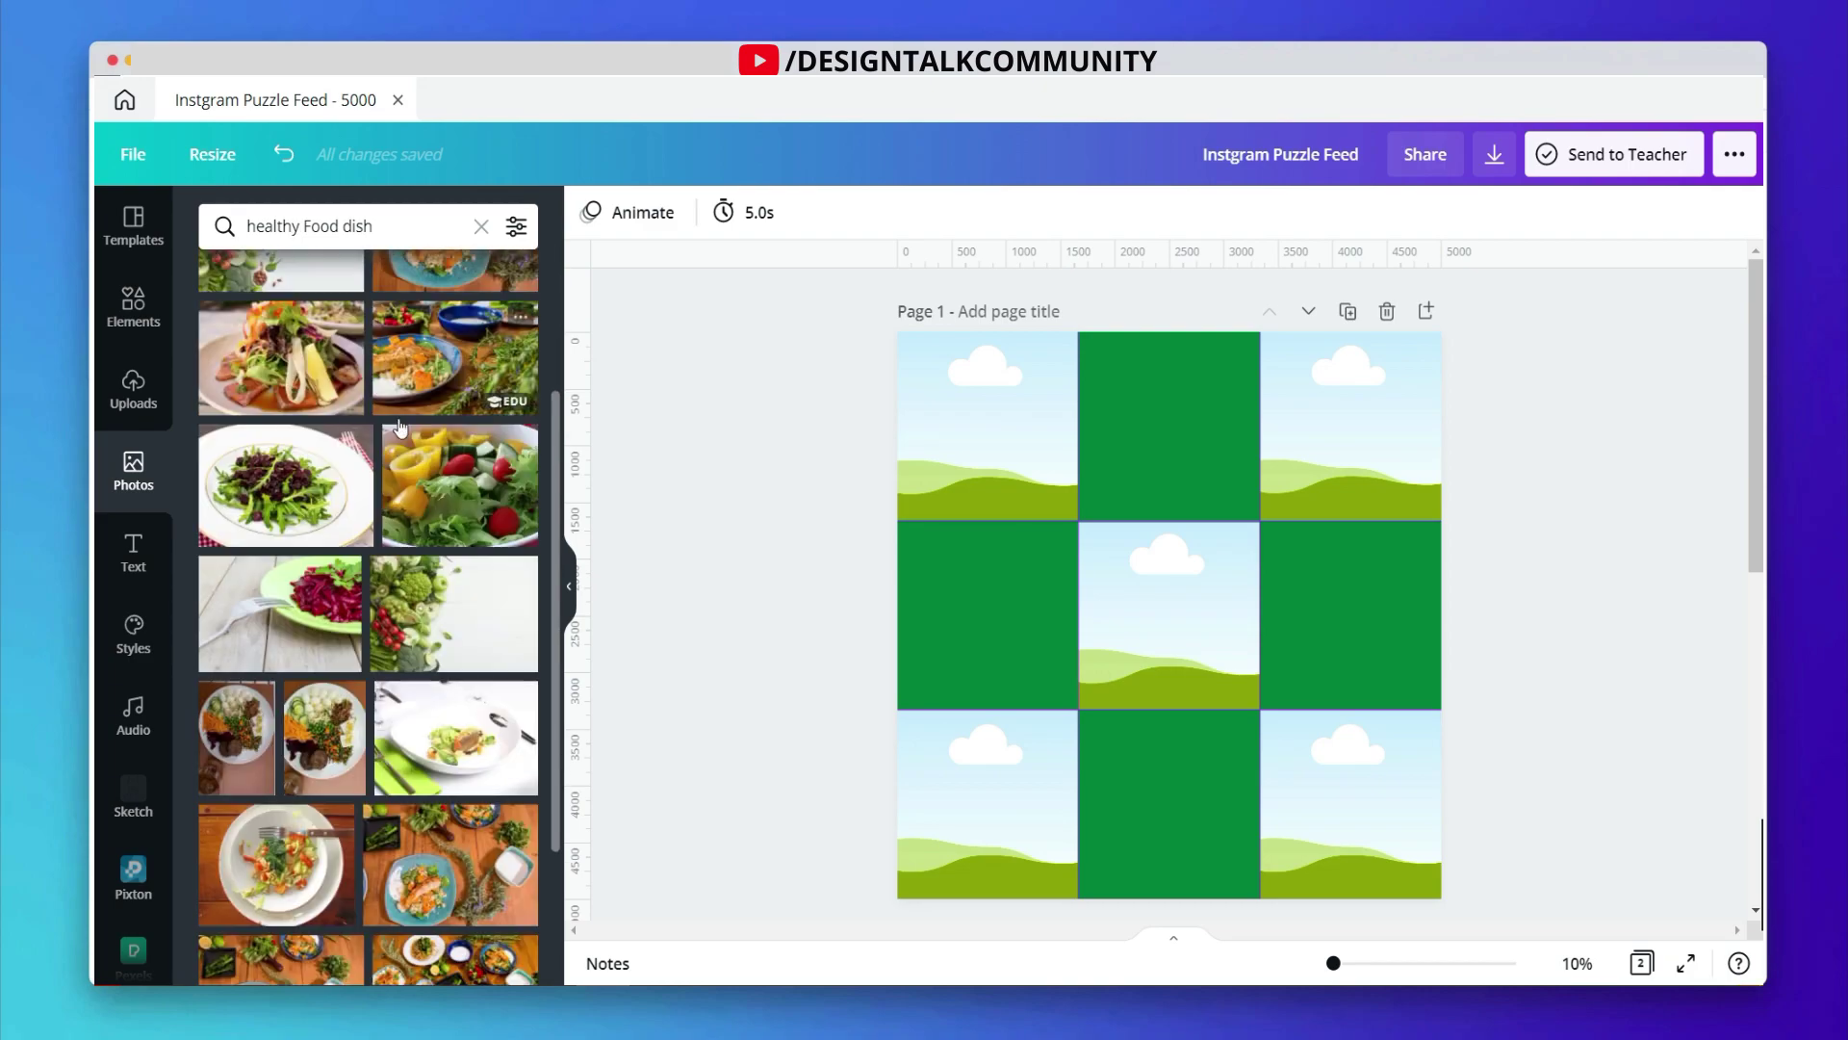
scroll(391, 430, "down", 9)
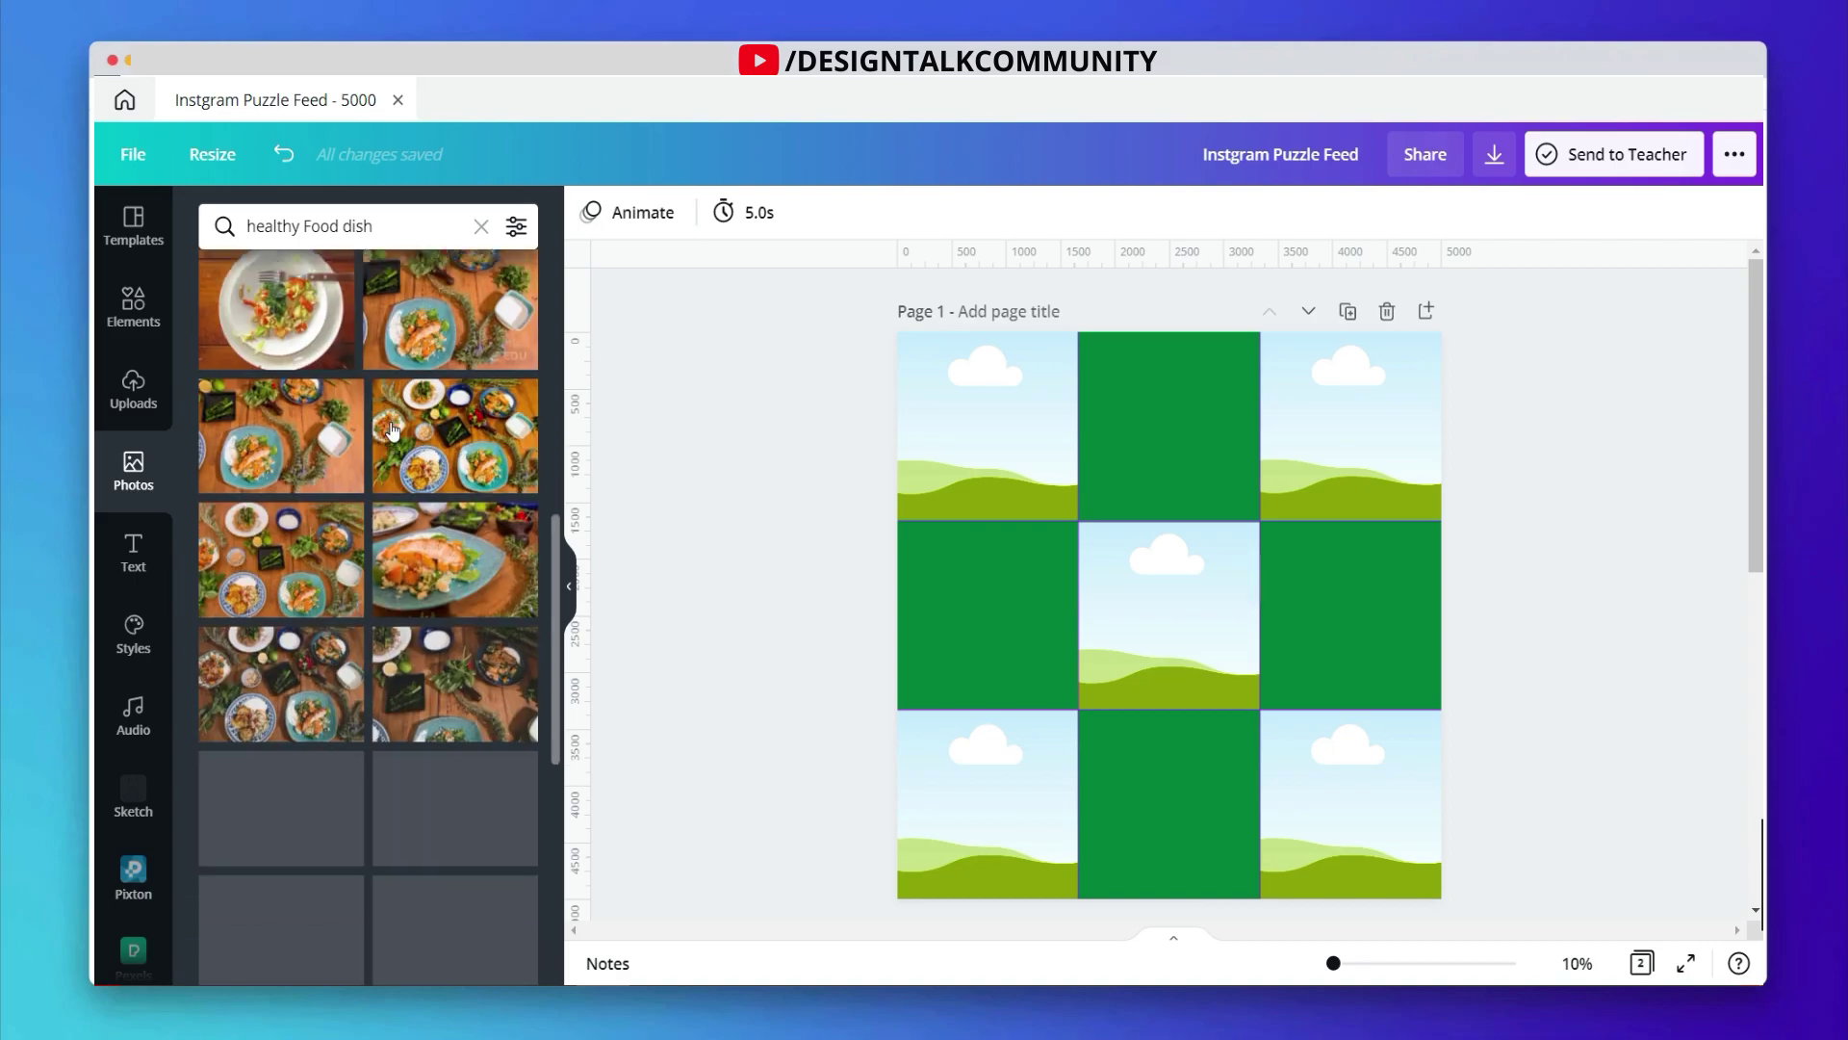
scroll(391, 430, "up", 5)
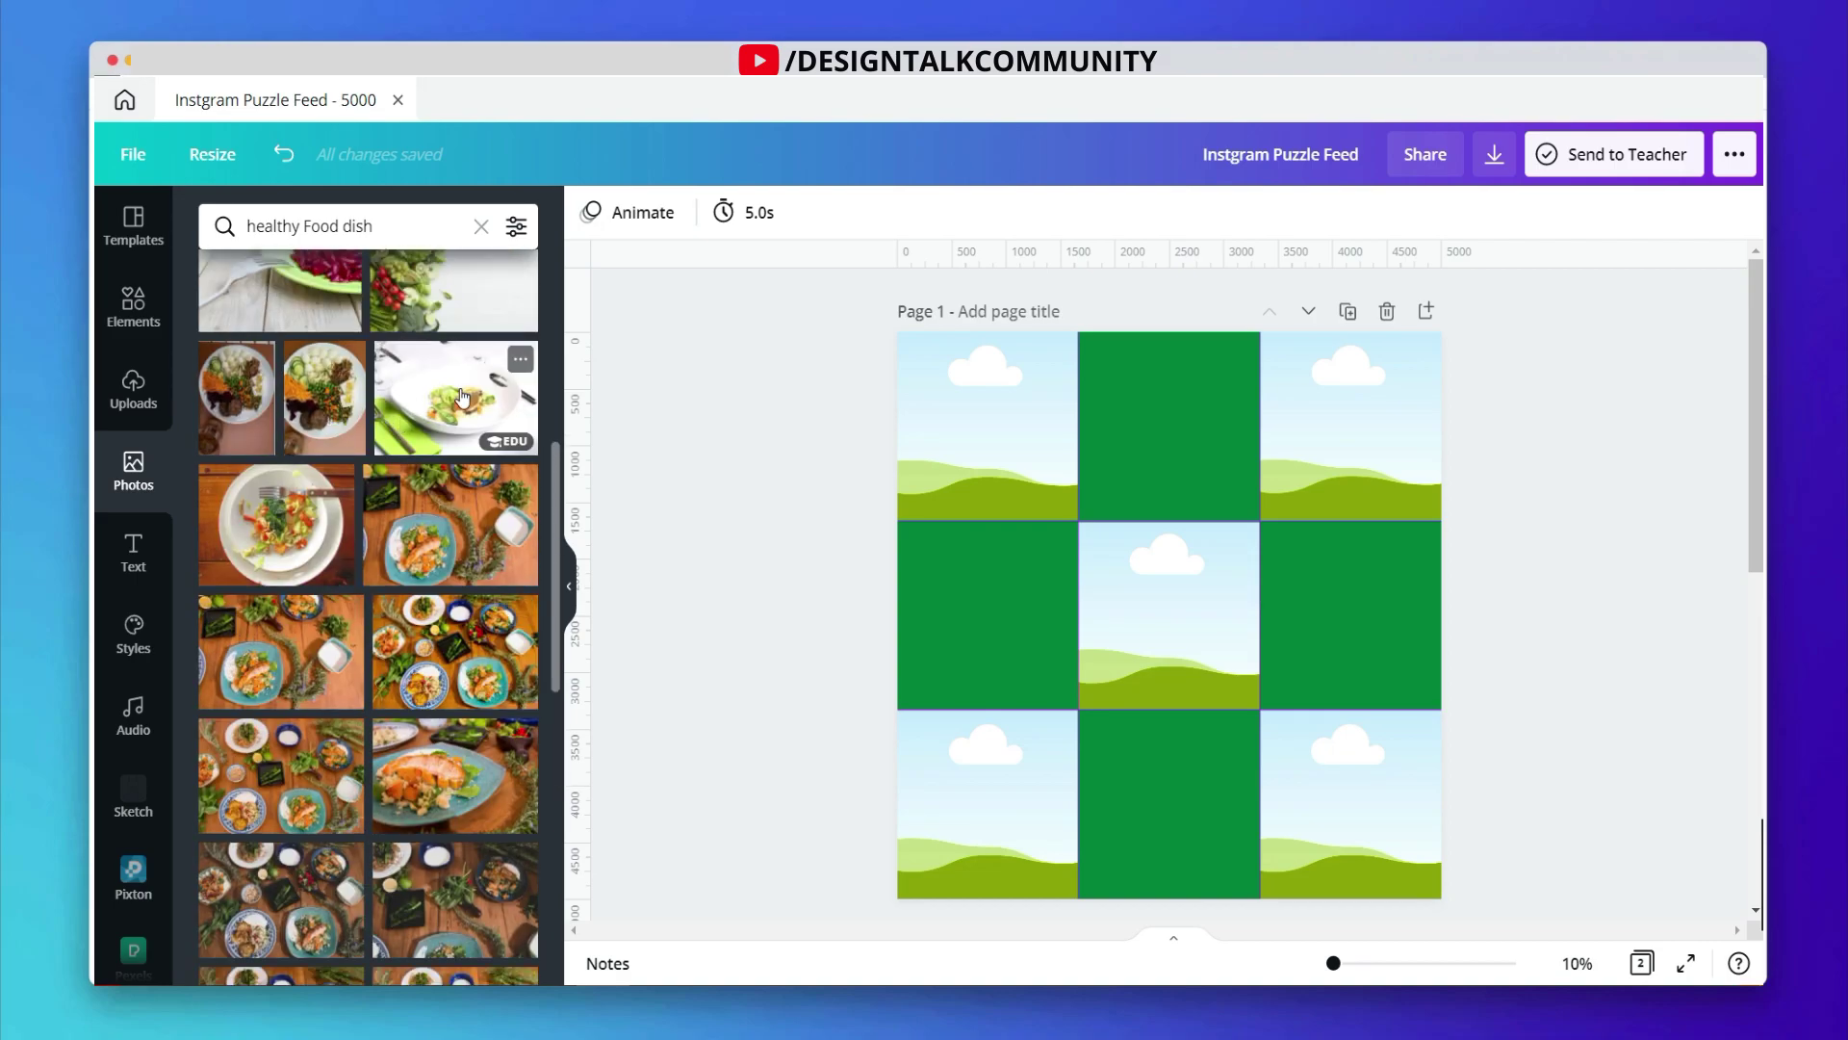
scroll(463, 397, "up", 2)
left_click_drag(457, 508, 969, 402)
Step: Fill the top-right photo cell with the picture of a red soup in a white bowl
scroll(364, 525, "down", 10)
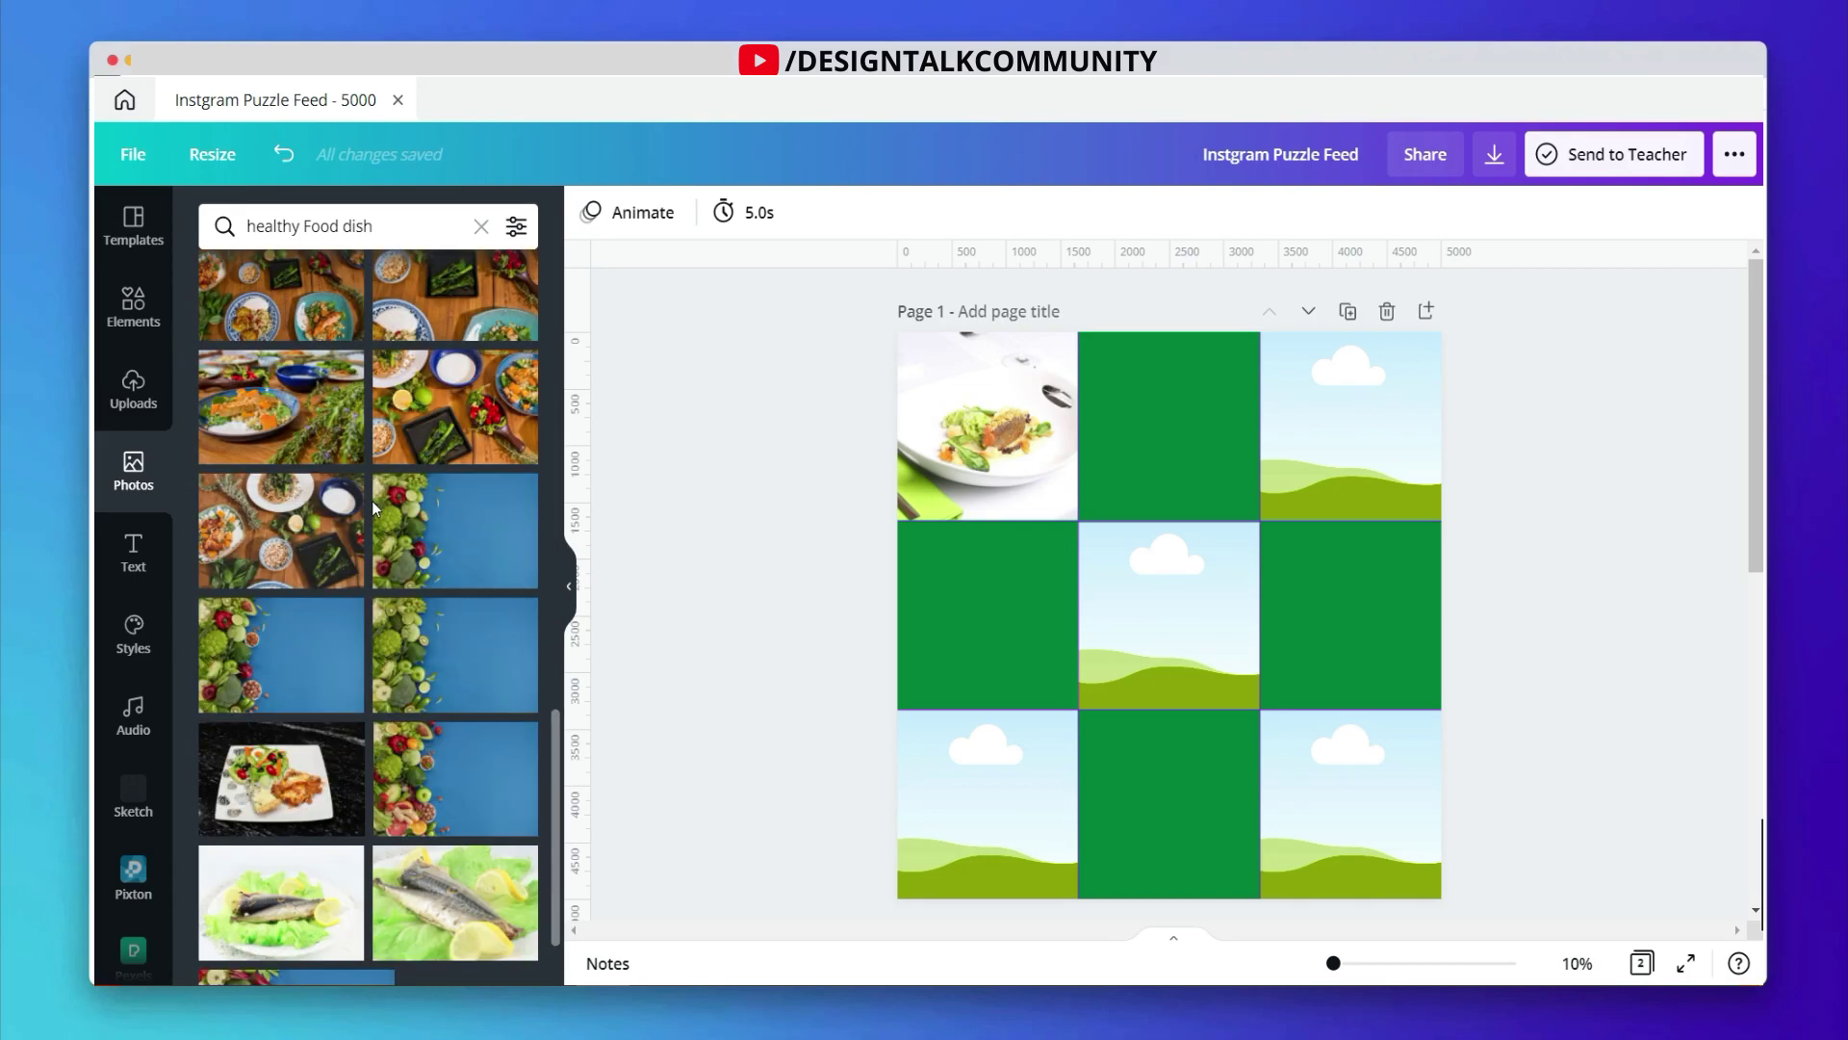
scroll(372, 501, "down", 5)
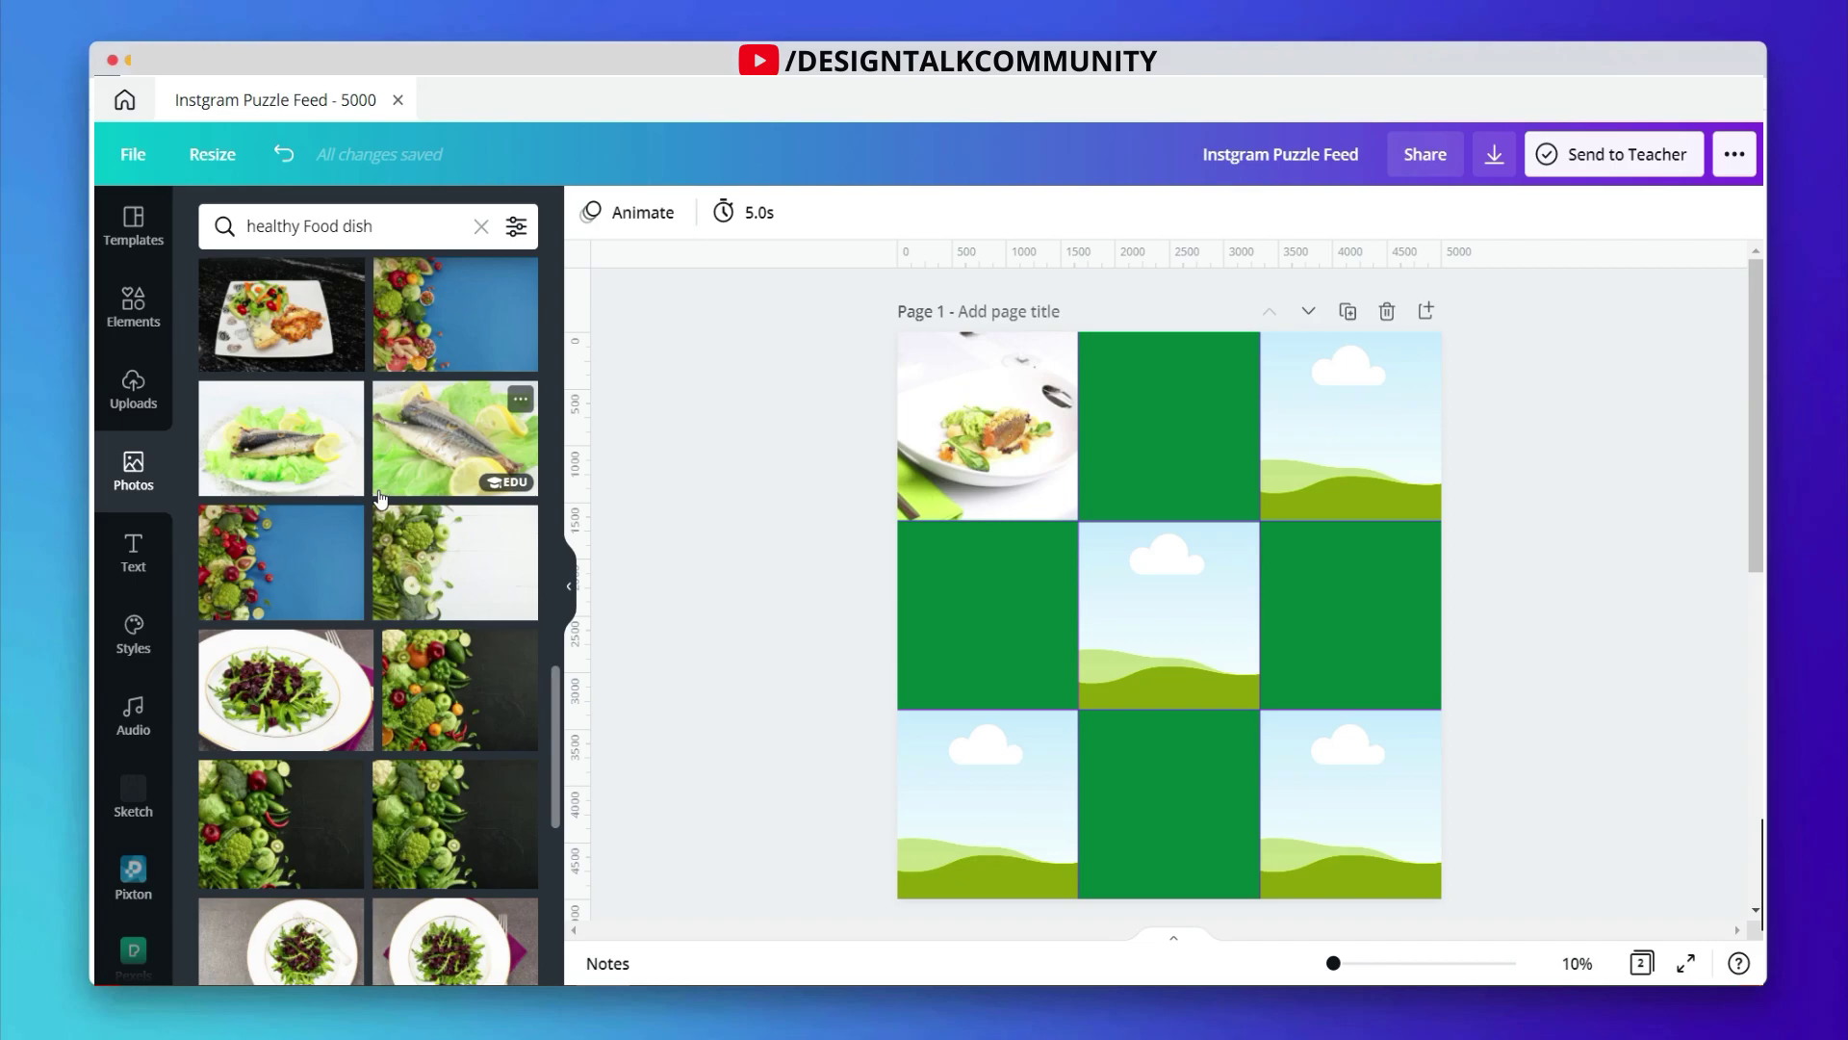
scroll(381, 498, "down", 3)
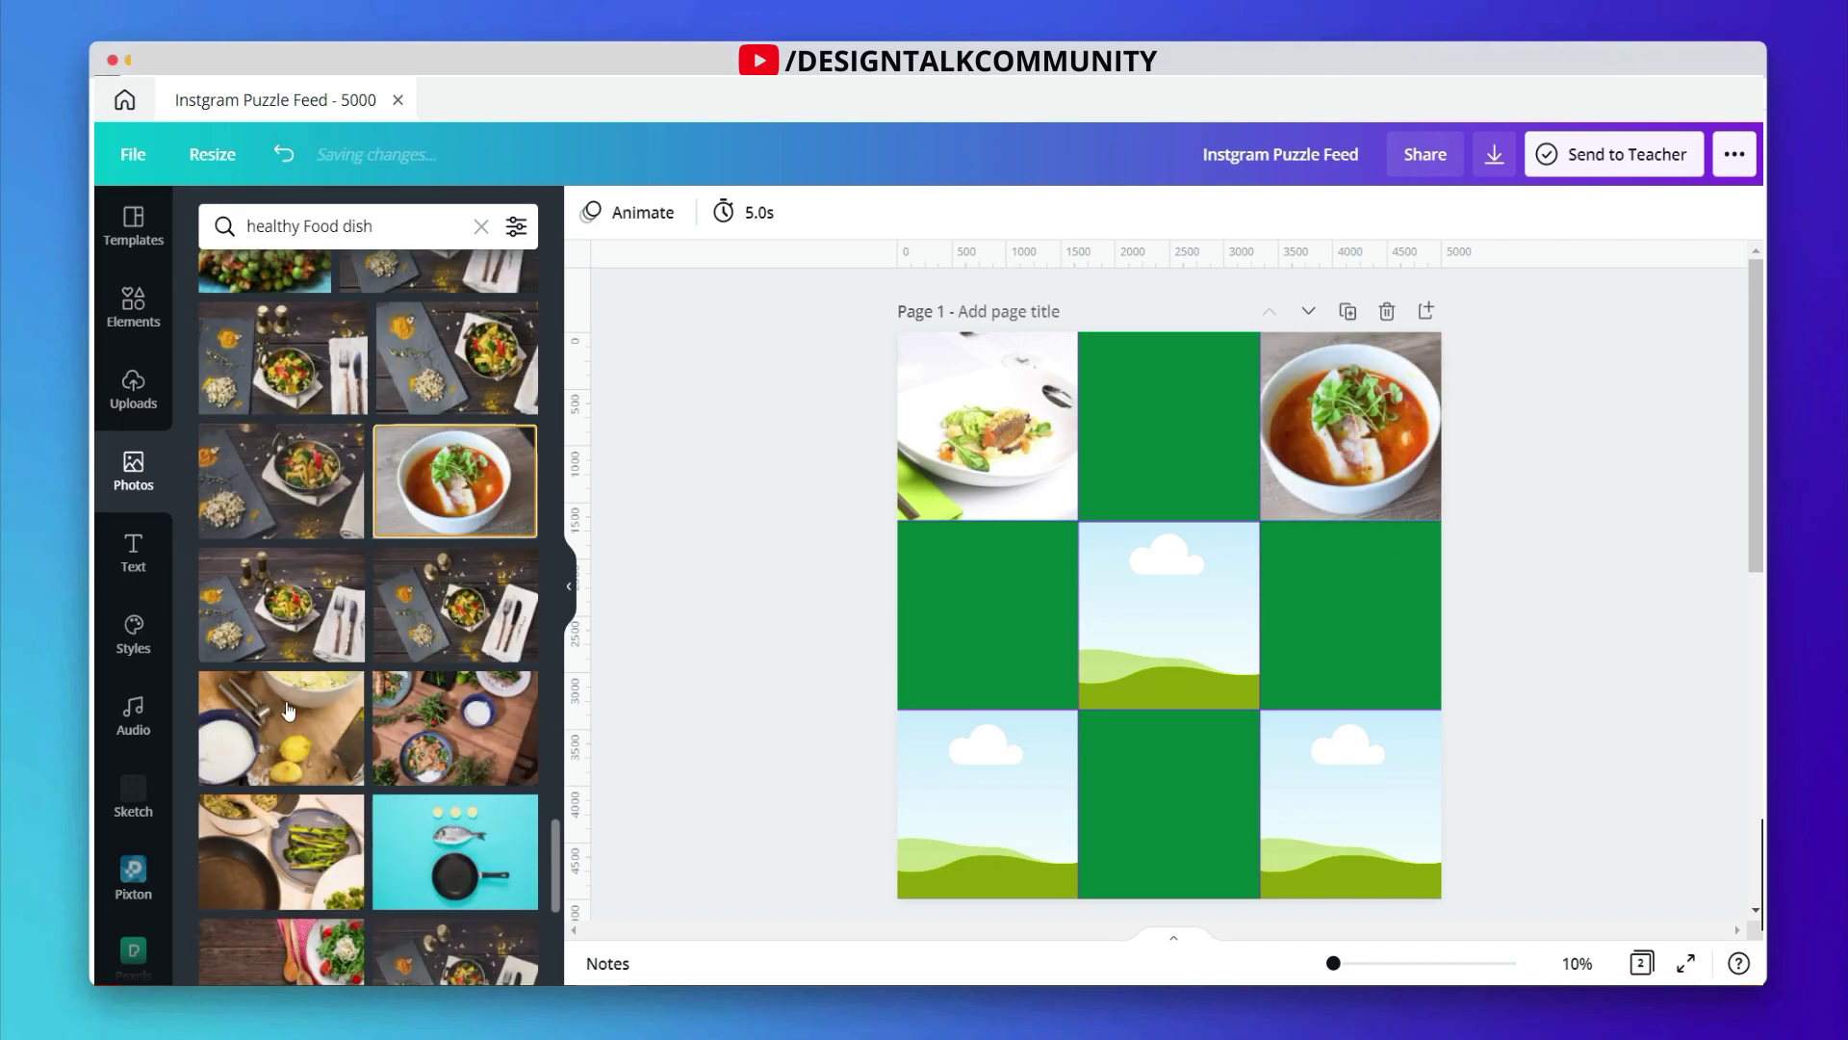
scroll(457, 684, "down", 5)
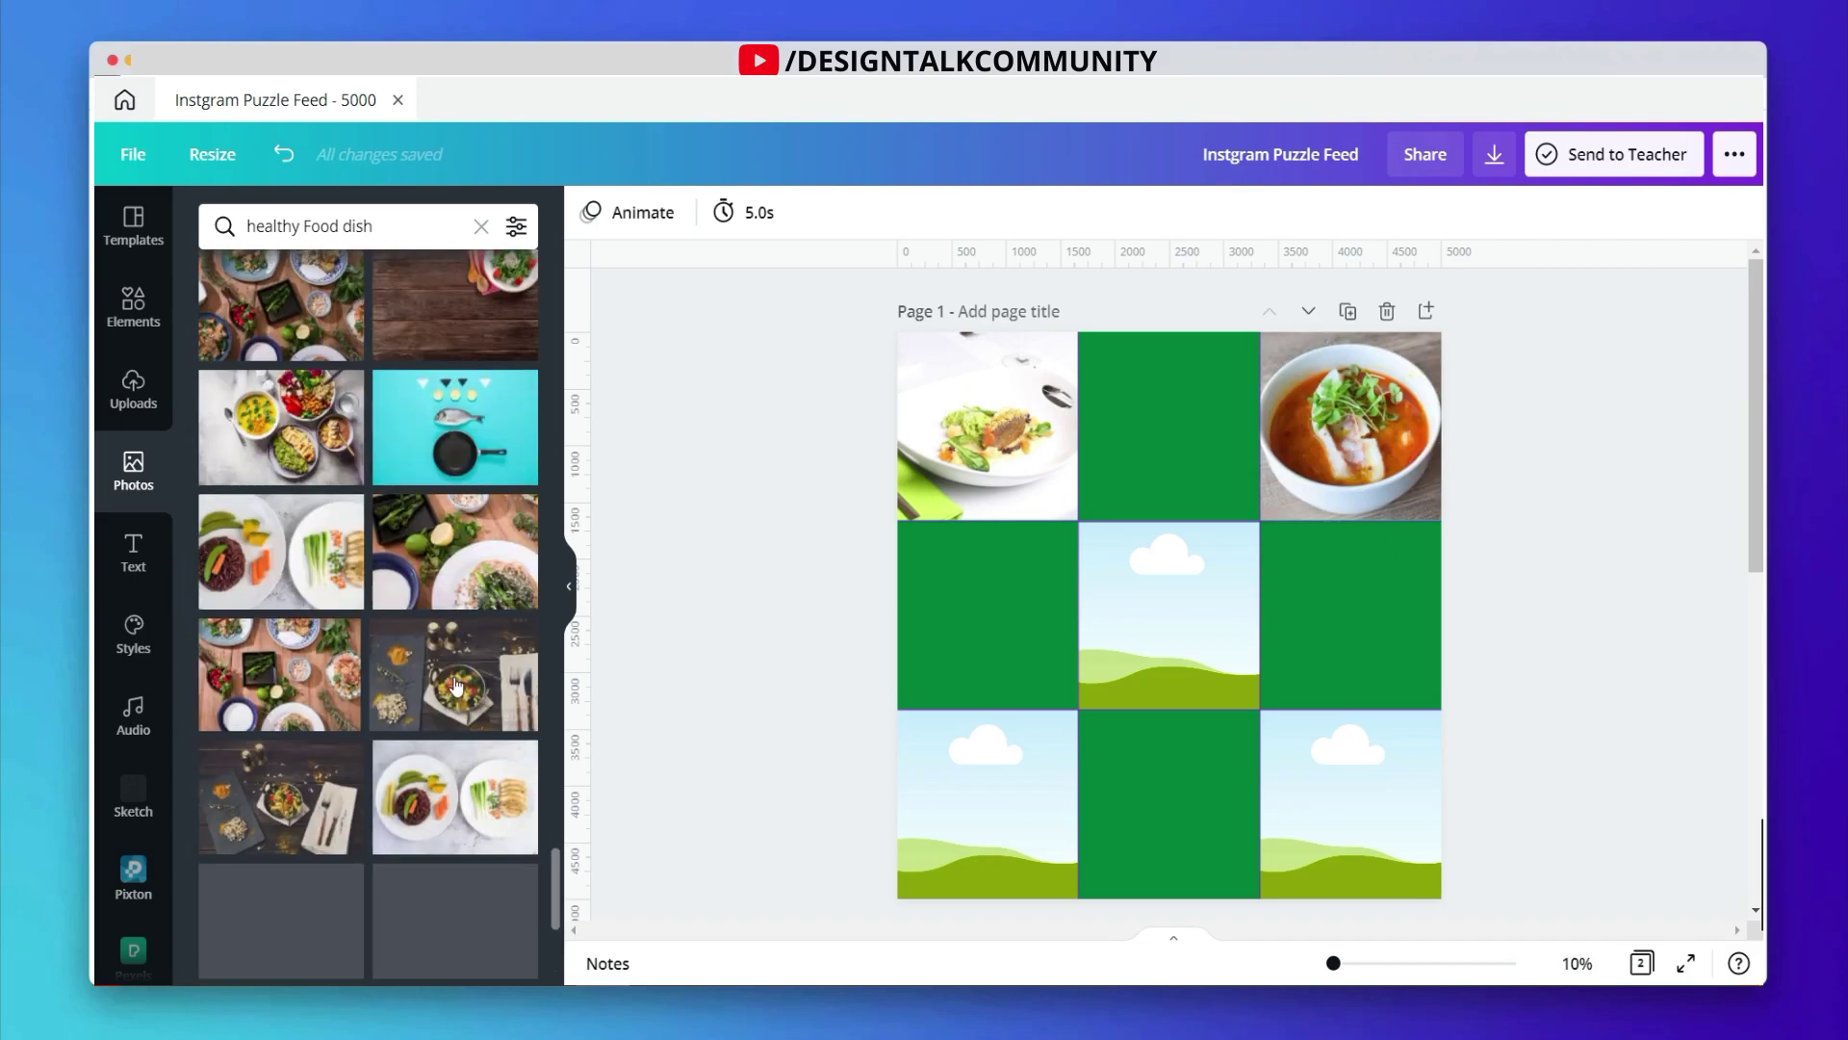
Step: Shorten the photo search to "healthy Food" and run it again
scroll(457, 683, "down", 10)
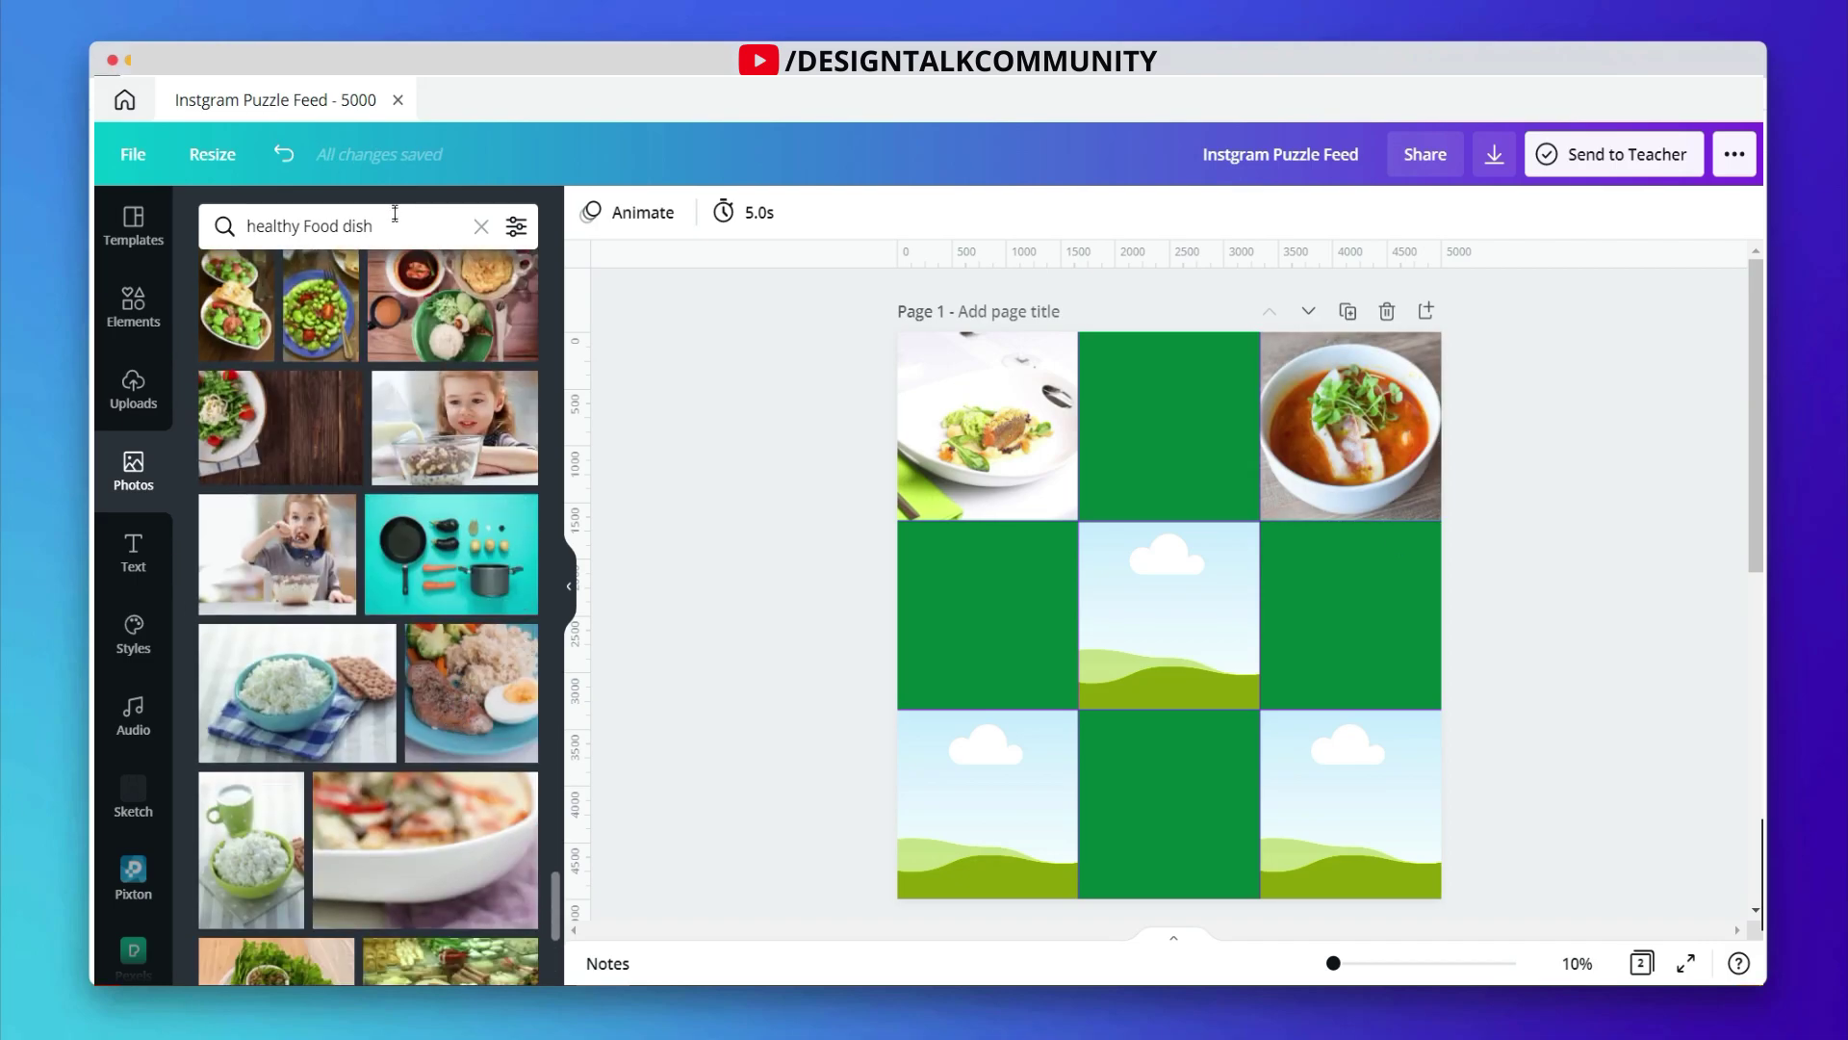
left_click(394, 224)
key("BackSpace")
key("BackSpace")
key("BackSpace")
key("BackSpace")
key("BackSpace")
key("Return")
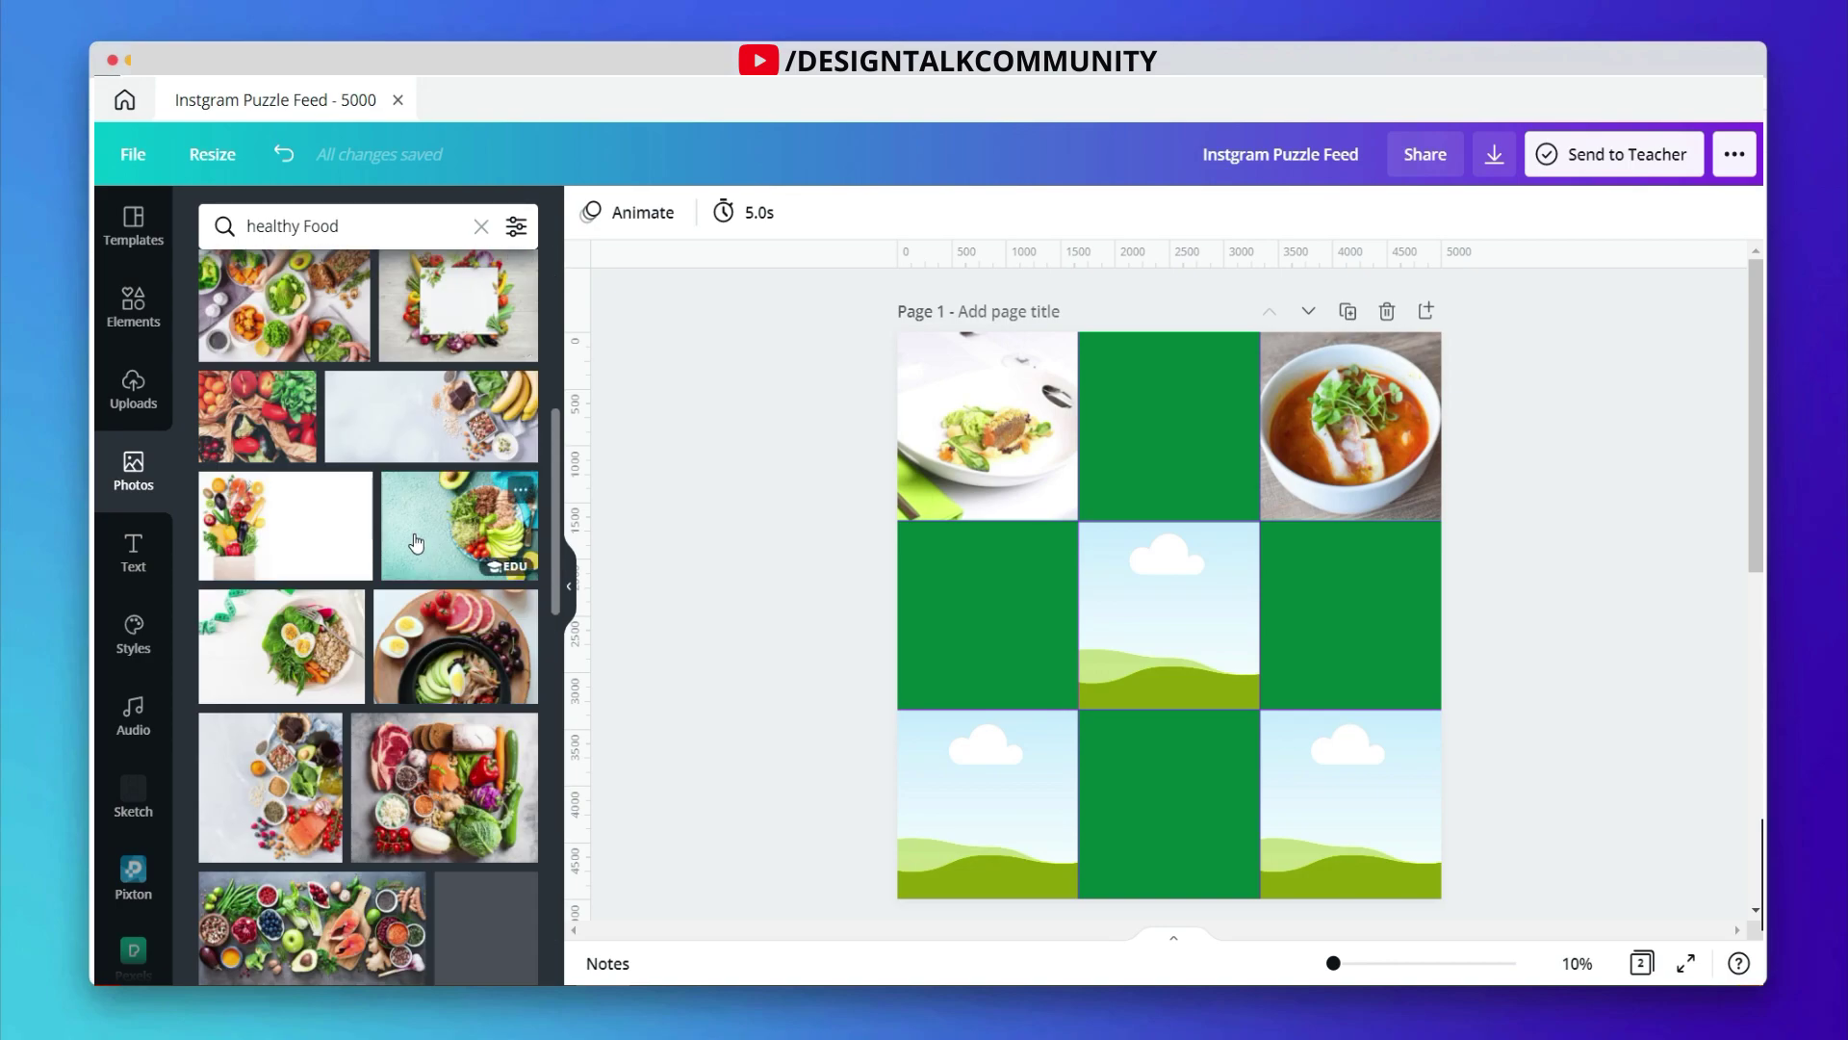
Step: Replace the top-left cell's picture with the strawberry salad bowl on white and crop it so the bowl sits in the upper part
scroll(415, 544, "down", 6)
left_click_drag(447, 616, 980, 438)
double_click(980, 438)
left_click_drag(852, 523, 710, 620)
left_click_drag(1039, 560, 1099, 560)
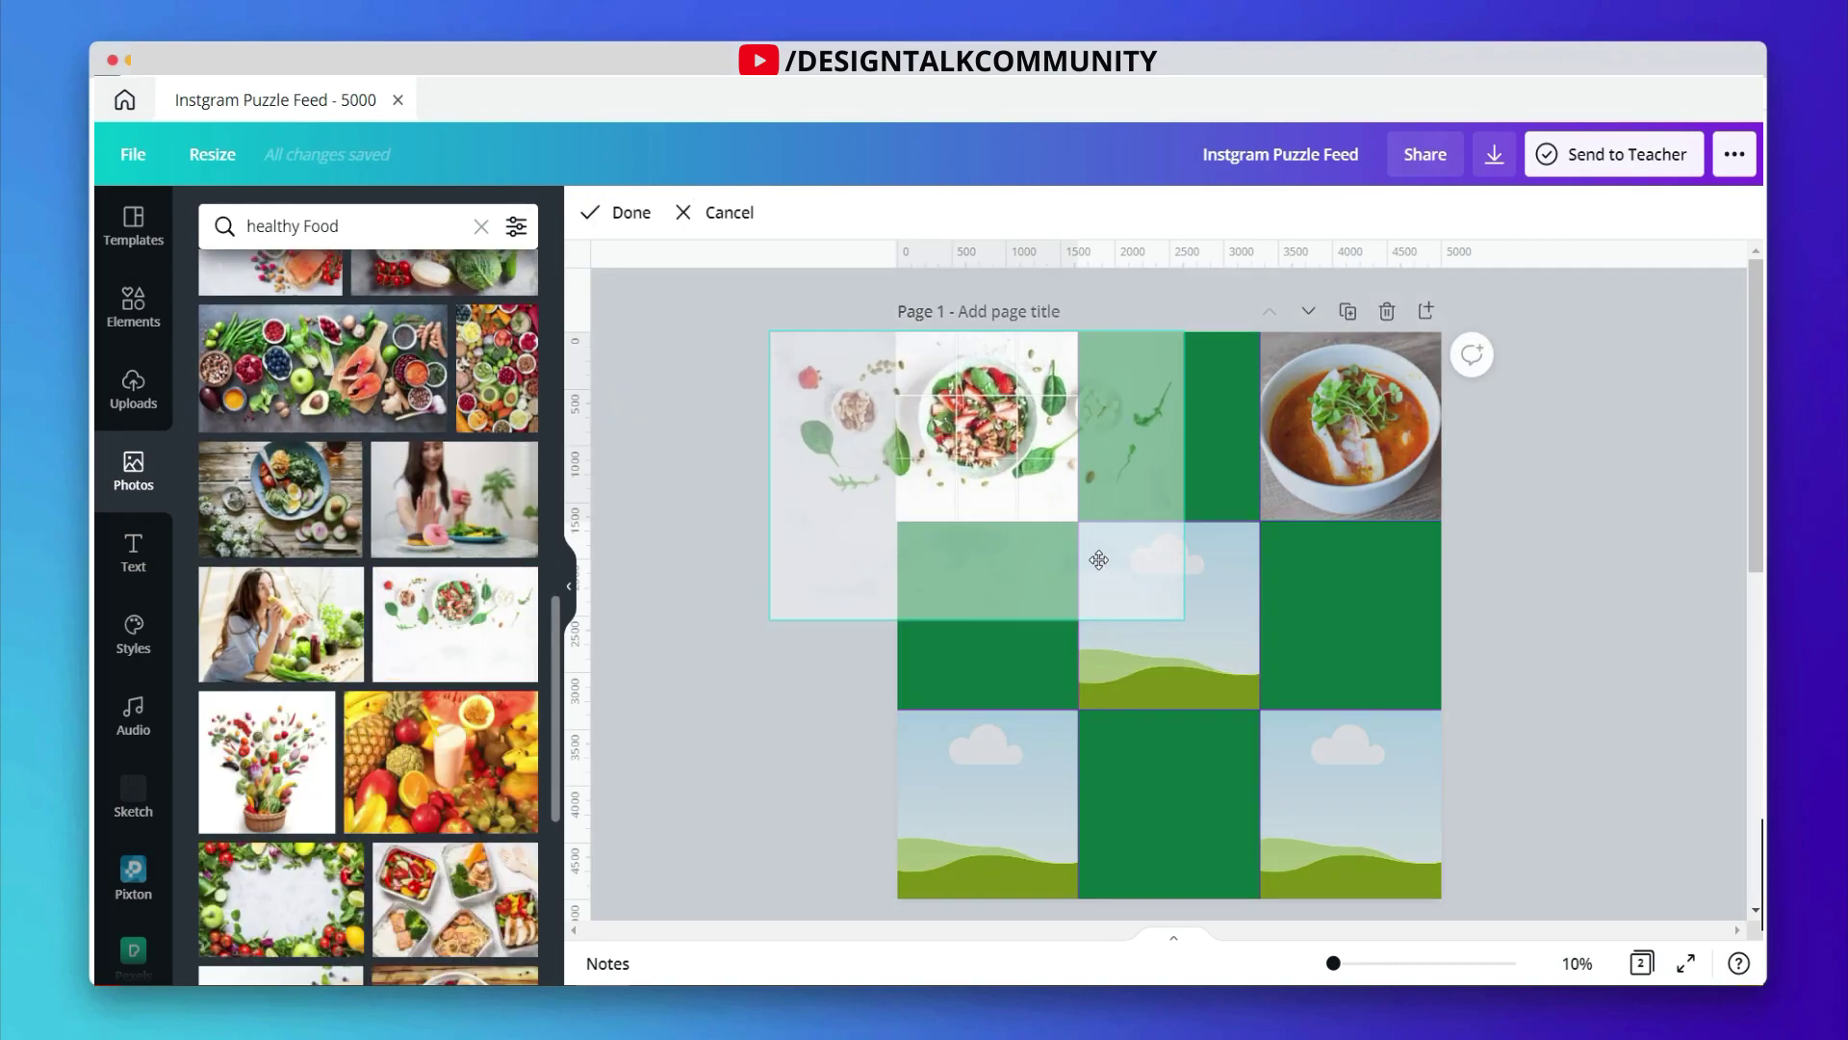
left_click_drag(769, 620, 813, 589)
left_click_drag(890, 524, 864, 513)
left_click(693, 601)
Step: Fill the centre photo cell with the blueberry toast picture and reposition the crop so the toasts show on its right side
scroll(413, 693, "down", 5)
left_click_drag(441, 578, 462, 625)
scroll(301, 536, "down", 1)
double_click(1172, 613)
left_click_drag(287, 467, 1126, 613)
left_click_drag(985, 711, 900, 724)
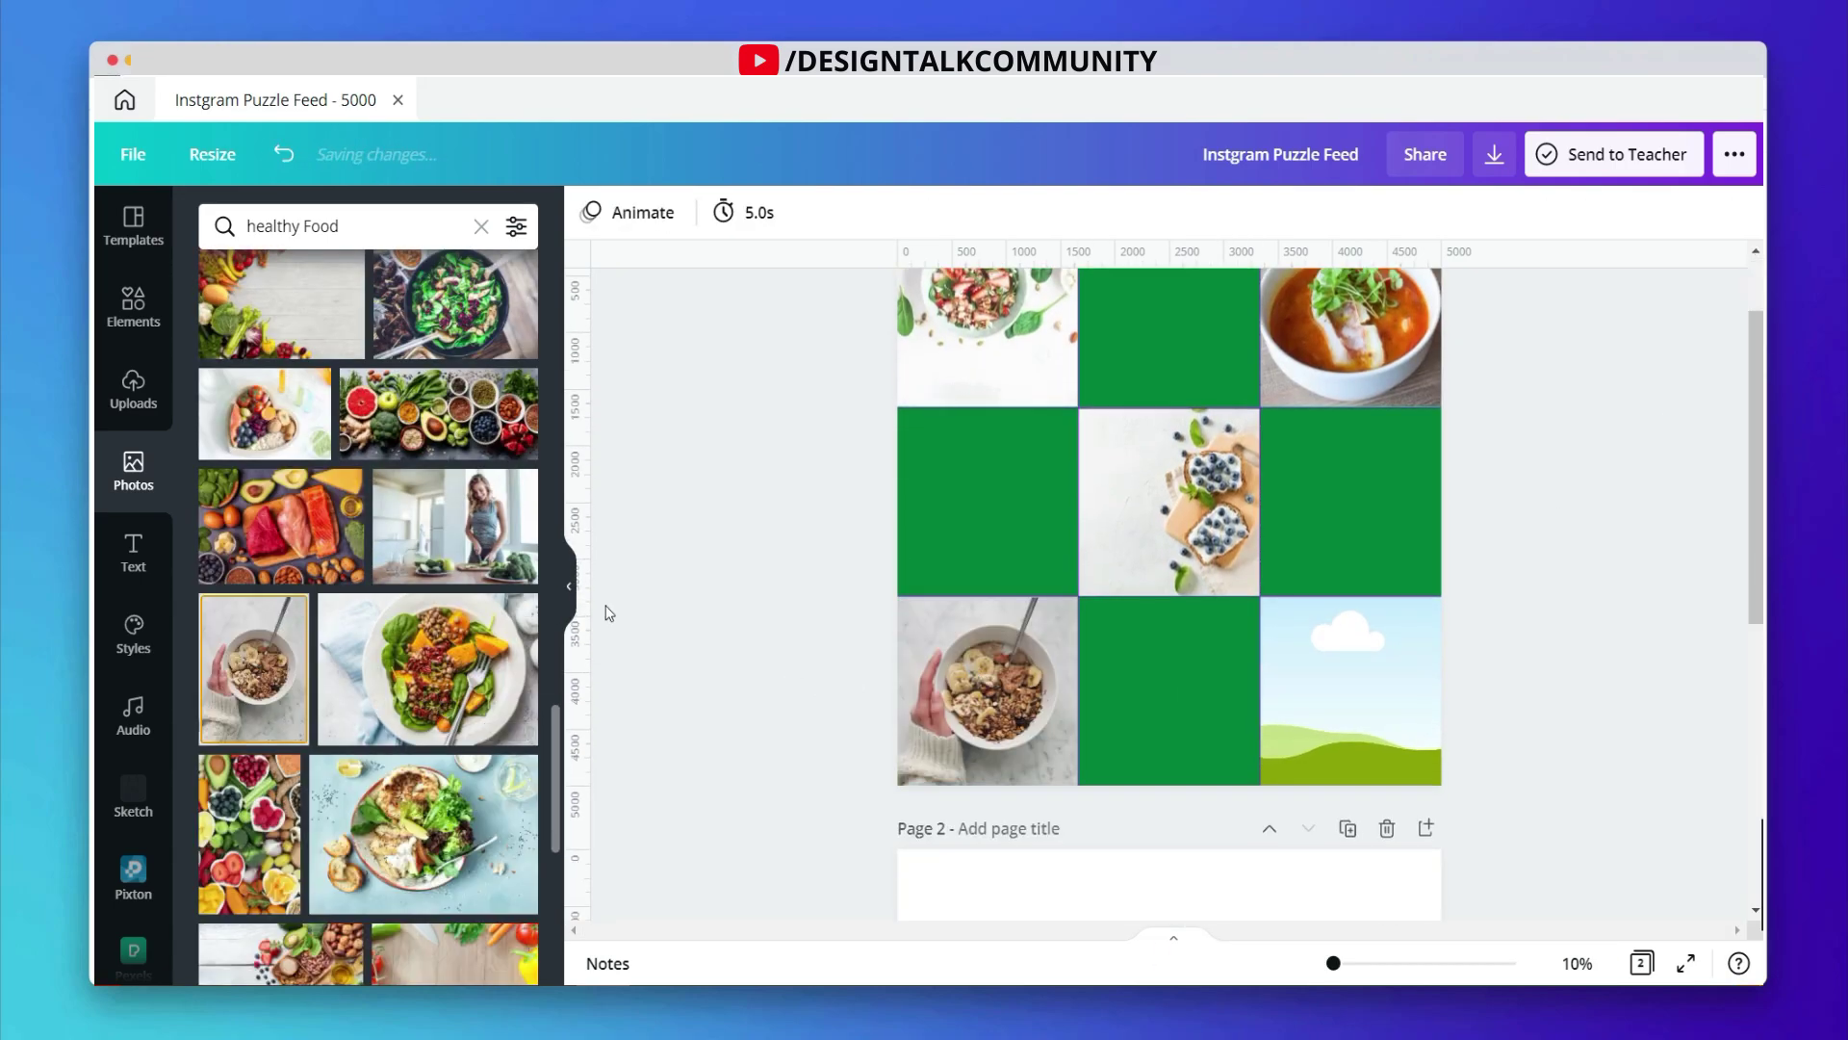
Step: Fill the bottom-left photo cell with the picture of hands holding a bowl of granola and banana slices
scroll(246, 577, "down", 5)
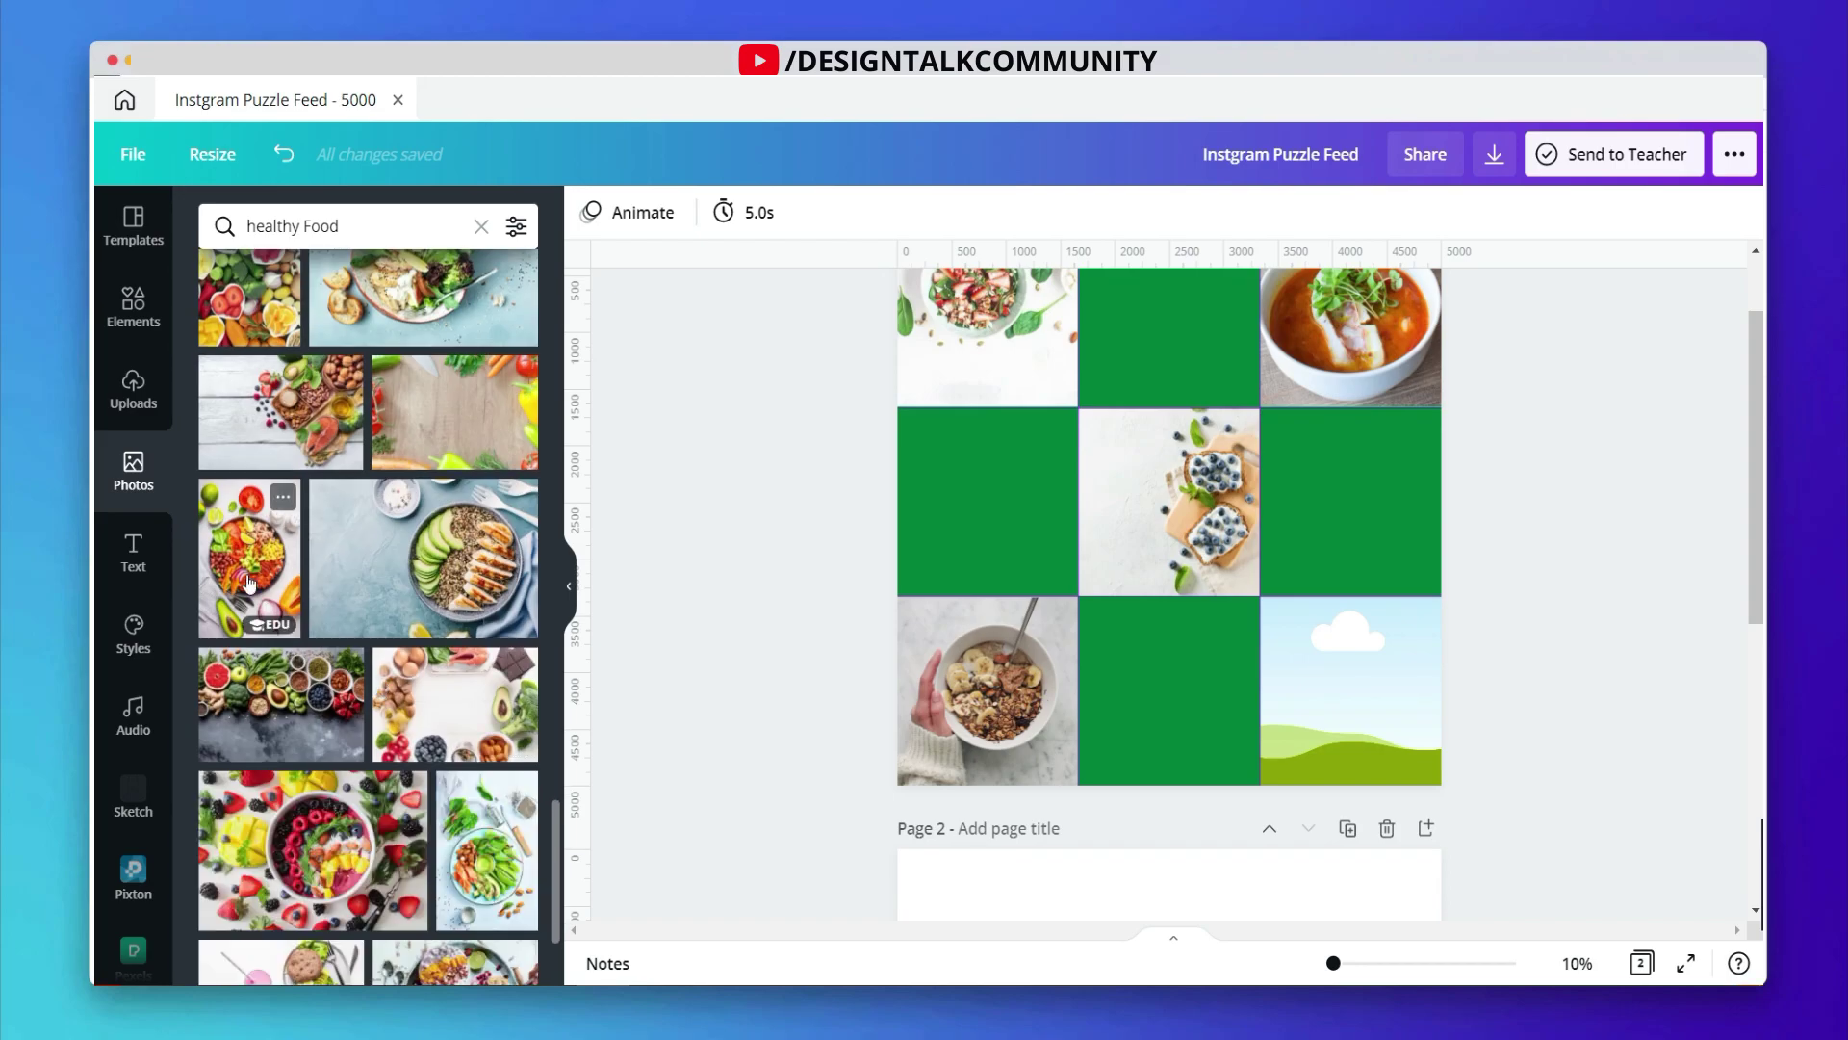
Step: Try the colourful vegetable bowl picture and the strawberry salad picture on white in the bottom-right photo cell
left_click_drag(245, 577, 1347, 688)
scroll(412, 709, "down", 8)
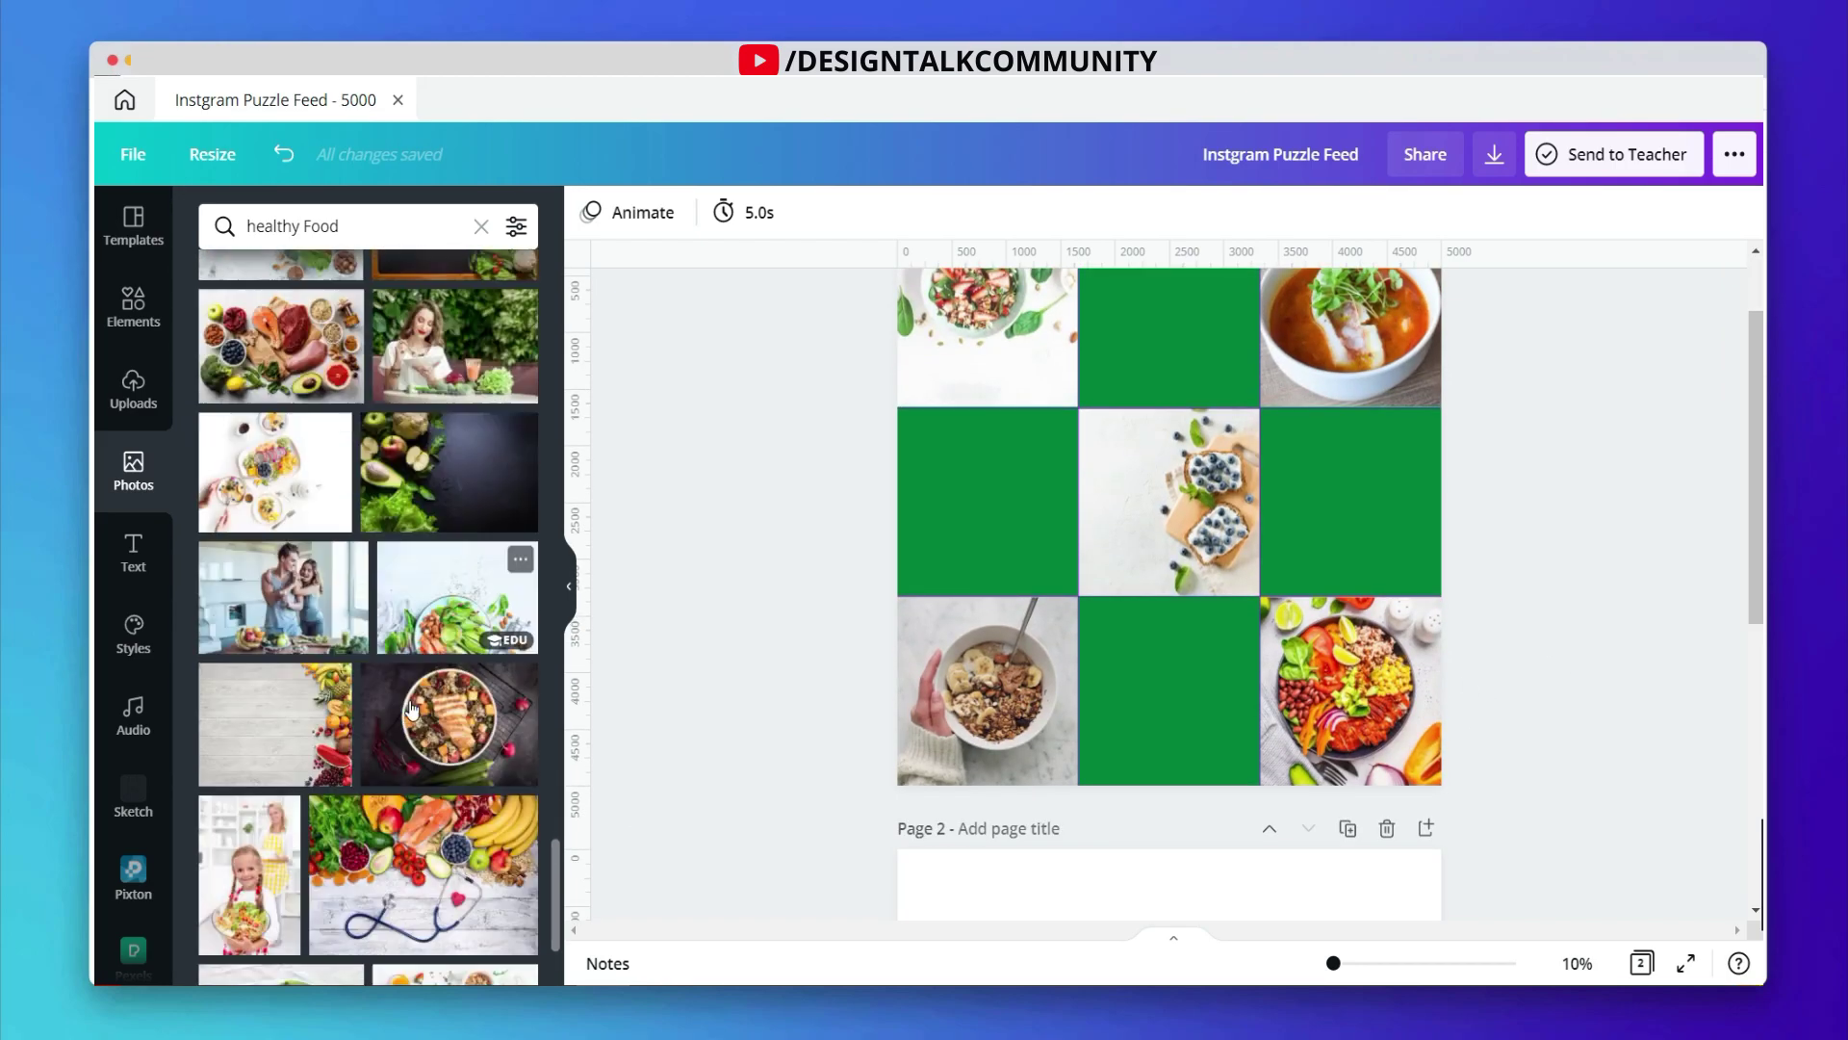
scroll(412, 709, "down", 2)
left_click_drag(438, 794, 1402, 745)
Step: Fill the bottom-right photo cell with the picture of green and pink smoothie jars on a tray
scroll(437, 627, "down", 3)
left_click_drag(437, 621, 424, 723)
scroll(406, 723, "down", 6)
scroll(406, 722, "down", 5)
scroll(463, 556, "down", 5)
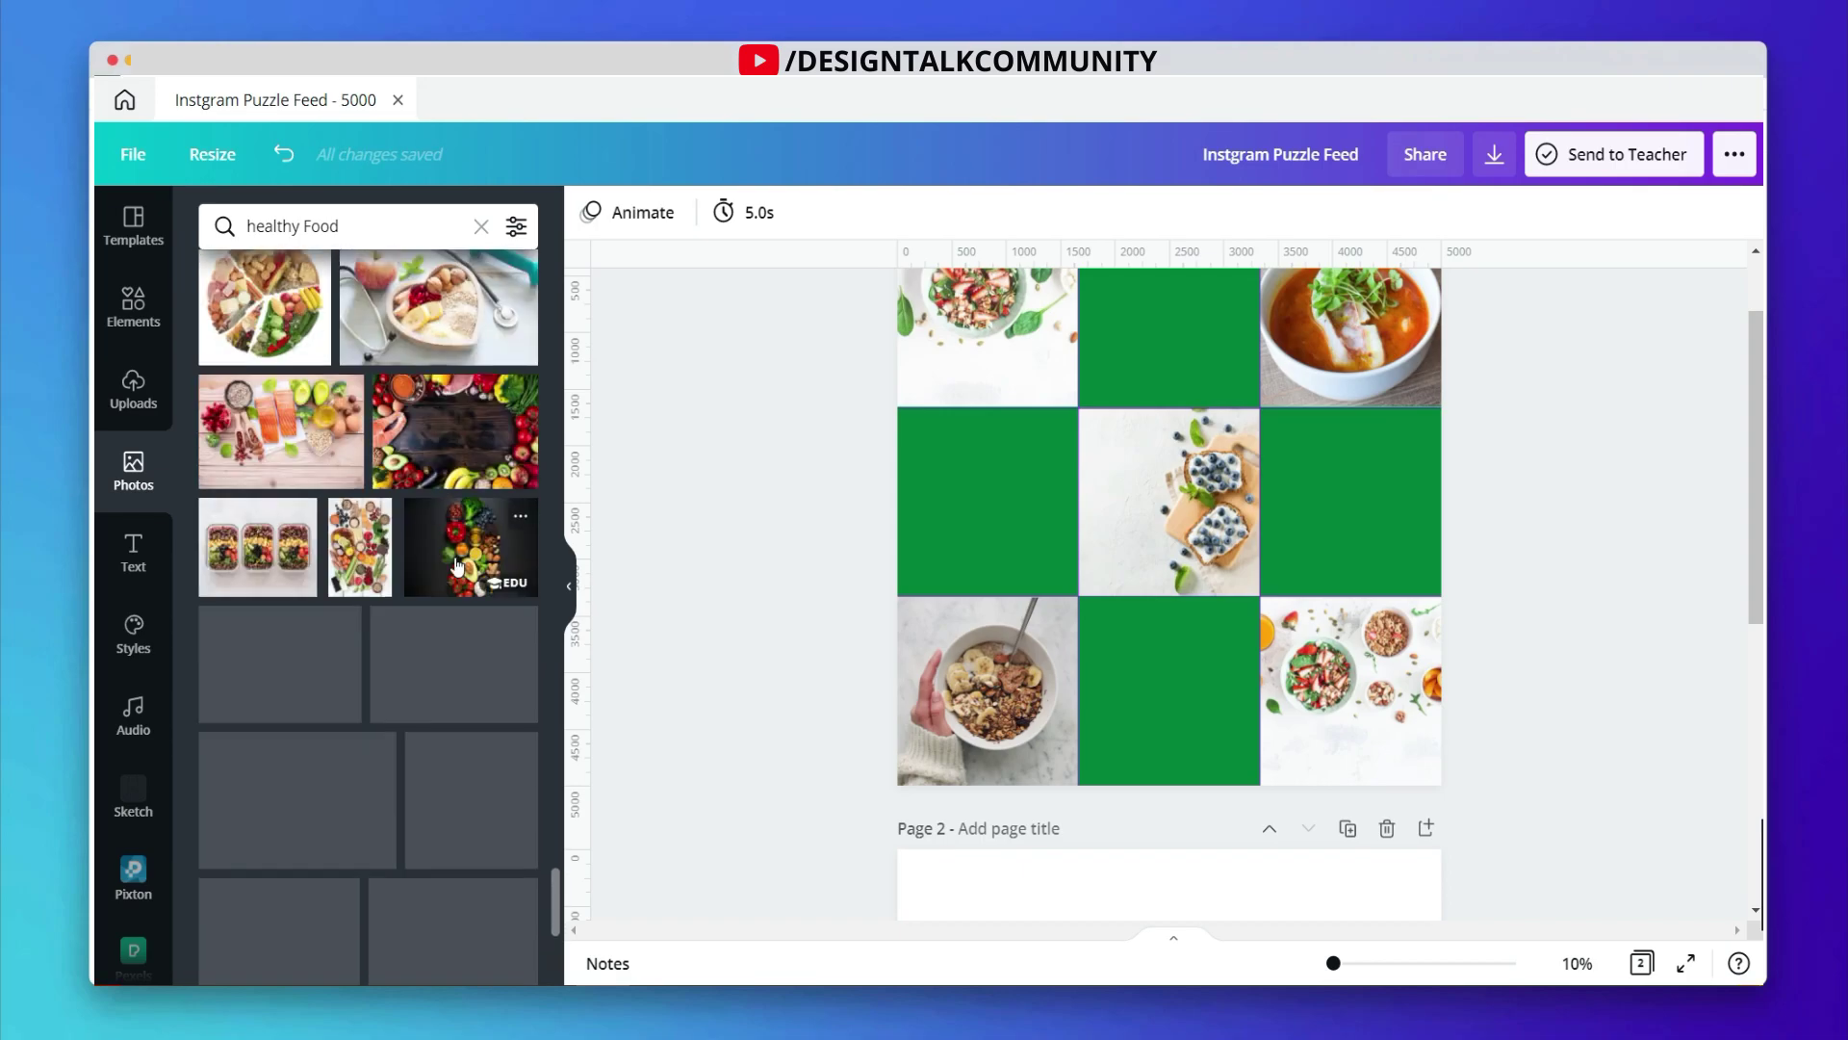
left_click_drag(459, 452, 1352, 690)
scroll(1580, 619, "up", 2)
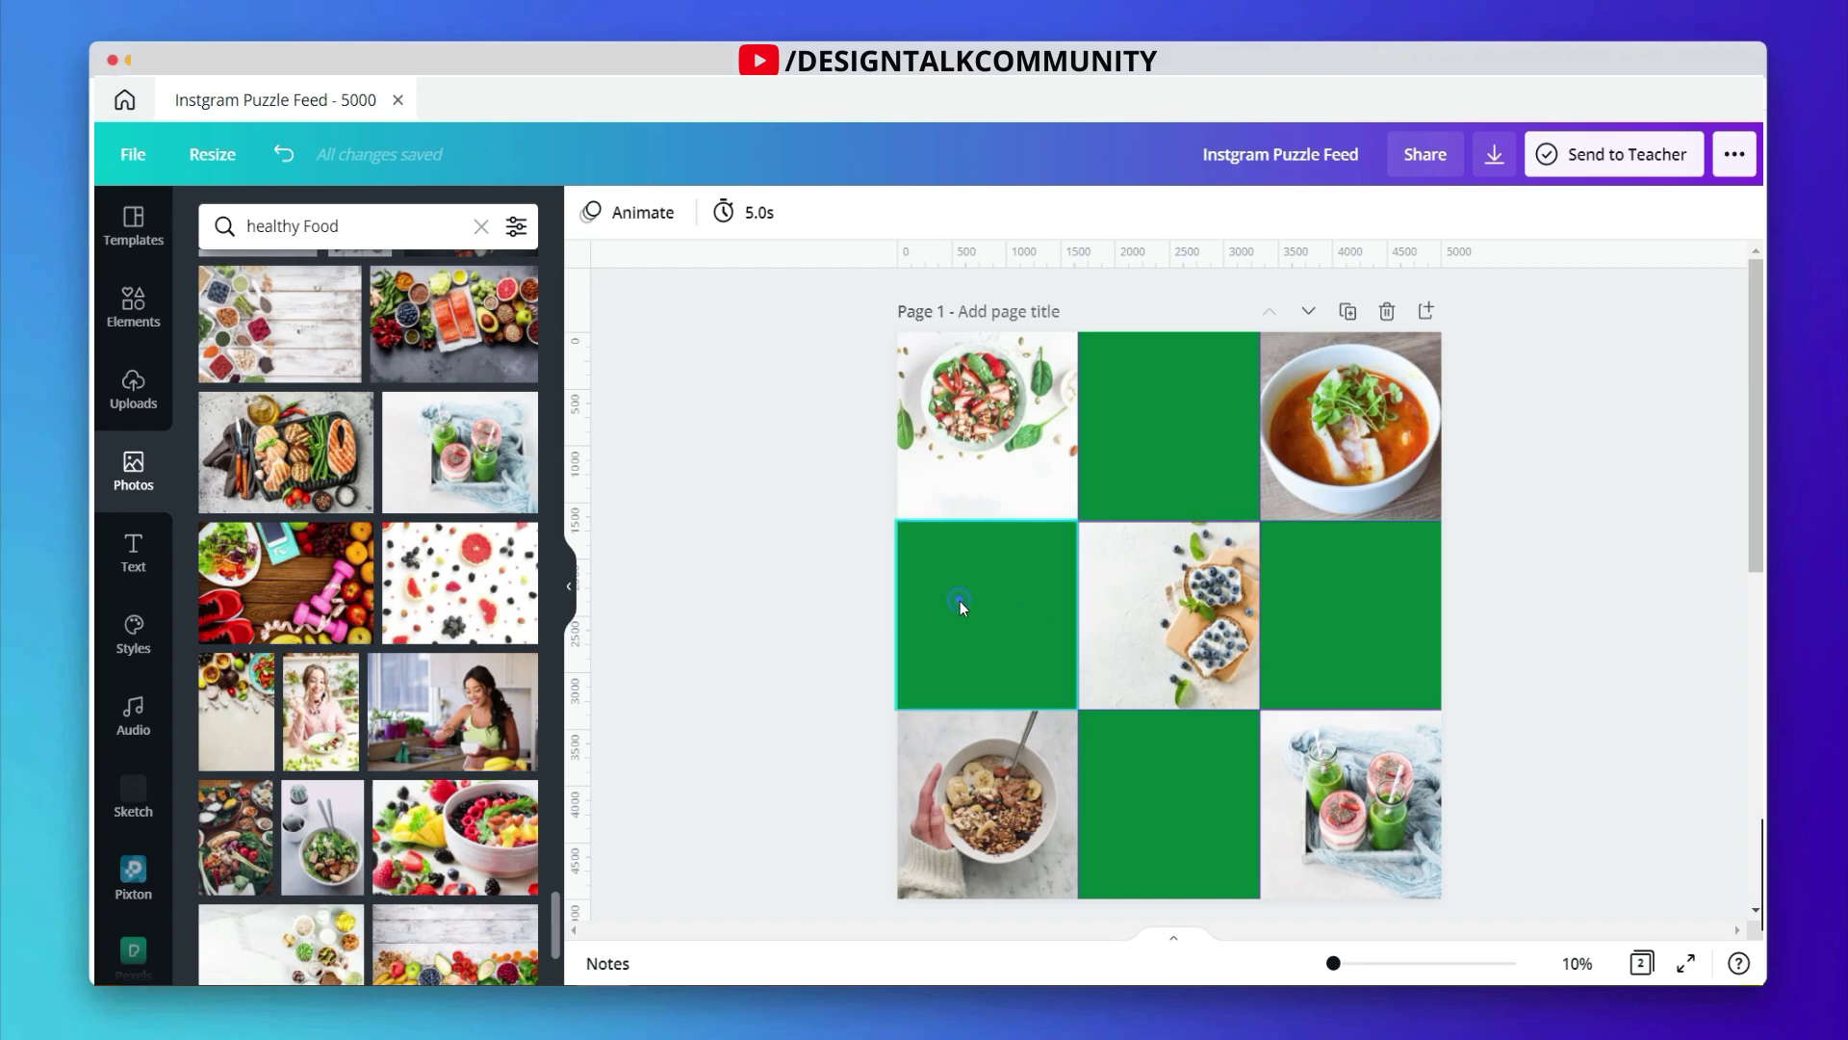
left_click(750, 543)
left_click(1194, 466)
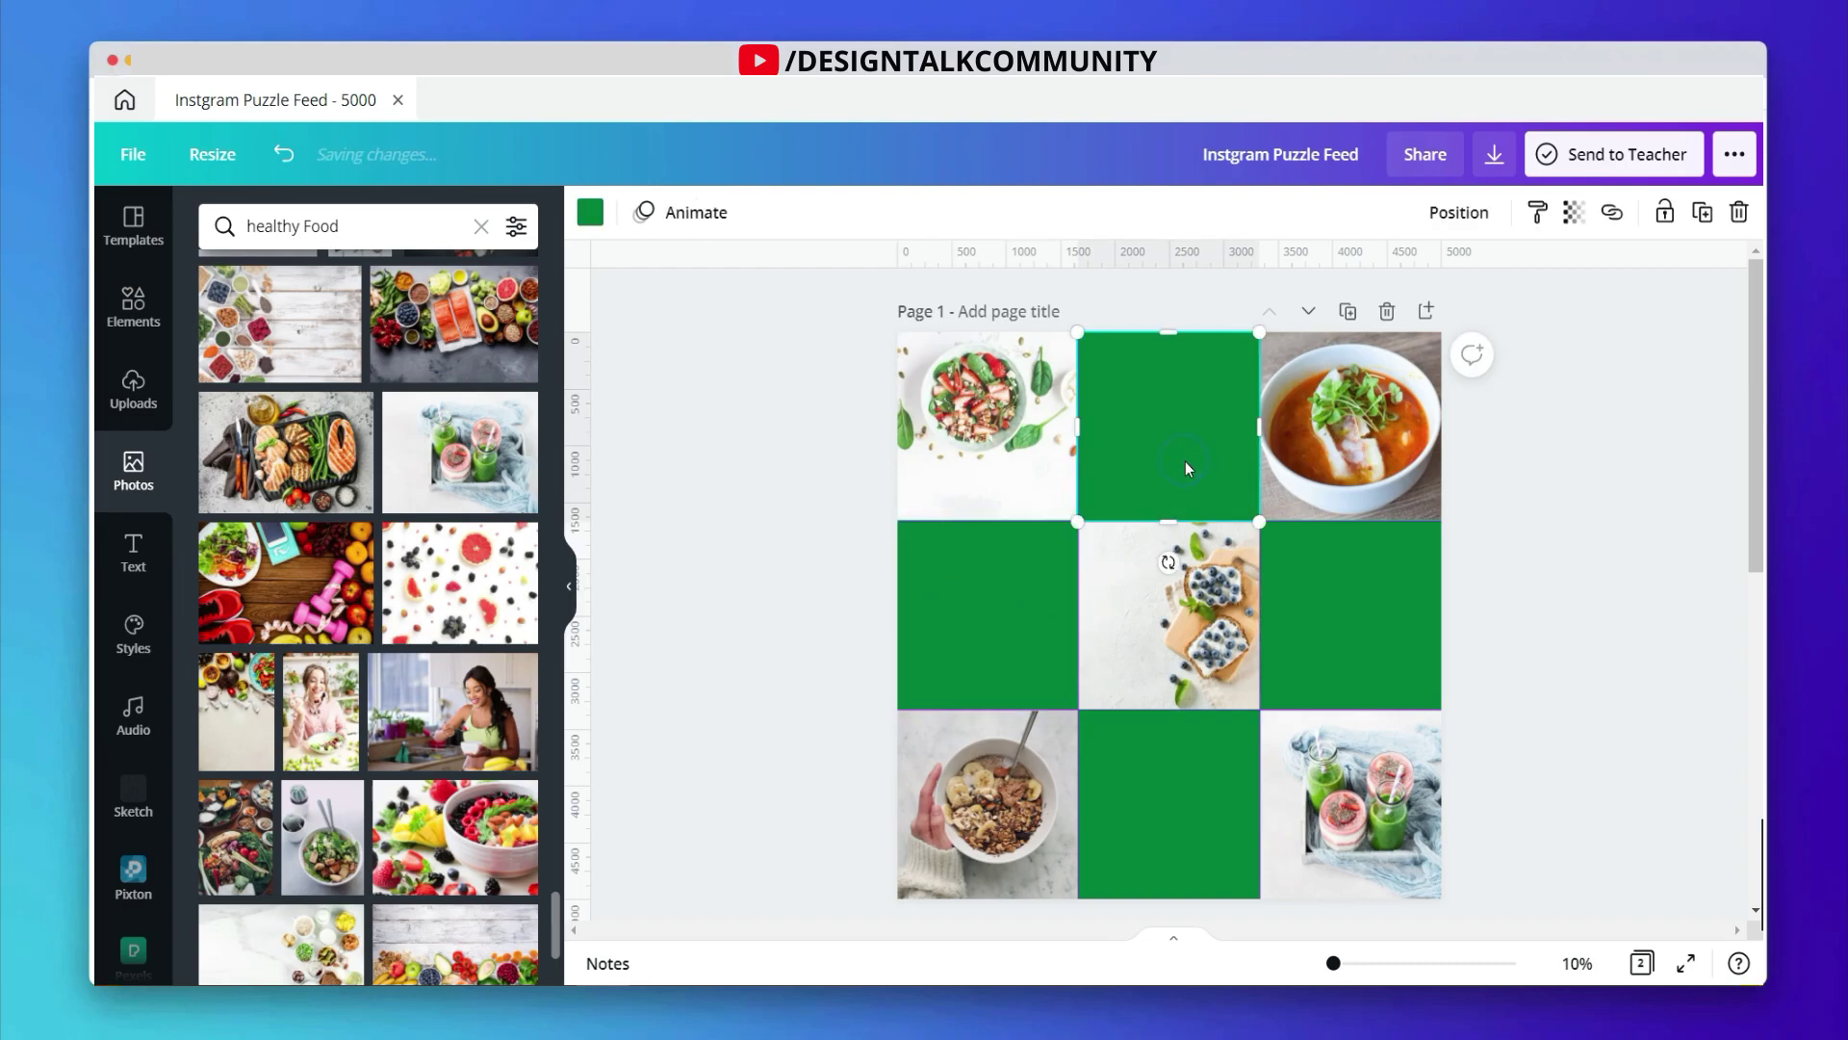
Step: Search the elements for "gradient" and add the blue-to-magenta blob shape to the page
left_click(133, 308)
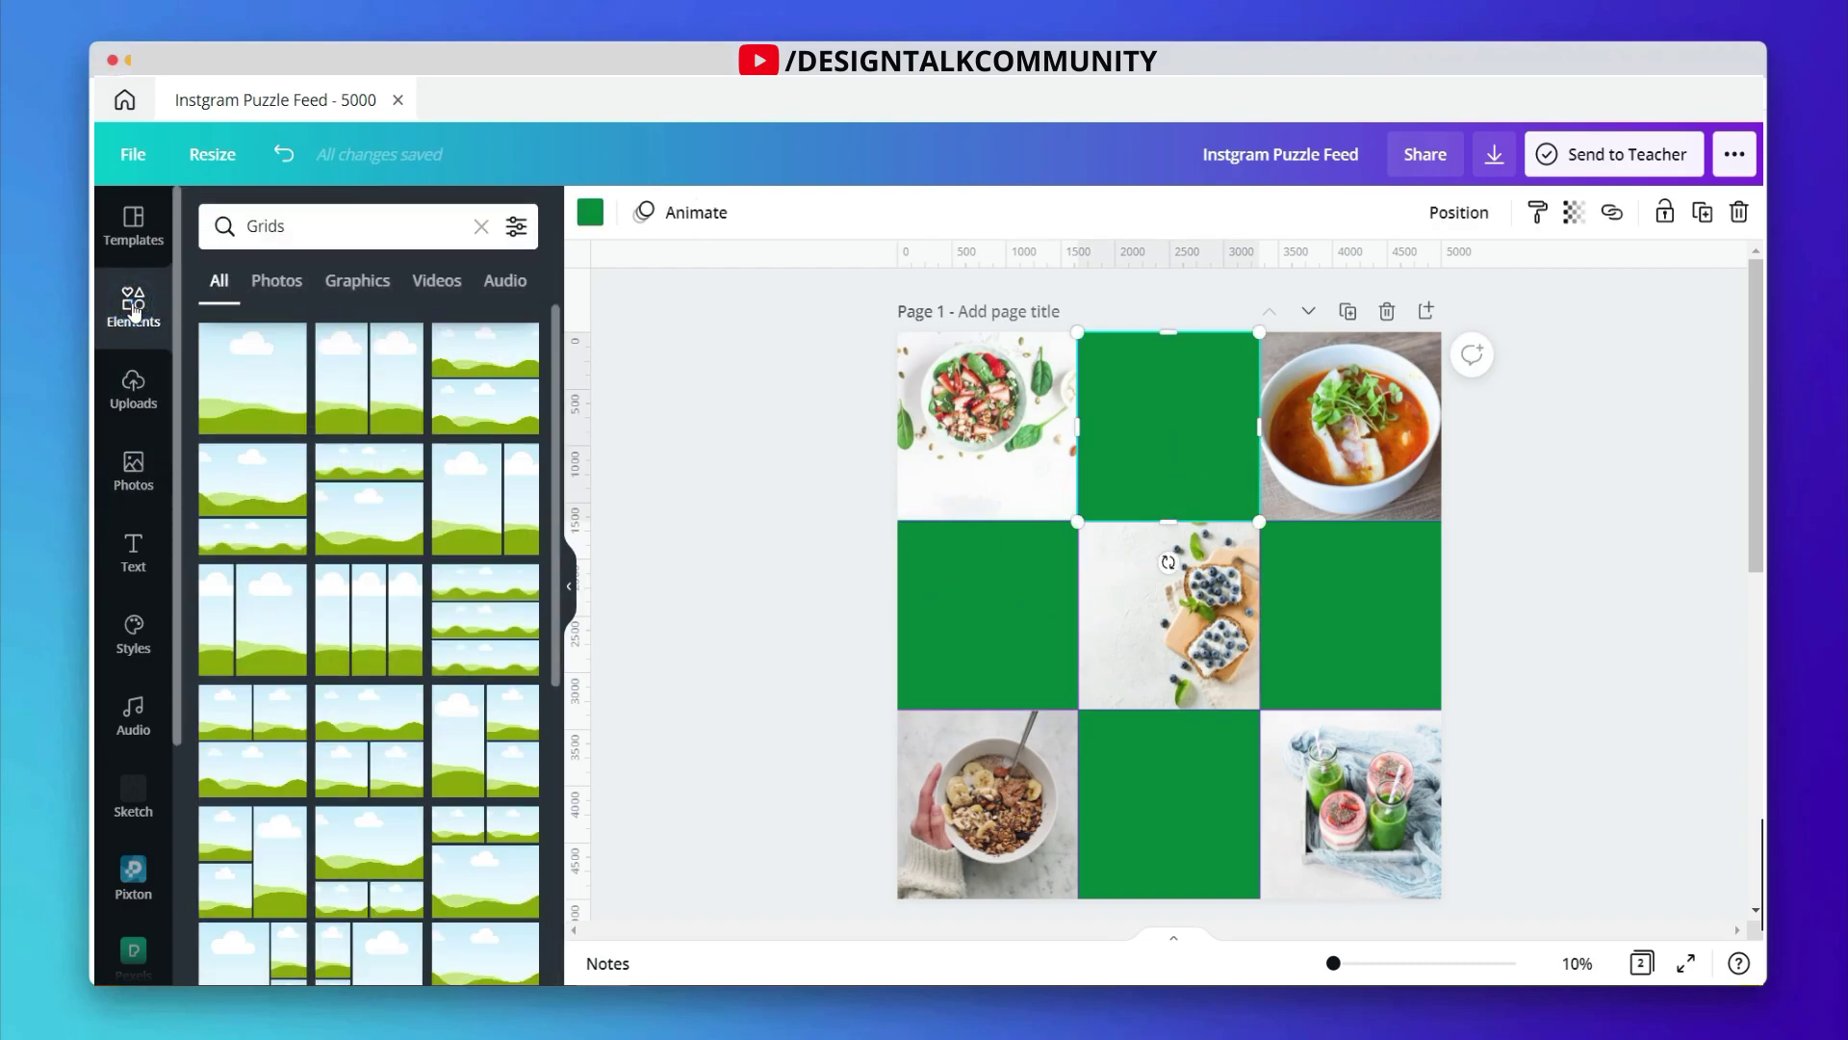
left_click(473, 227)
left_click(291, 224)
type("gradient")
key("Return")
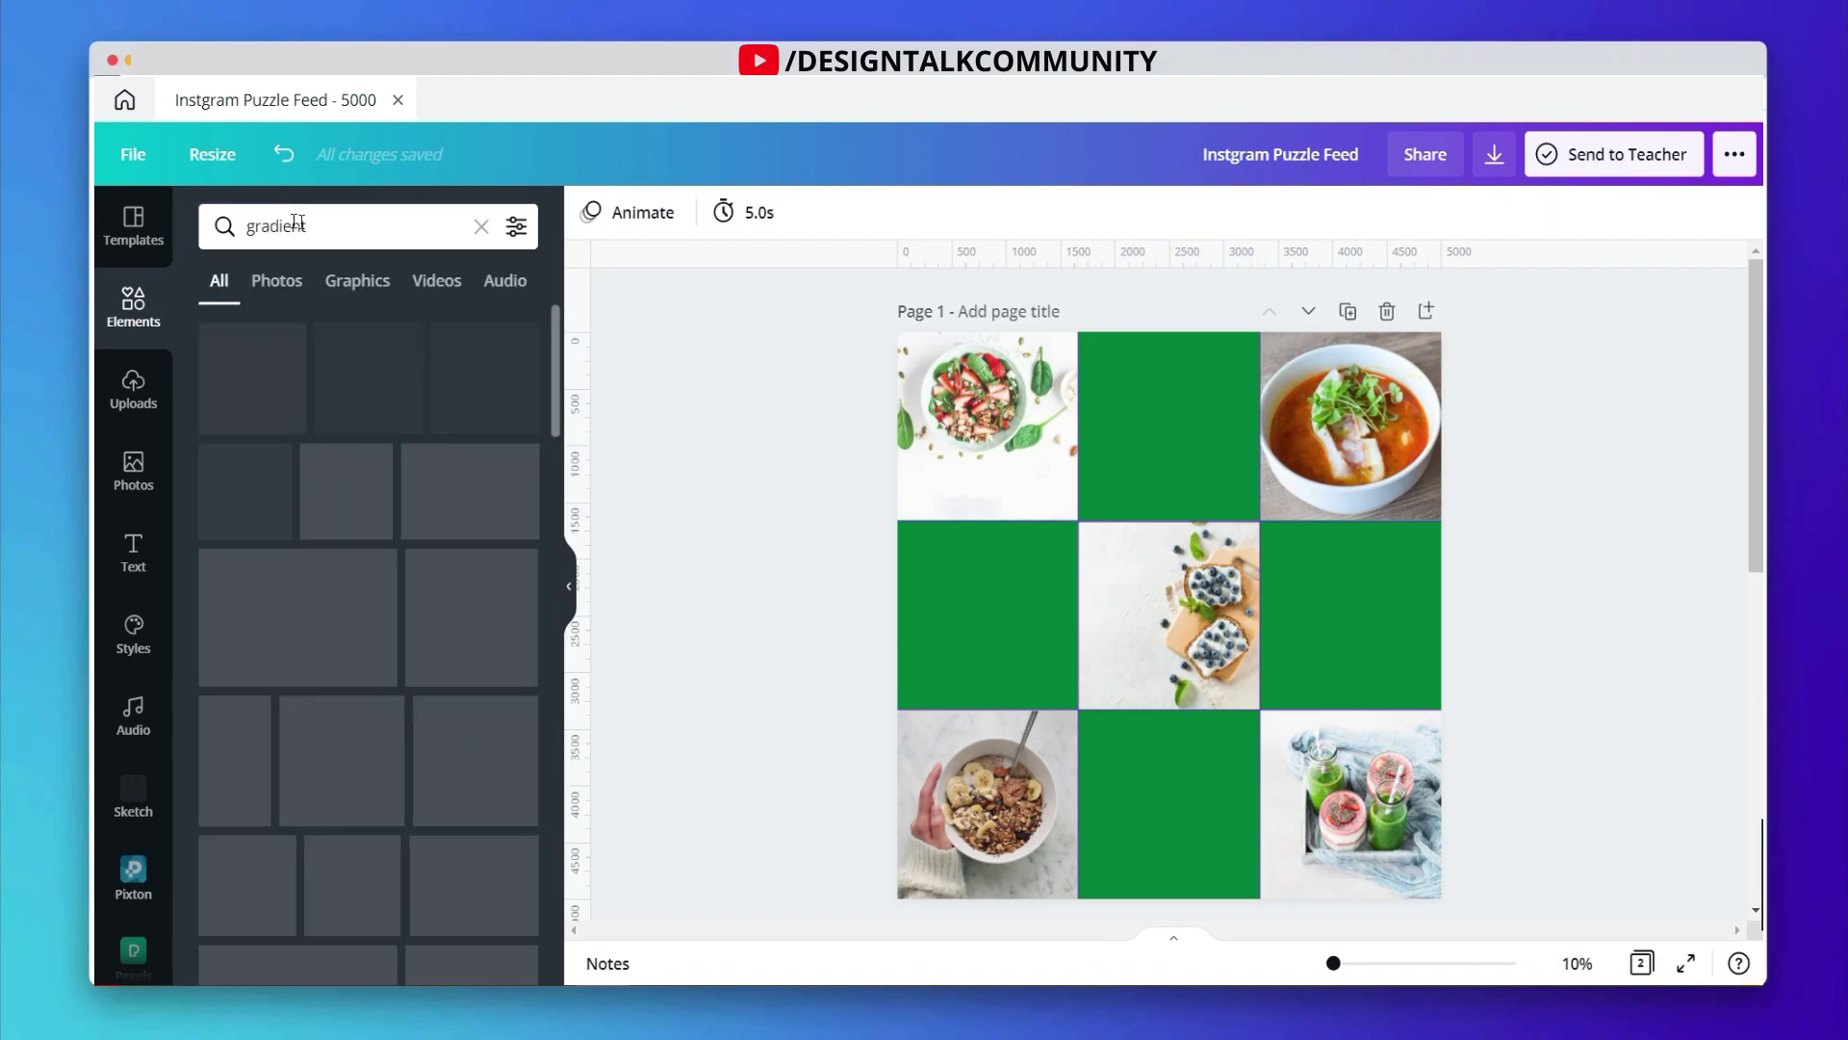
left_click(273, 400)
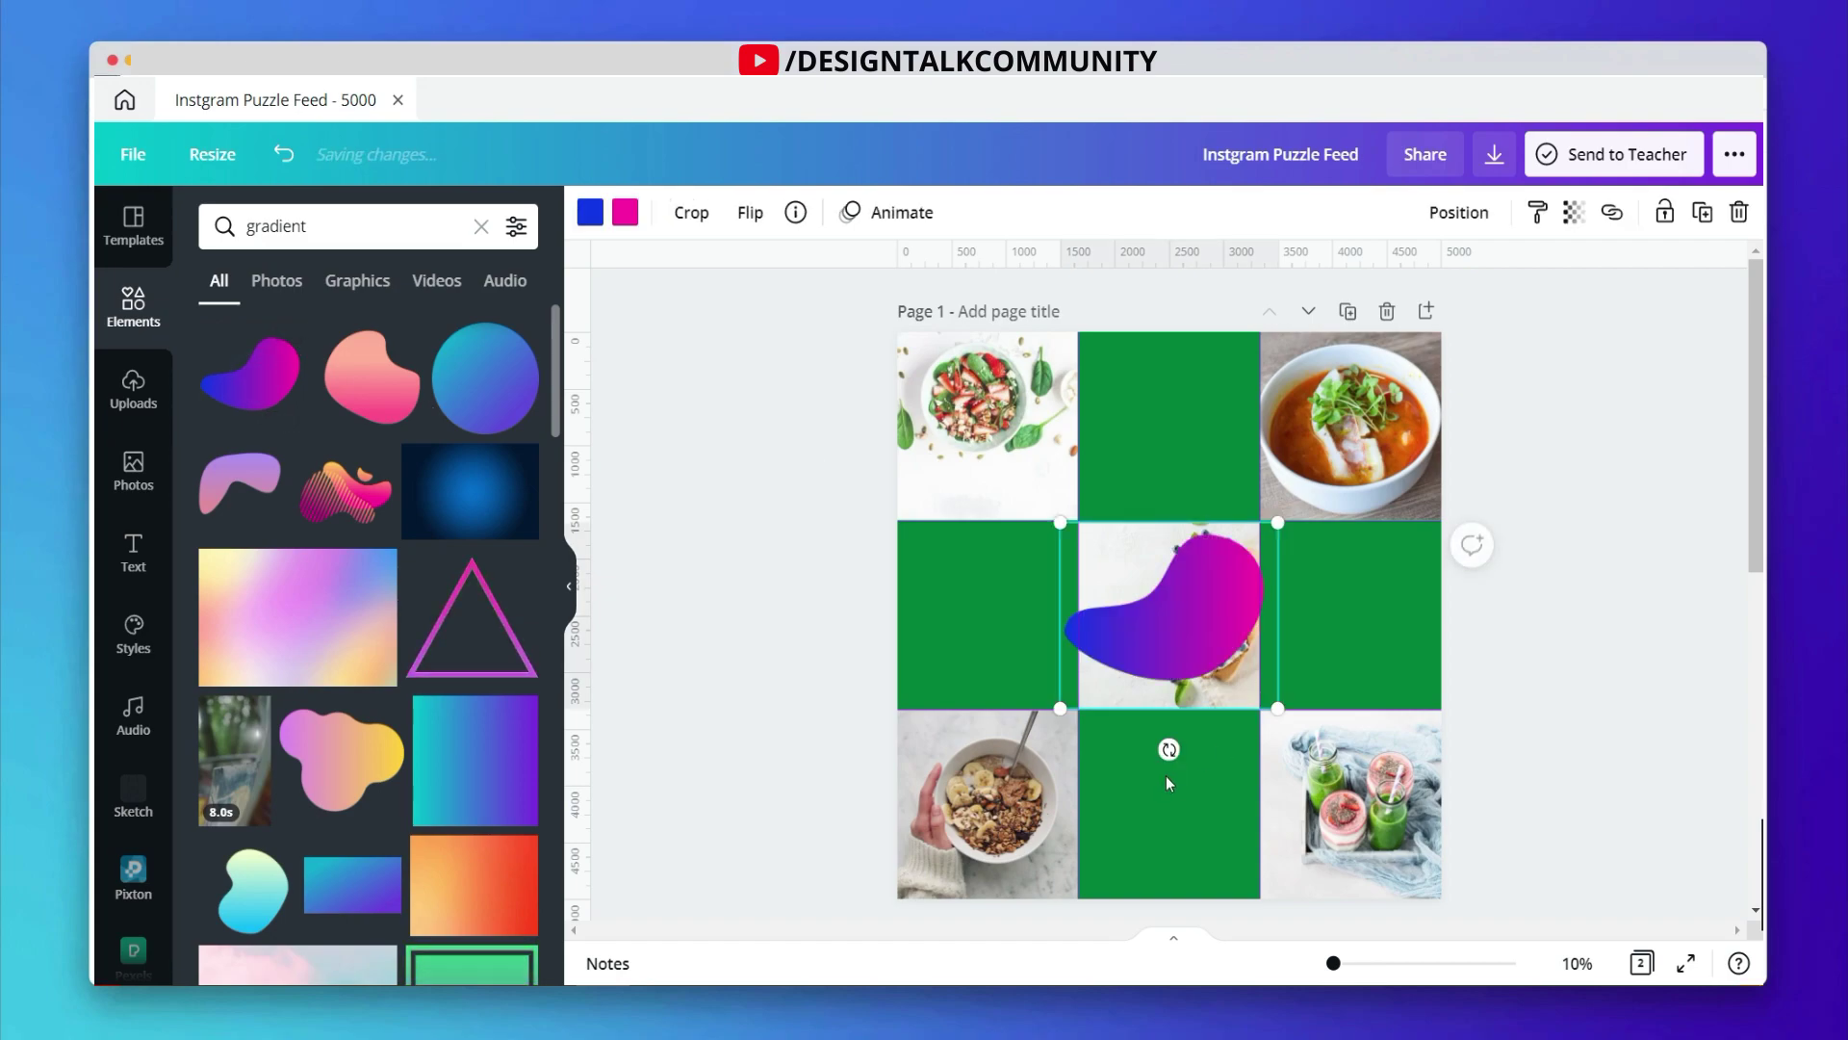
Step: Enlarge the gradient blob and rotate it so its narrow end reaches the top-middle cell and its wide end the bottom-middle cell
left_click_drag(1102, 771, 1270, 786)
left_click_drag(1122, 756, 1063, 930)
left_click_drag(1159, 710, 1135, 668)
key("ctrl+z")
left_click_drag(1138, 742, 1090, 628)
left_click_drag(973, 897, 981, 917)
left_click_drag(1036, 624, 1047, 625)
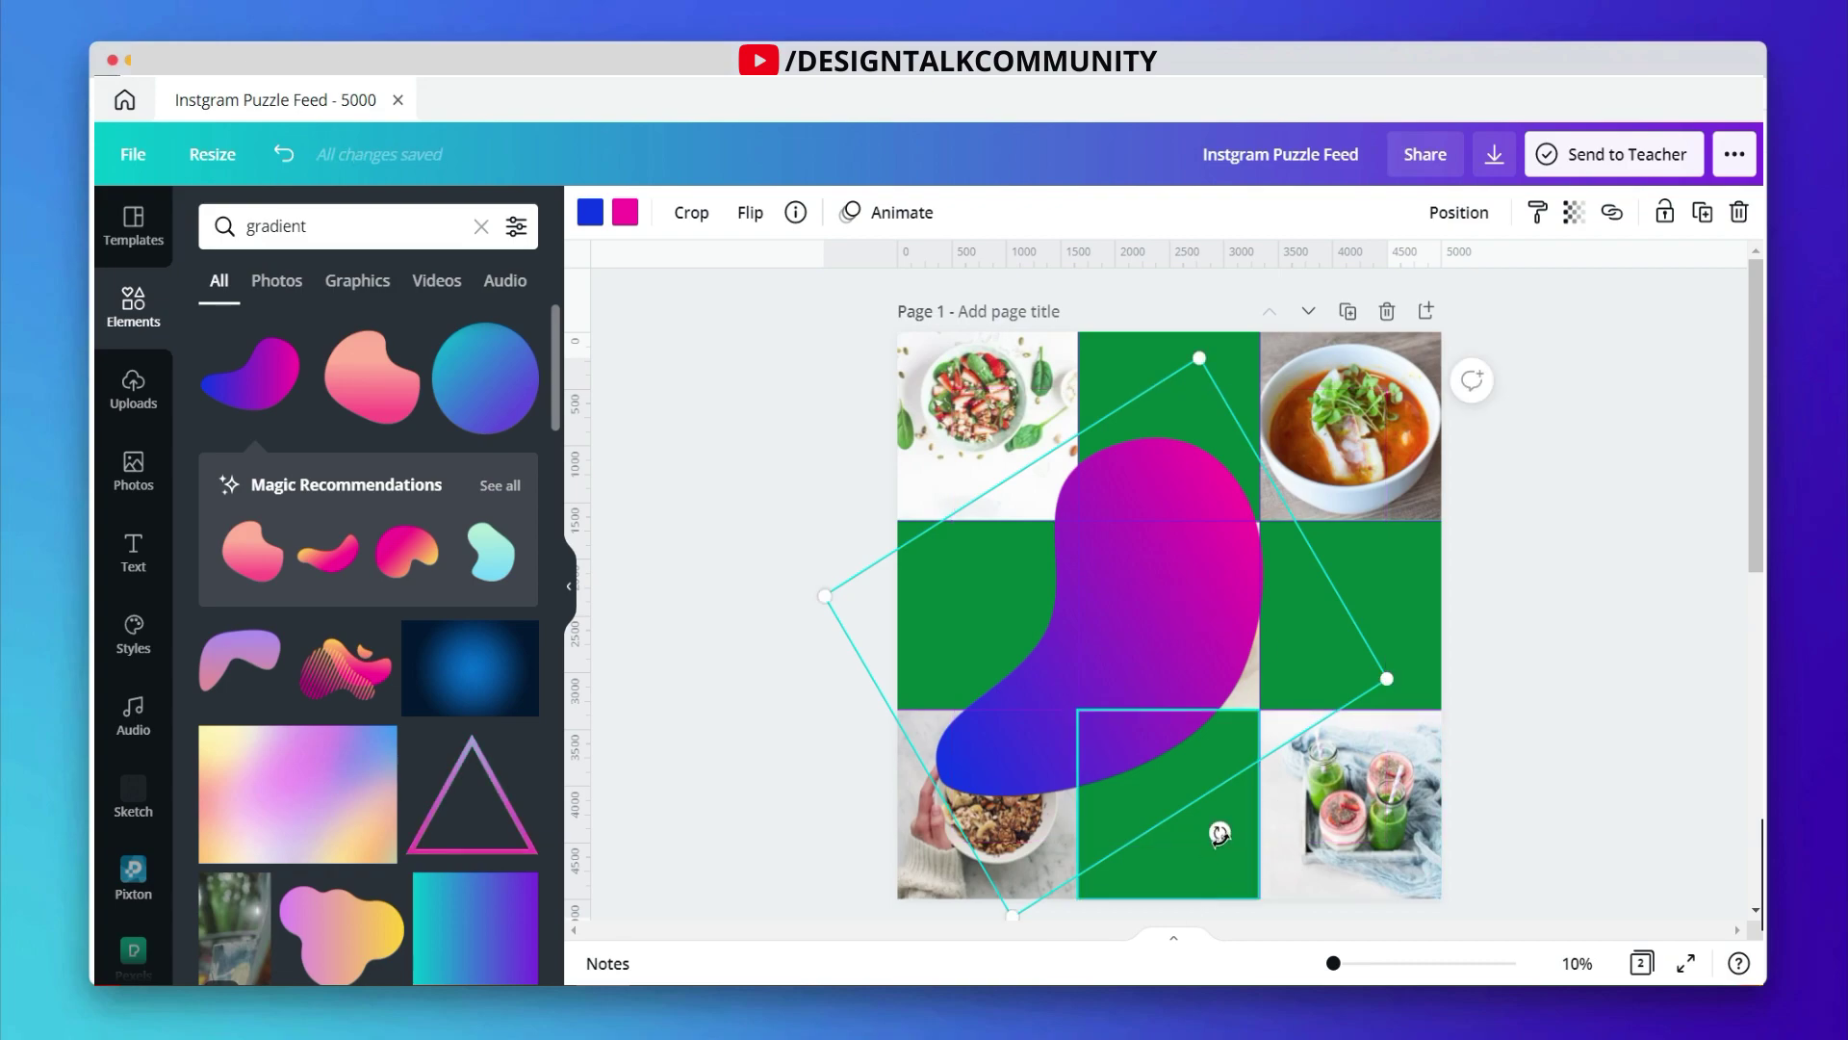
left_click_drag(1219, 836, 806, 422)
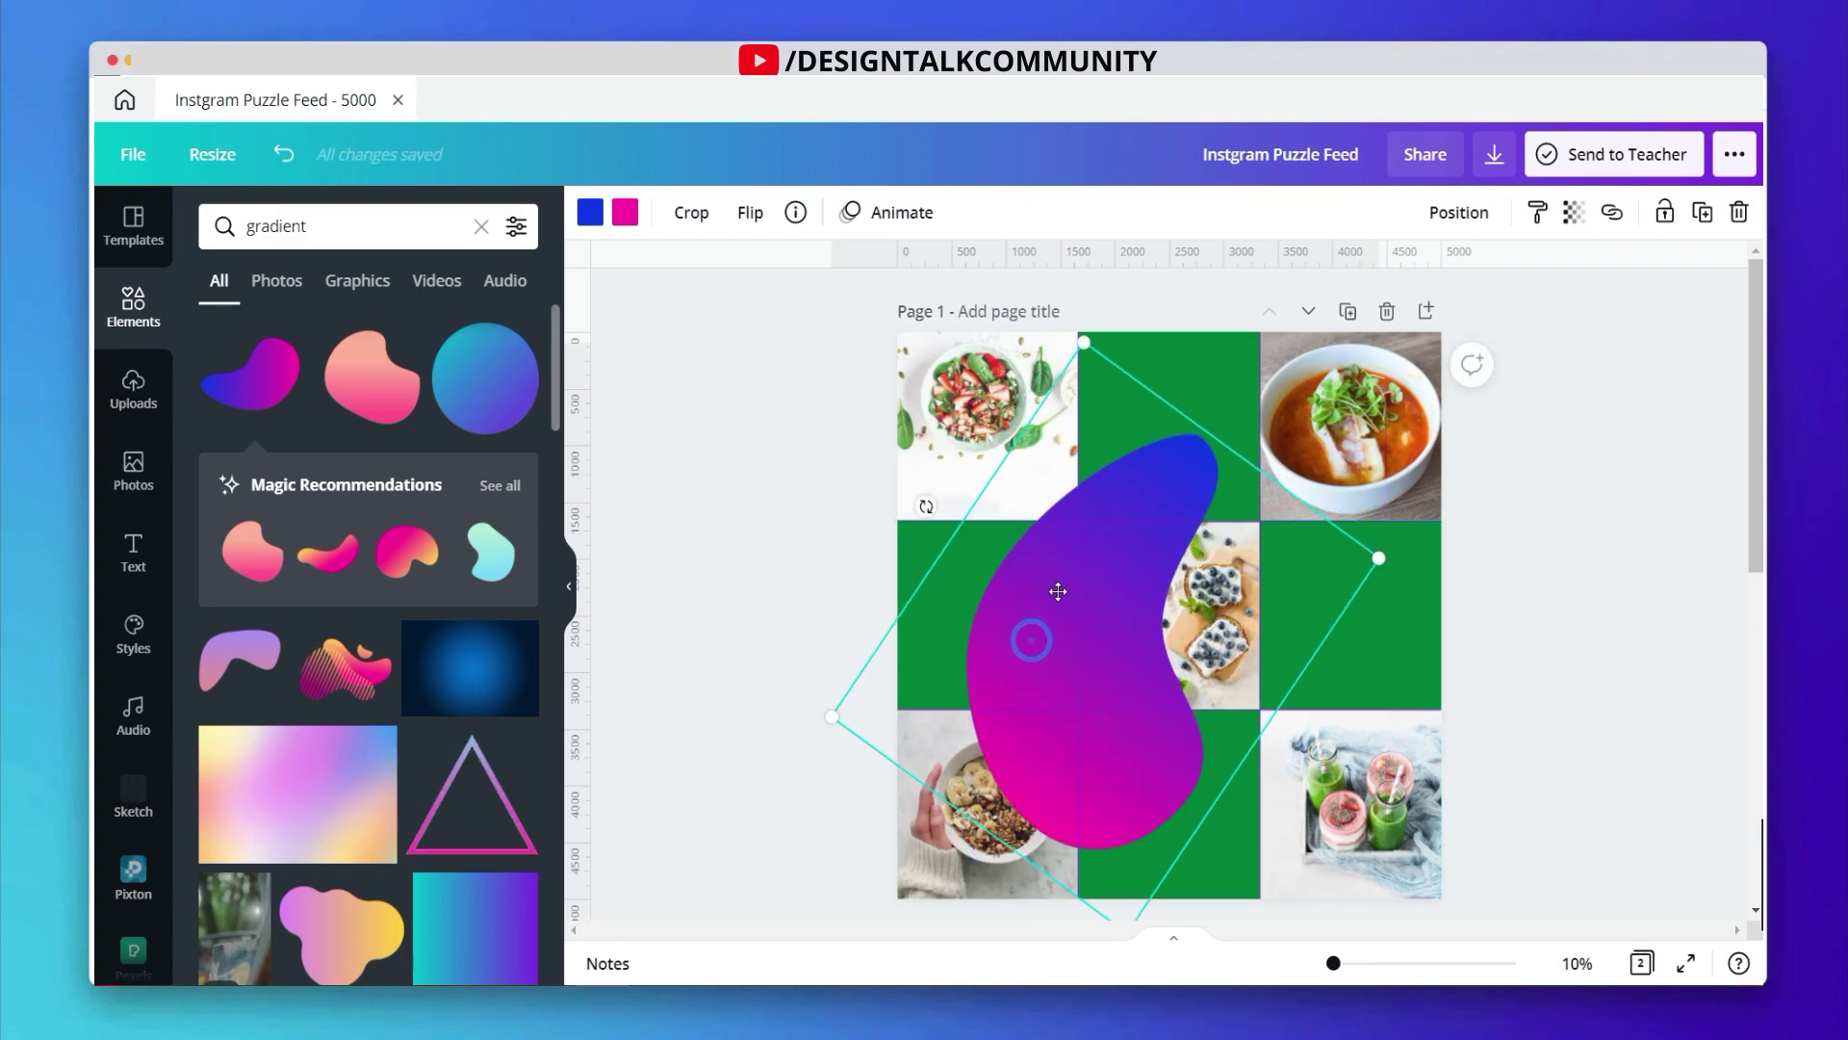
left_click_drag(1031, 639, 1040, 591)
Step: Try sending the blob behind the grid cells, and bring it back to the front
right_click(1040, 593)
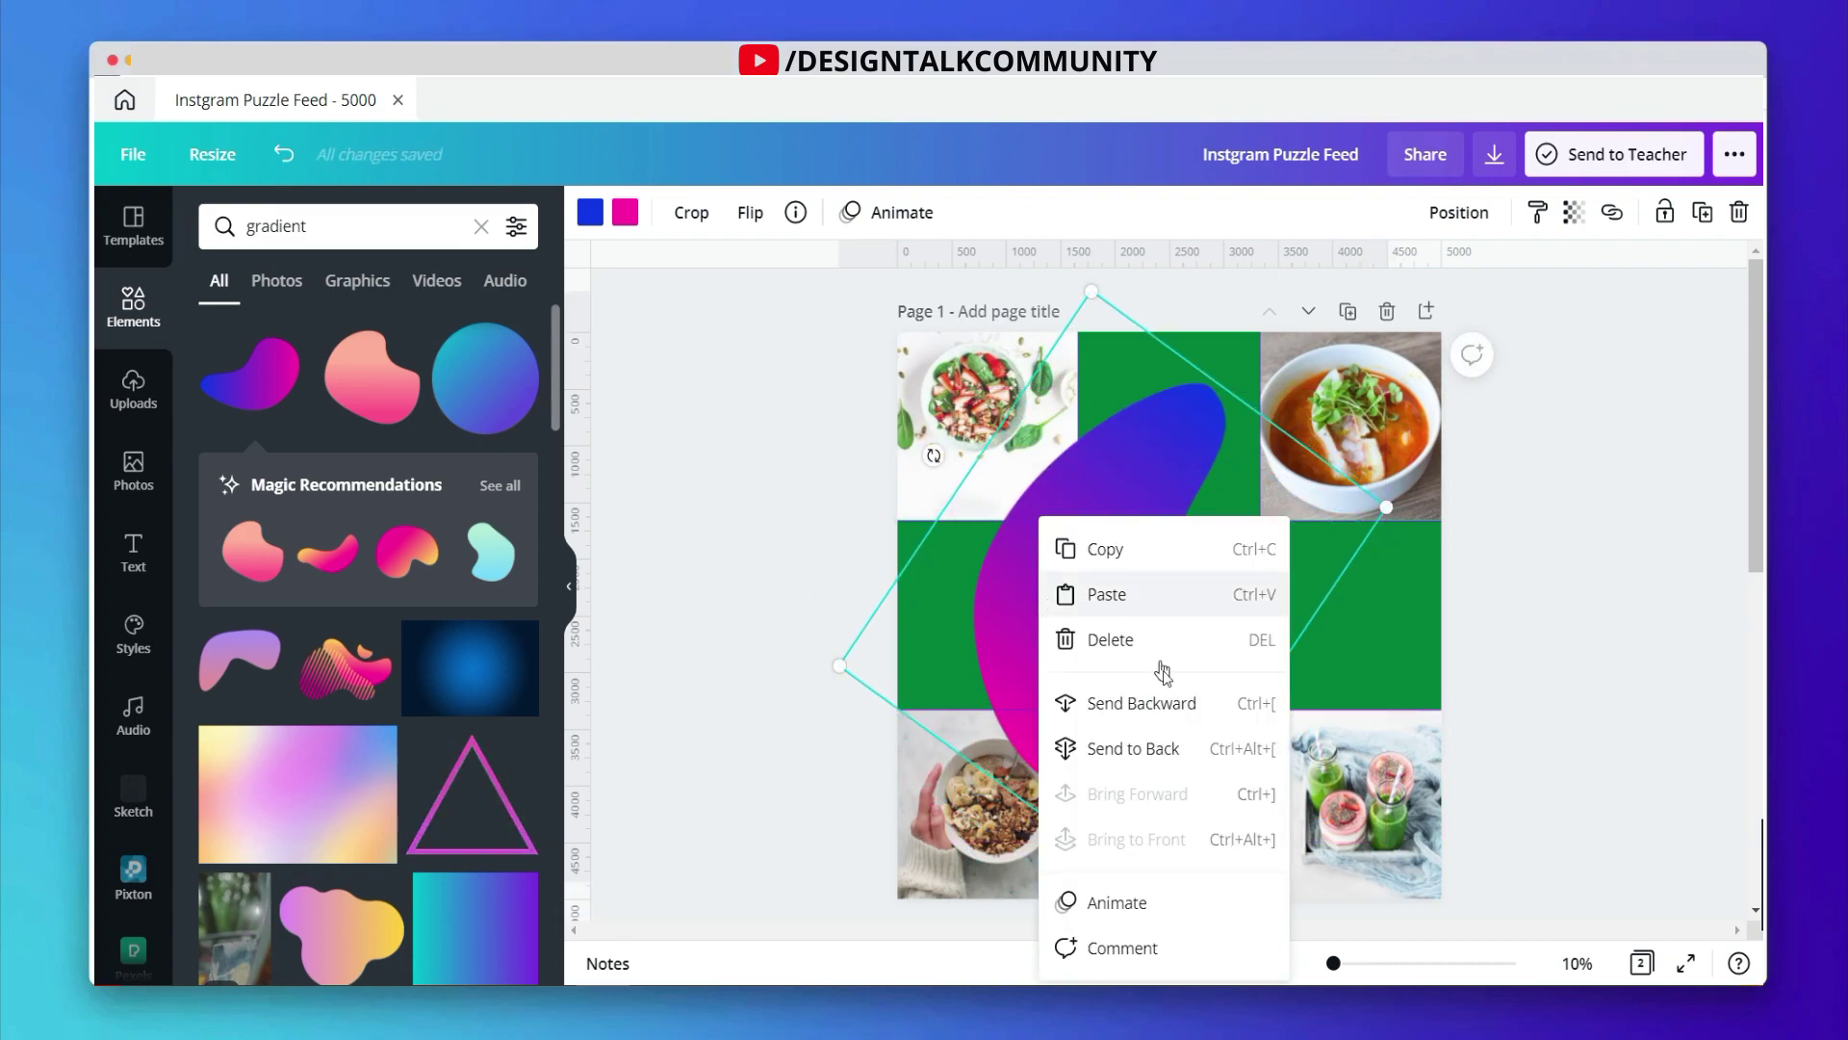
left_click(1179, 751)
left_click(1468, 210)
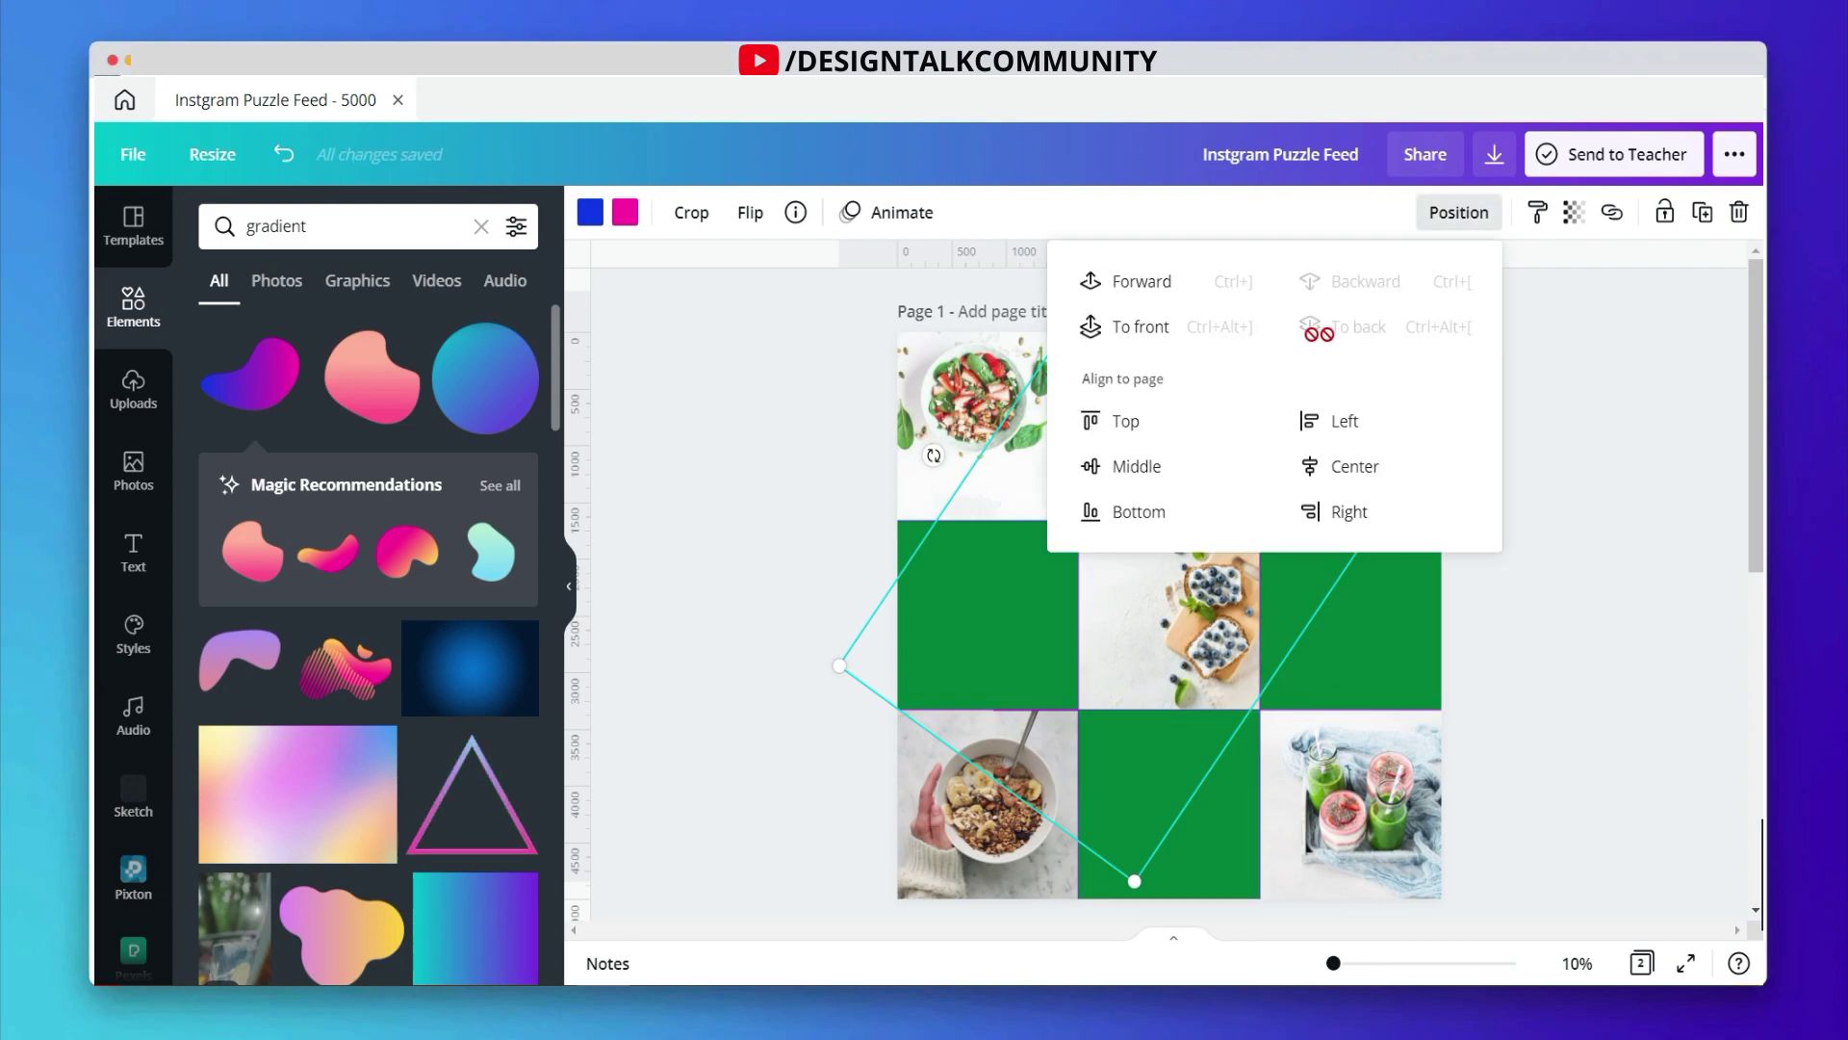
left_click(1140, 328)
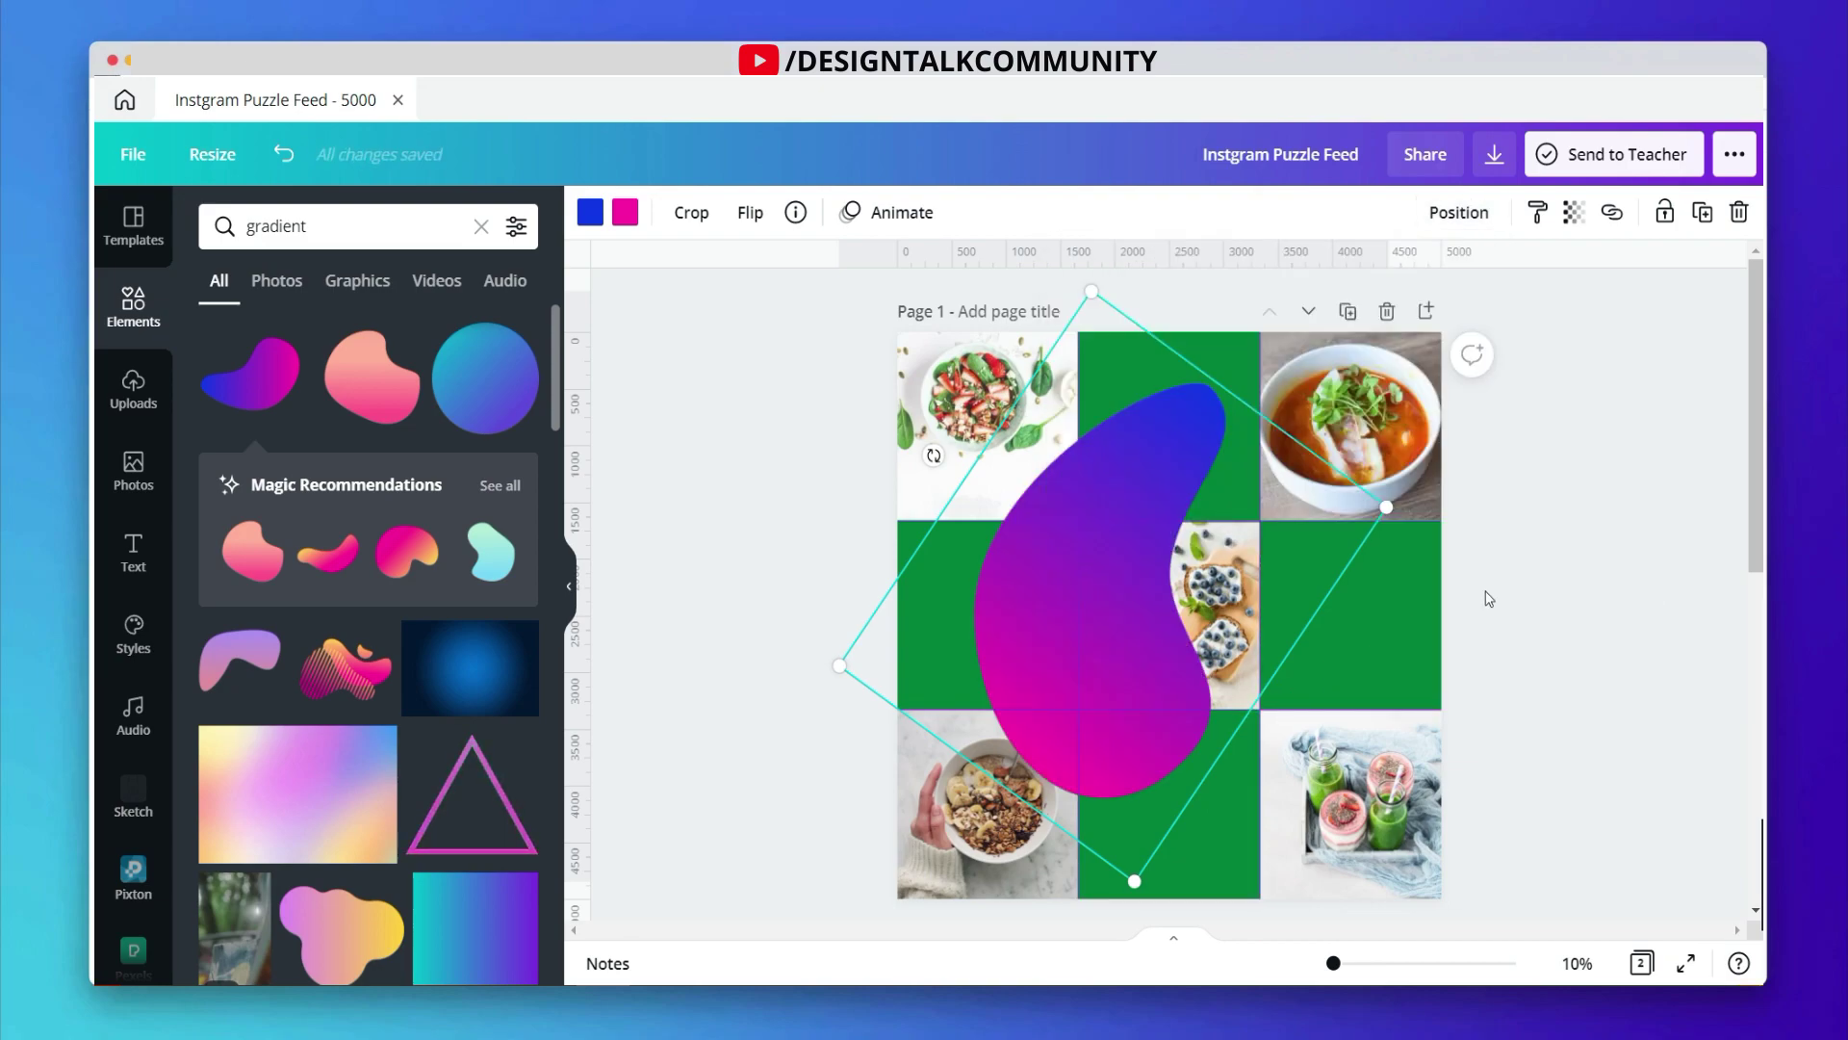
right_click(1190, 601)
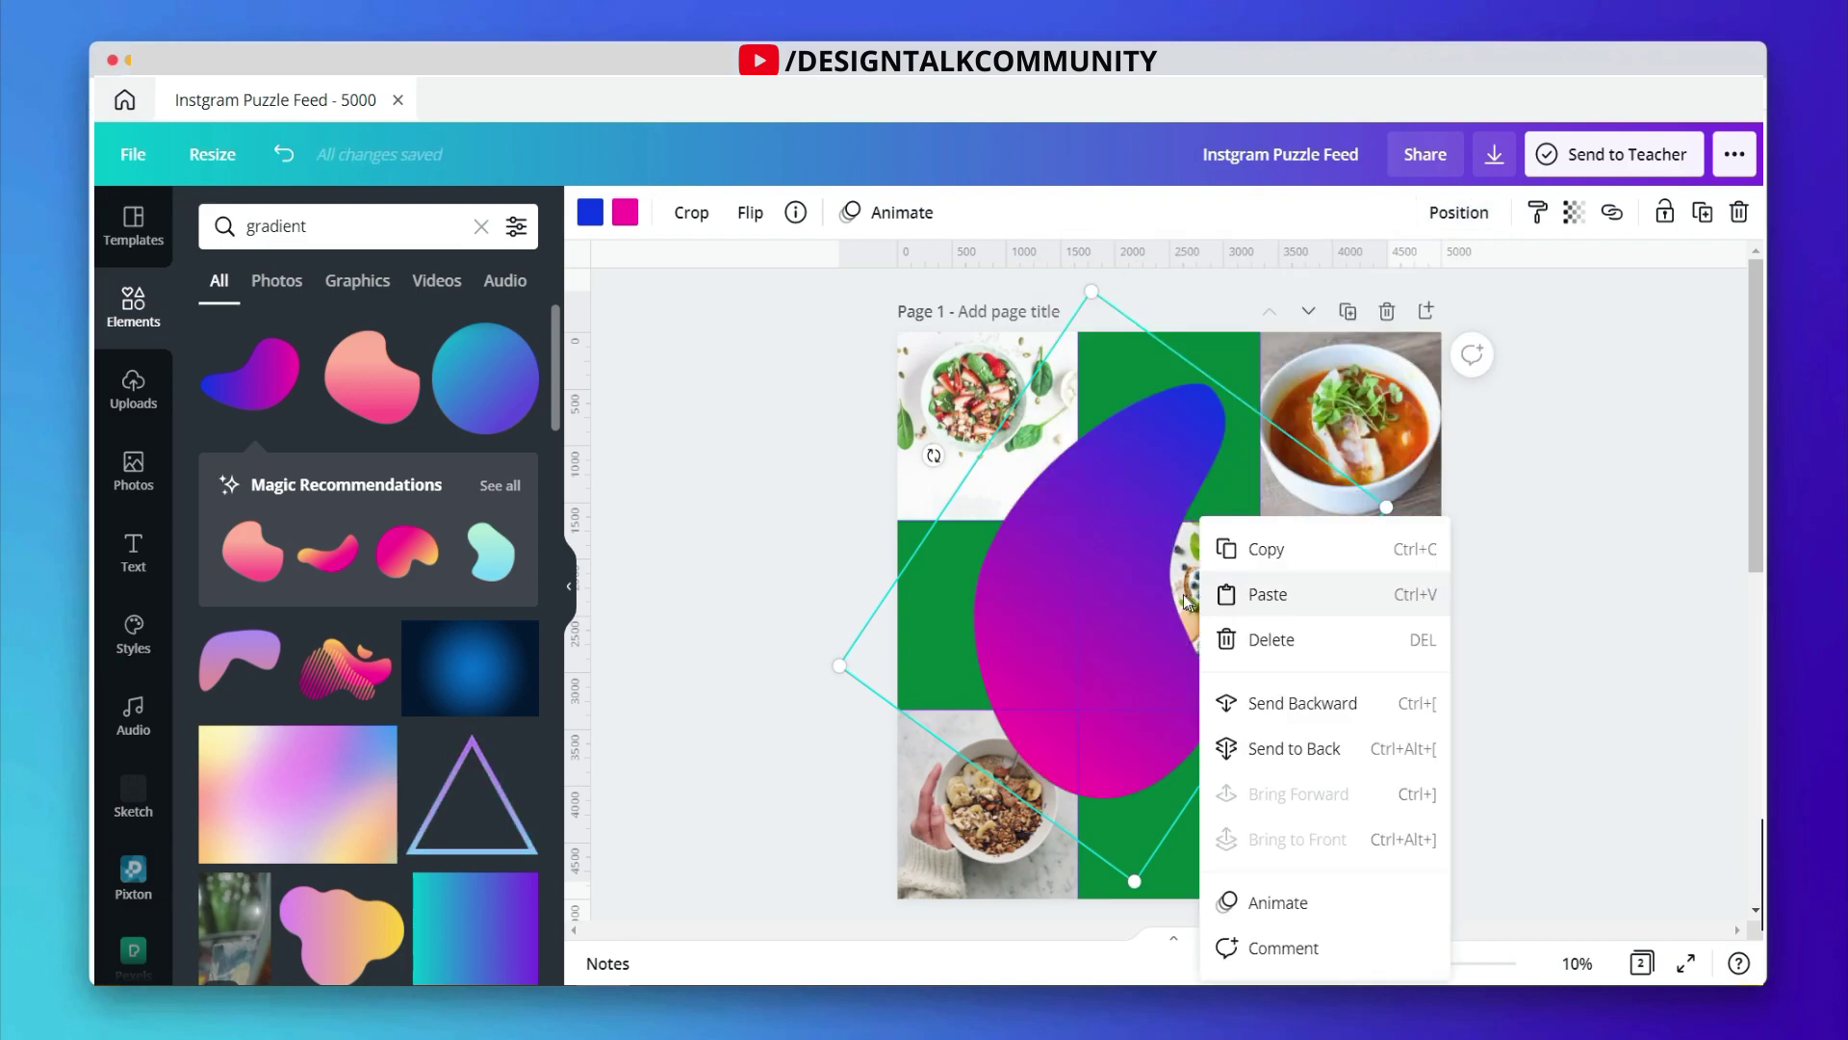
left_click(1236, 715)
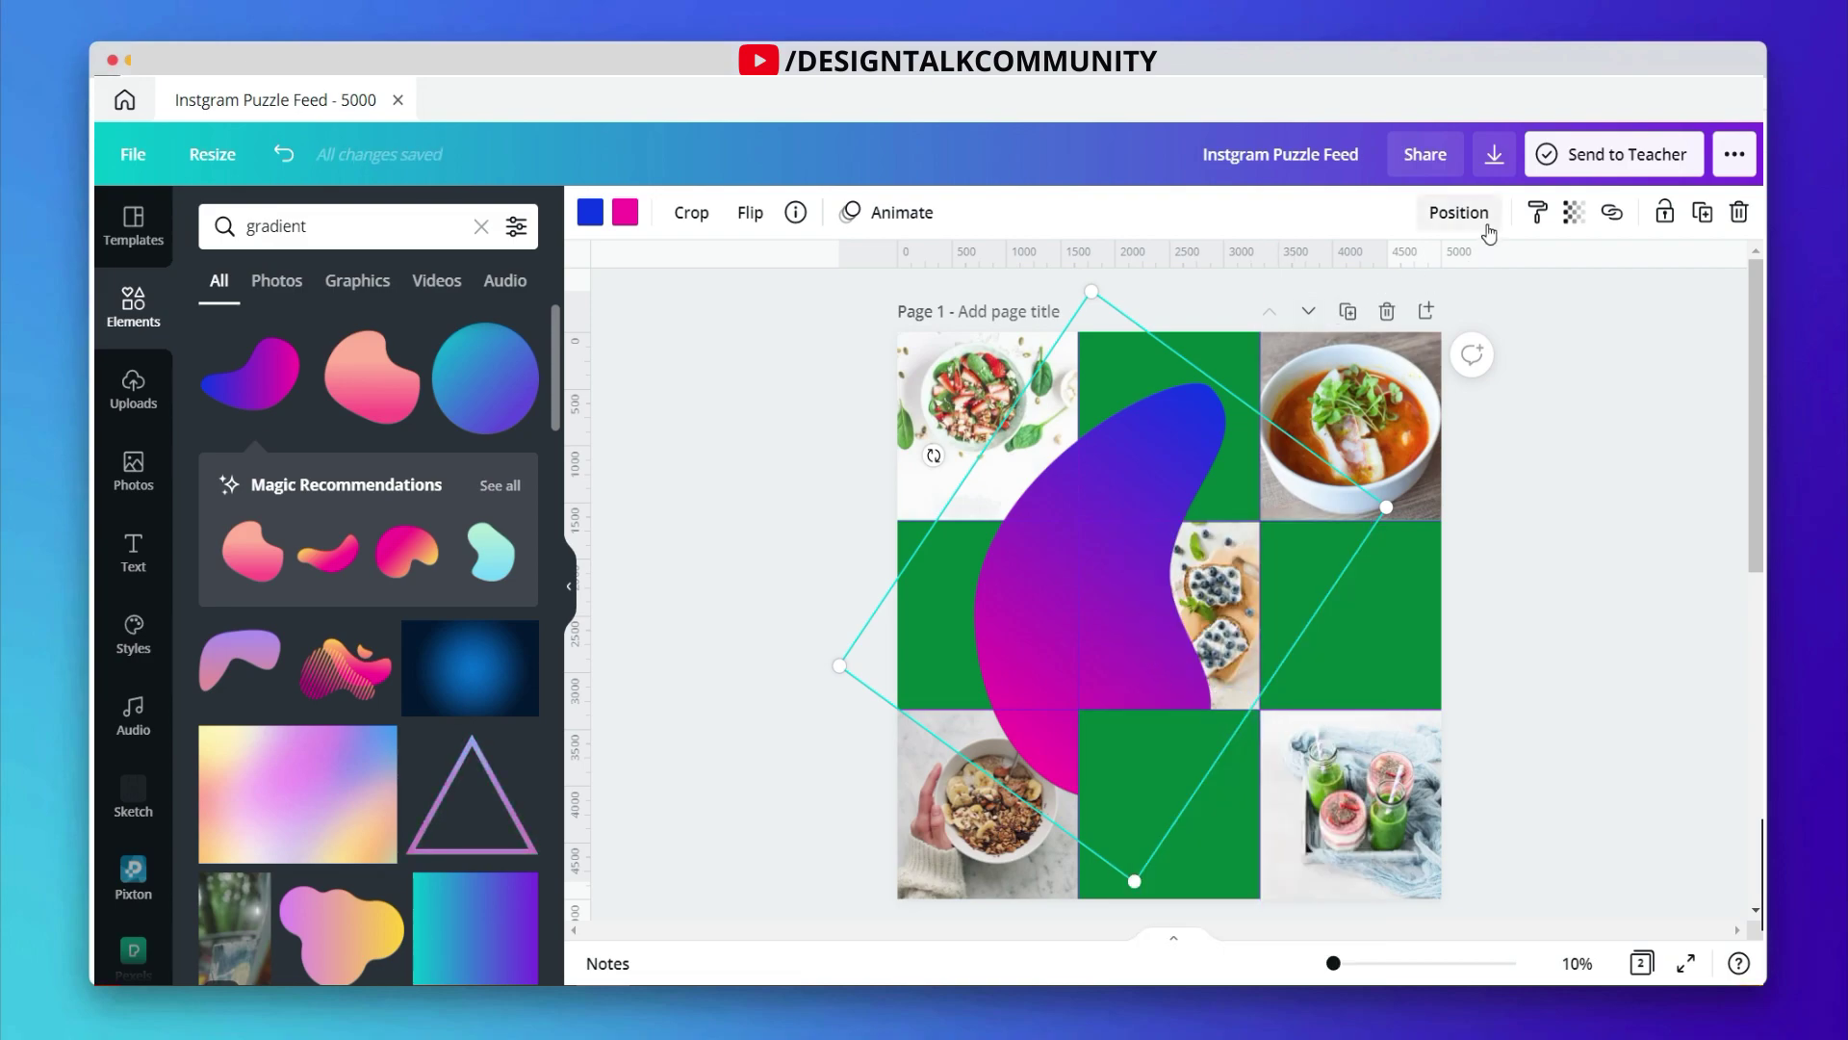
left_click(1458, 212)
left_click(1117, 281)
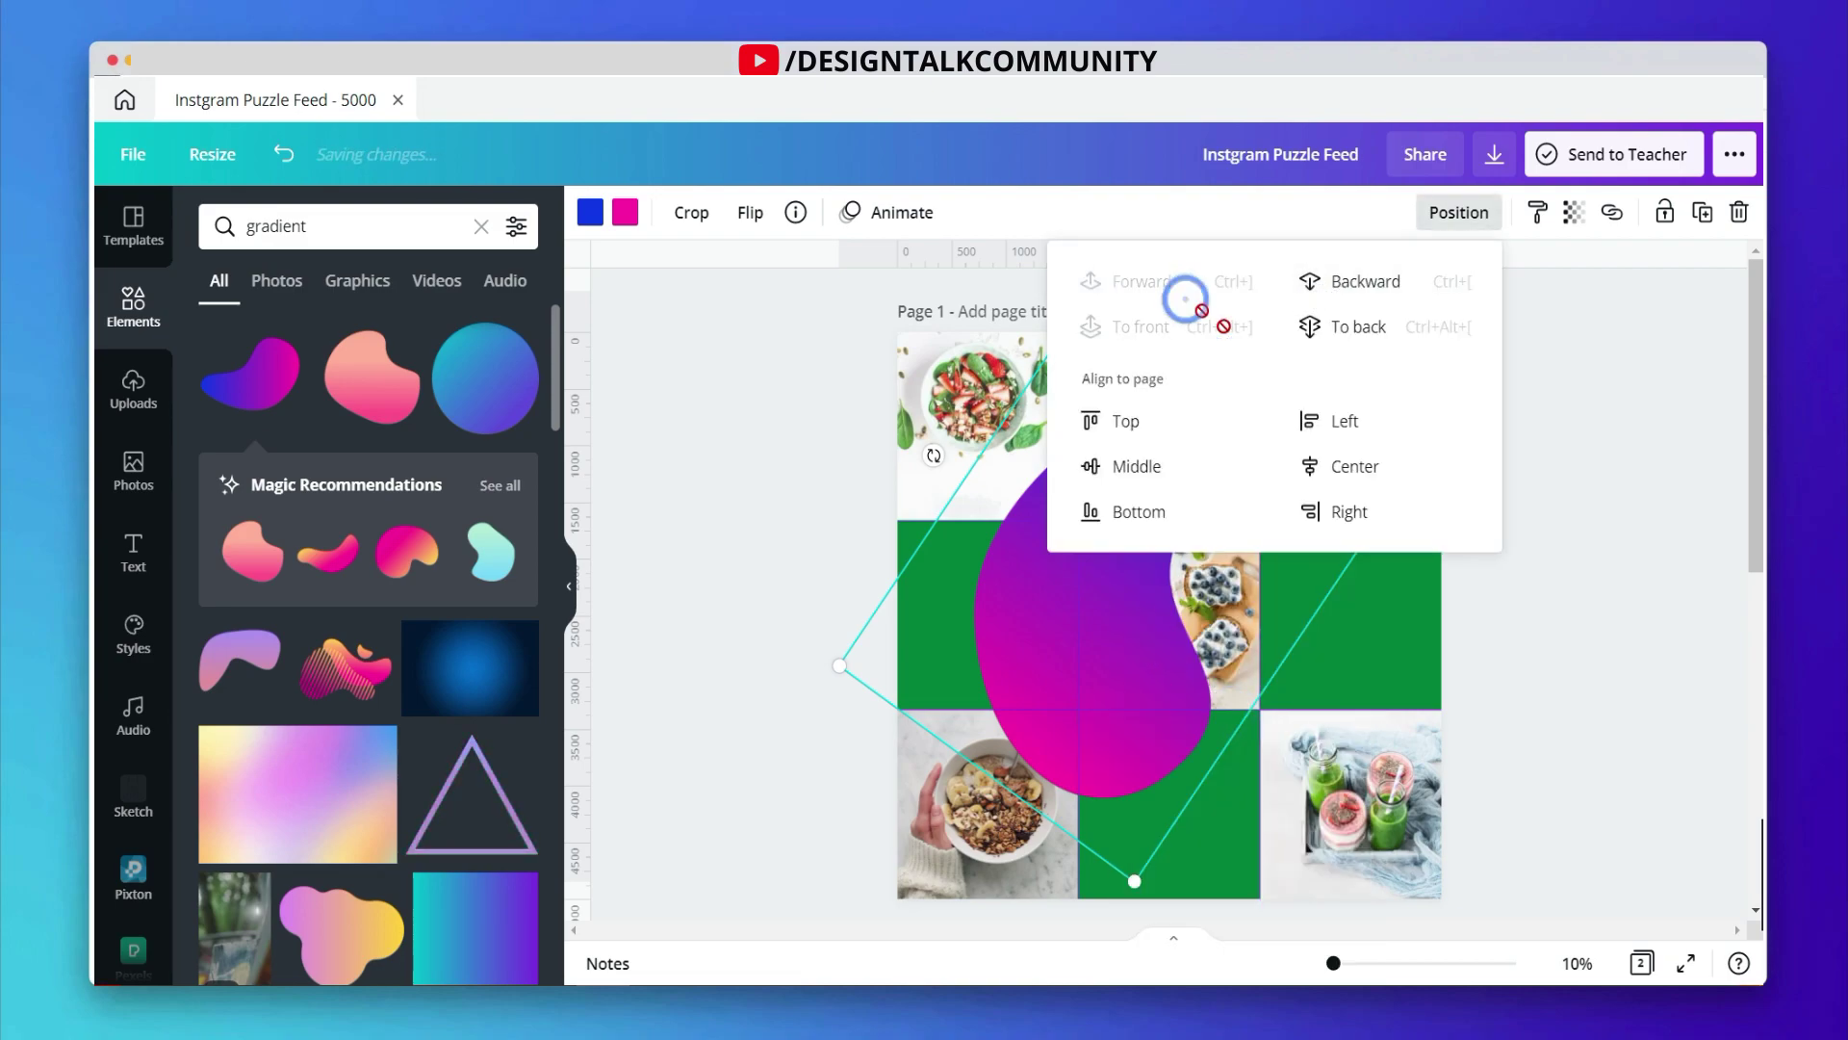
Step: Bring the centre, top-left and bottom-left photo cells in front of the gradient blob
left_click(1234, 632)
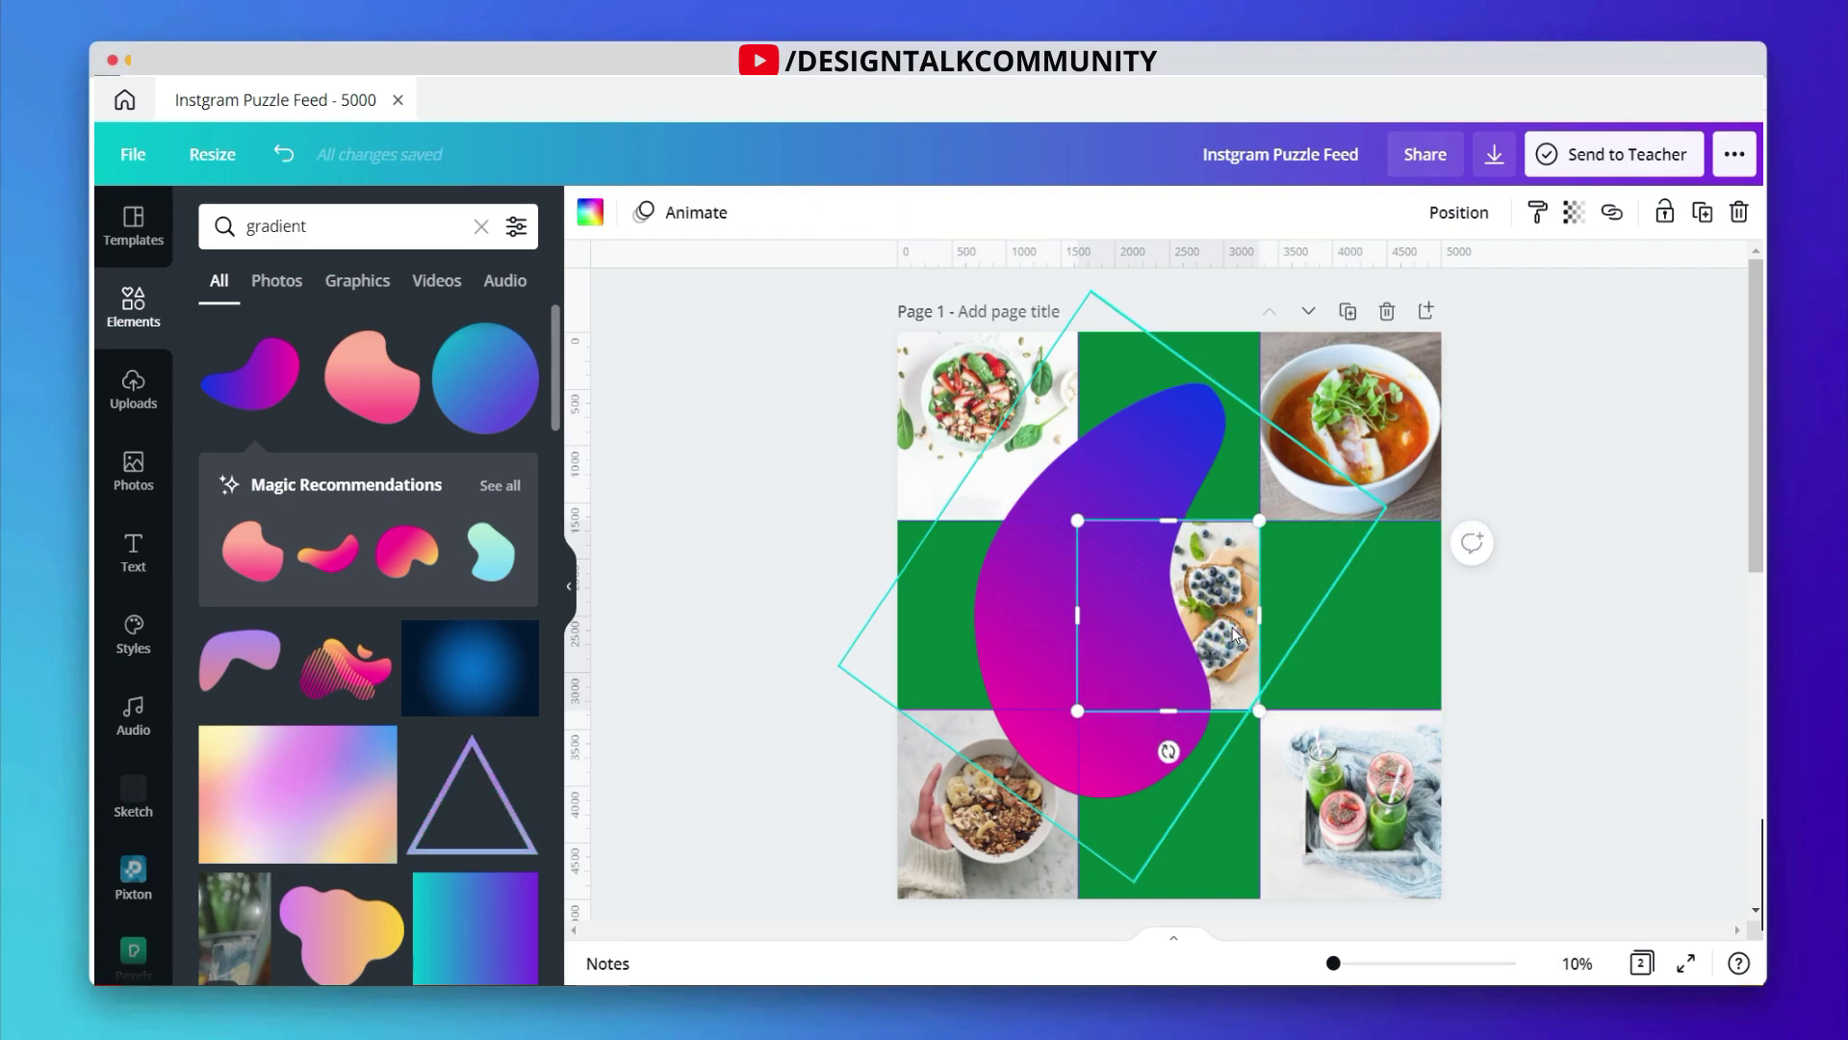
left_click(1434, 224)
left_click(1197, 328)
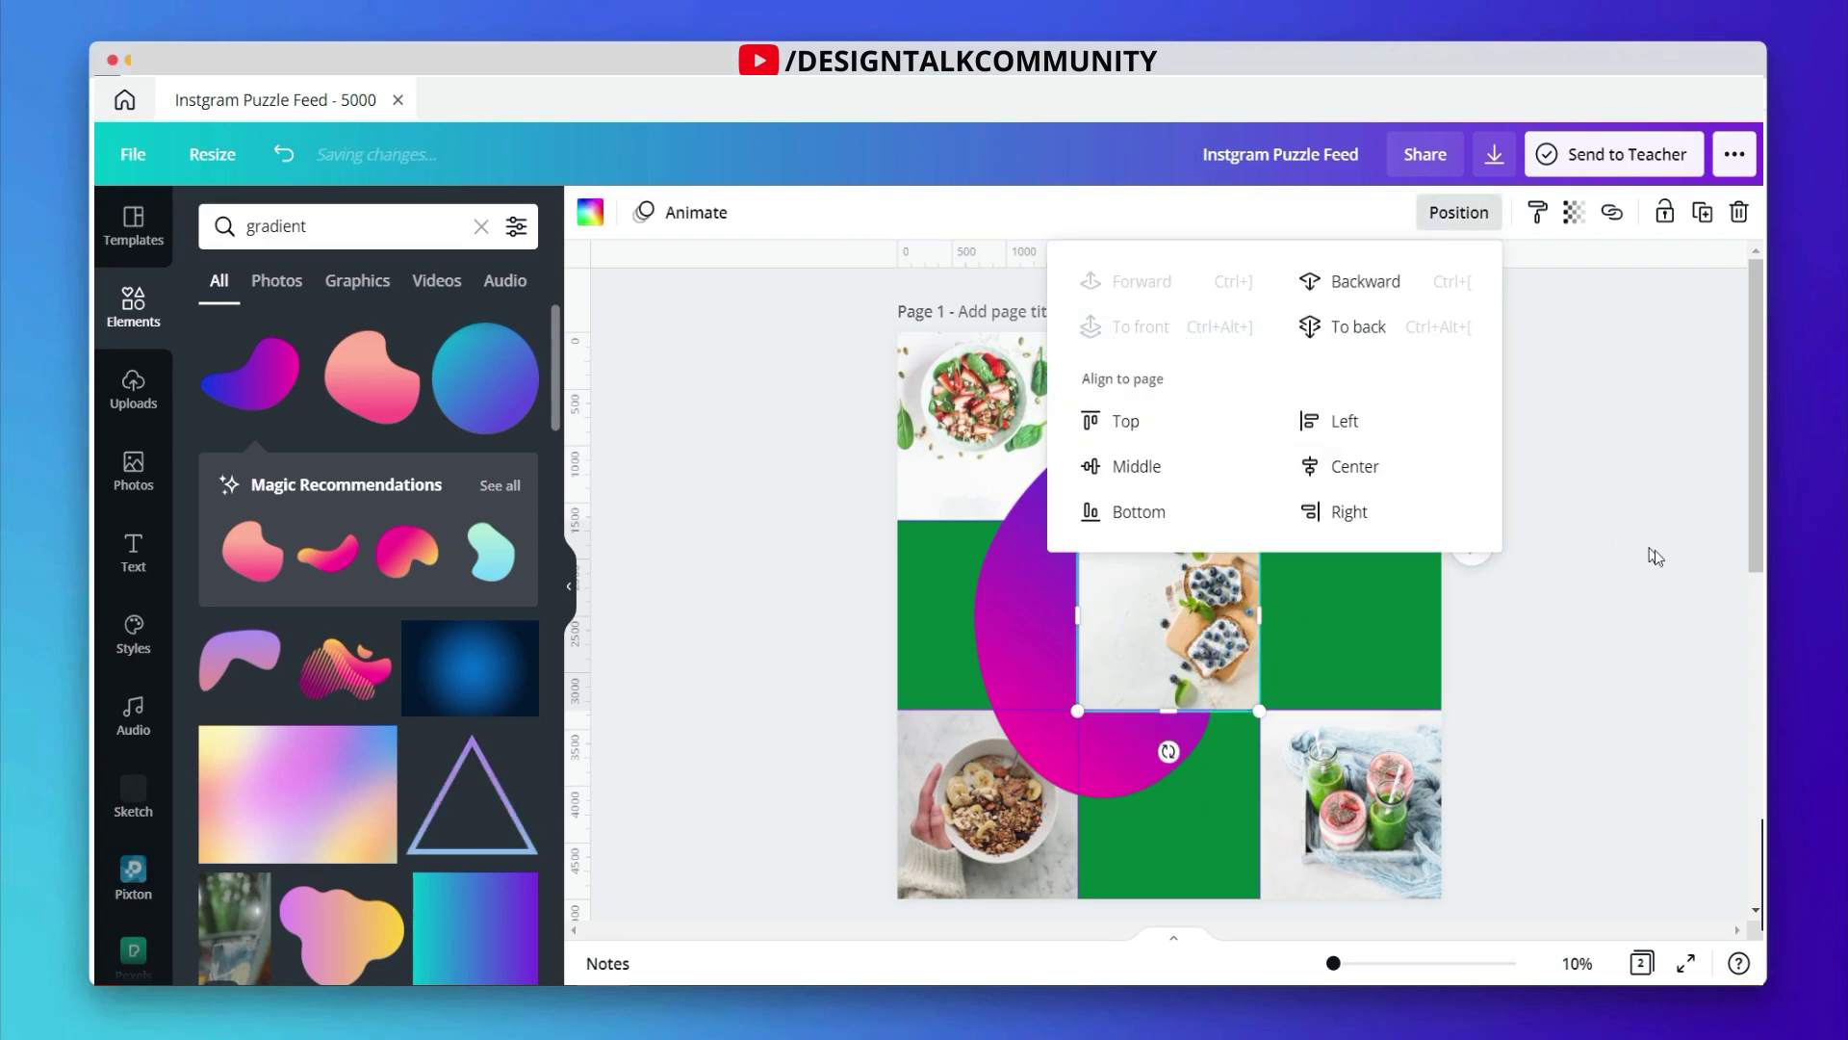
left_click(1008, 433)
left_click(1458, 211)
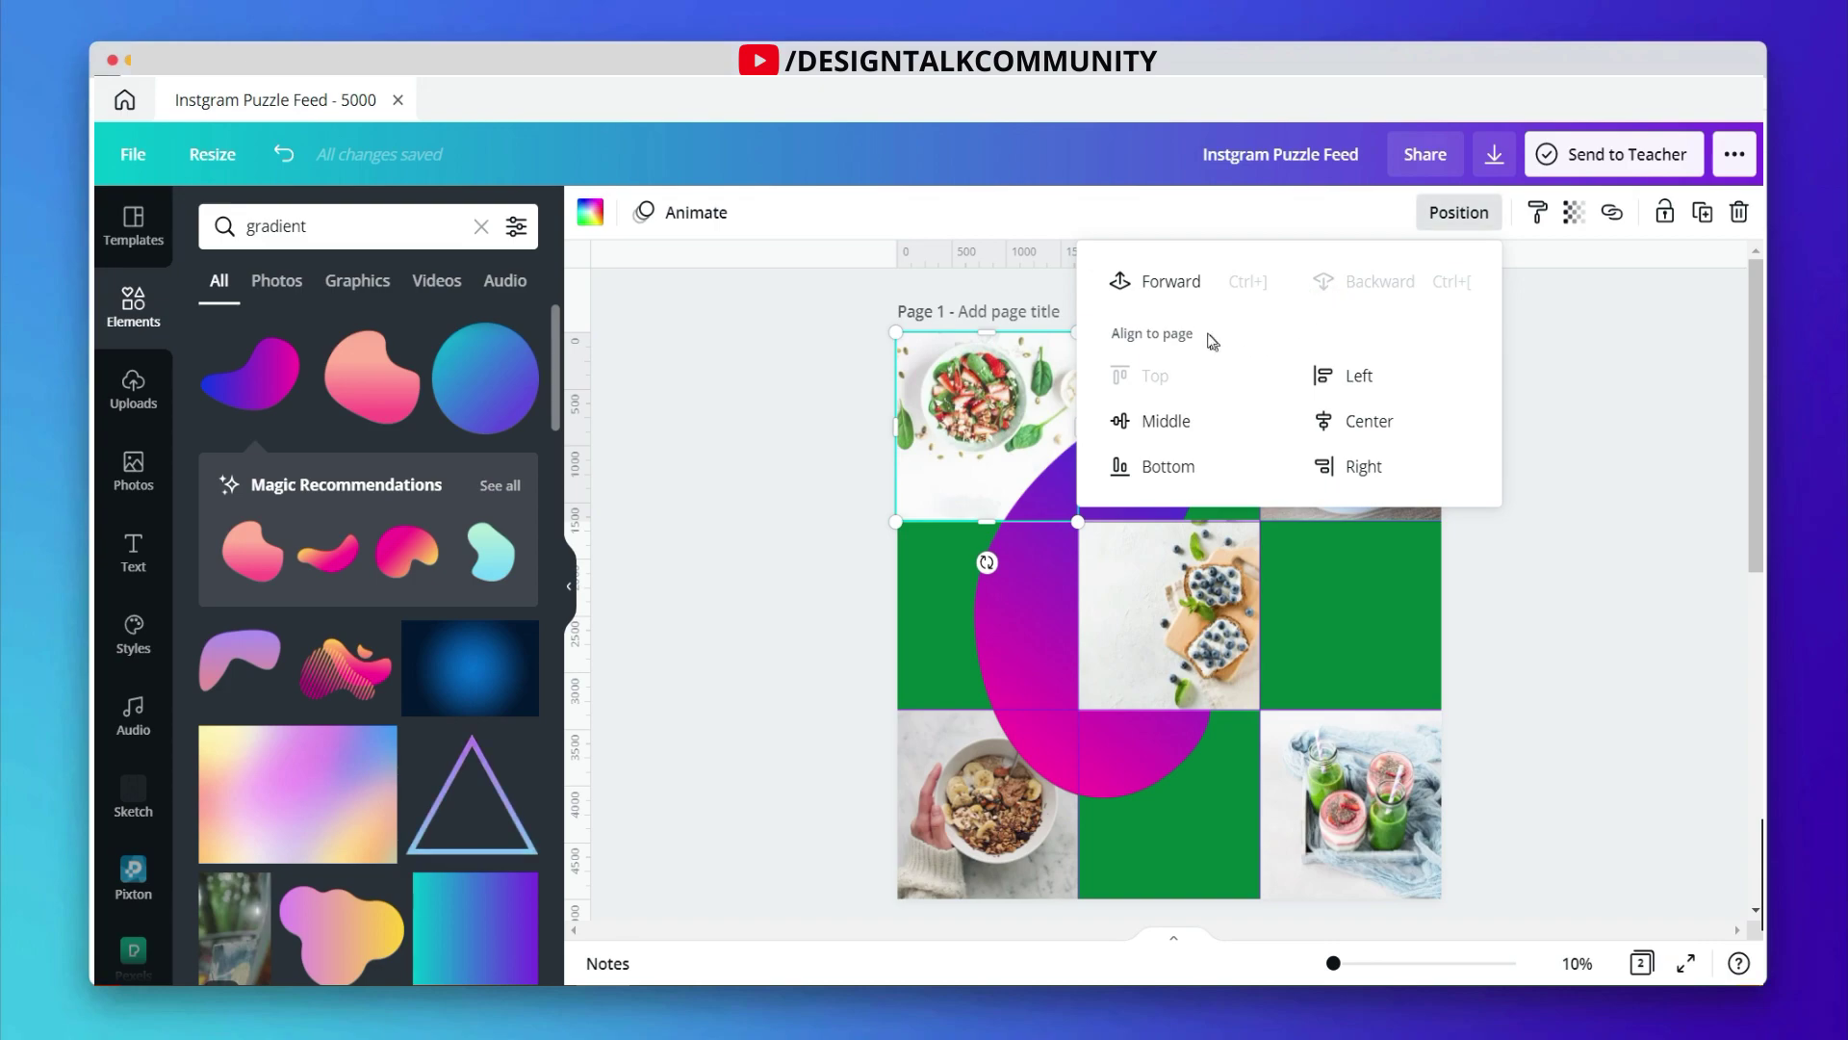
left_click(1187, 289)
left_click(1458, 212)
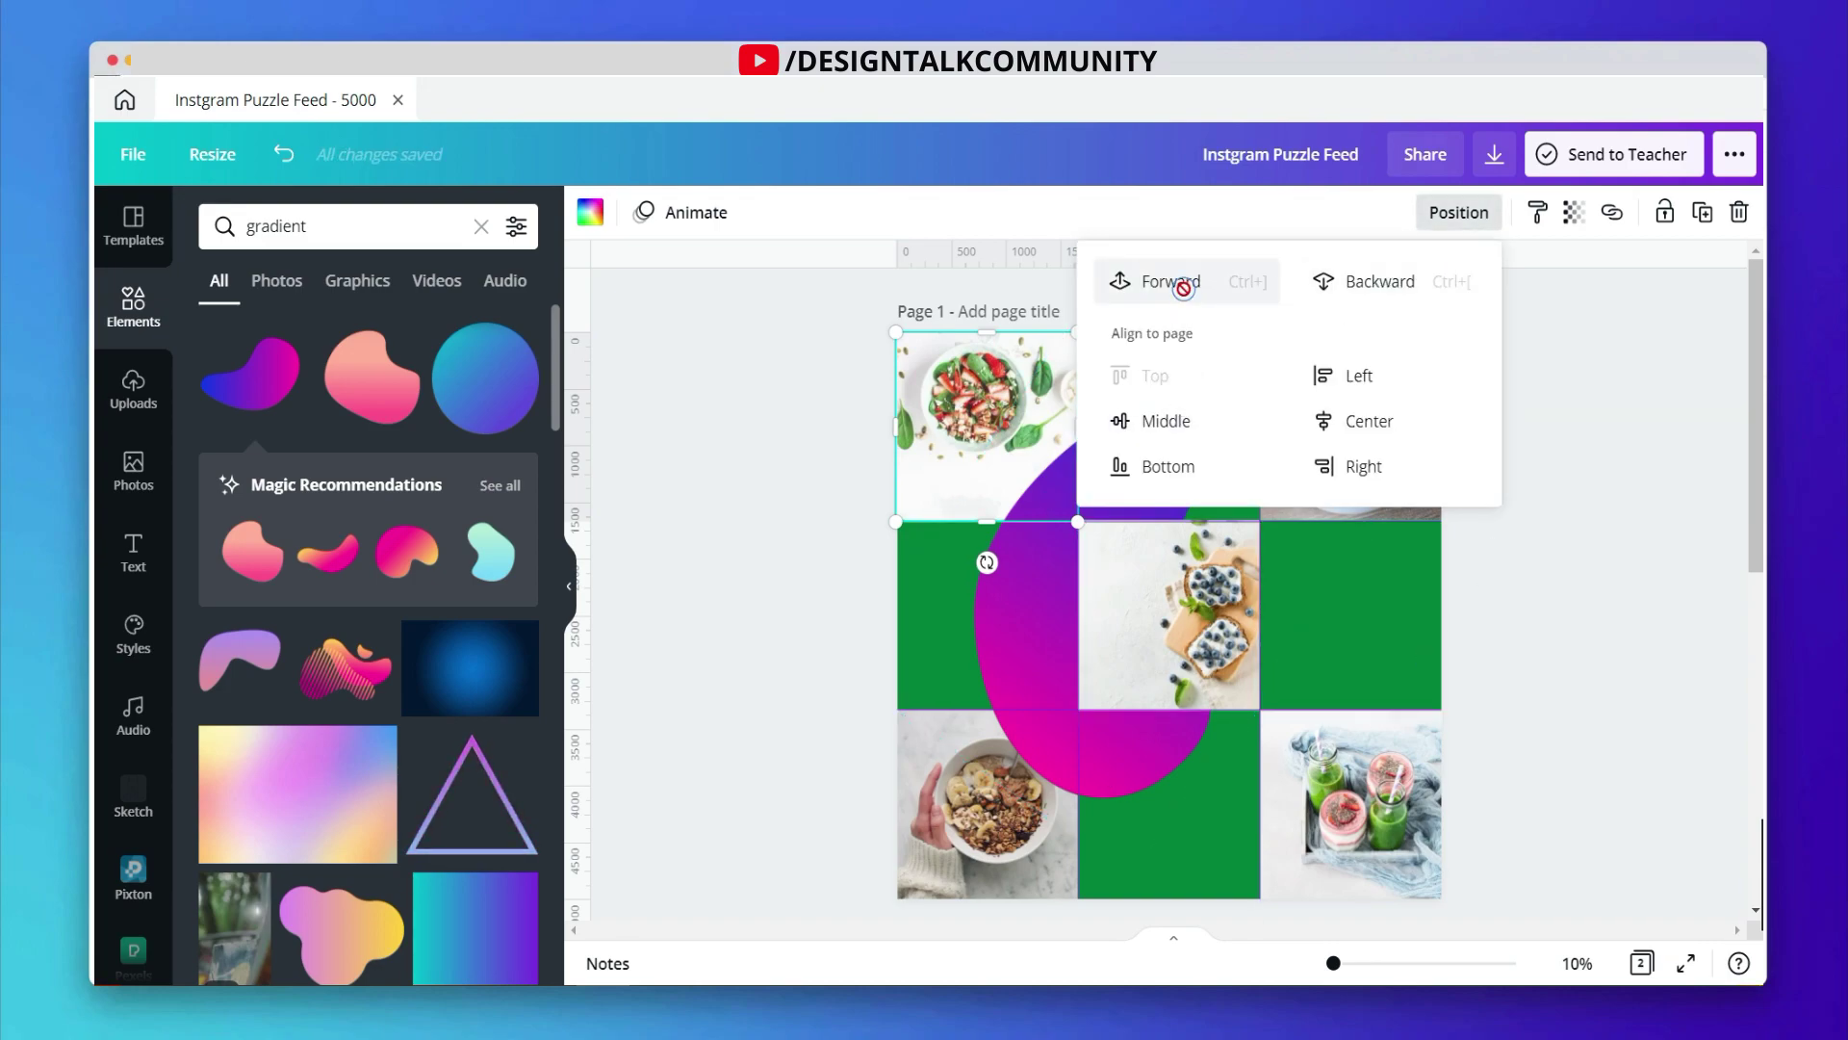
left_click(783, 413)
left_click(992, 847)
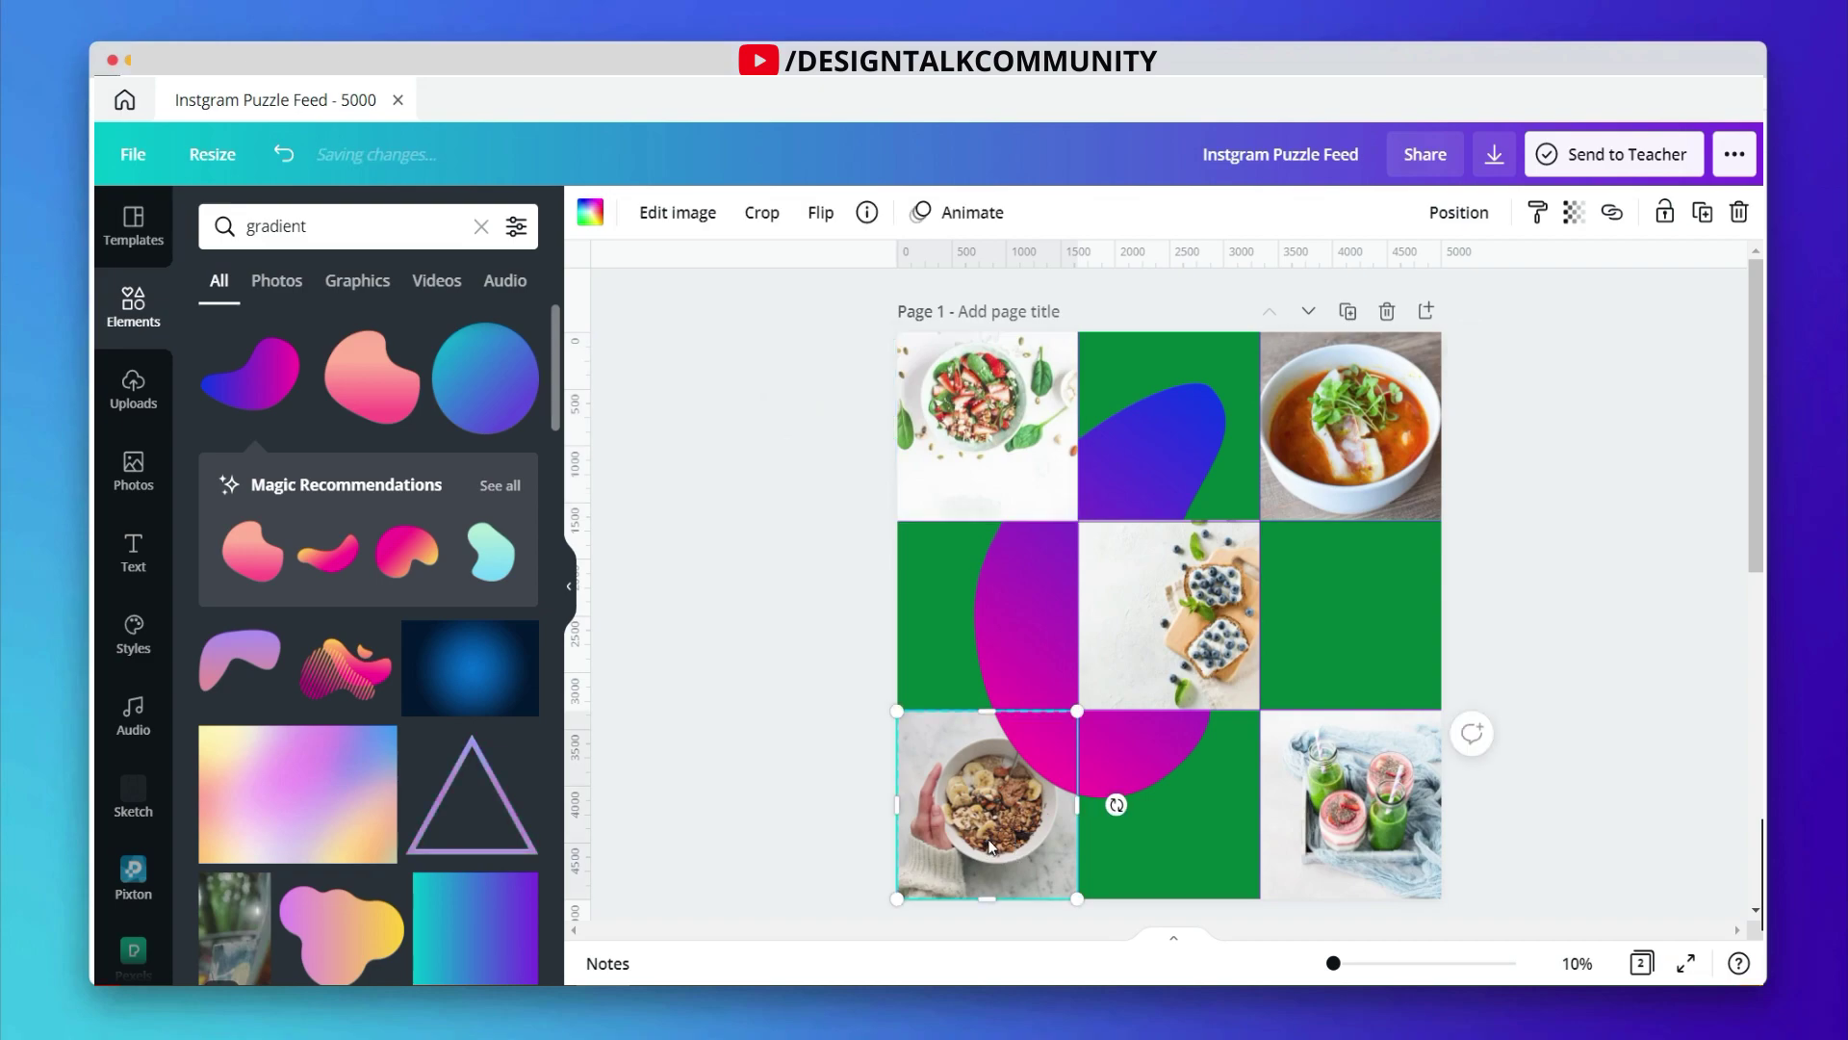
left_click(1451, 213)
left_click(1151, 280)
left_click(1579, 536)
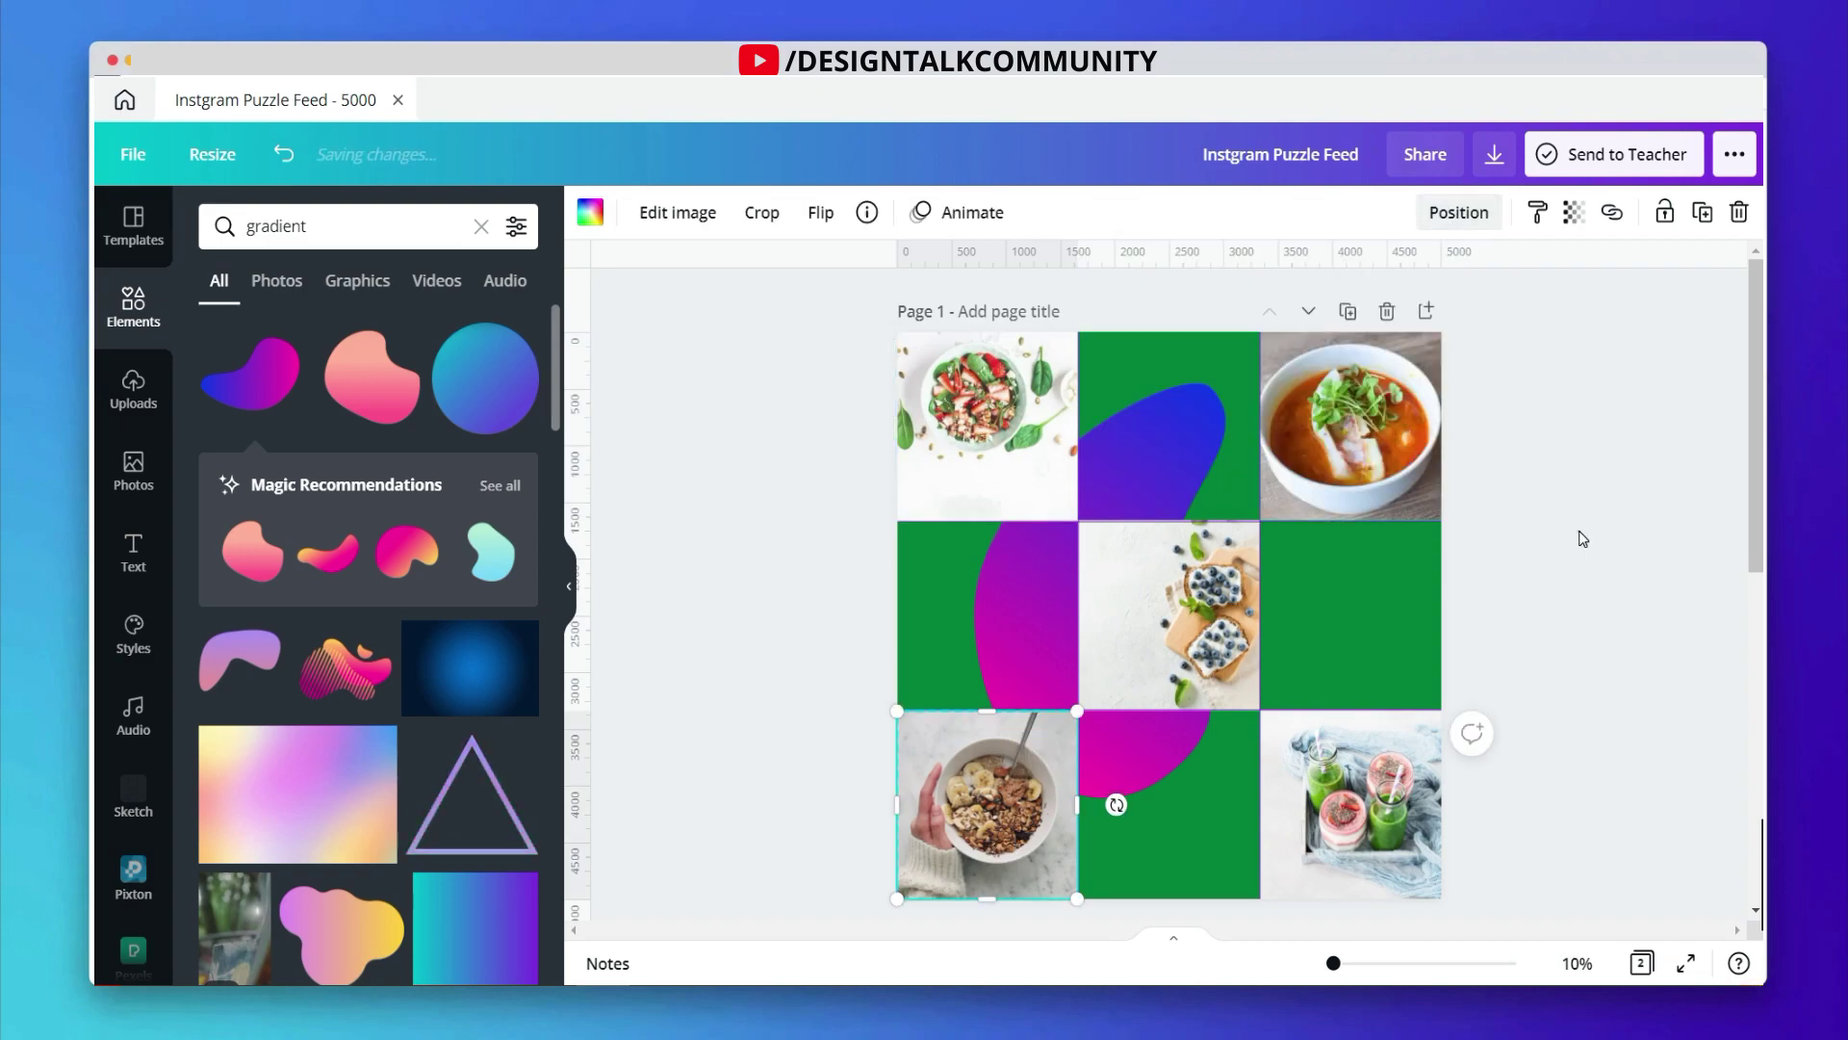
Step: Nudge the blob down slightly and change both of its gradient colours to the document's yellow
left_click(1192, 424)
left_click_drag(1192, 424, 1189, 440)
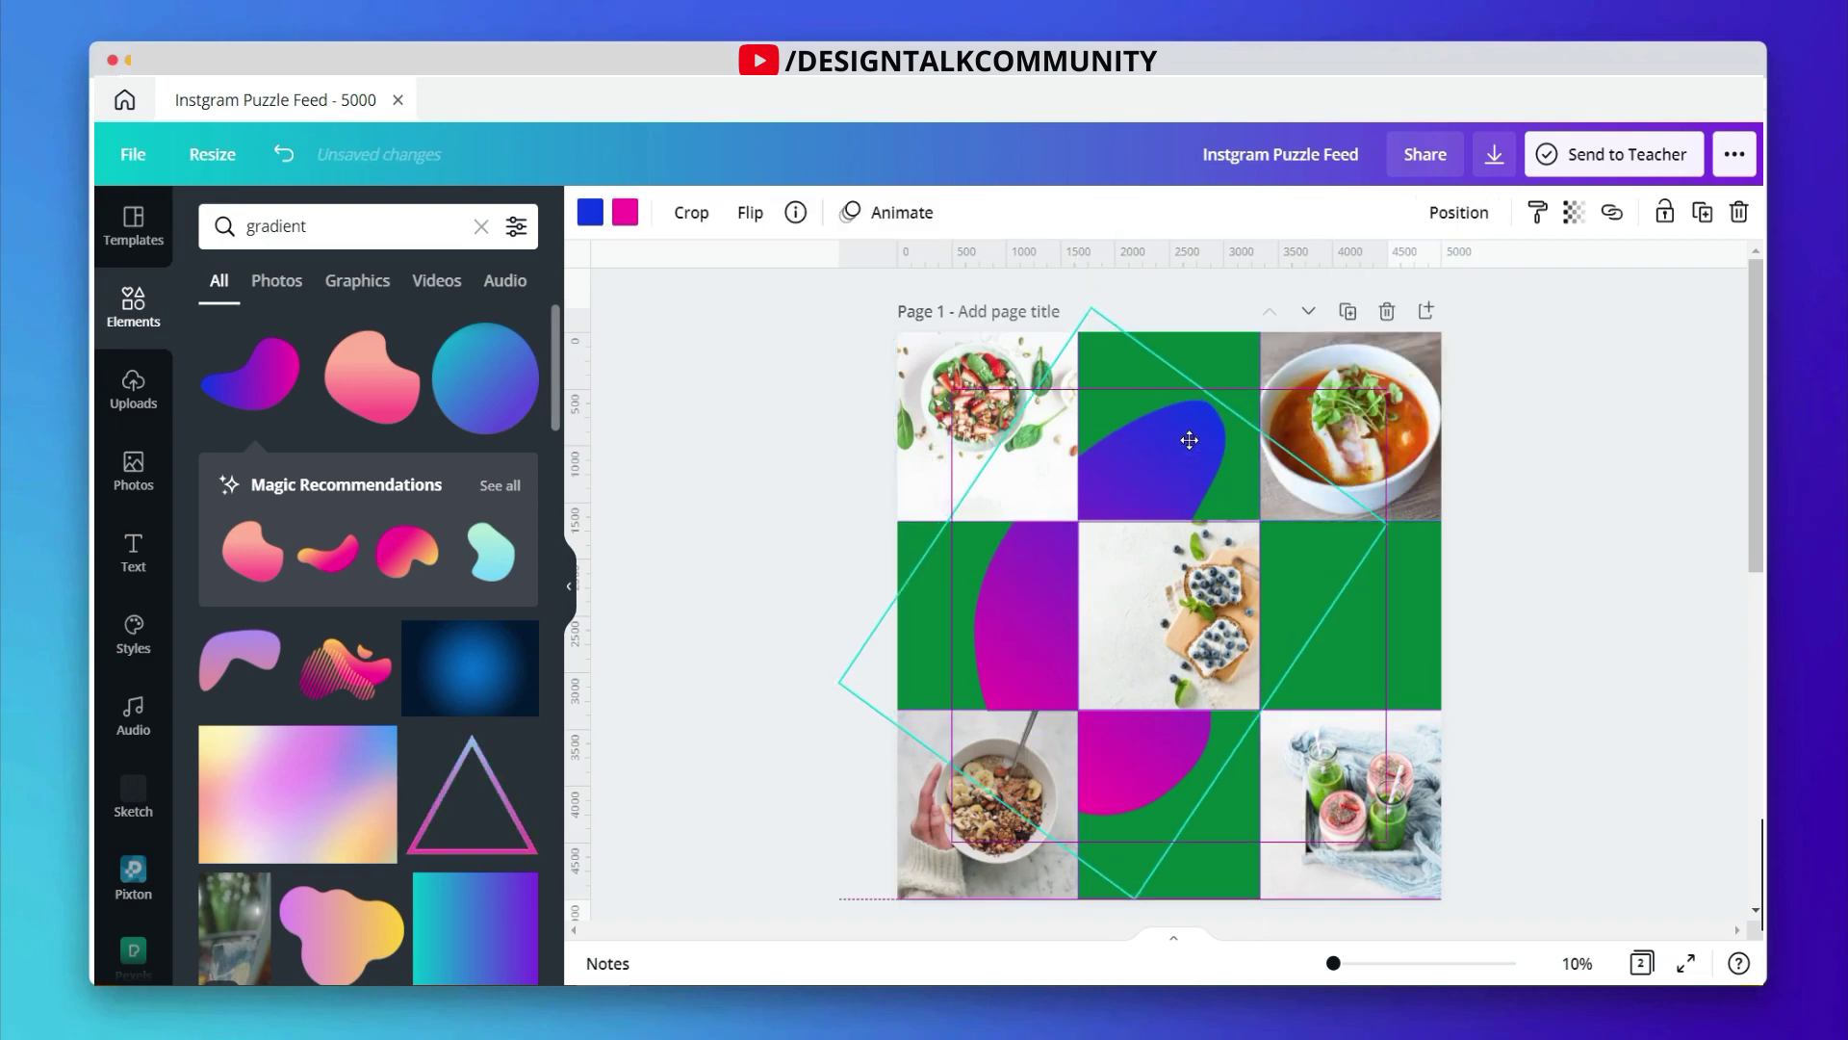
left_click(590, 212)
left_click(384, 327)
left_click(627, 216)
left_click(396, 330)
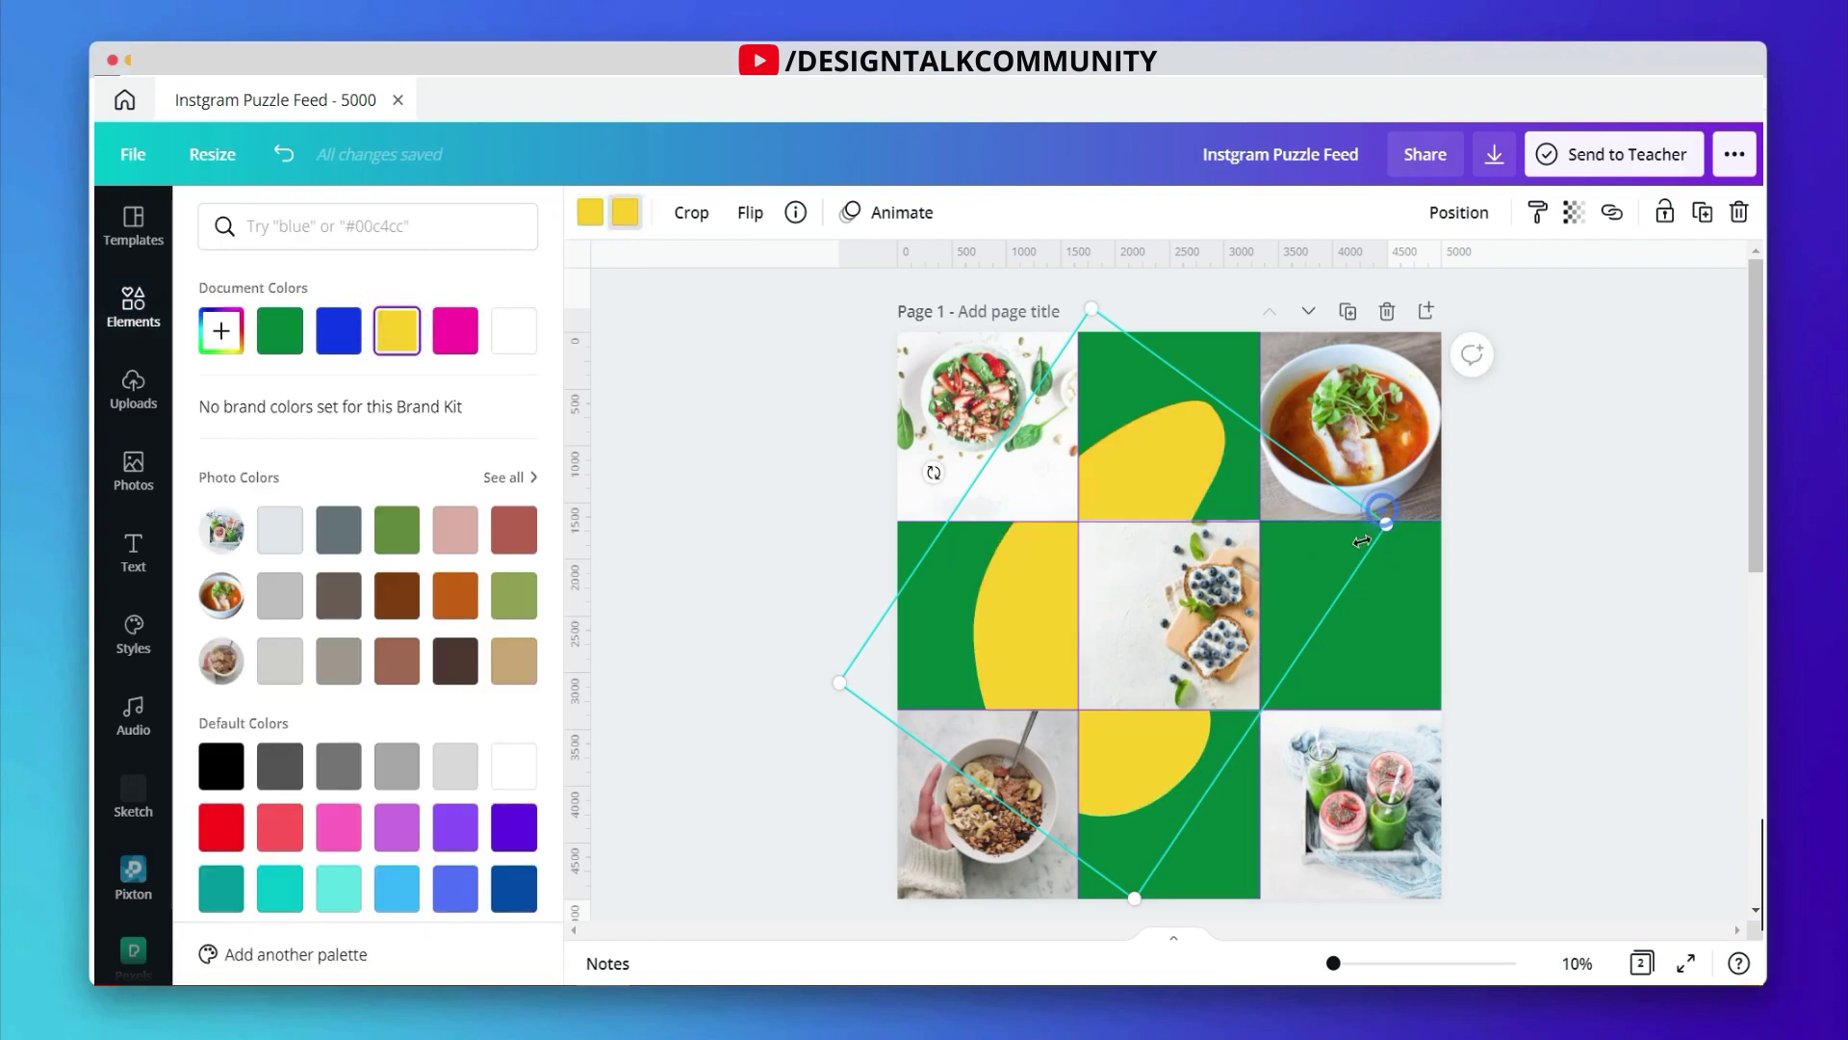
Step: Shrink the yellow blob slightly and shift it a little to the right
left_click_drag(1358, 544, 1349, 550)
left_click_drag(981, 631, 1008, 627)
left_click(709, 550)
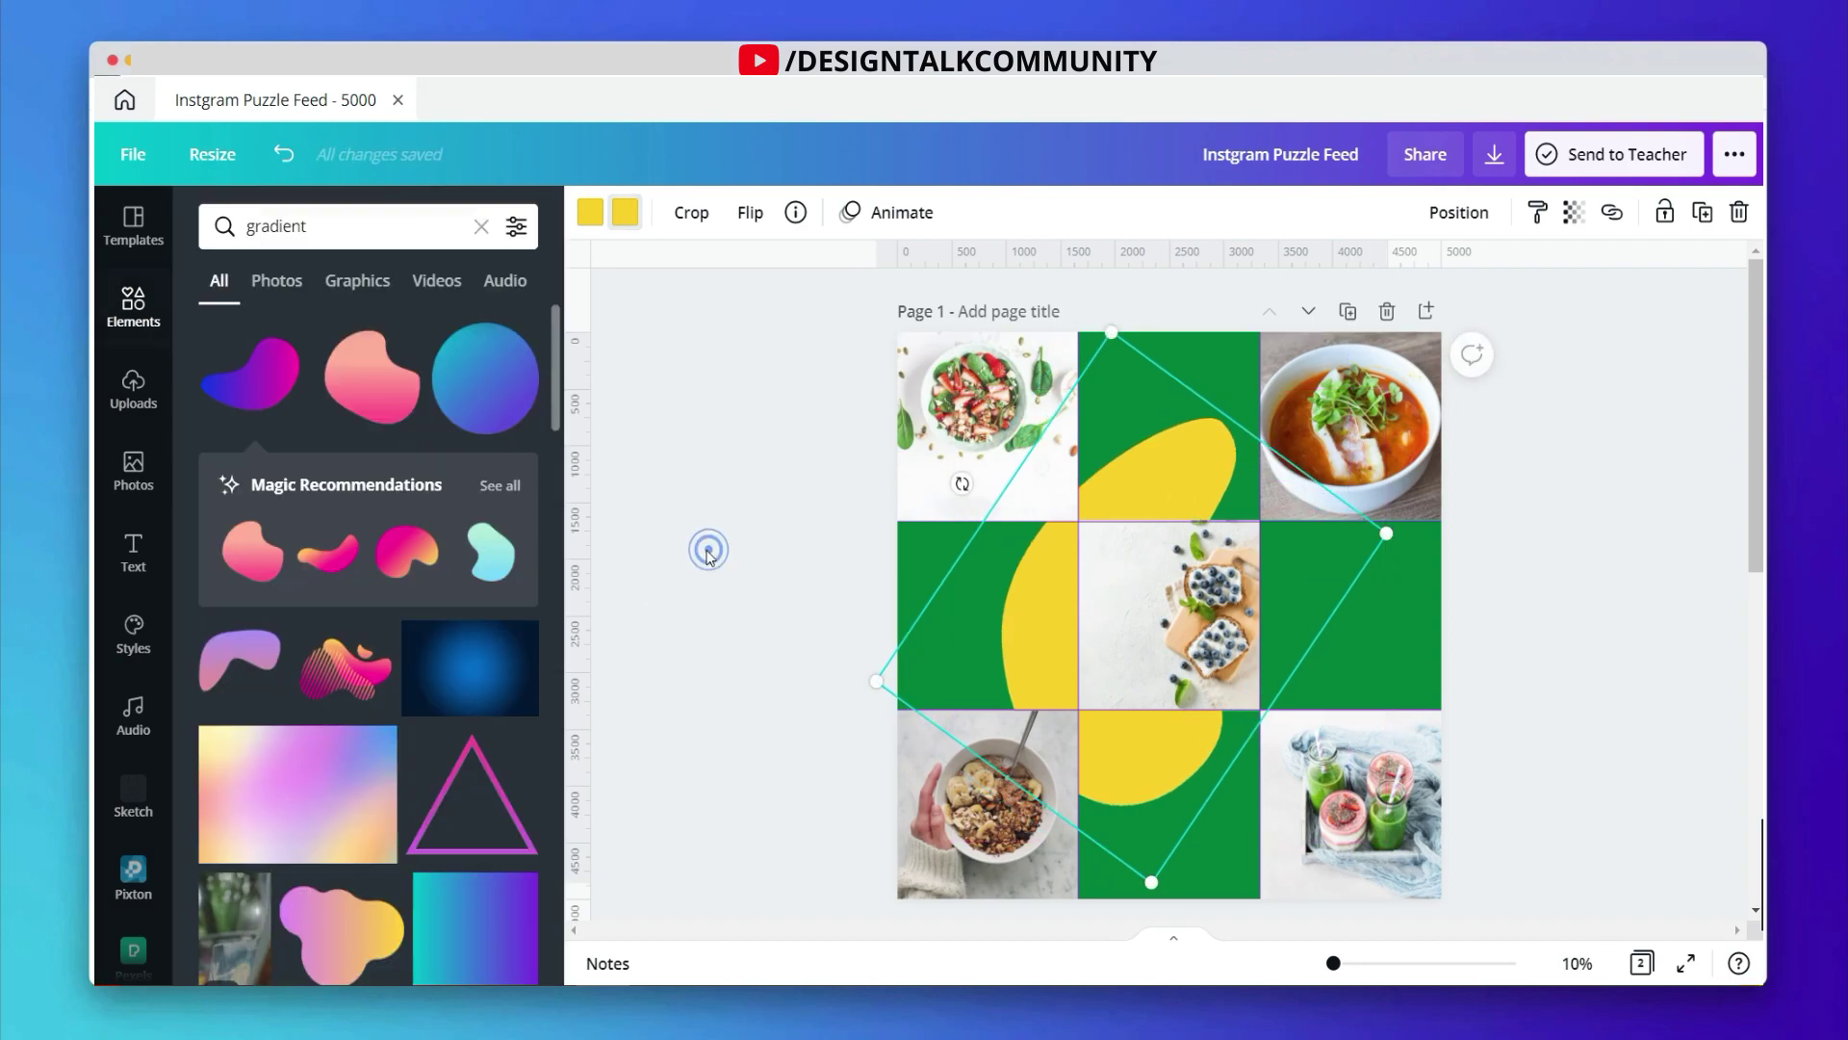
Step: Add the peach-to-pink blob over the lower-right cells and shift the yellow blob slightly left
left_click_drag(371, 401, 1337, 786)
mouse_move(1162, 457)
left_mouse_down()
mouse_move(1128, 418)
mouse_move(1140, 406)
mouse_move(1127, 463)
left_mouse_up()
mouse_move(1352, 768)
left_mouse_down()
mouse_move(1351, 743)
mouse_move(1403, 715)
mouse_move(1378, 768)
left_mouse_up()
Step: Bring the bottom-right smoothie photo and the centre toast photo in front of the peach-to-pink blob
left_click(1411, 858)
left_click(1458, 211)
left_click(1209, 282)
left_click(1155, 616)
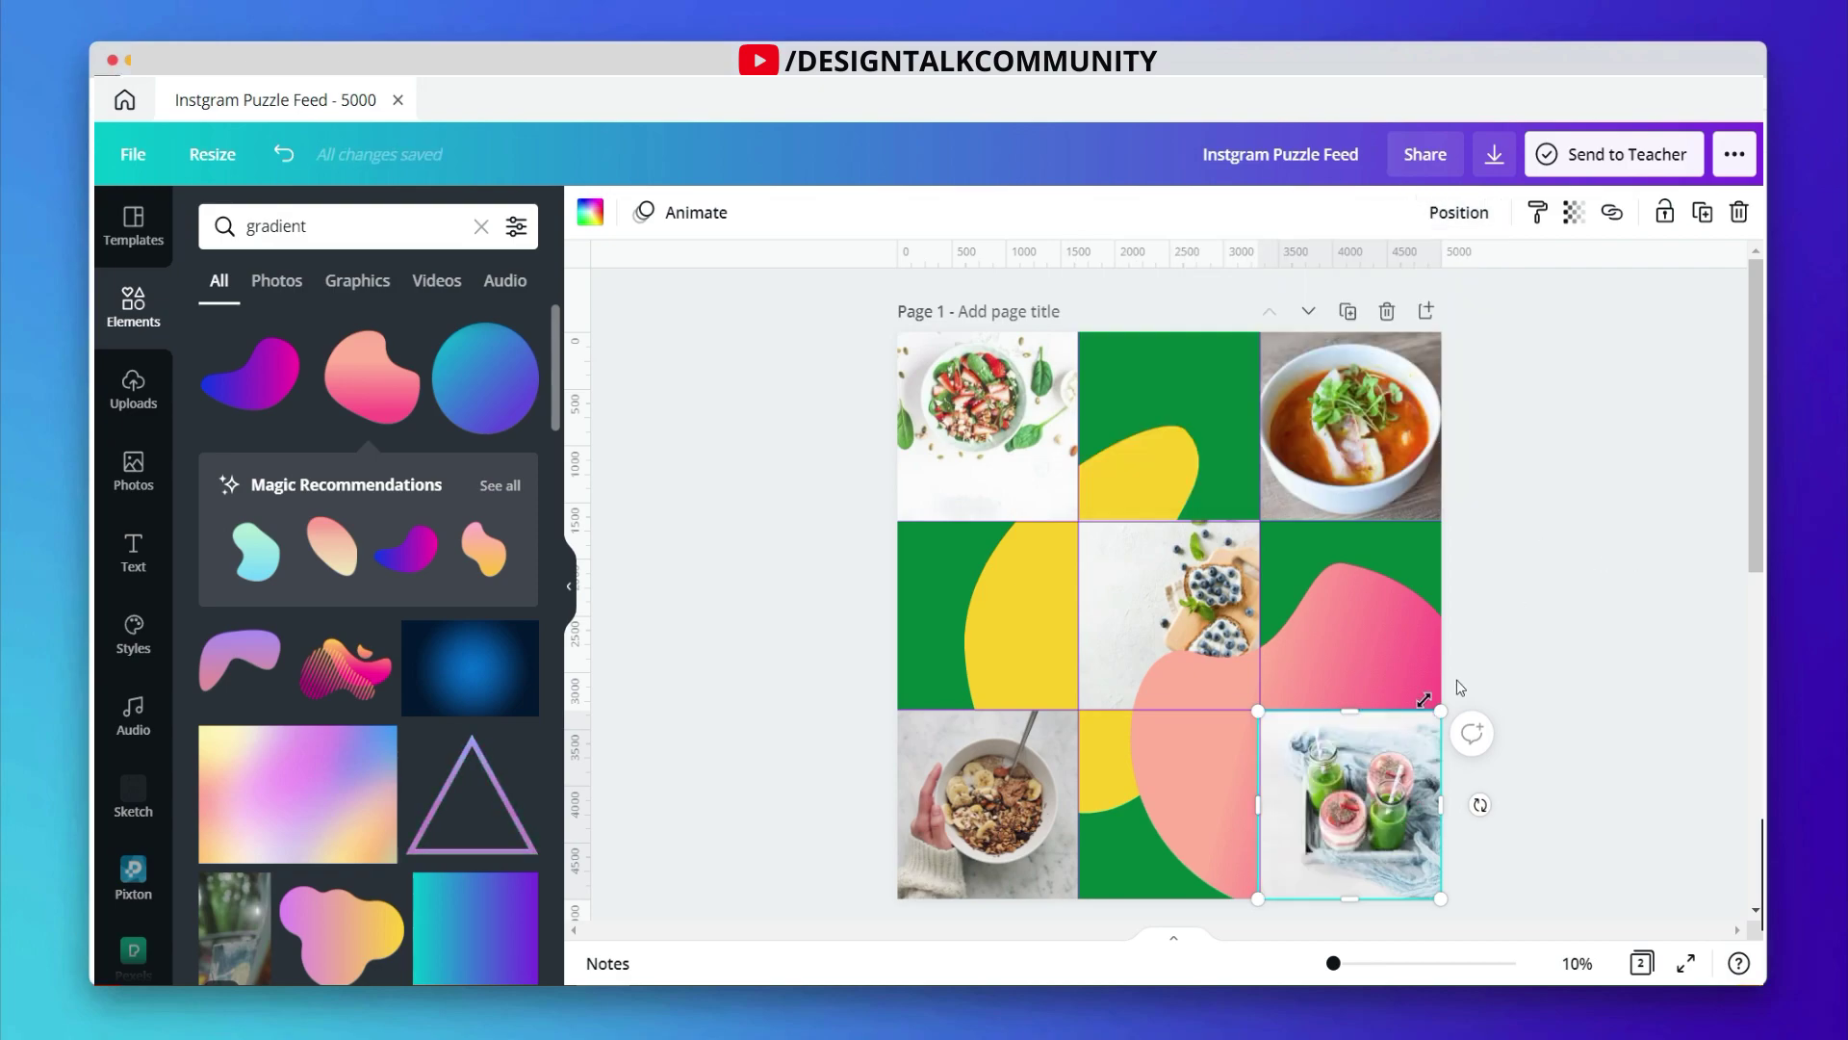
left_click(1146, 616)
left_click(1458, 210)
left_click(1174, 282)
Step: Change both gradient colours of the peach-to-pink blob to the document's yellow
left_click(1376, 636)
left_click(590, 211)
left_click(339, 330)
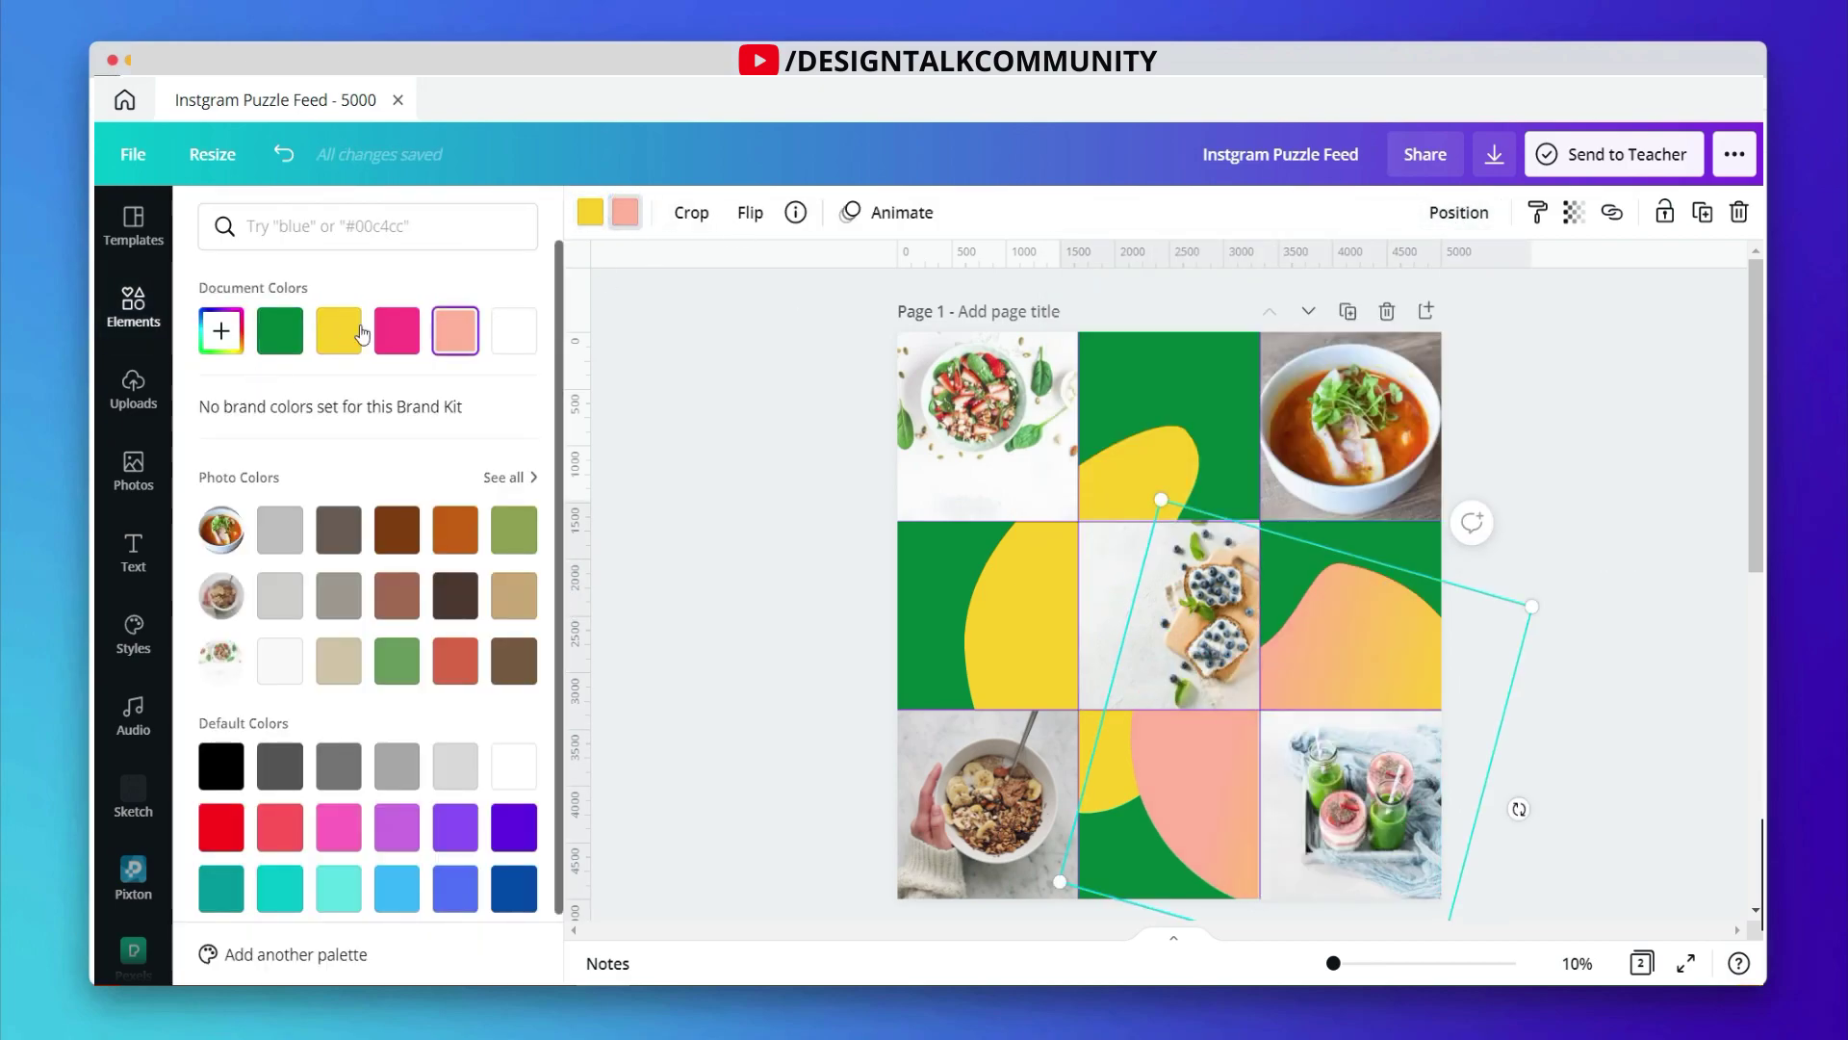
left_click(627, 212)
left_click(339, 330)
left_click(1583, 597)
Step: Rotate the second yellow blob so it curves across the middle-right and bottom-middle cells, and reposition the first blob higher up
left_click(1405, 630)
left_click_drag(1527, 810, 1382, 512)
mouse_move(1130, 446)
left_mouse_down()
mouse_move(1114, 438)
mouse_move(1147, 414)
left_mouse_up()
left_click_drag(1376, 493, 1401, 473)
left_click_drag(1206, 444, 1168, 454)
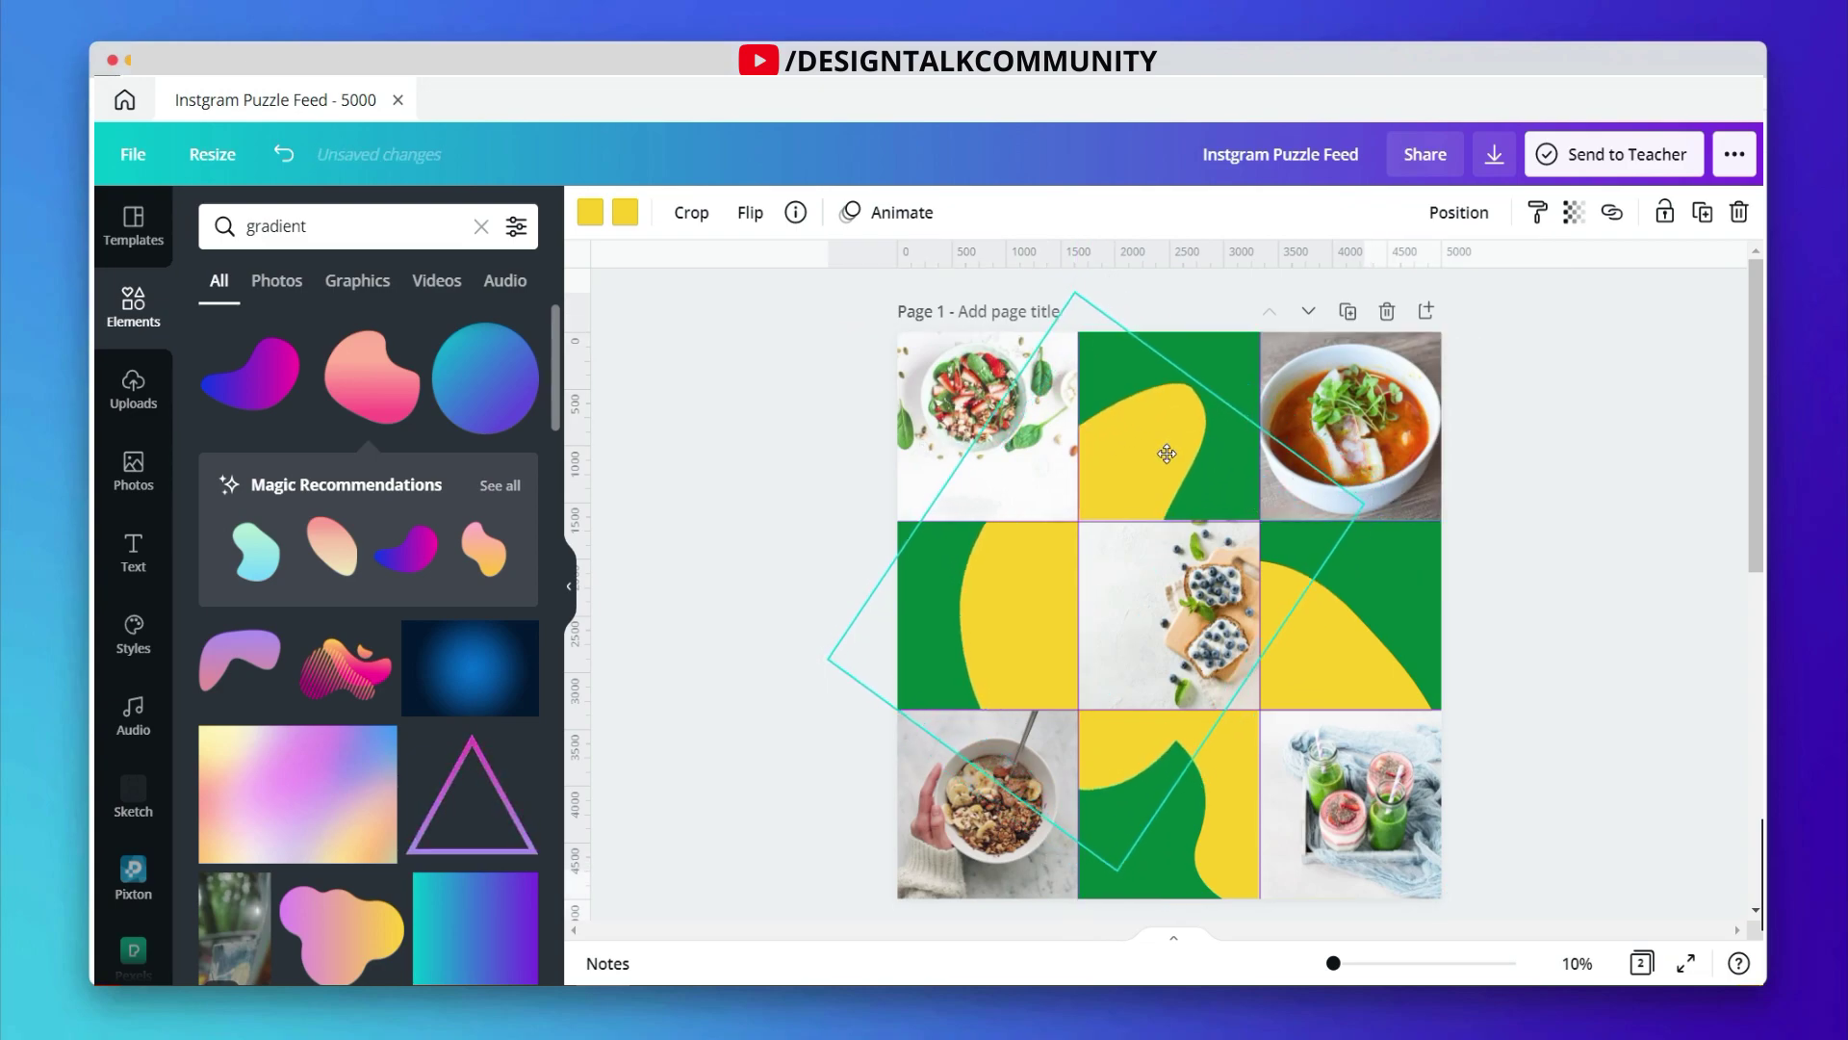
left_click(1540, 539)
Step: Open the text options, and switch to the browser to search Google for "healthy food quotes"
left_click(143, 545)
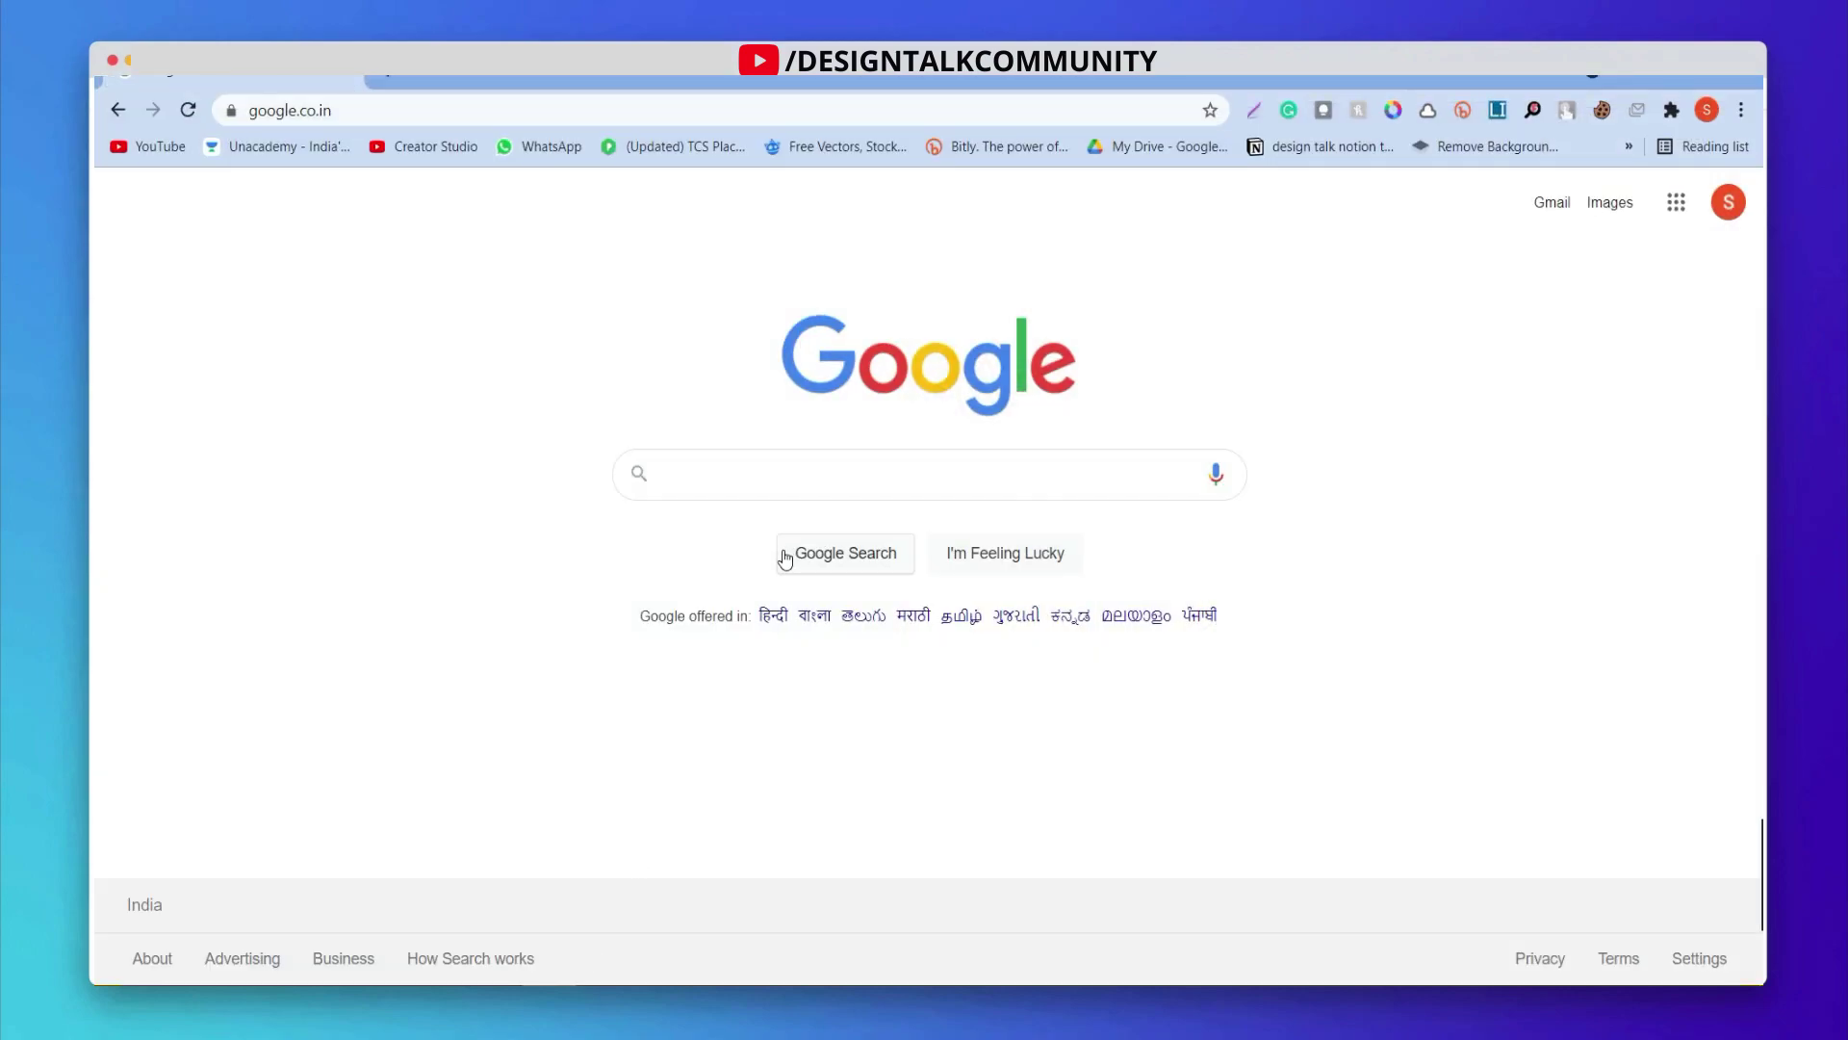
left_click(777, 467)
type("hea")
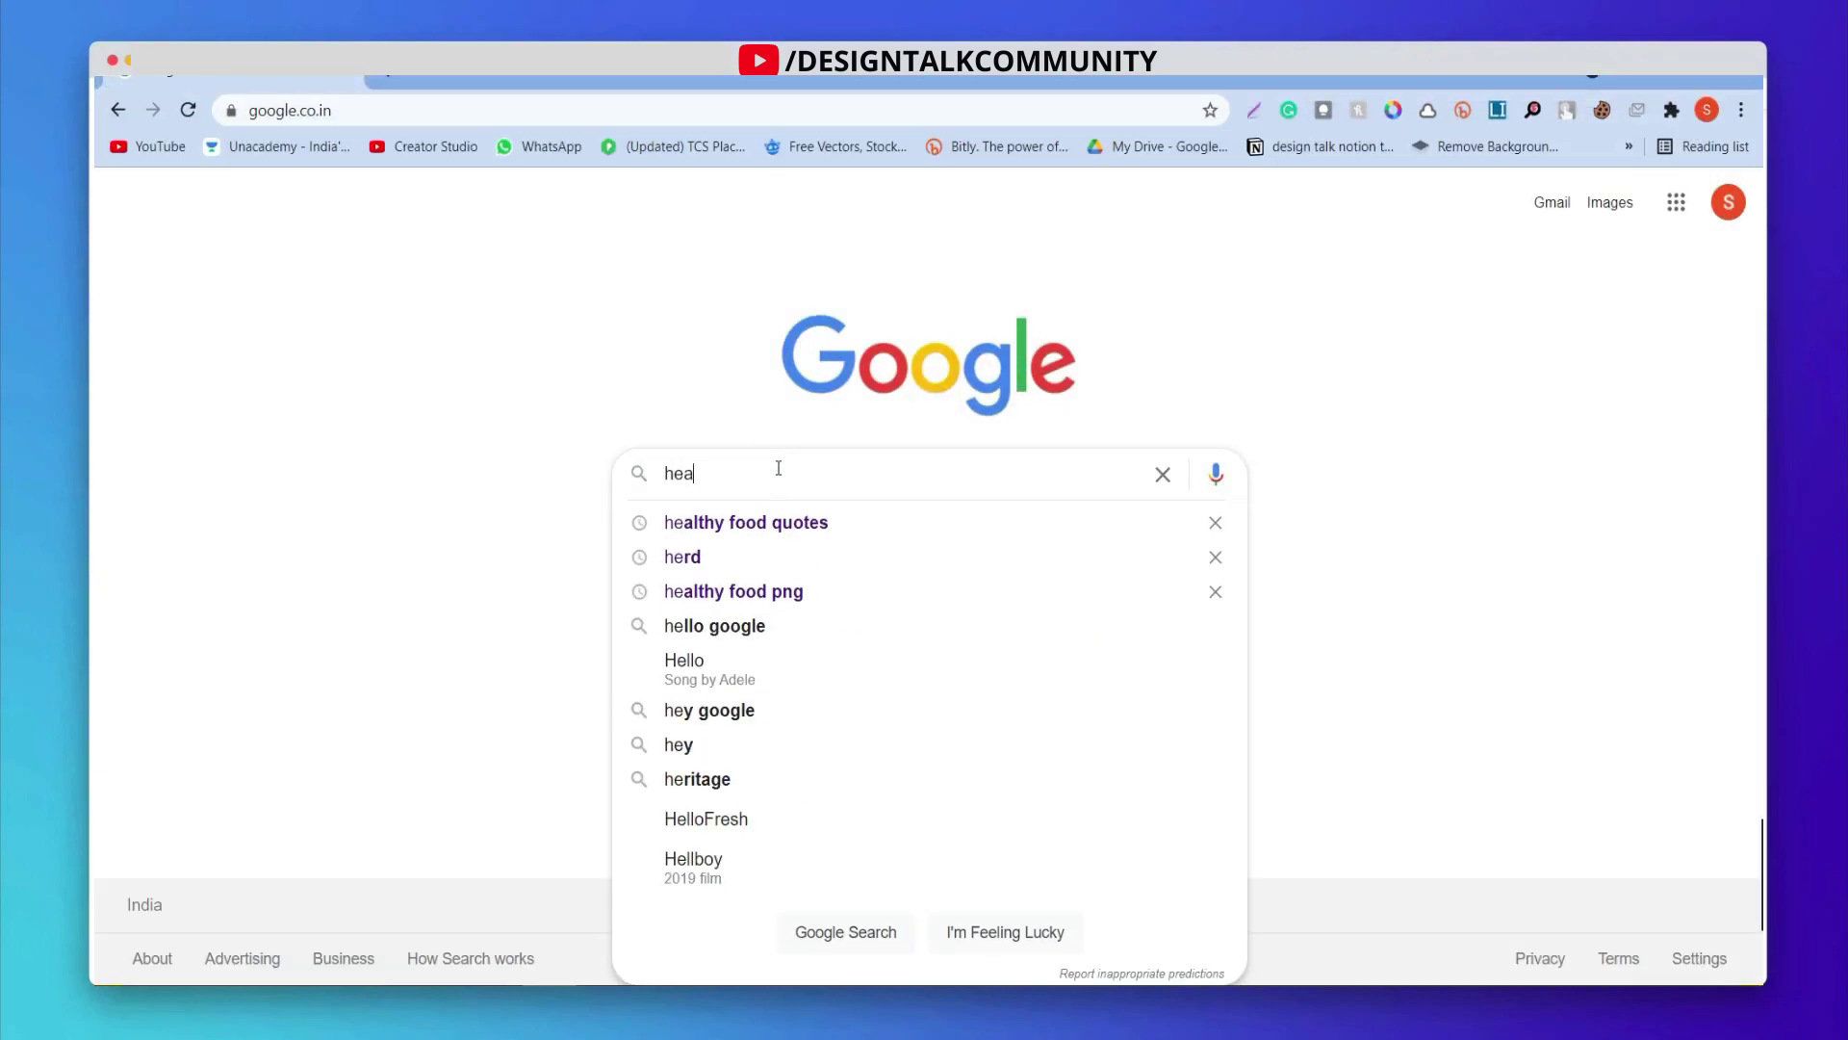
type("lthy")
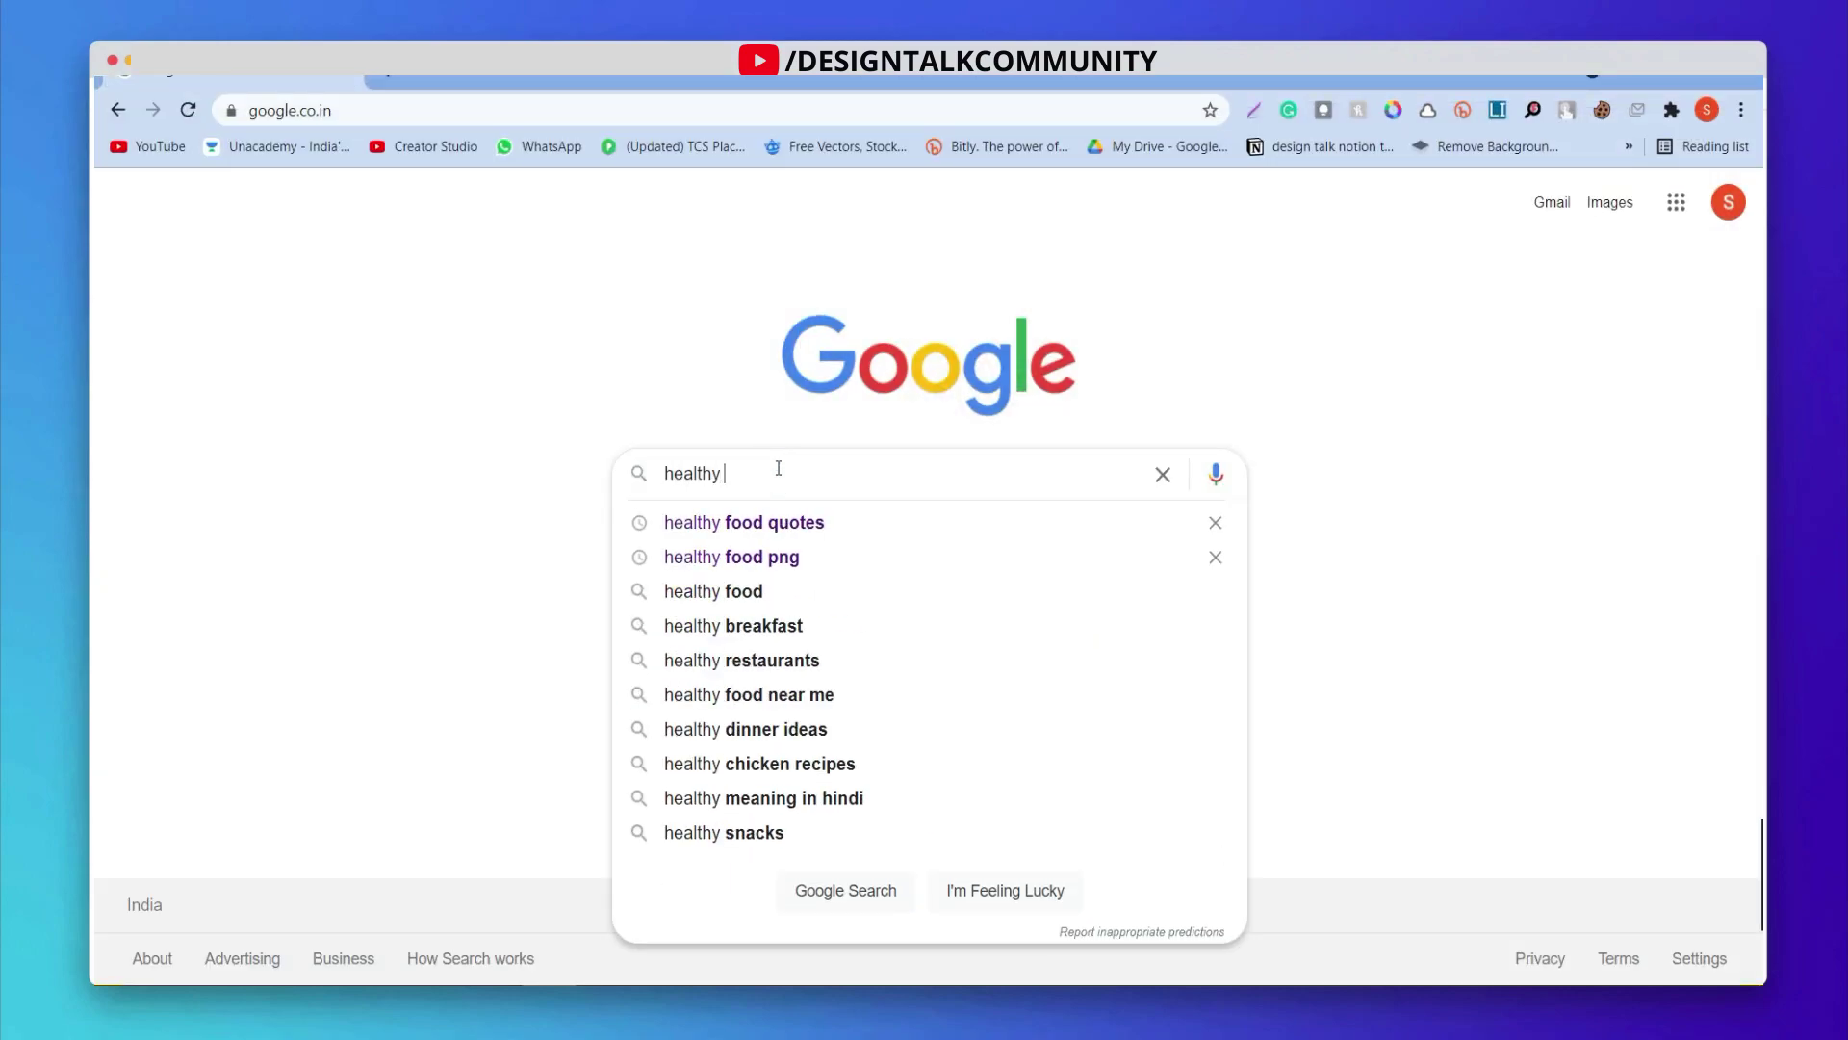
type("food")
key("Down")
key("Return")
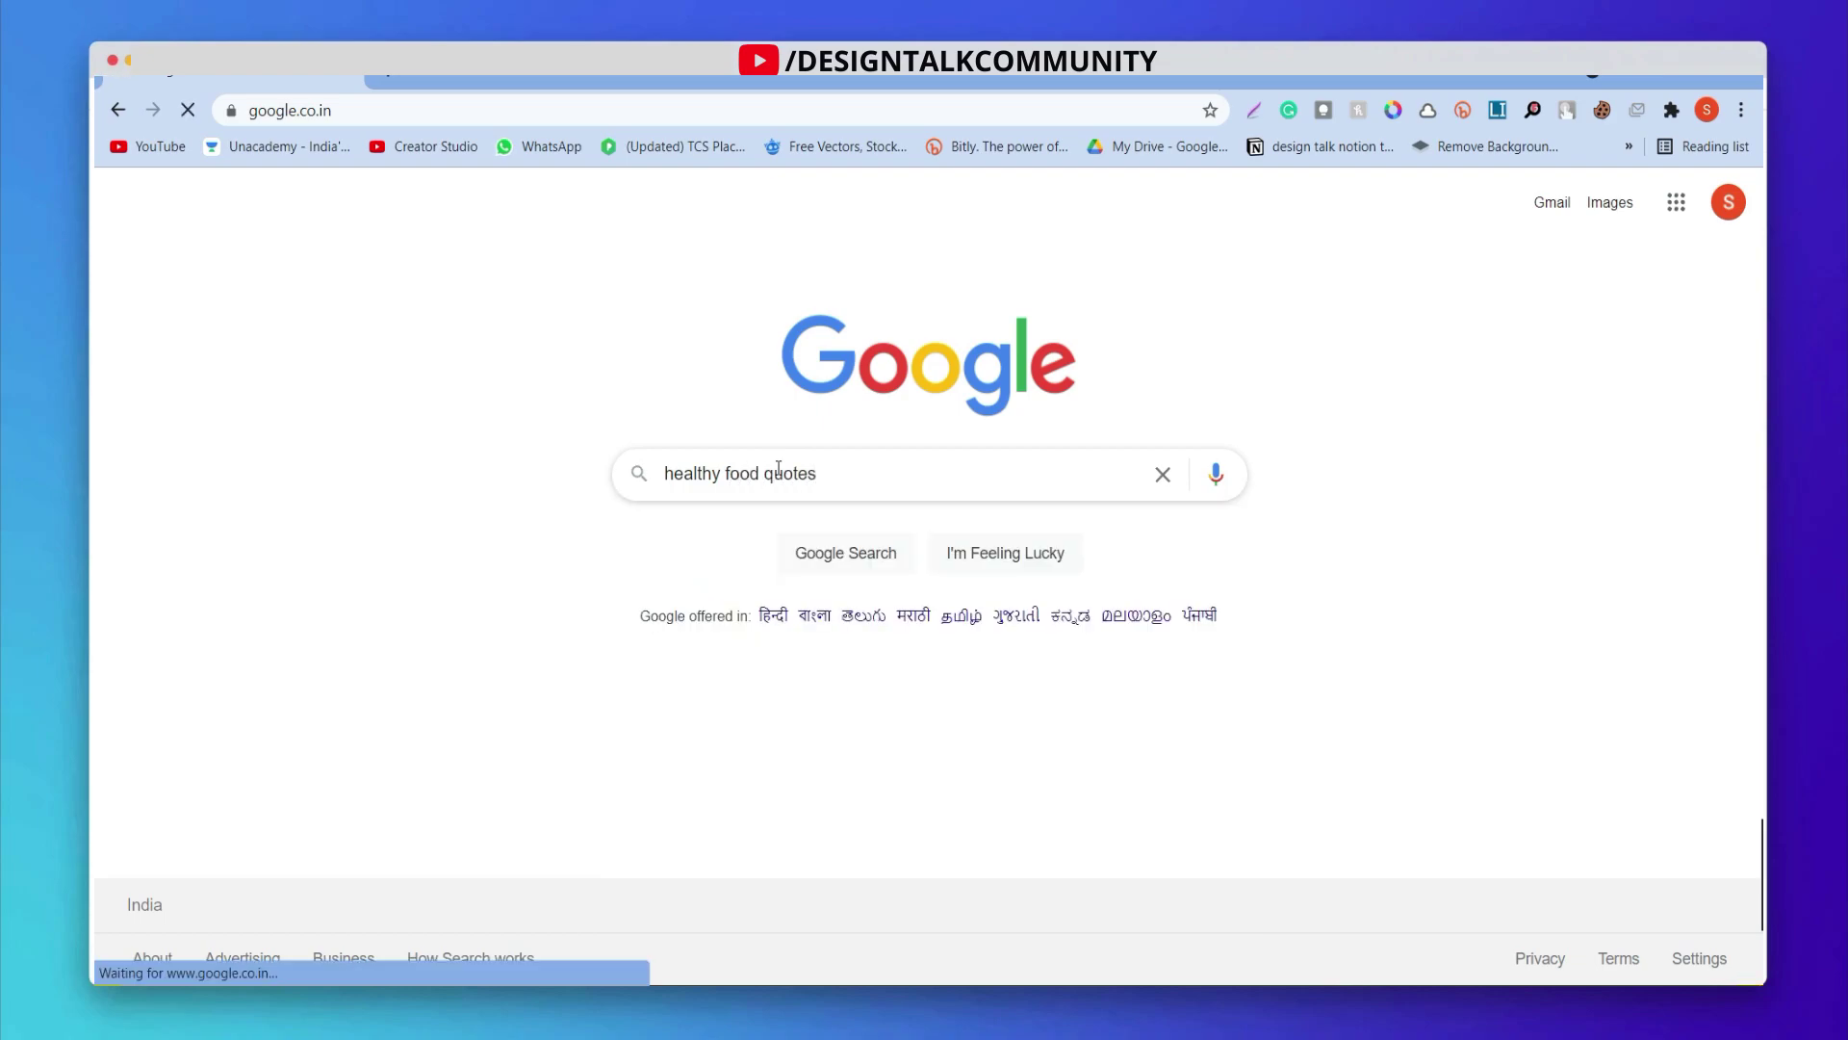
Step: Copy the first quote with its attribution from PureWow's healthy eating quotes article, and switch back to the Canva design
scroll(421, 445, "down", 8)
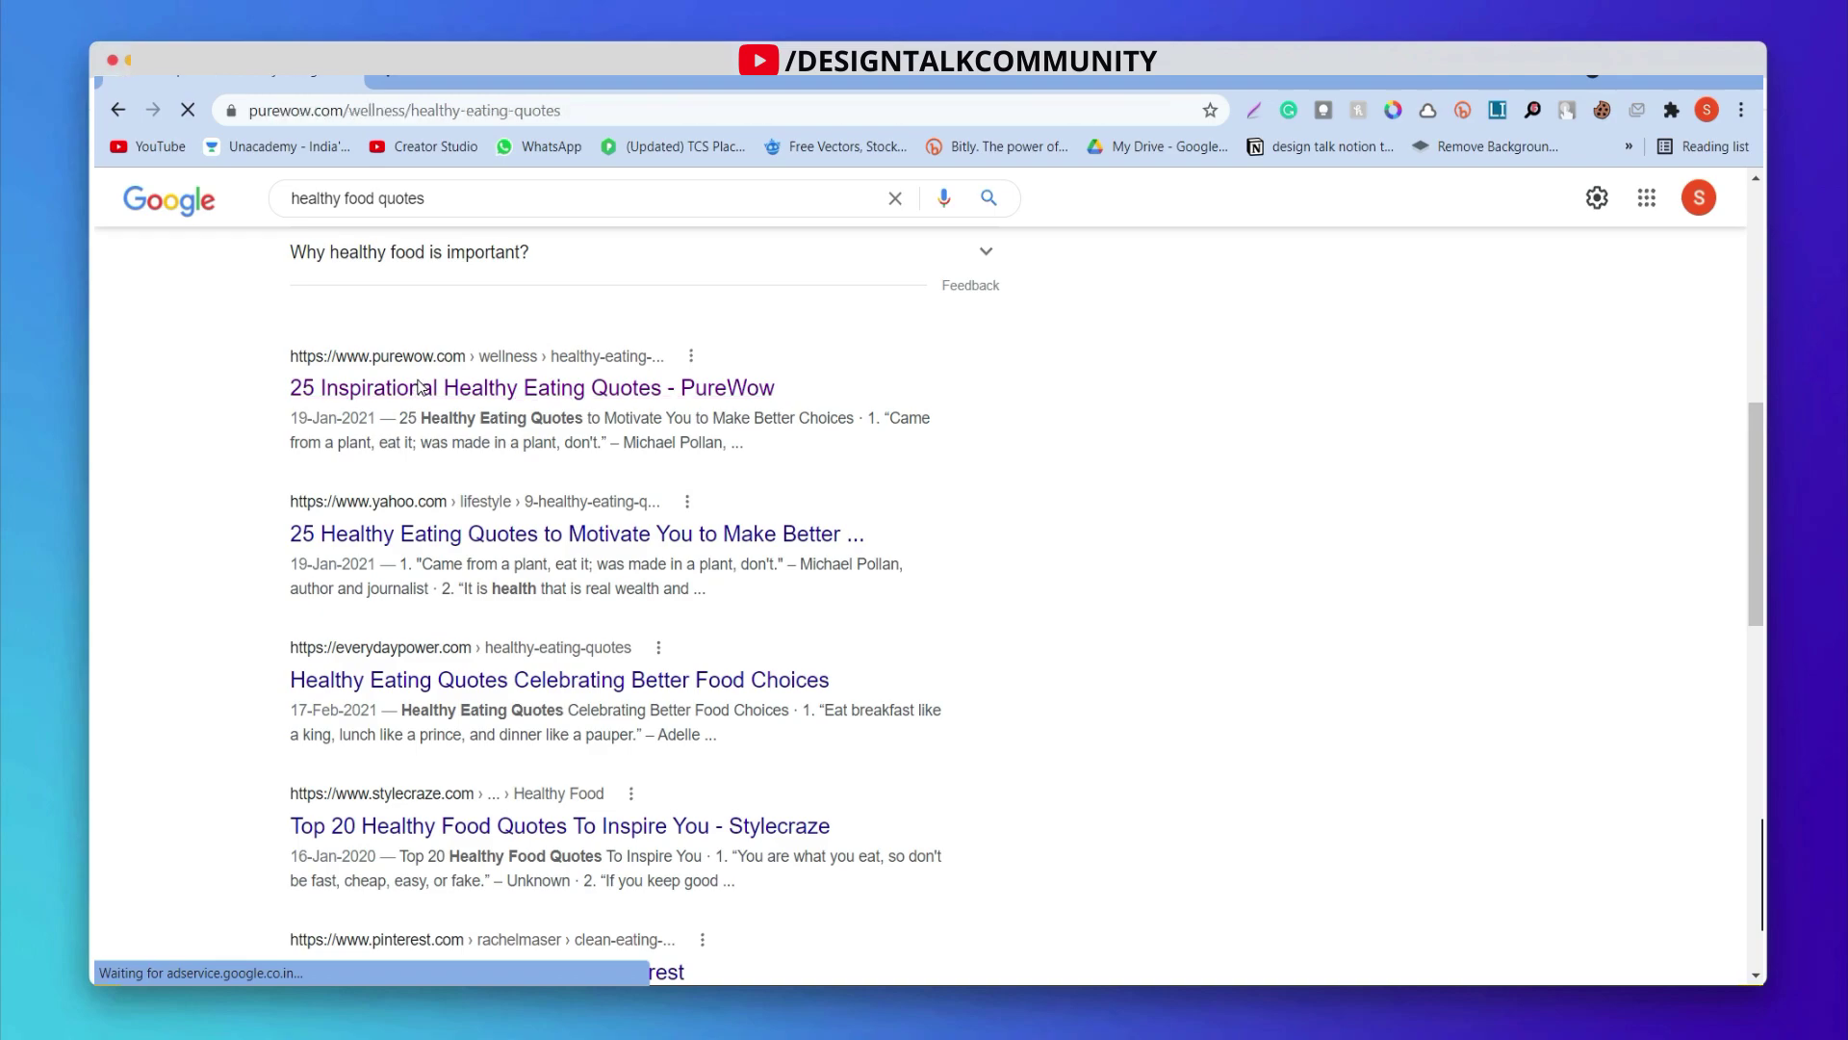
scroll(429, 379, "down", 10)
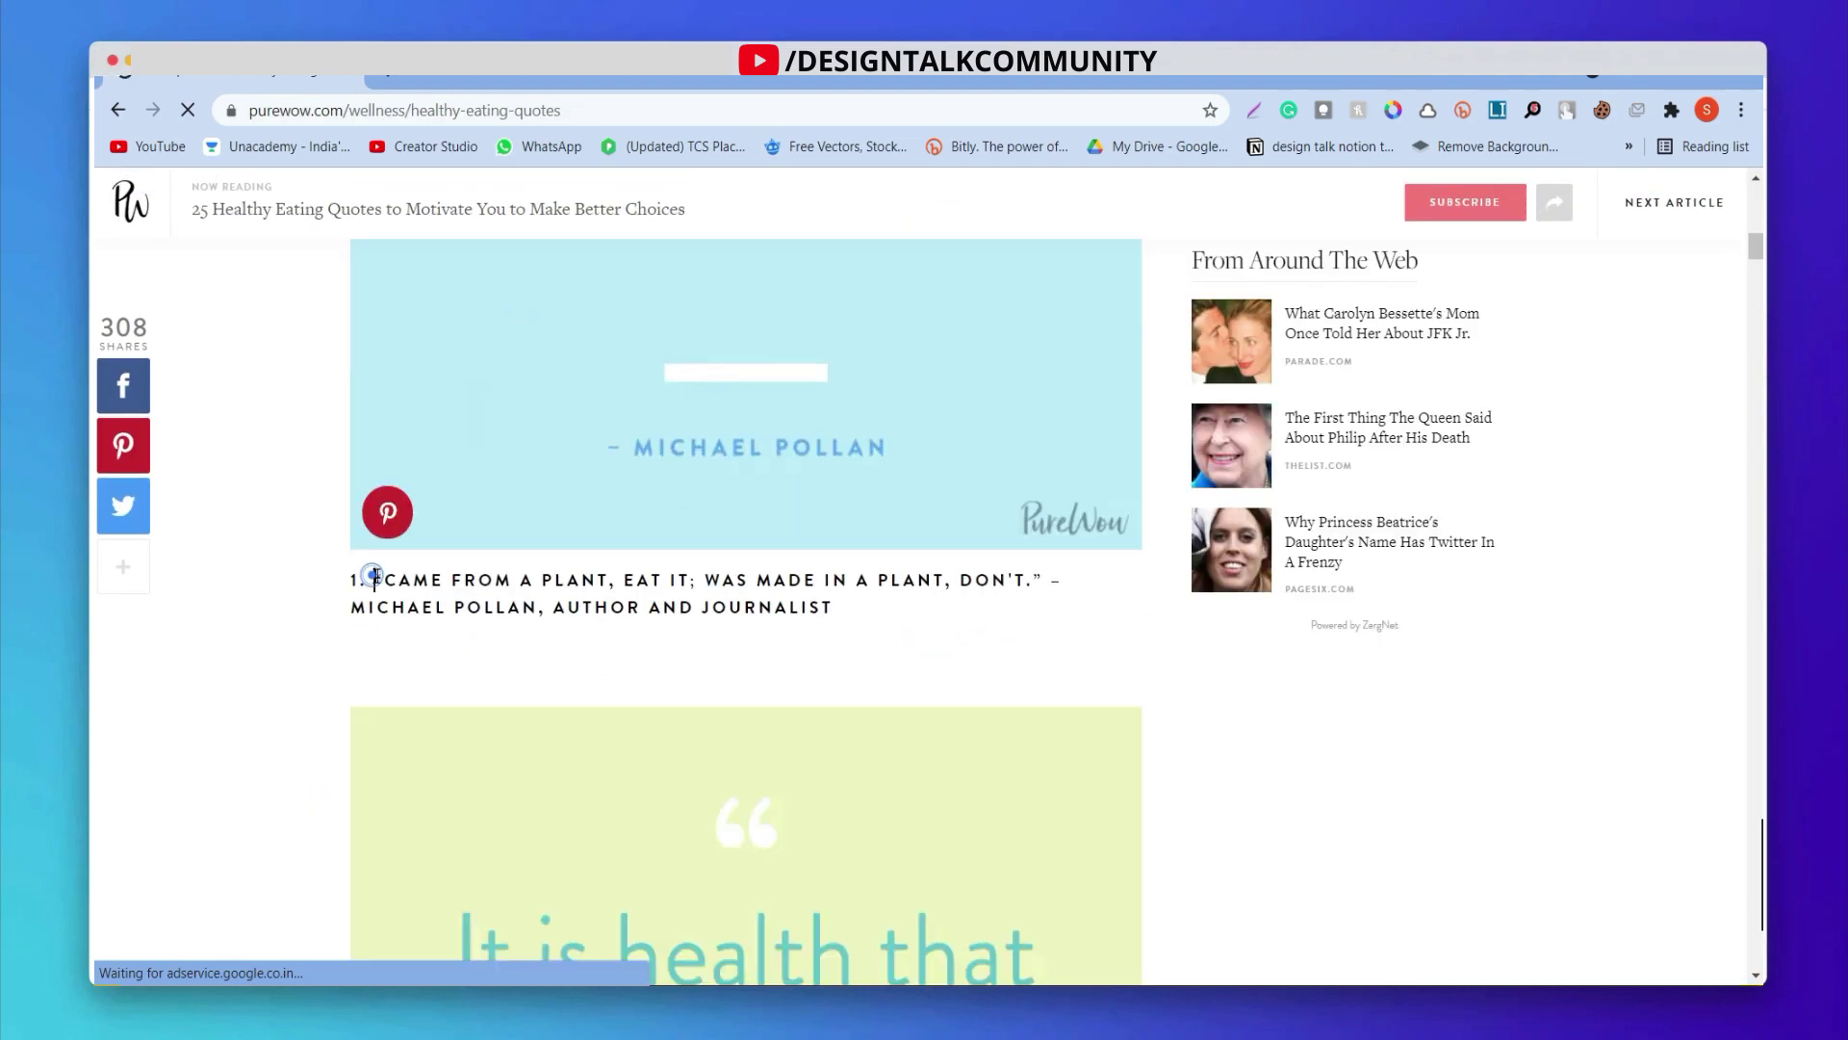
left_click_drag(374, 576, 840, 614)
key("ctrl+c")
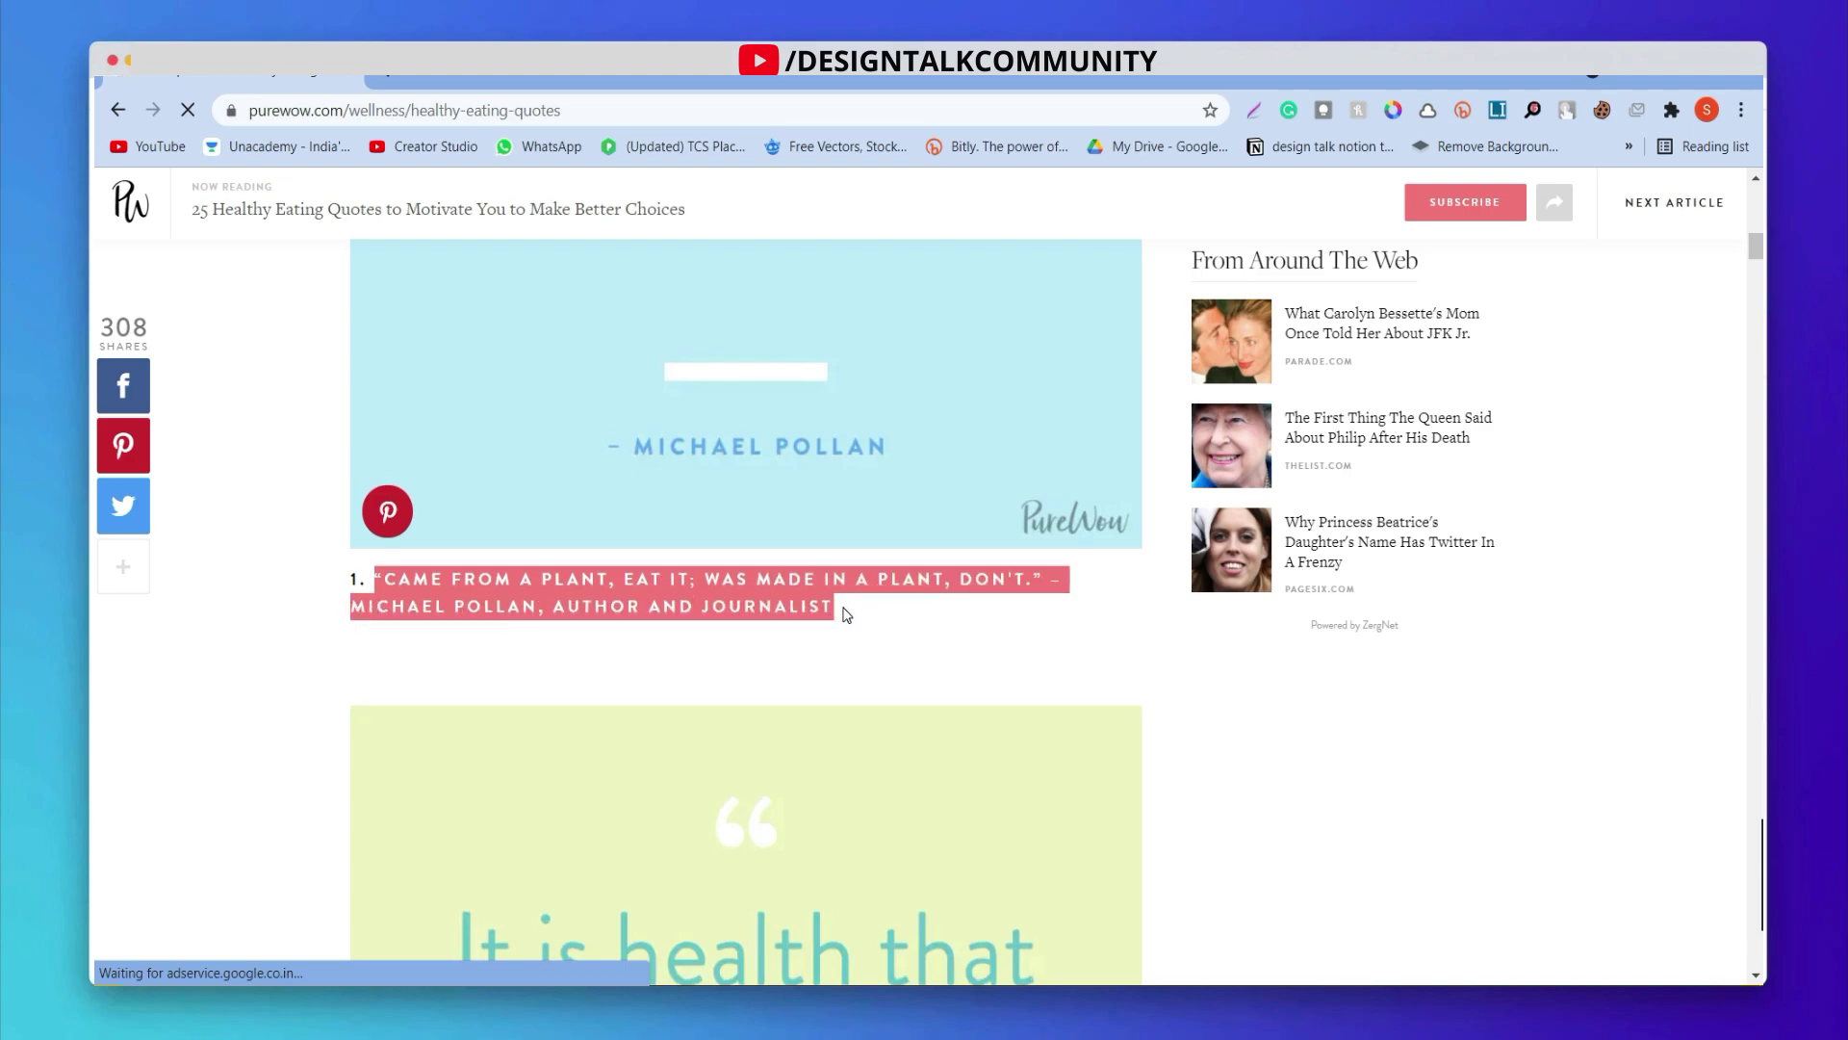
key("alt+Tab")
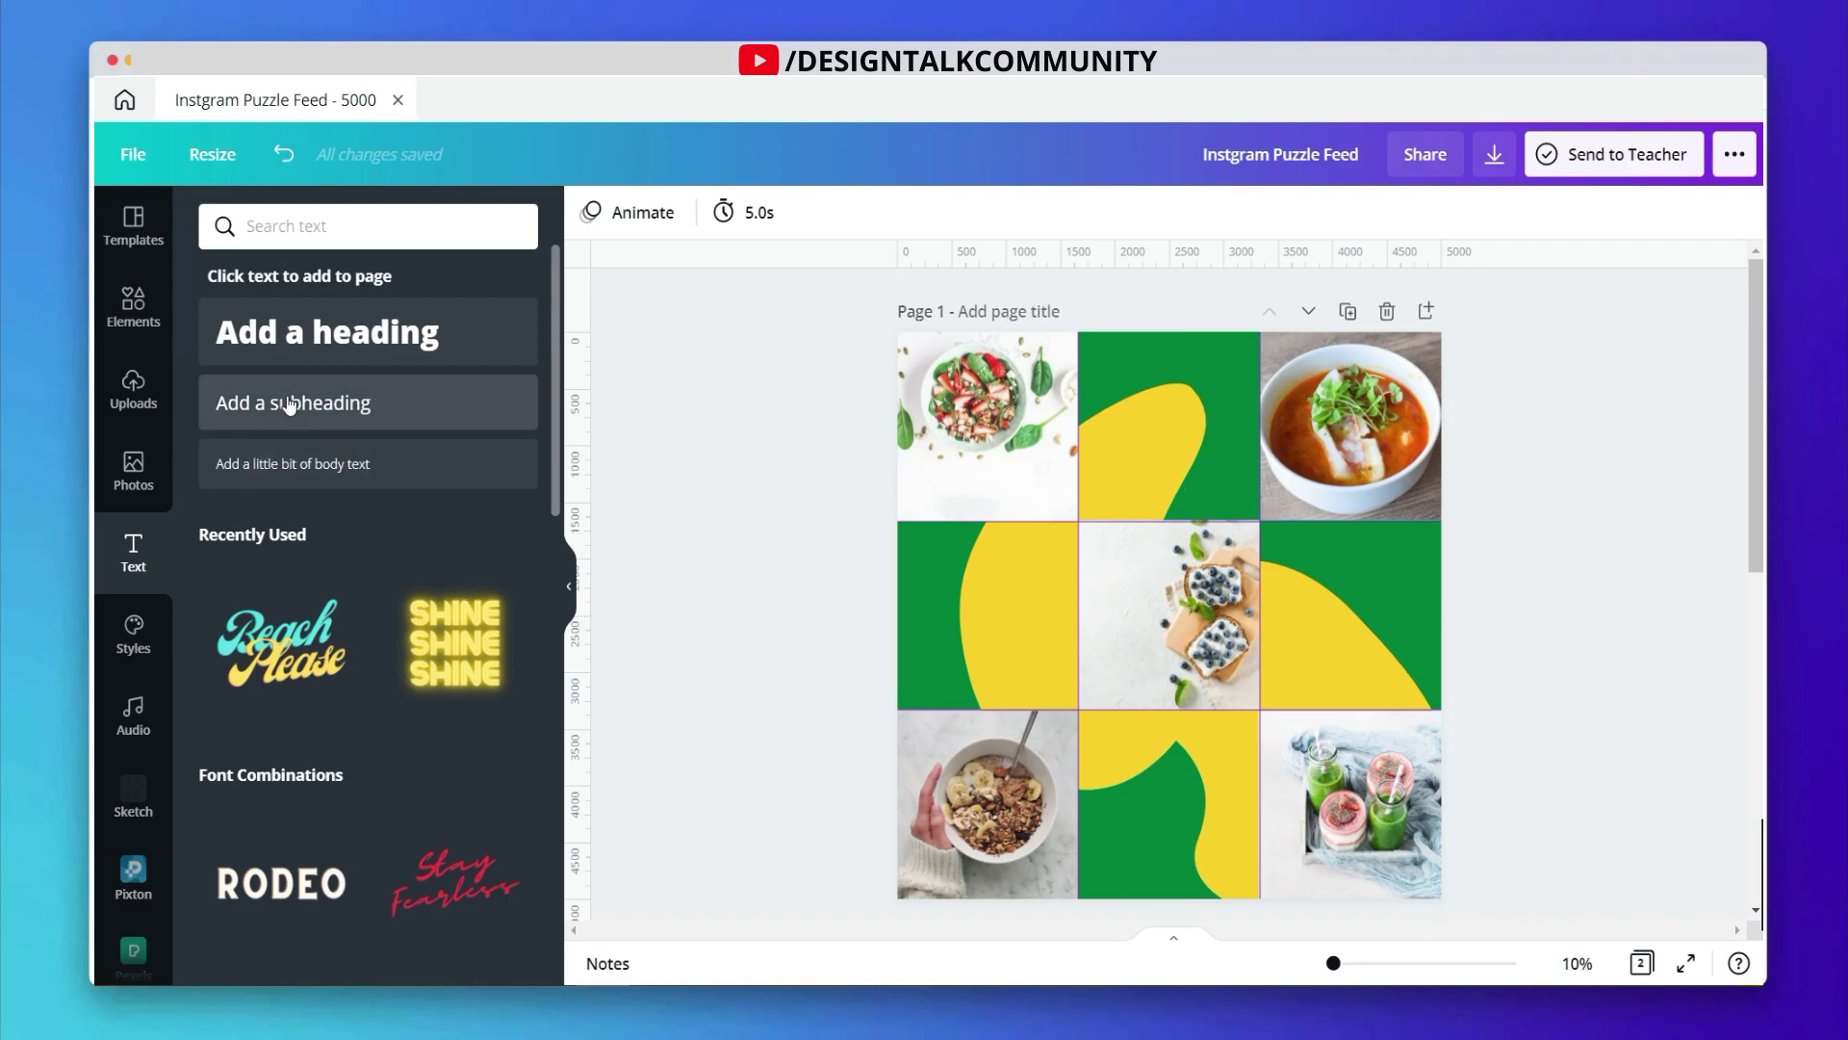
Step: Add a subheading containing the copied plant quote with its attribution, shrink it, and place it in the middle-left cell
left_click(284, 402)
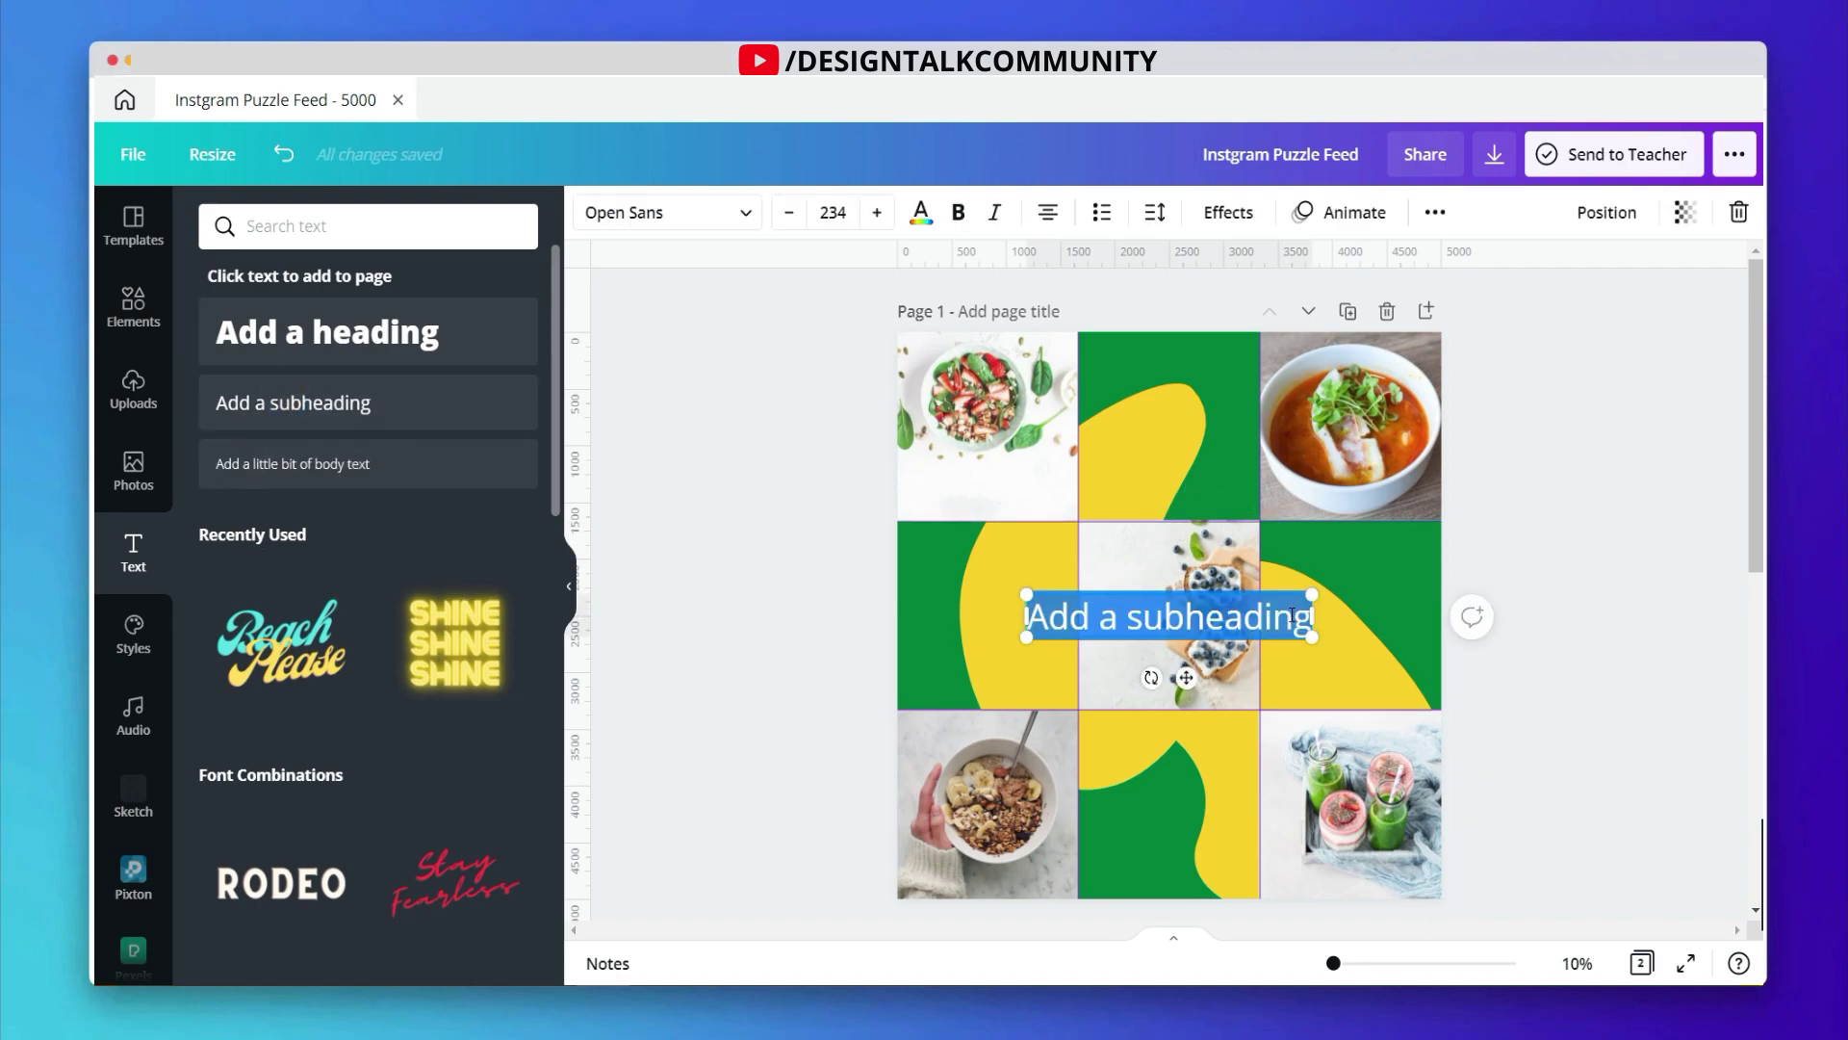
key("ctrl+v")
left_click_drag(1441, 591, 1005, 787)
left_click_drag(961, 879, 982, 680)
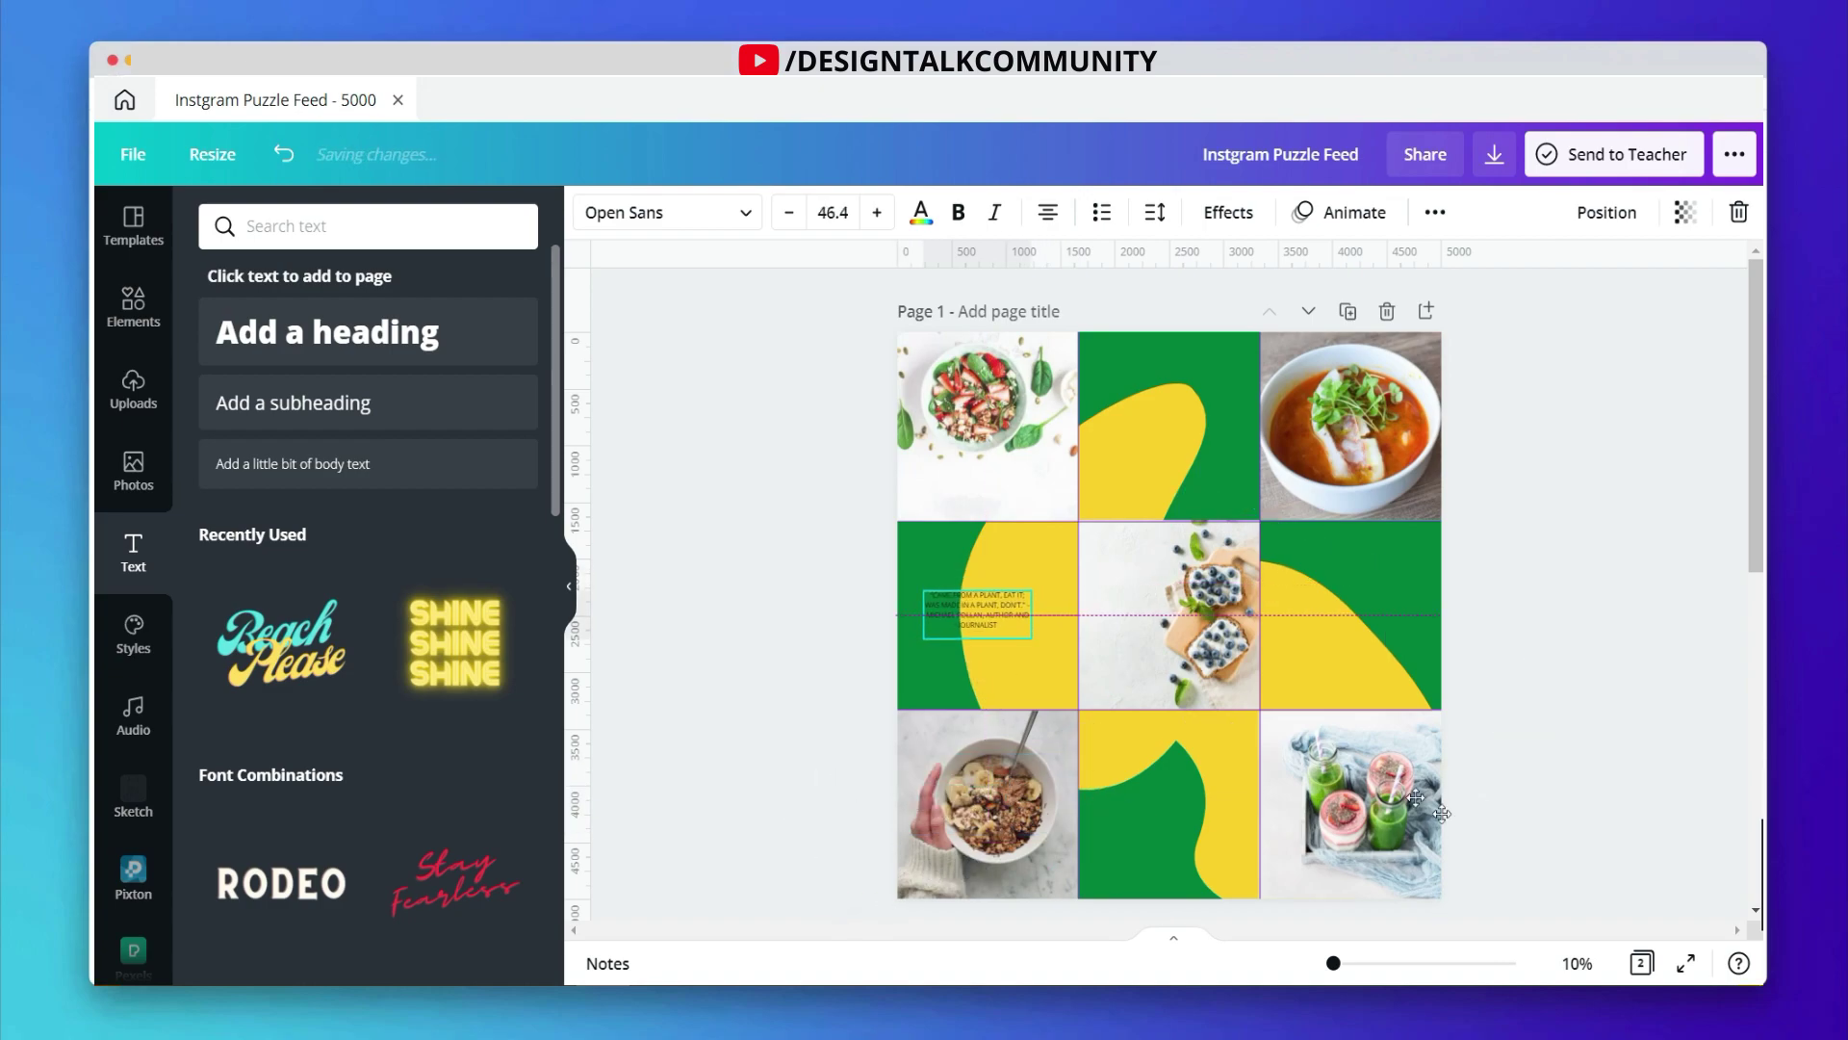
Step: Nudge the quote text sideways within the middle-left cell, and lock the yellow blob behind it
mouse_move(1333, 962)
left_mouse_down()
mouse_move(1379, 963)
mouse_move(1344, 967)
left_mouse_up()
scroll(1076, 915, "left", 15)
left_click(927, 913)
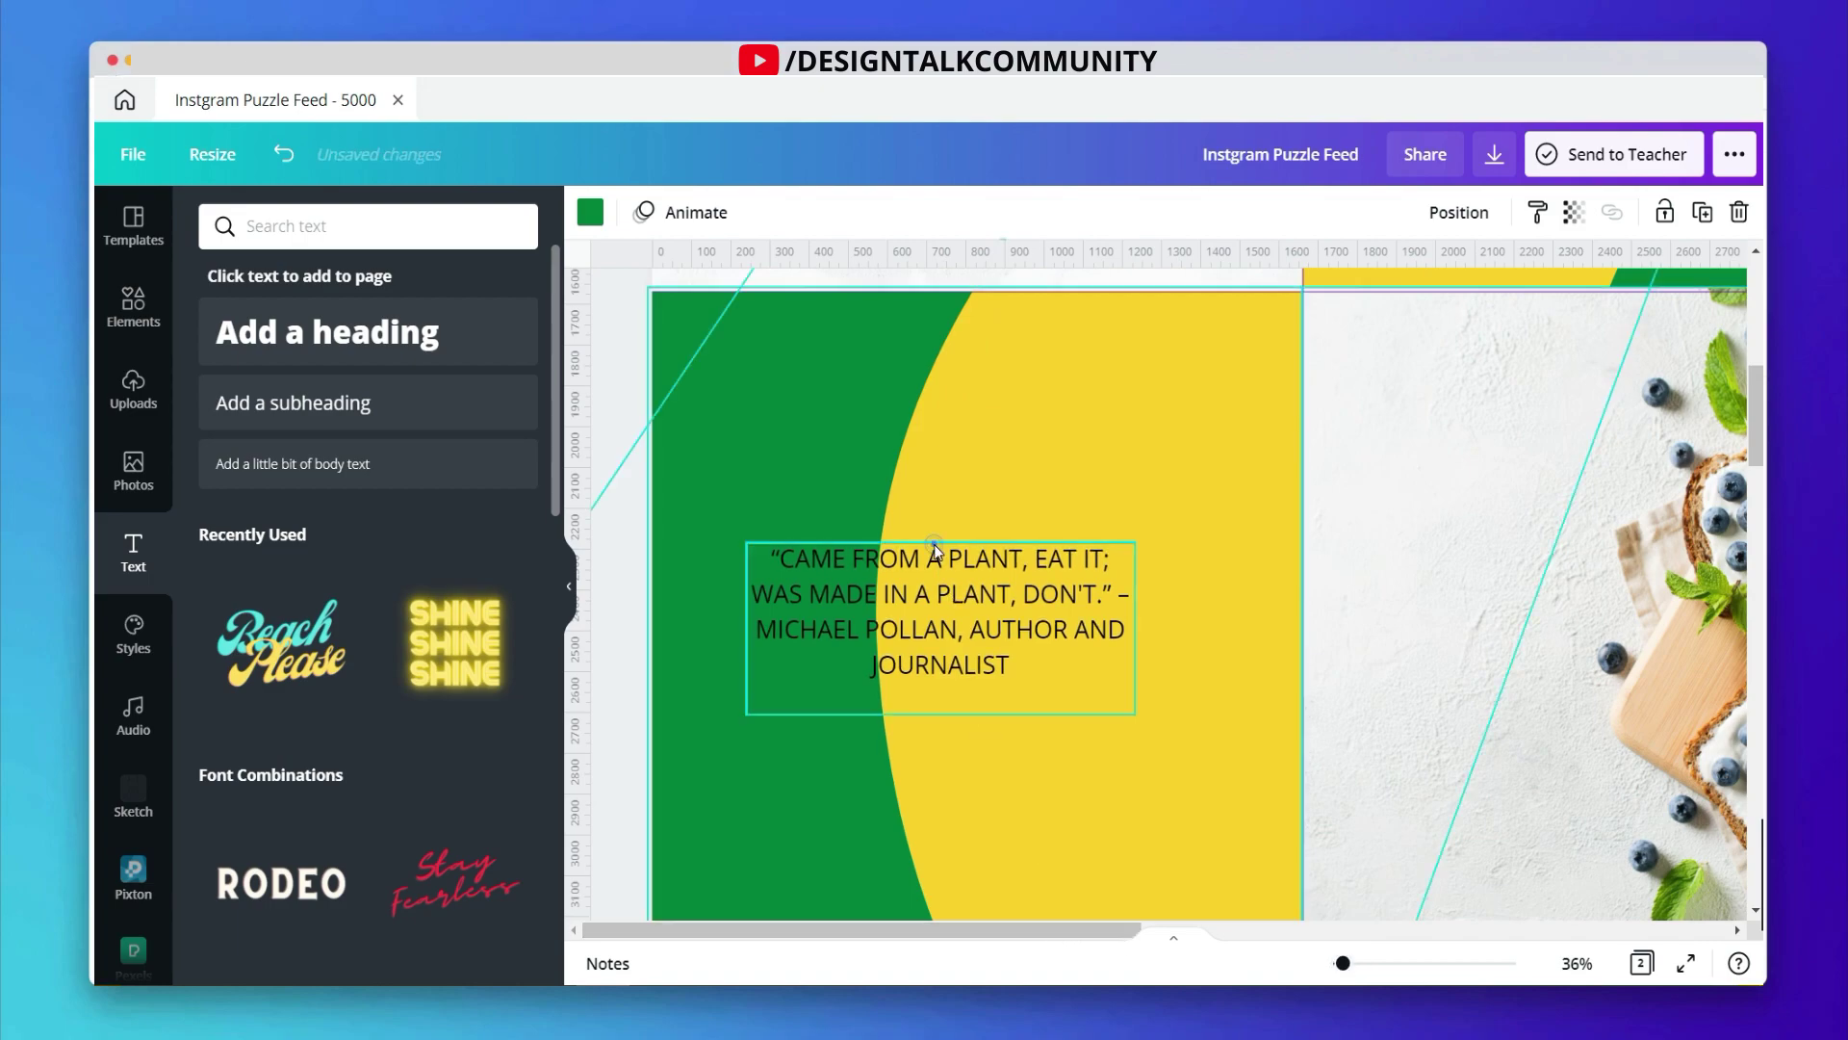
left_click(946, 588)
left_click_drag(946, 589, 969, 590)
left_click(1015, 446)
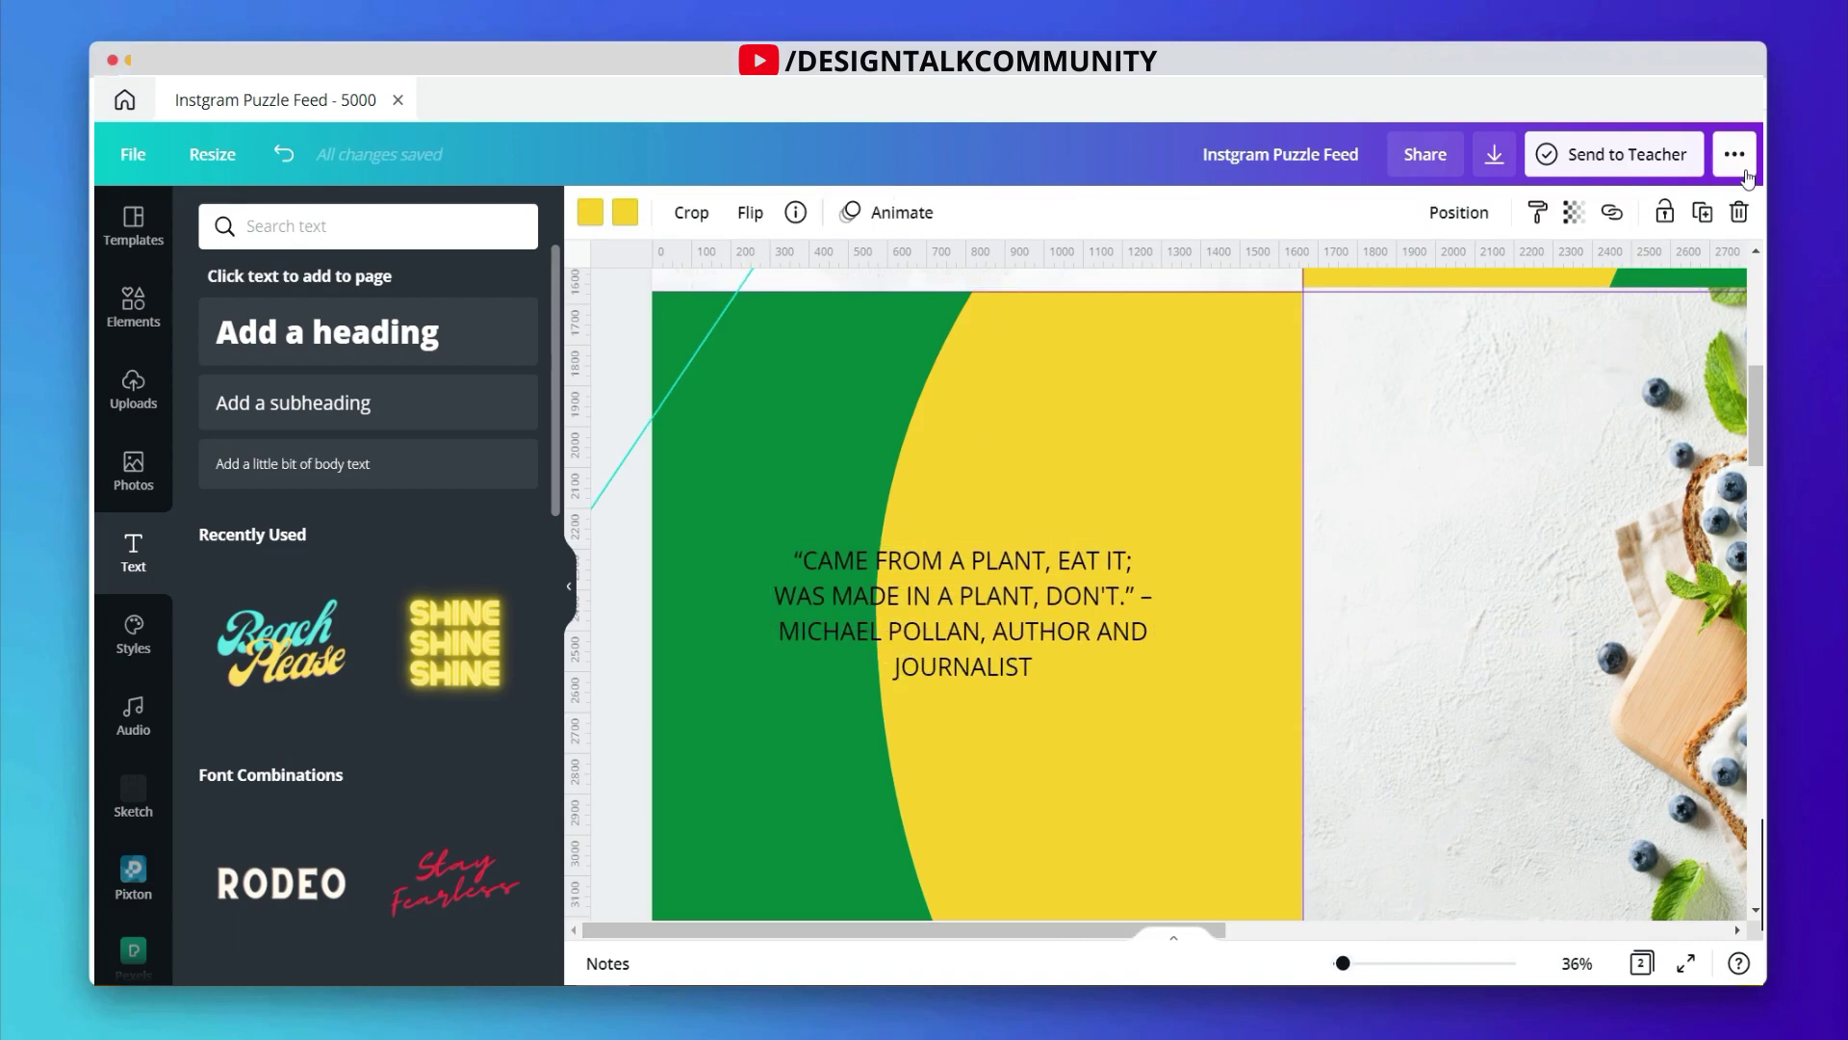
left_click(1663, 209)
Step: Set the quote text's font to Poppins Bold, and duplicate the text box just below the original
left_click(1001, 553)
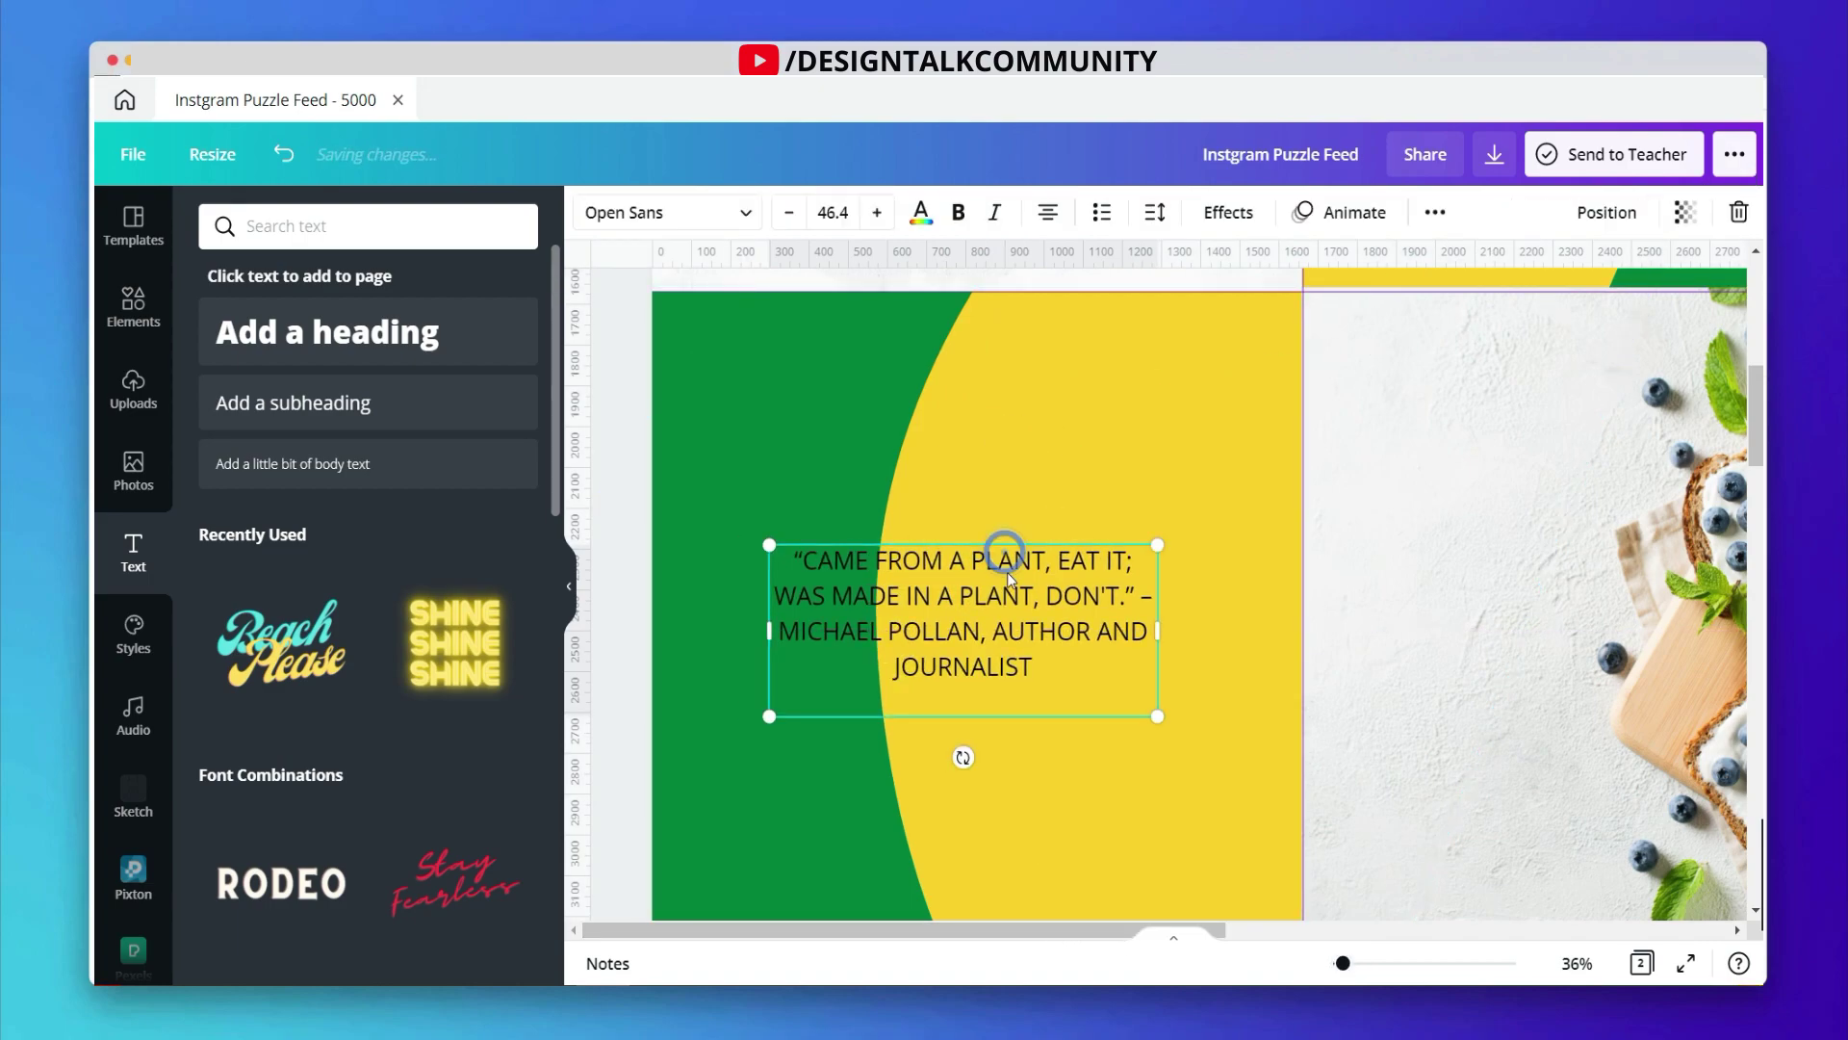
left_click(639, 213)
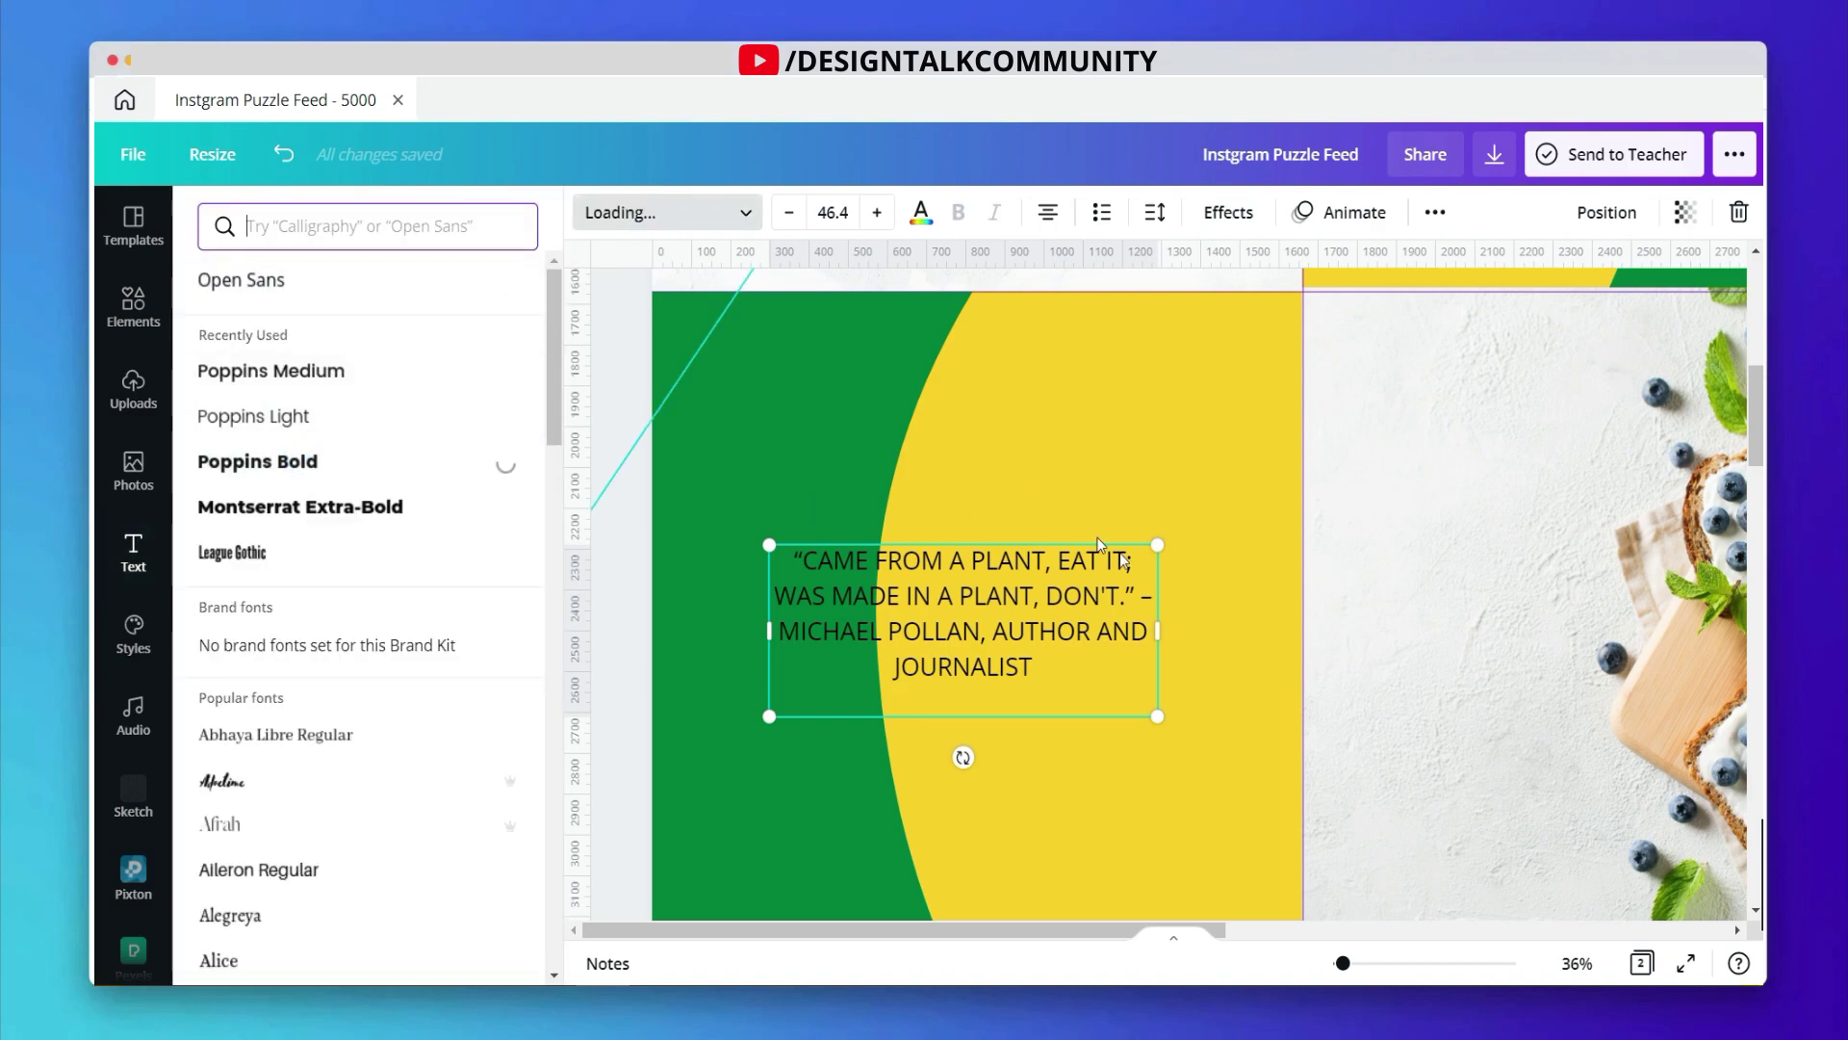
left_click(1427, 212)
left_click(1424, 267)
left_click_drag(983, 605, 1067, 721)
Step: Remove the Michael Pollan attribution from the upper text box, and narrow the box so the quote wraps onto three lines
left_click(1001, 556)
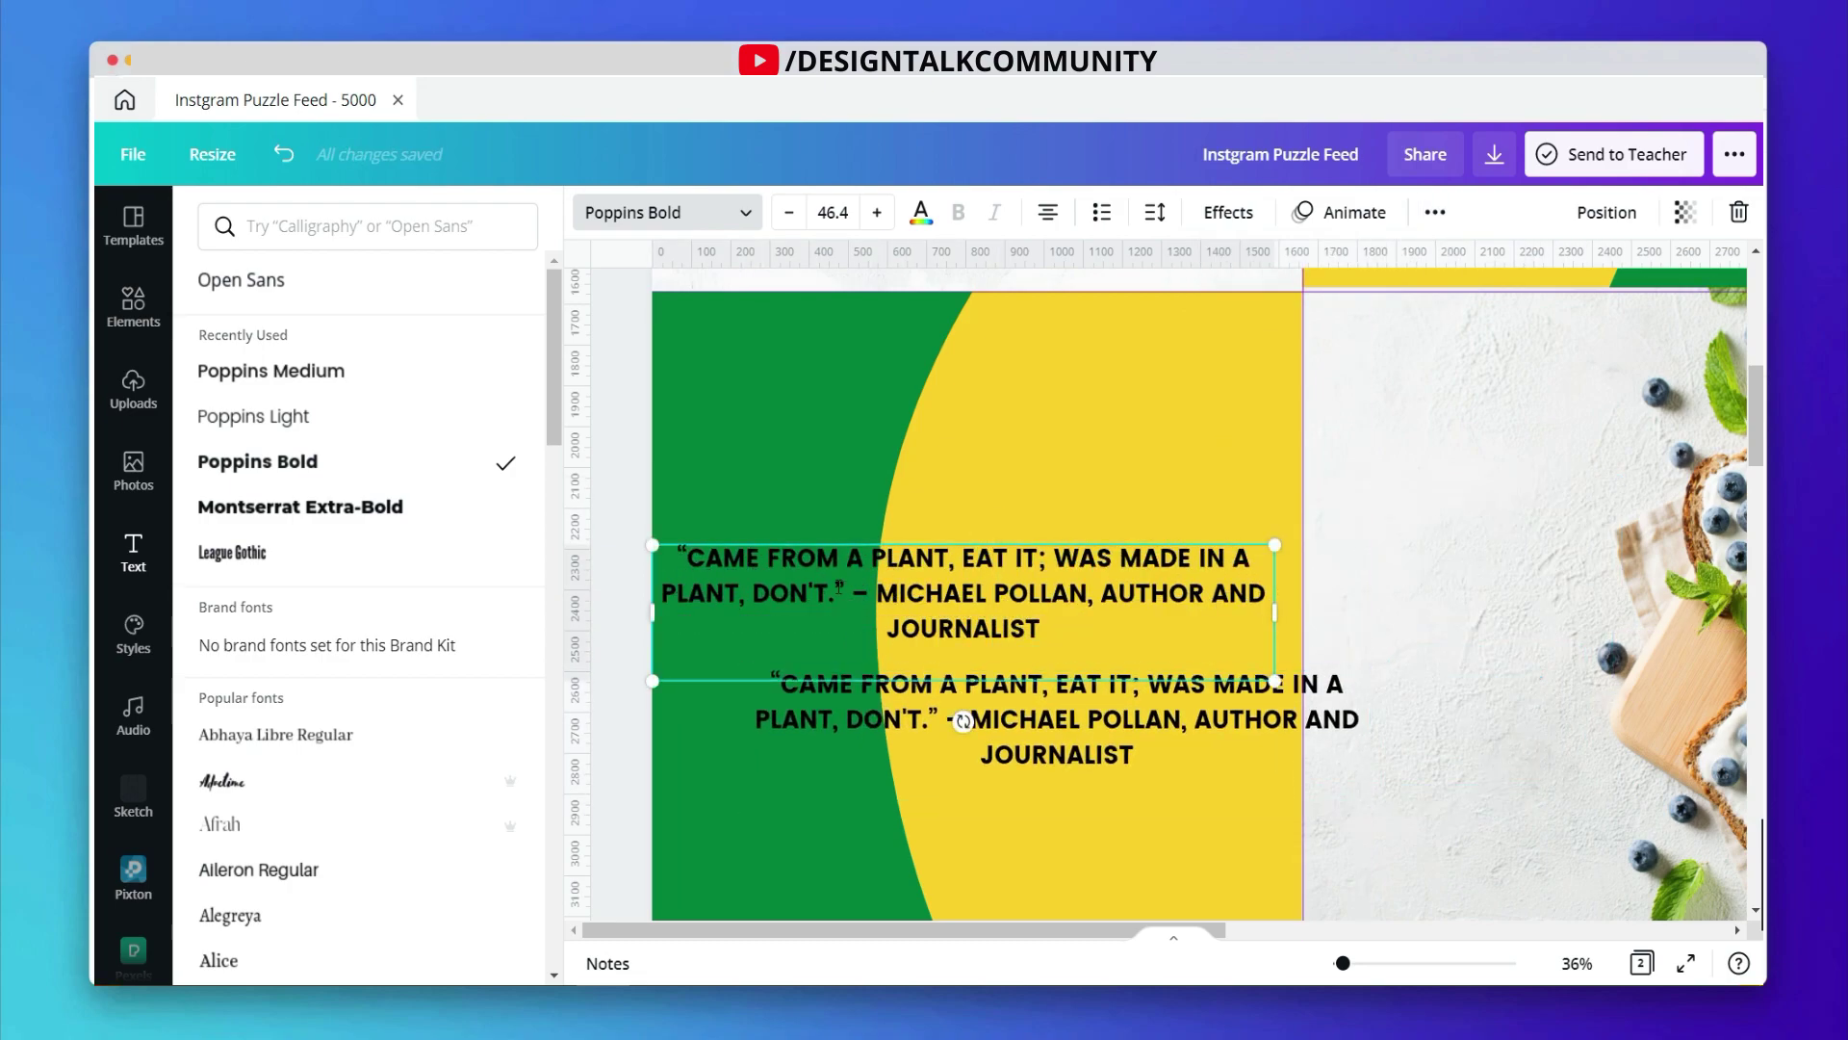
left_click_drag(844, 591, 1044, 630)
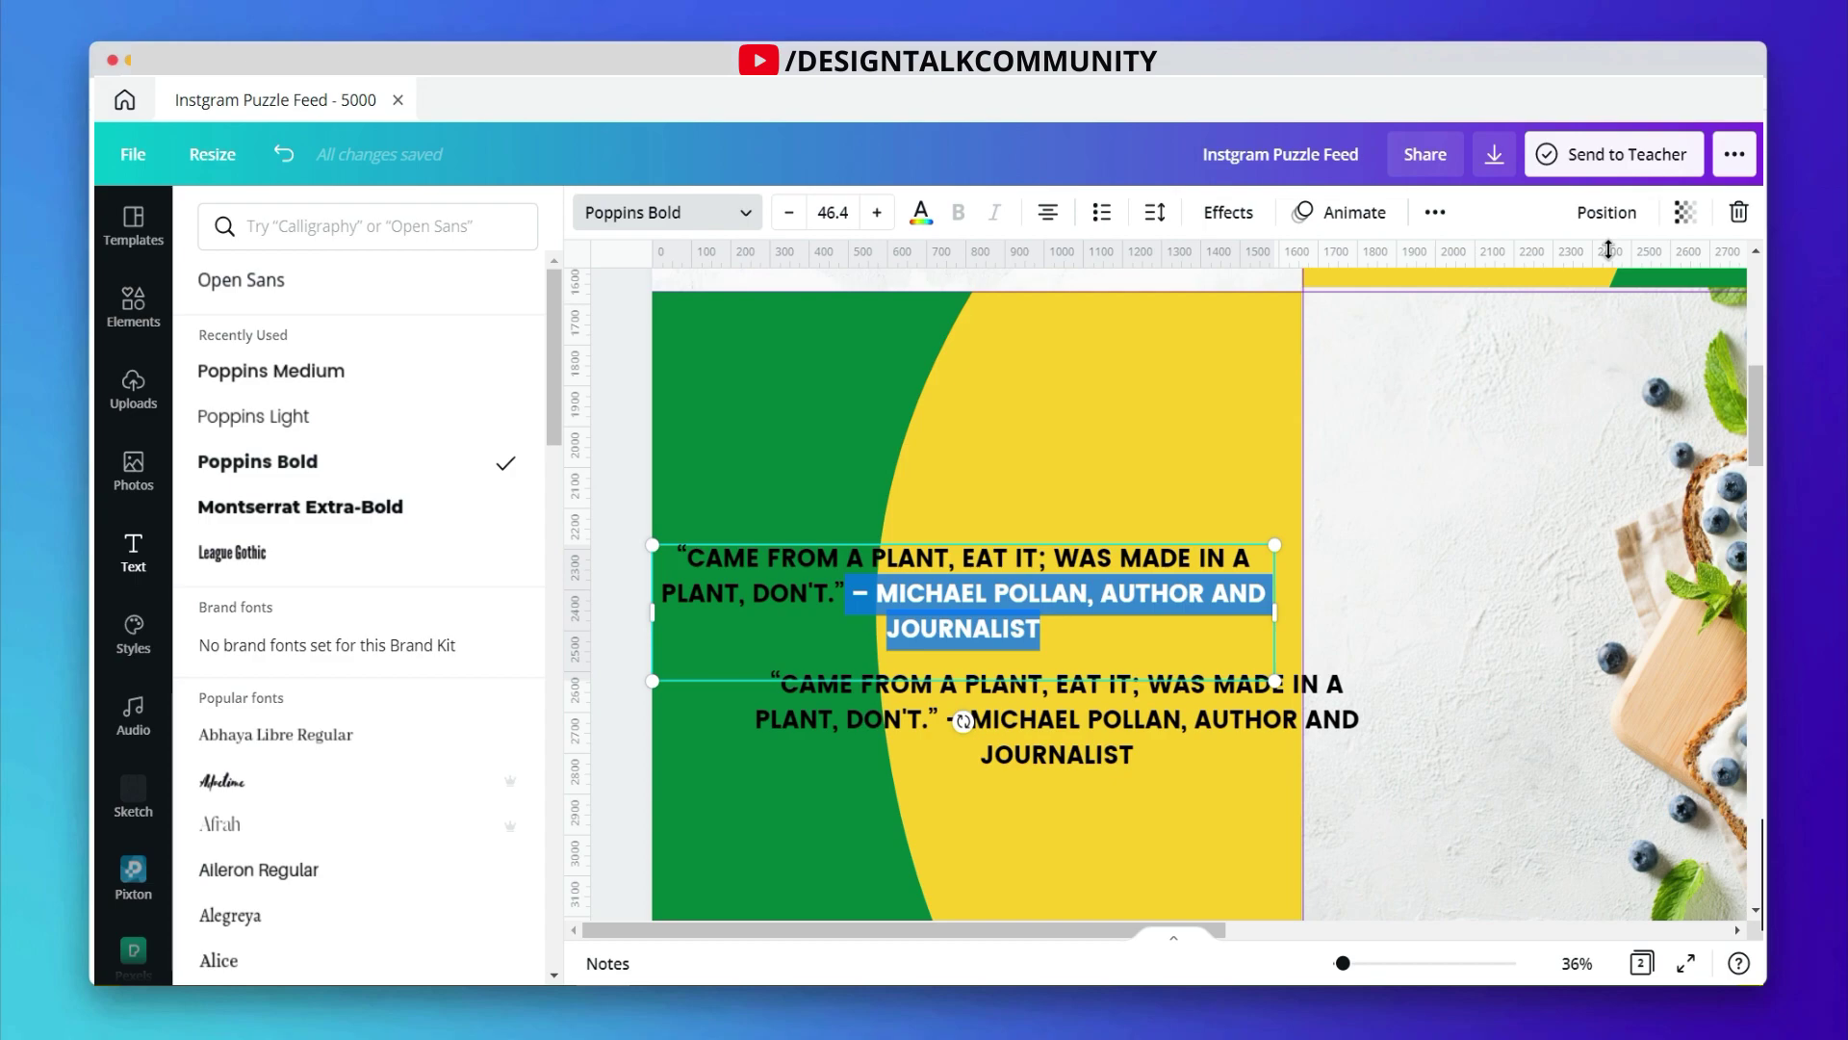
key("BackSpace")
left_click(1174, 431)
left_click(1098, 587)
left_click_drag(1274, 577, 1111, 580)
left_click_drag(1000, 570, 973, 586)
Step: Delete the quote and the blank line from the duplicated text box, keeping only "MICHAEL POLLAN, AUTHOR AND JOURNALIST"
left_click(1064, 695)
left_click(1065, 695)
left_click_drag(969, 719, 765, 666)
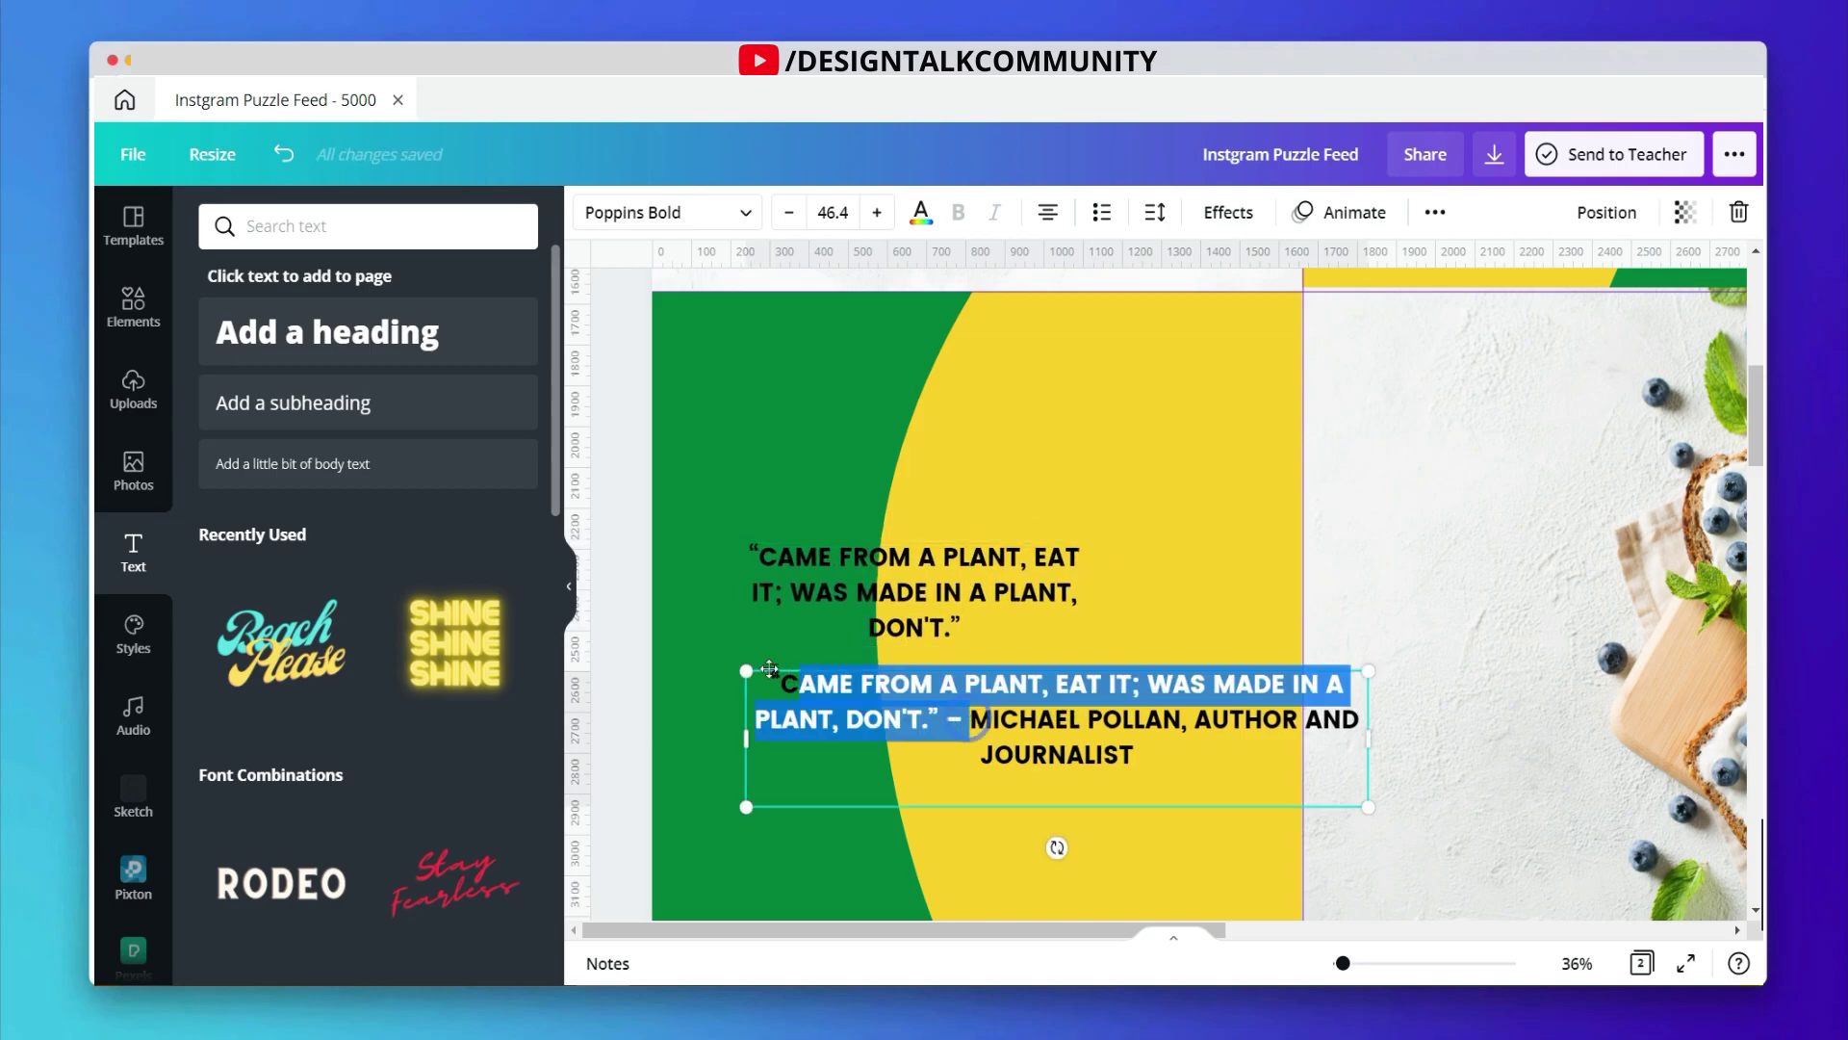
key("BackSpace")
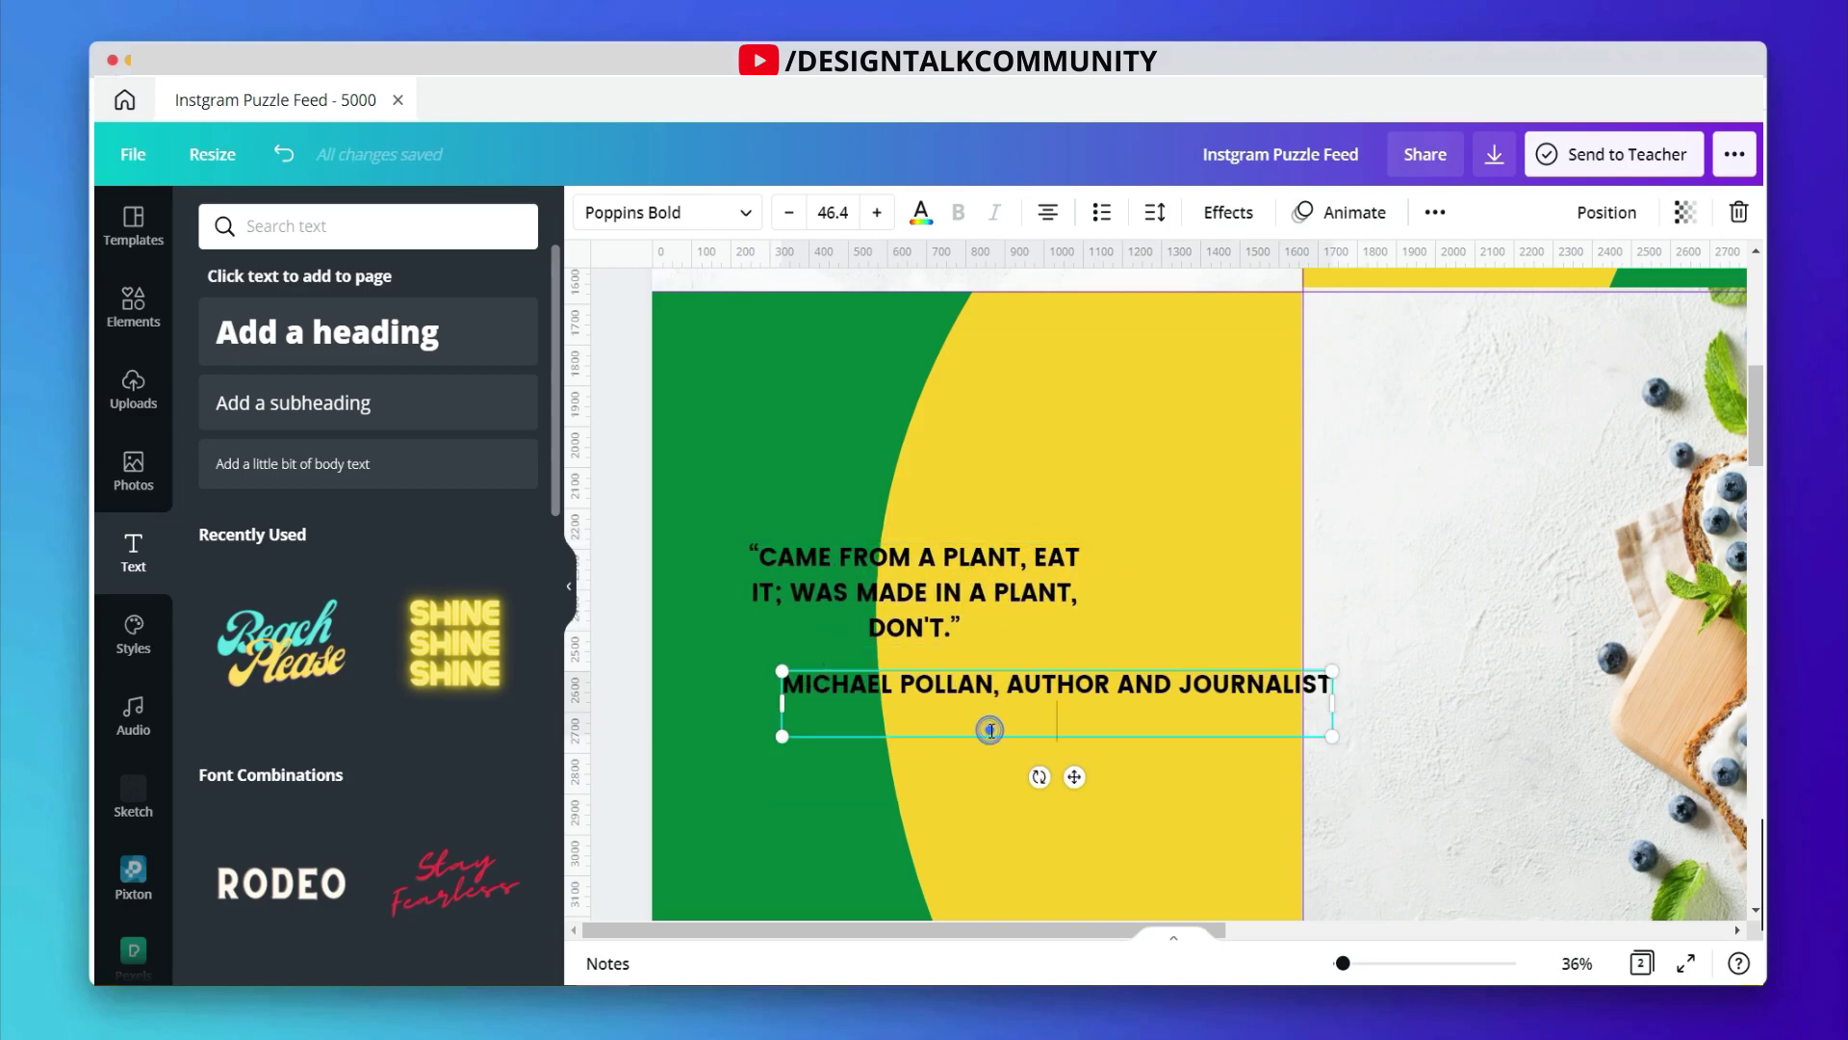
key("BackSpace")
Step: Set the attribution to Poppins Medium, prefix it with a dash, shrink it to size 21.4, and place it below the quote
left_click(679, 204)
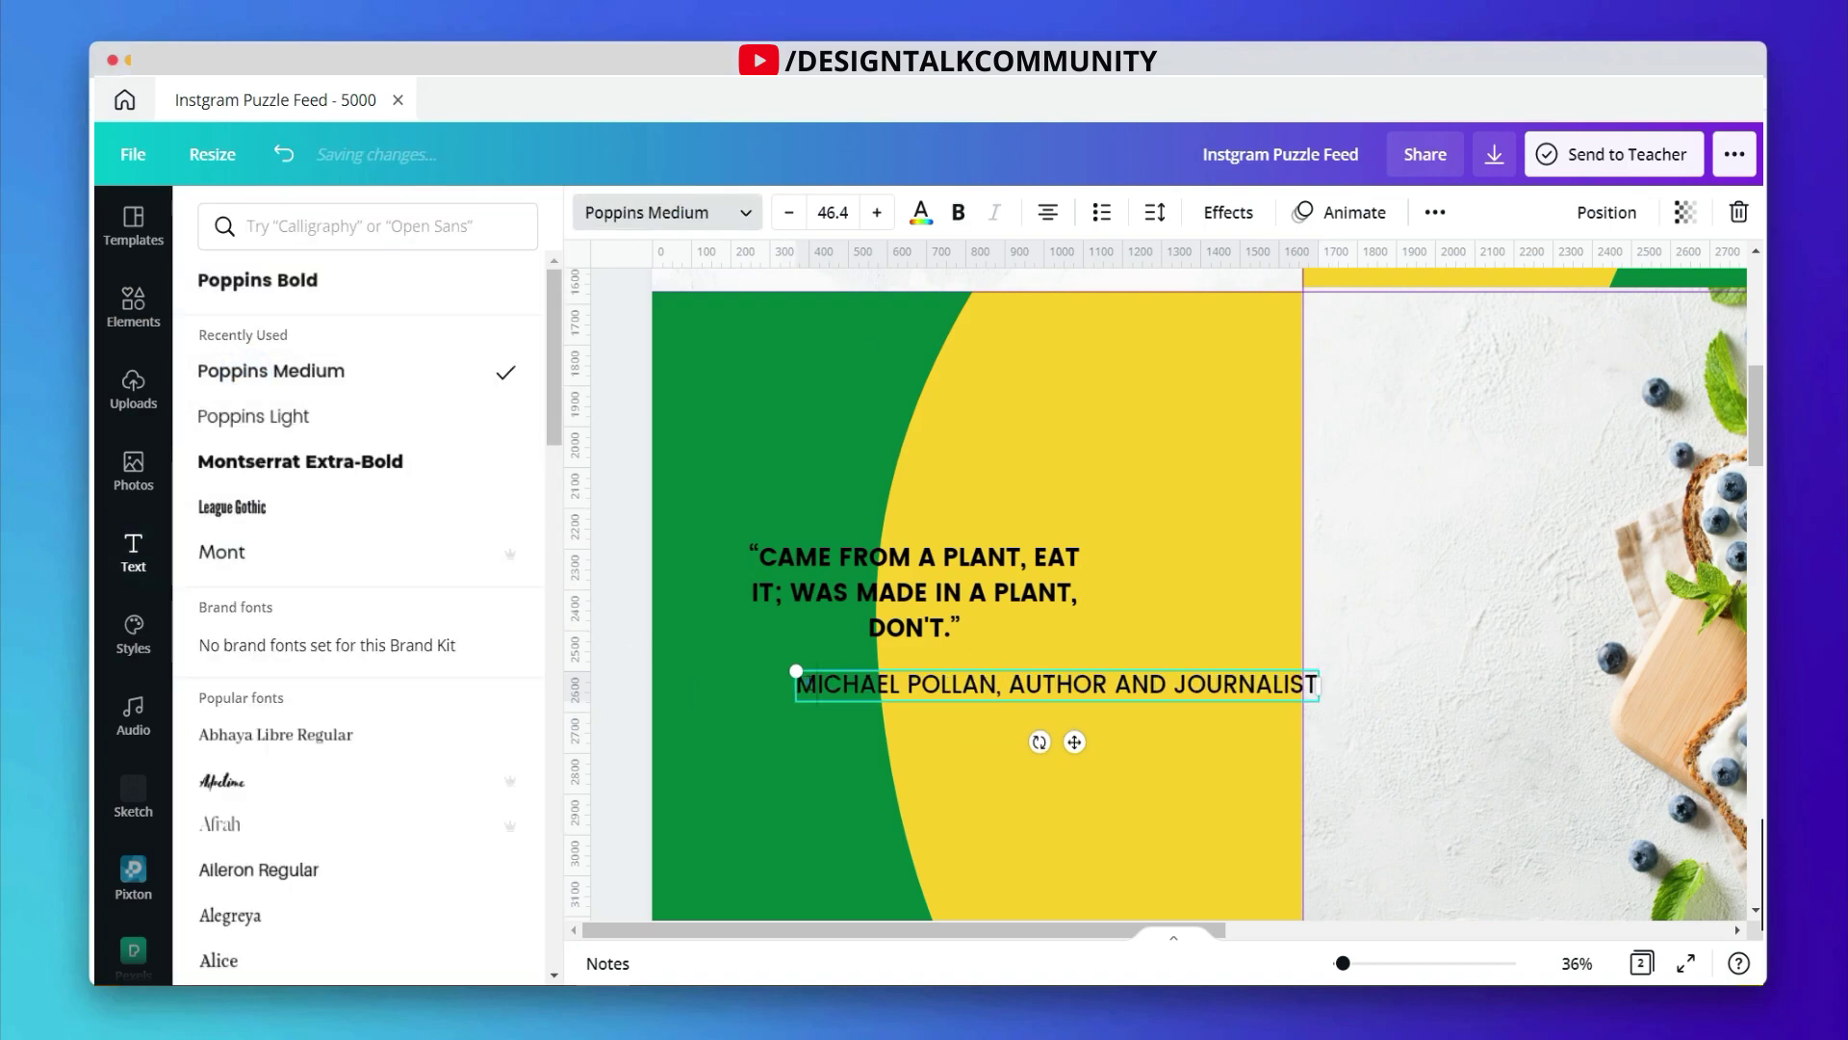
type("-")
left_click_drag(1329, 671, 1043, 689)
left_click_drag(928, 742, 930, 812)
Step: Enlarge the quote to size 74.5 across the middle-left cell, and colour it white
left_click(917, 598)
left_click_drag(1083, 643, 1221, 742)
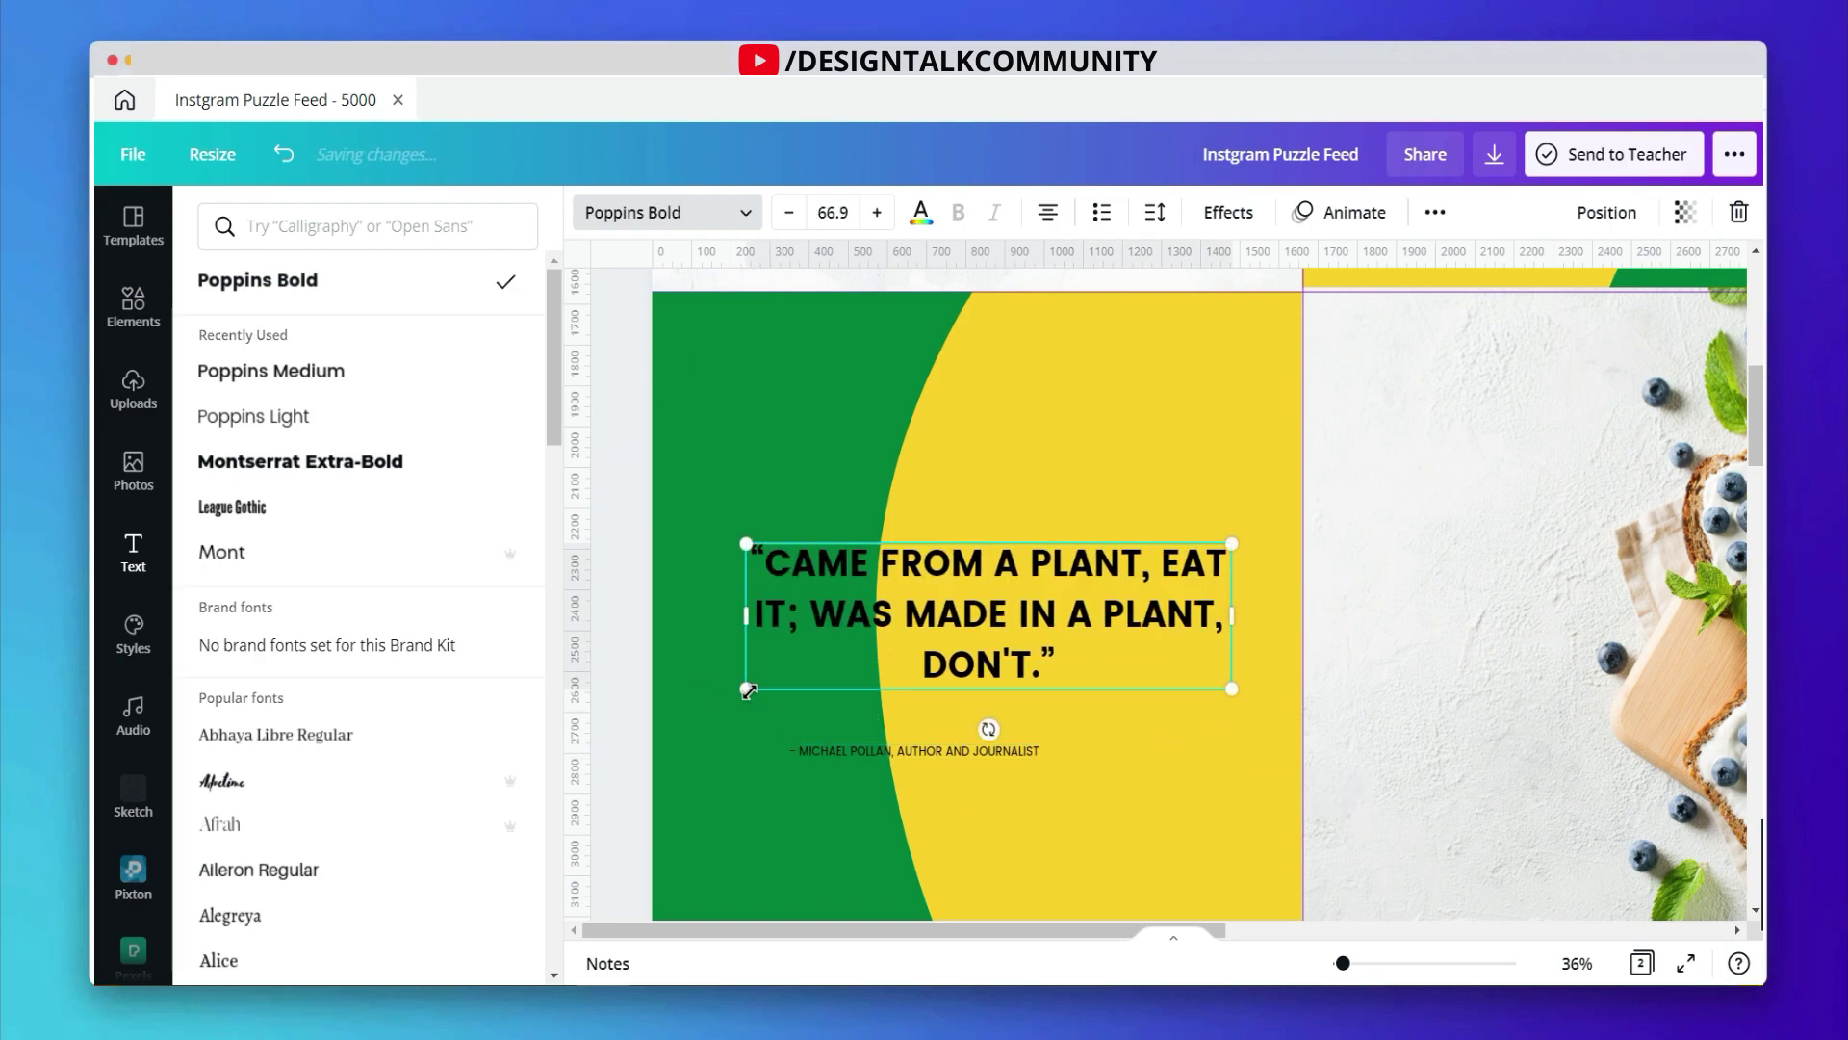
left_click_drag(748, 689, 708, 696)
left_click_drag(1008, 673, 1014, 681)
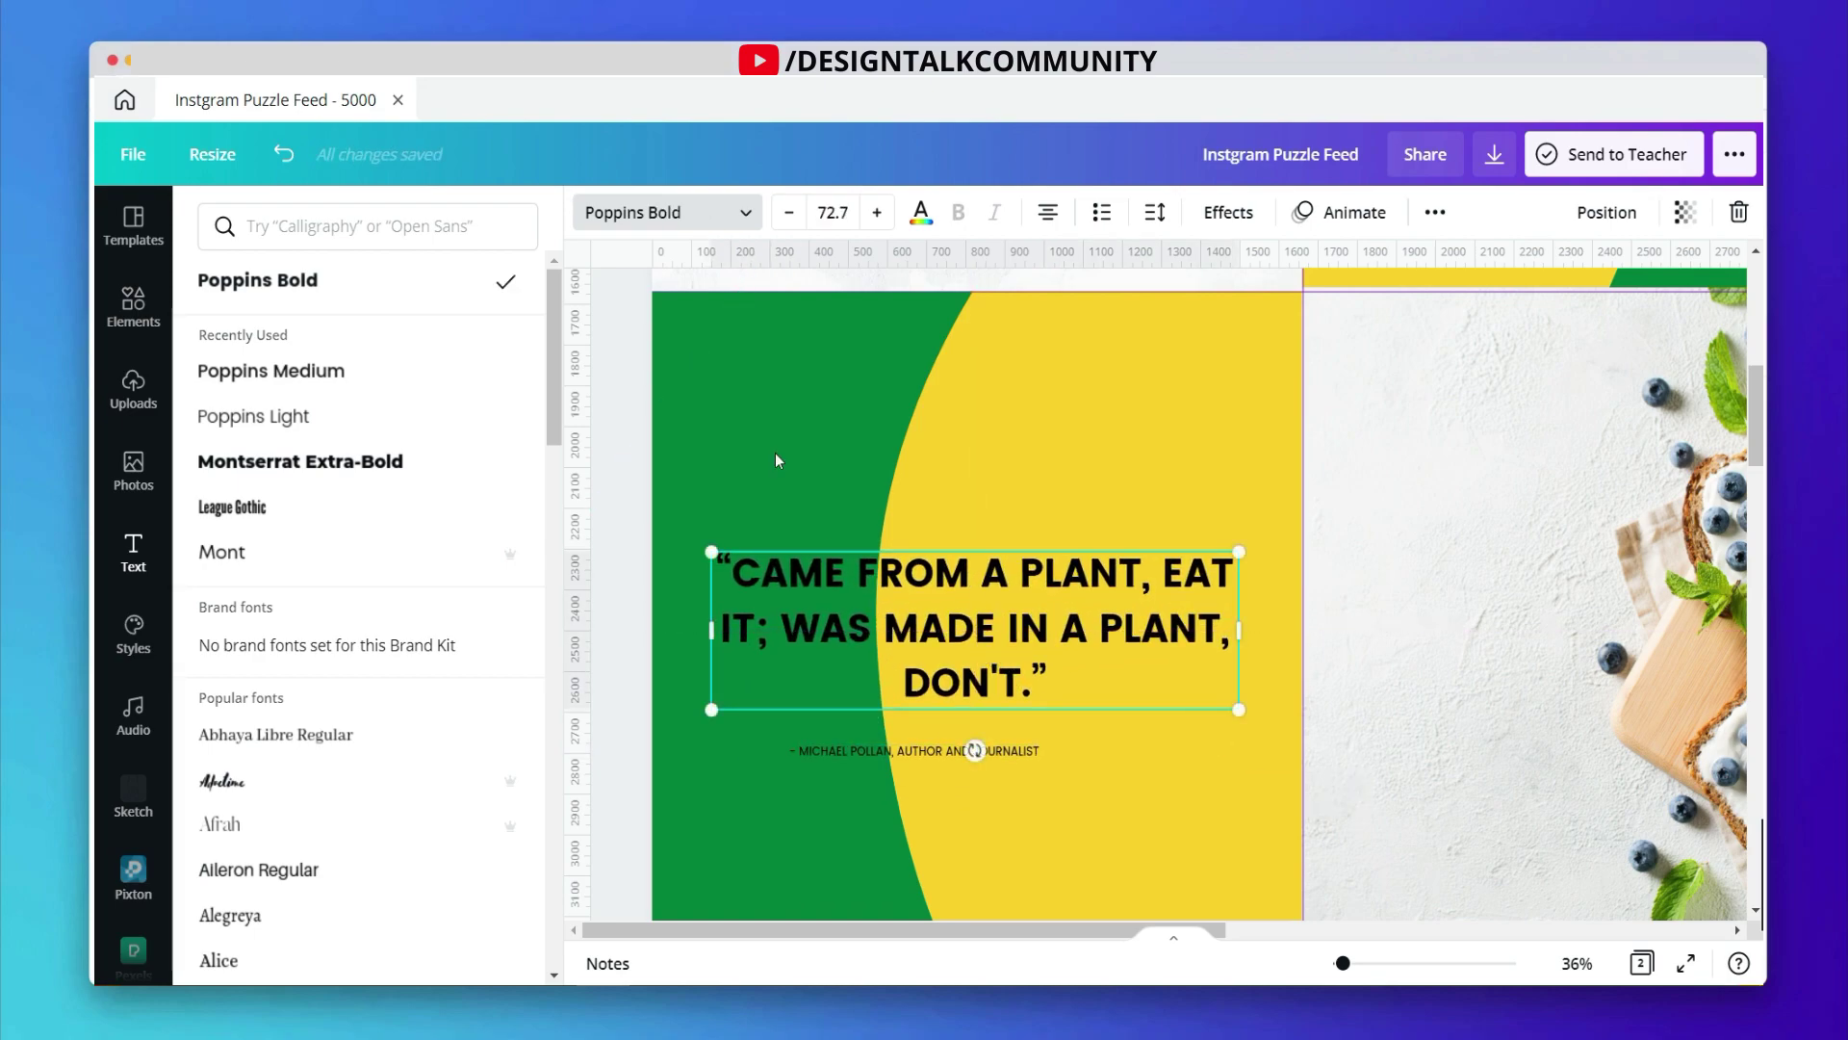
left_click(909, 213)
left_click(513, 765)
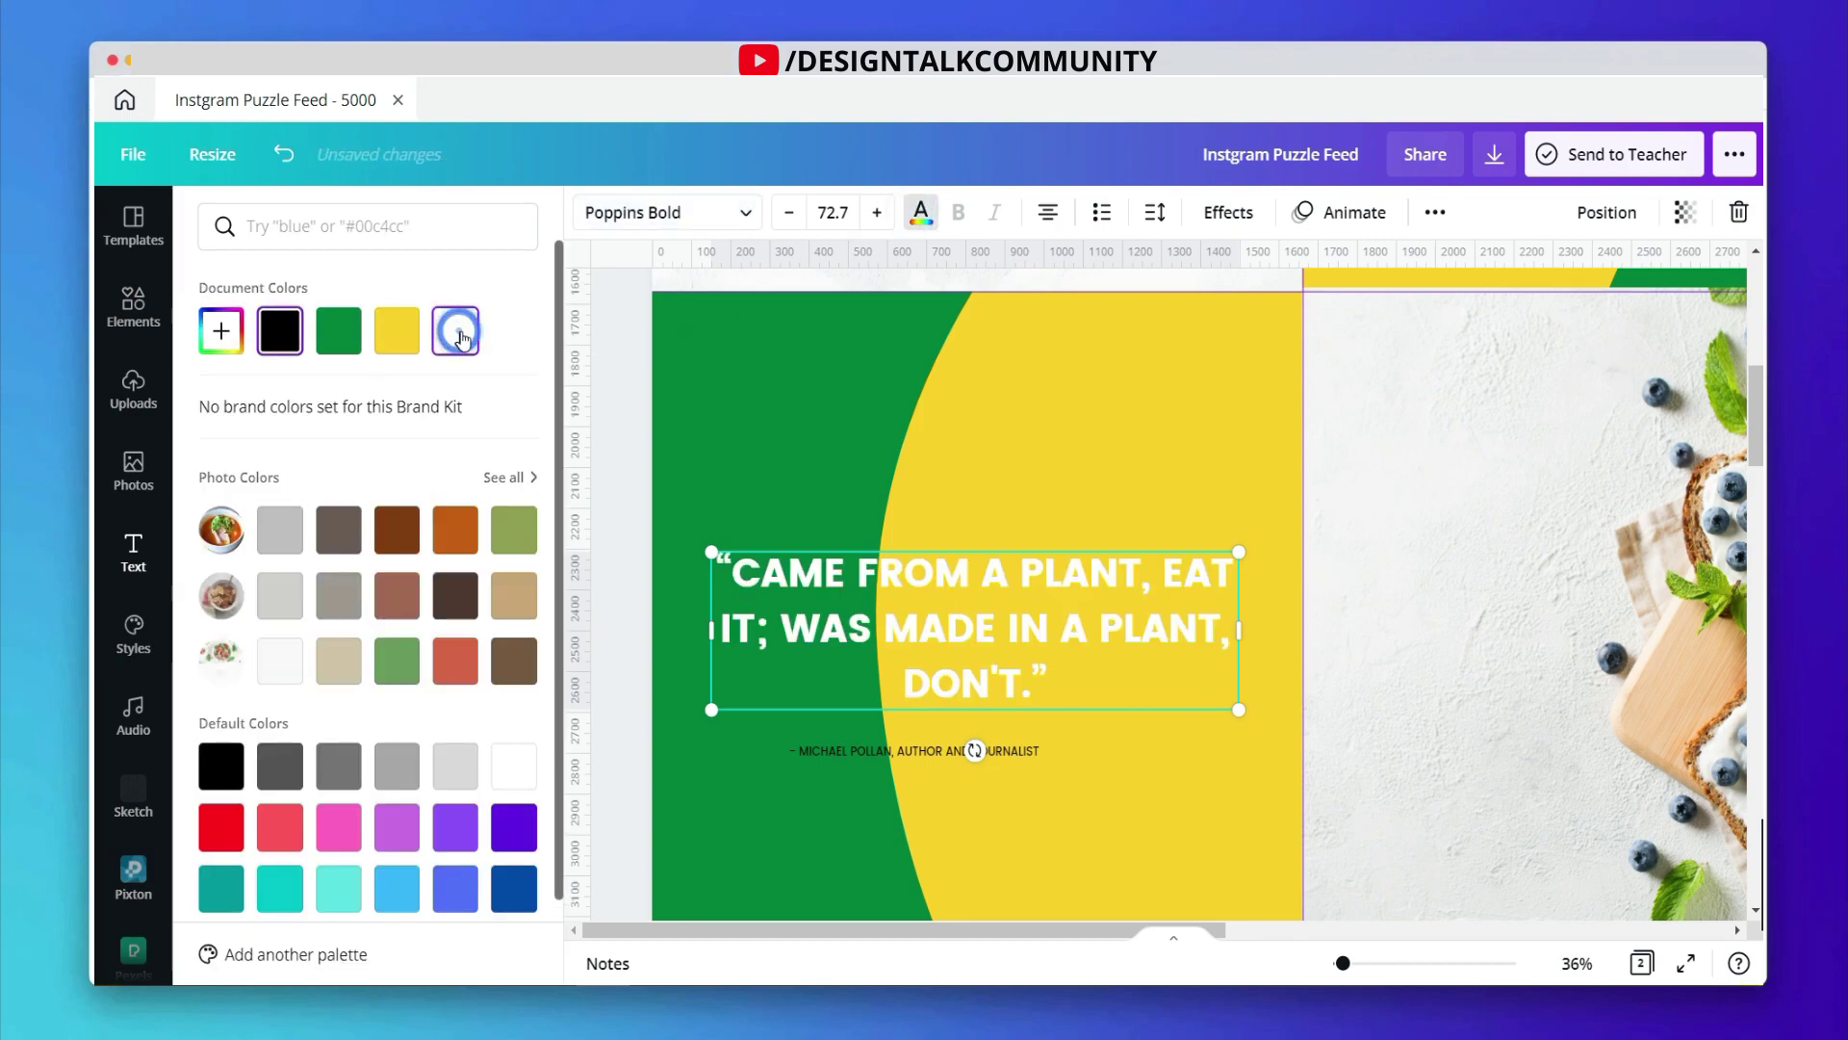
left_click_drag(1245, 555, 1258, 550)
Step: Colour the Michael Pollan attribution white, make it bold, and centre it beneath the quote
left_click_drag(1002, 750, 1051, 787)
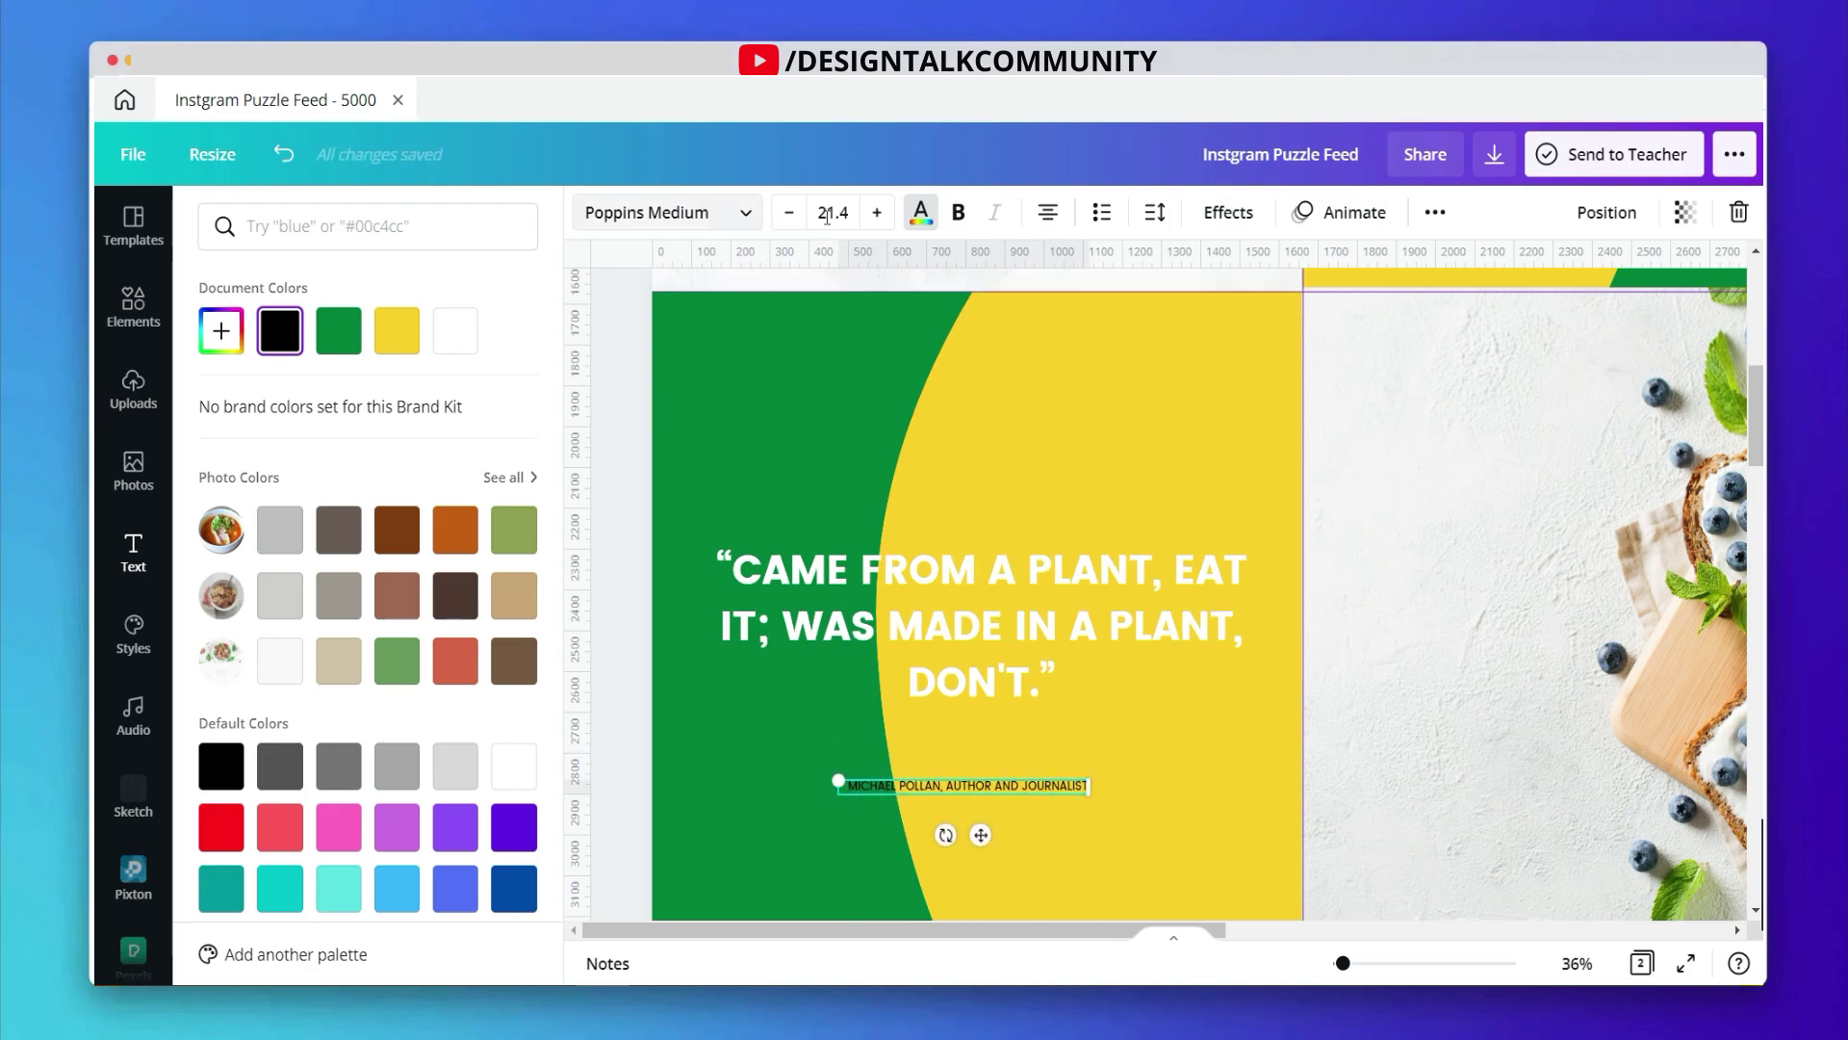
left_click(458, 344)
scroll(1098, 556, "down", 3)
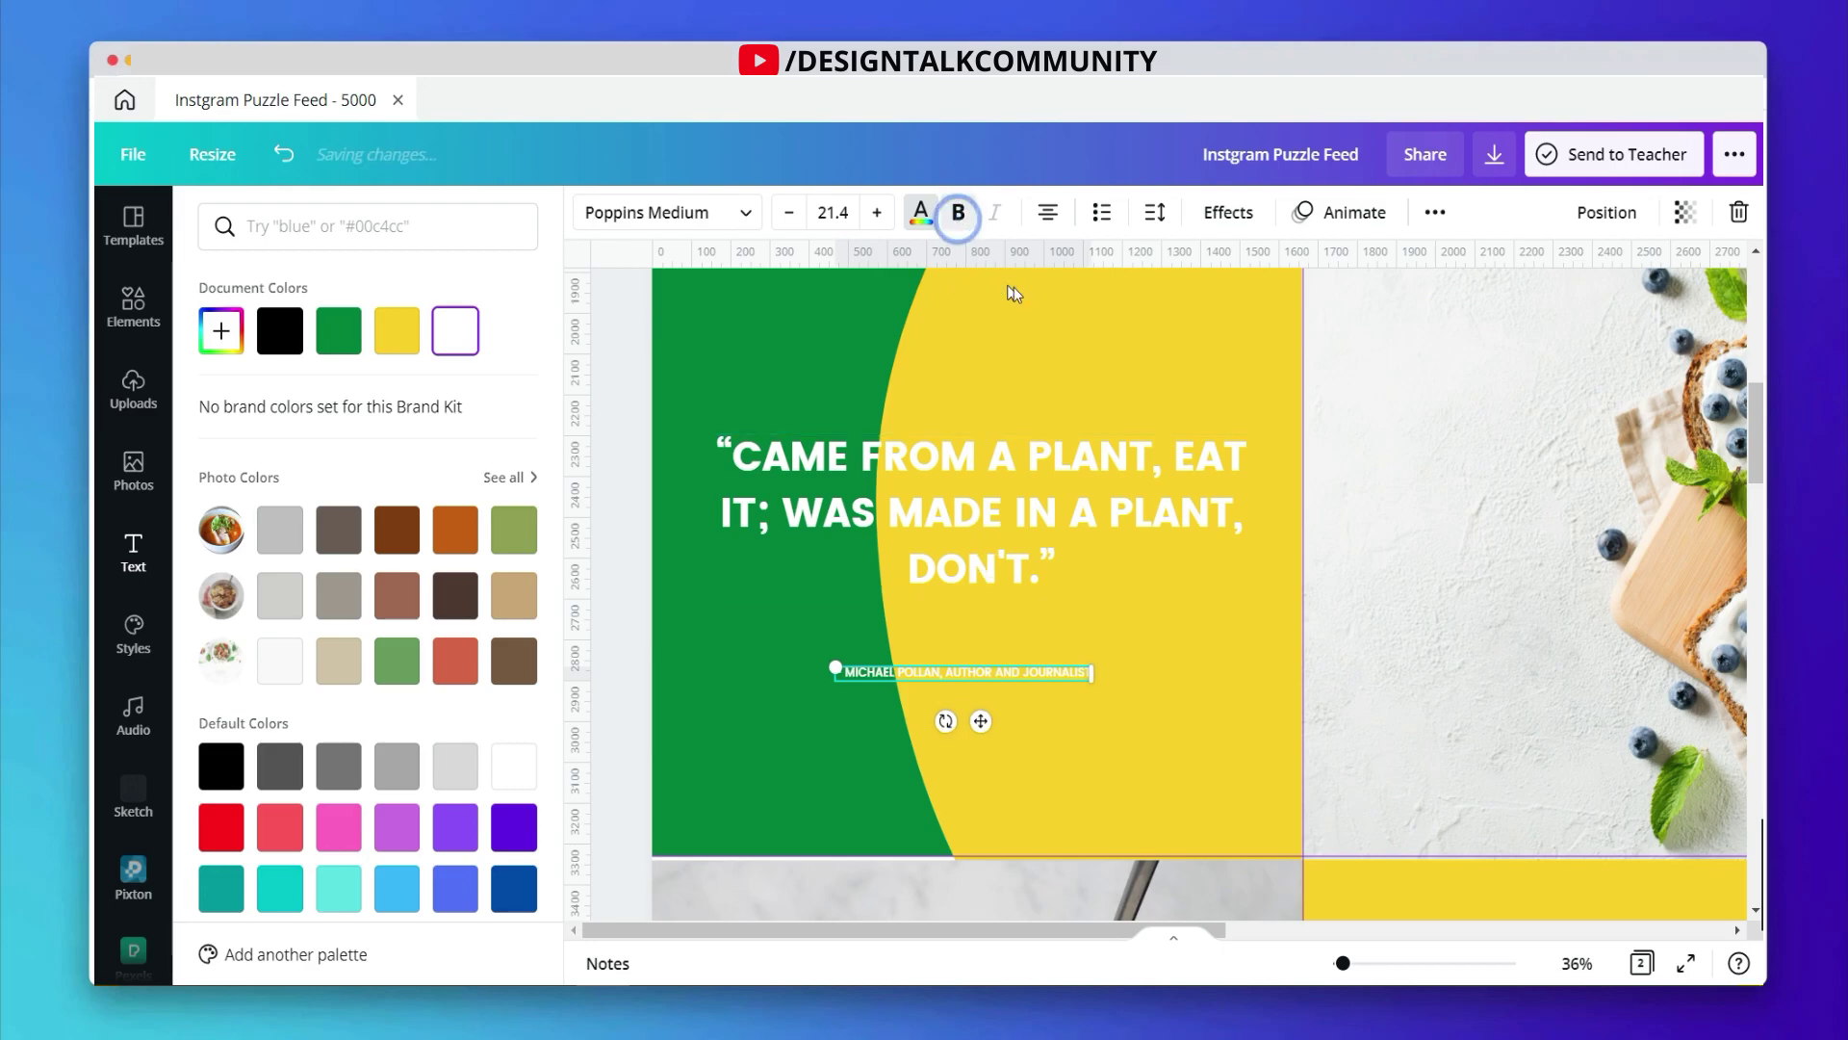
left_click(1022, 296)
left_click(953, 527)
left_click_drag(996, 637, 1007, 655)
left_click(1103, 717)
Step: Place copies of the quote and its attribution in the top-middle and middle-right cells
left_click_drag(1363, 965, 1333, 965)
left_click(1597, 541)
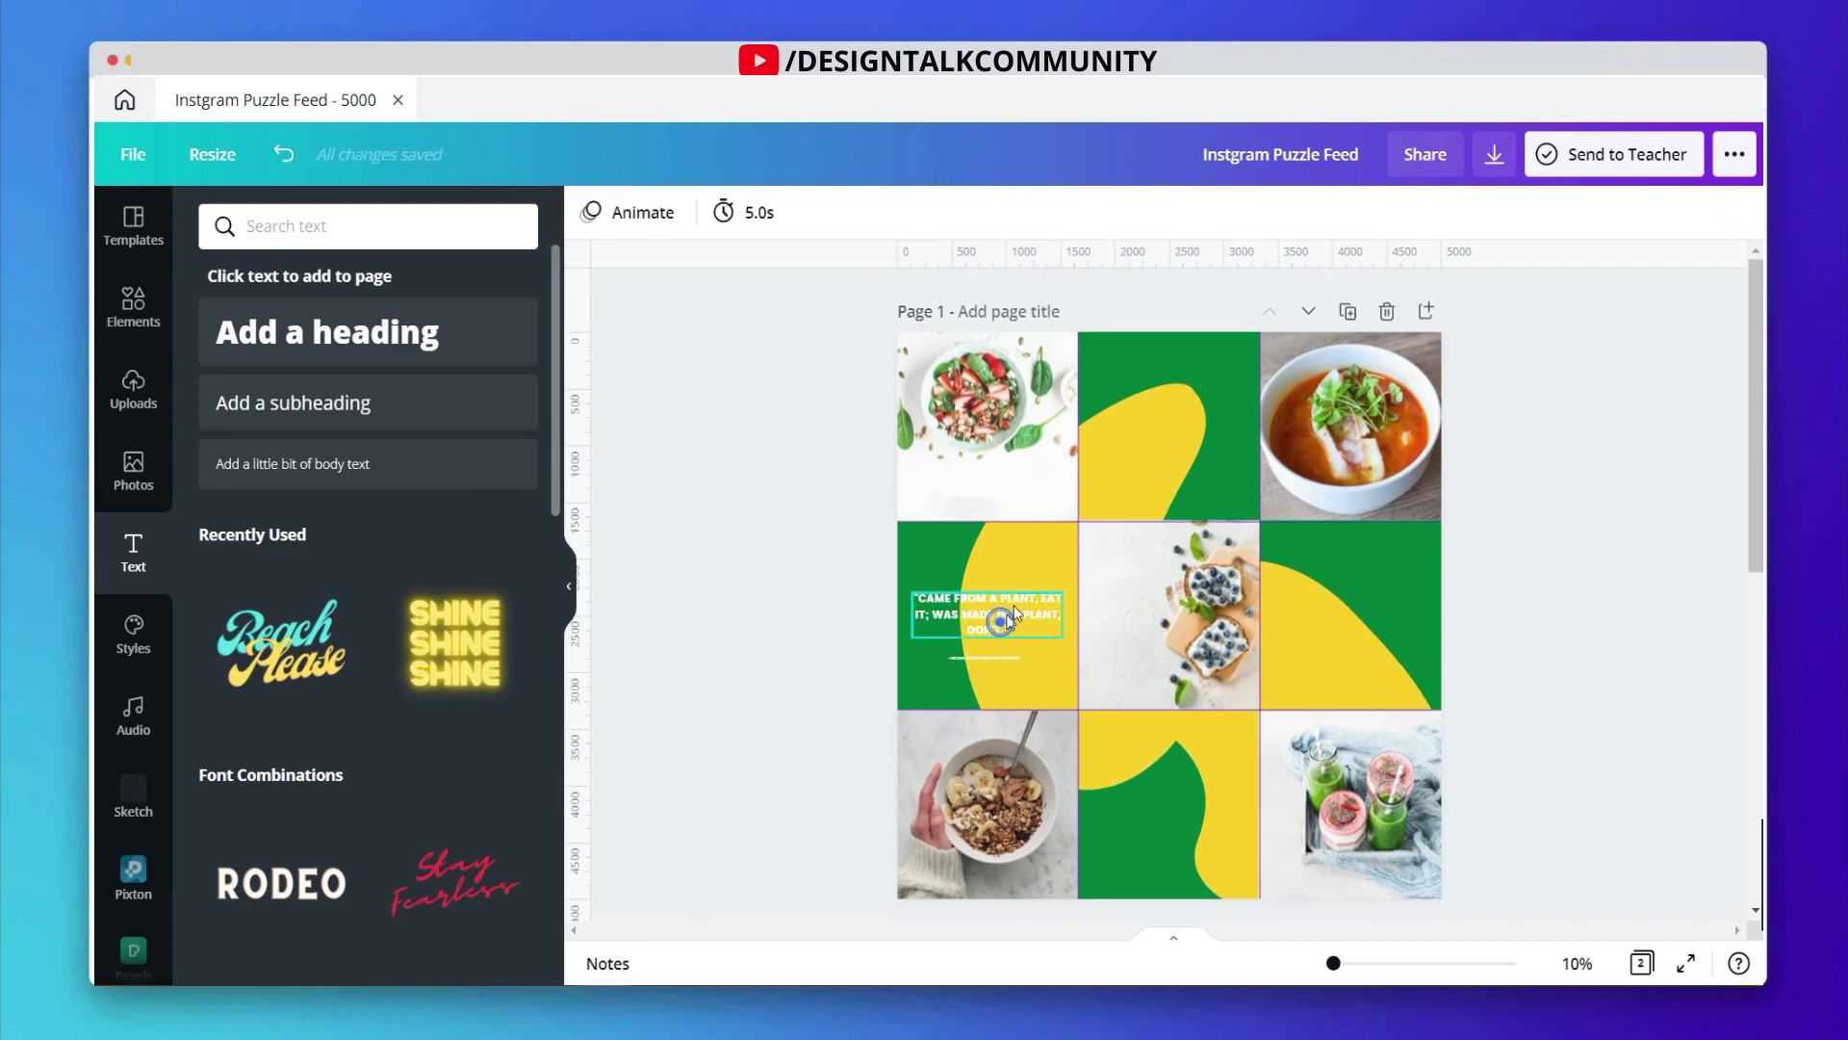
left_click_drag(1020, 596, 1176, 426)
left_click(991, 656)
left_click_drag(1111, 522, 1371, 613)
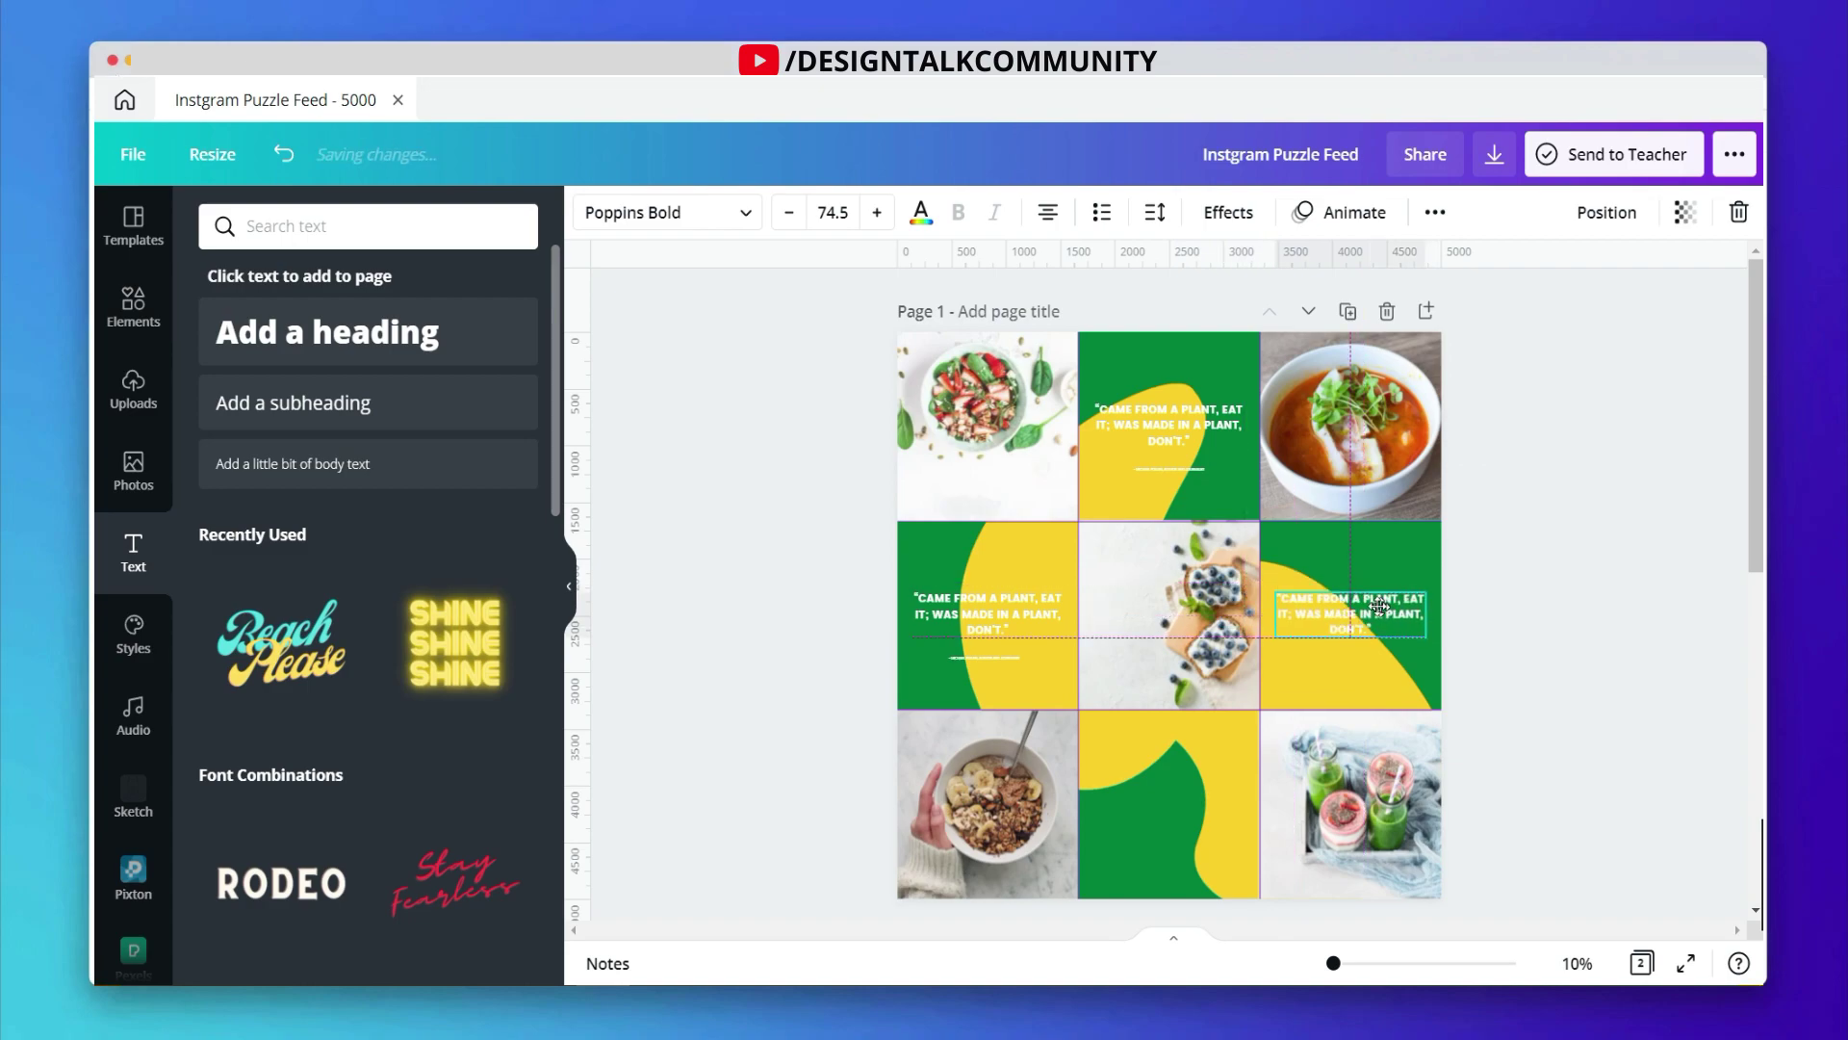
left_click(1172, 469)
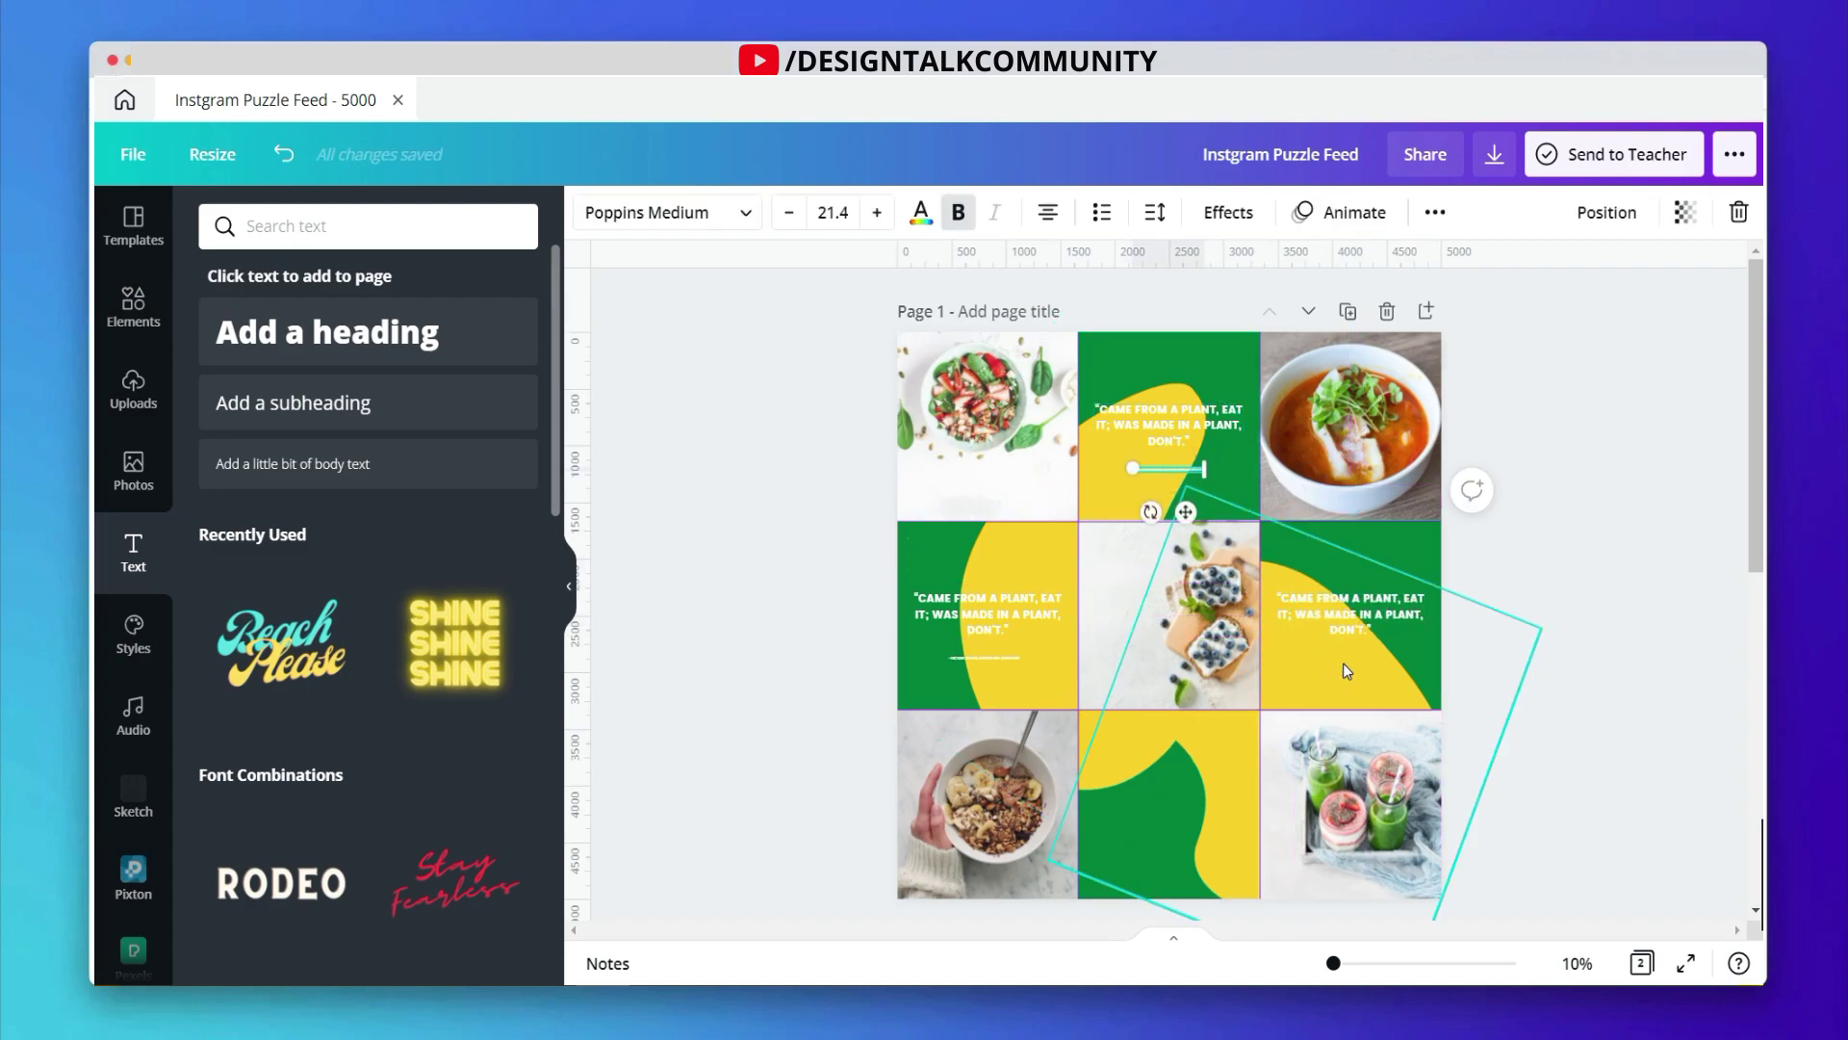
left_click_drag(1188, 512, 1366, 696)
left_click(1573, 558)
Step: Place another copy of the quote and its attribution in the bottom-middle cell
scroll(1573, 558, "down", 3)
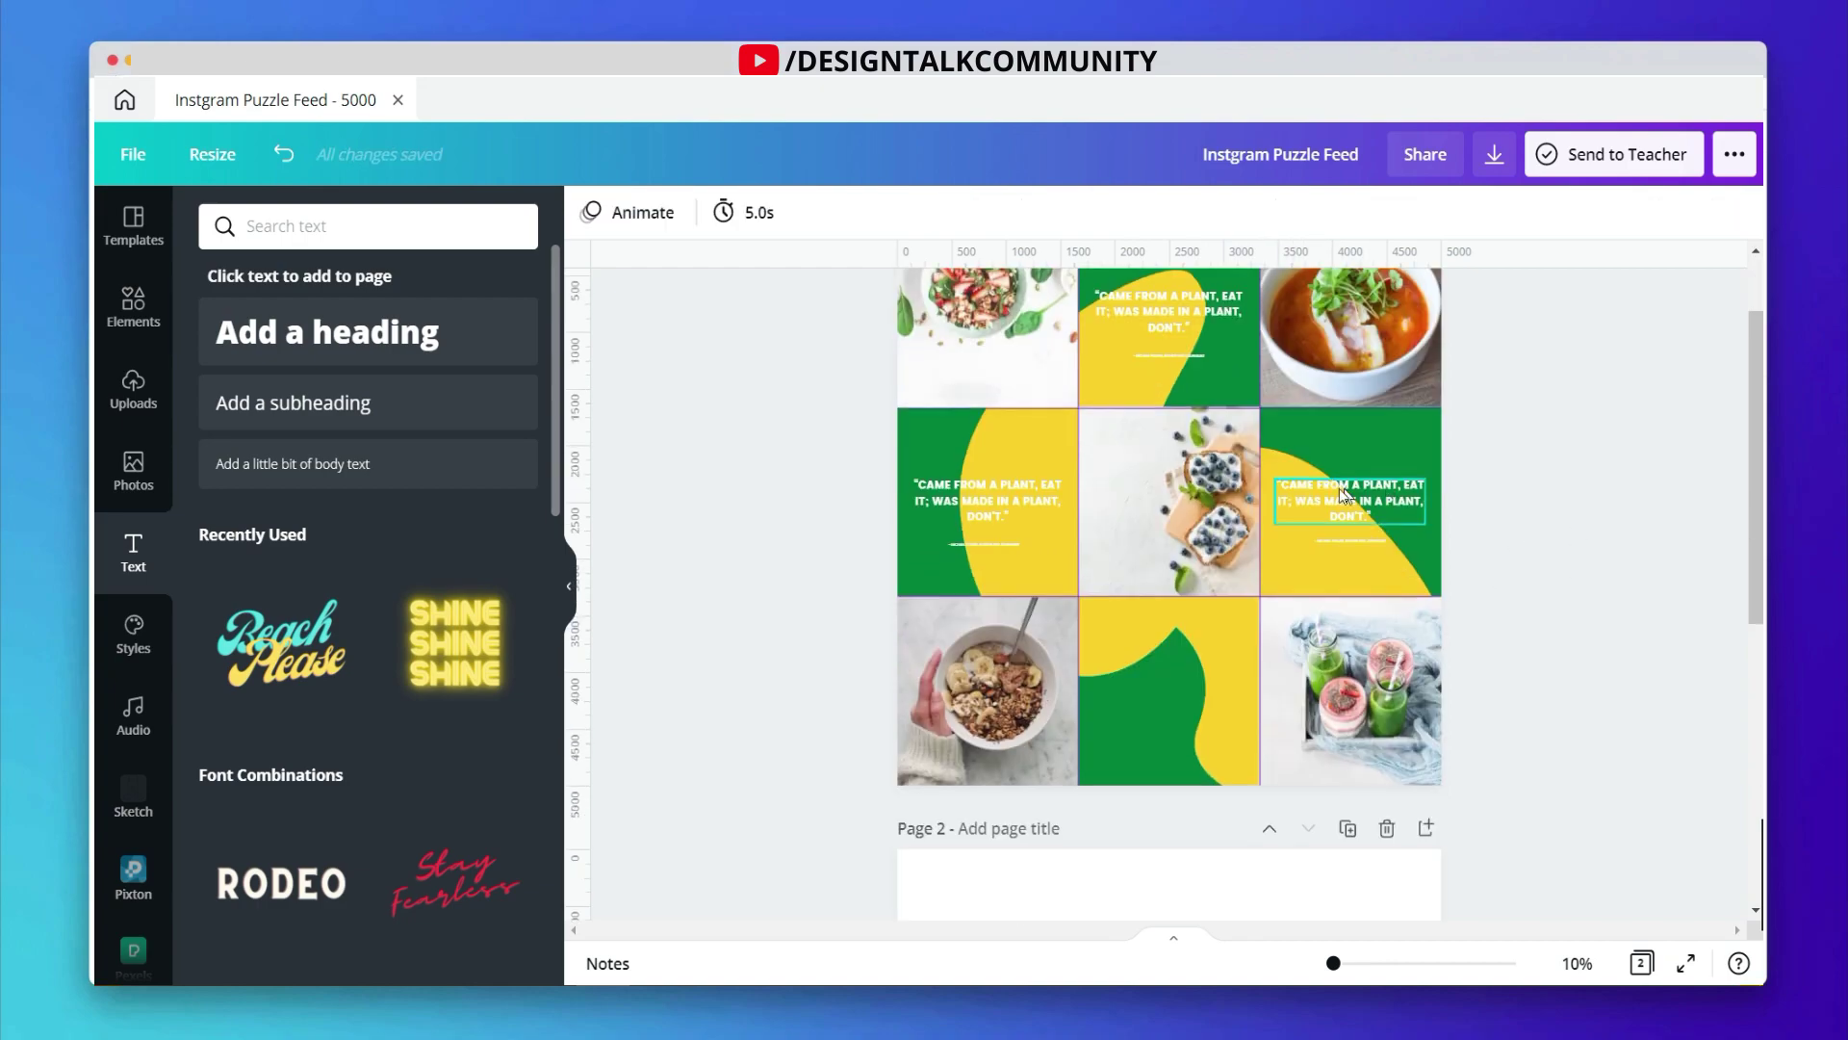
left_click_drag(1337, 490, 1157, 679)
left_click(1342, 540)
left_click_drag(1367, 584, 1185, 774)
left_click(1527, 532)
Step: Copy the second quote, "It is health that is real wealth", from the PureWow article in the browser, and return to the Canva design
left_click(550, 1002)
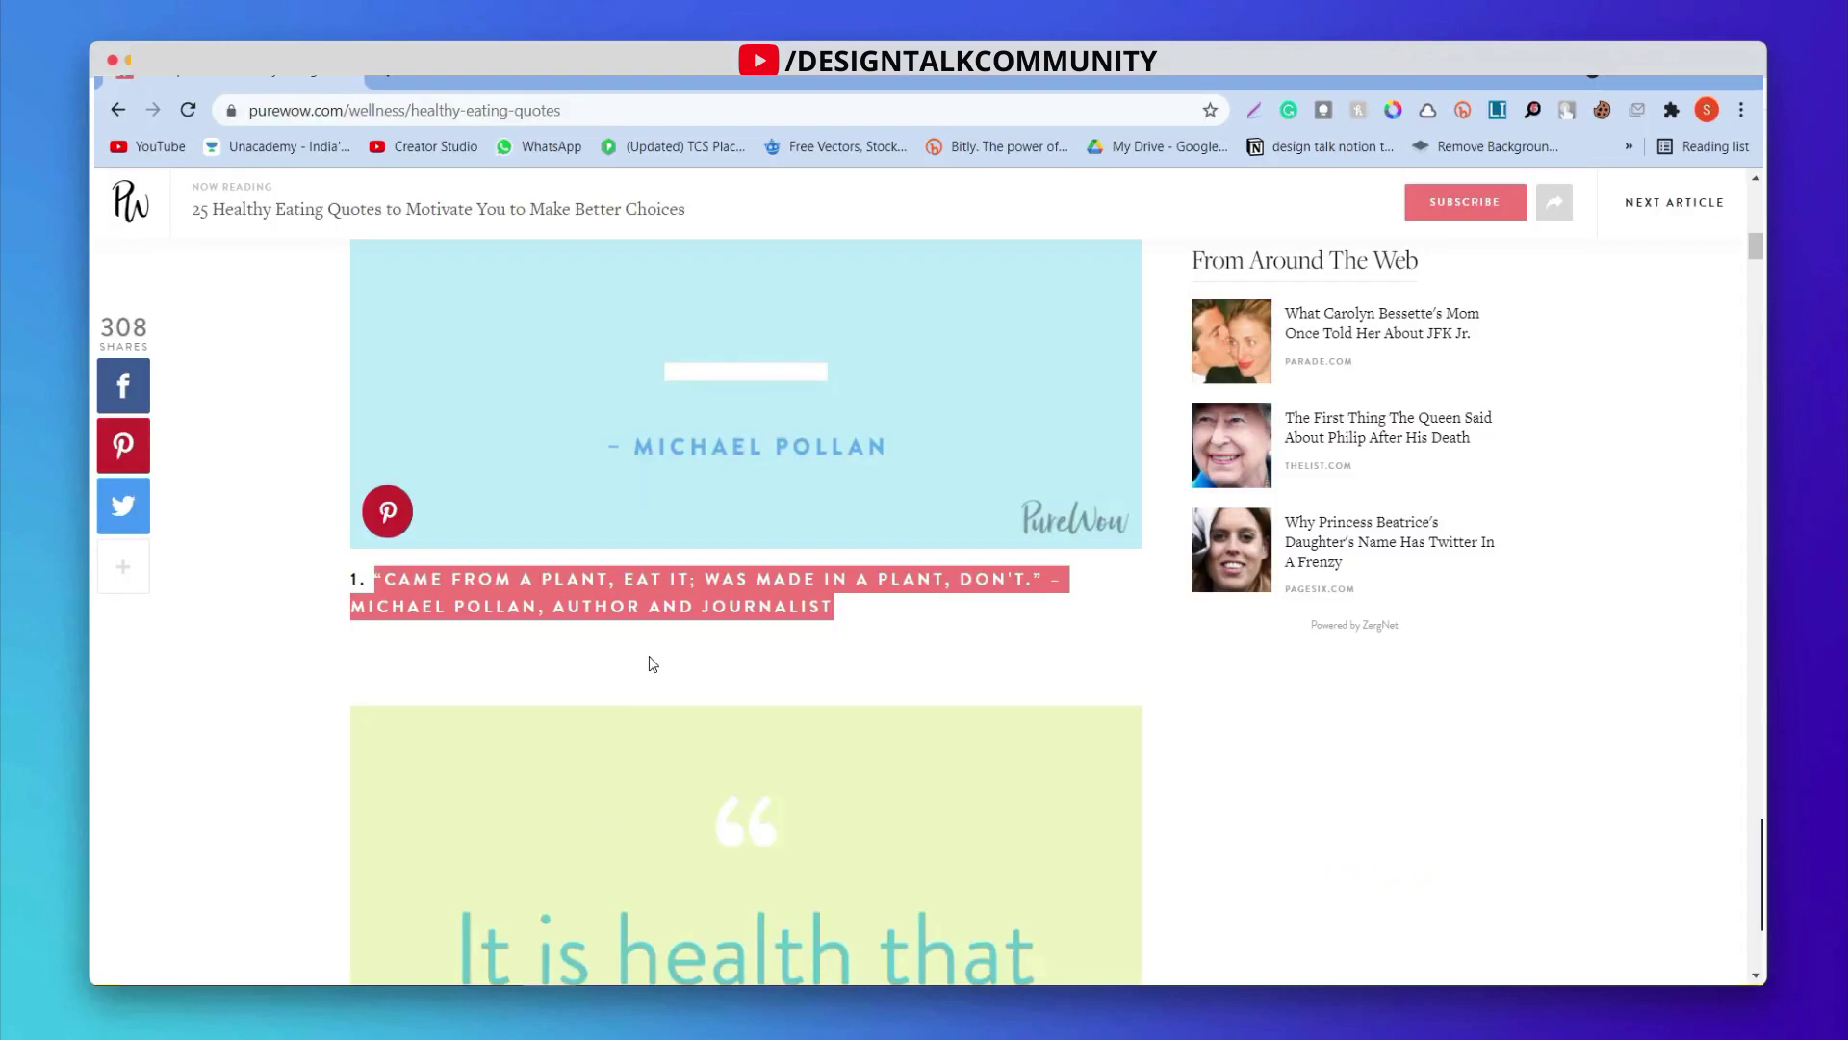
scroll(644, 655, "down", 8)
scroll(646, 661, "down", 2)
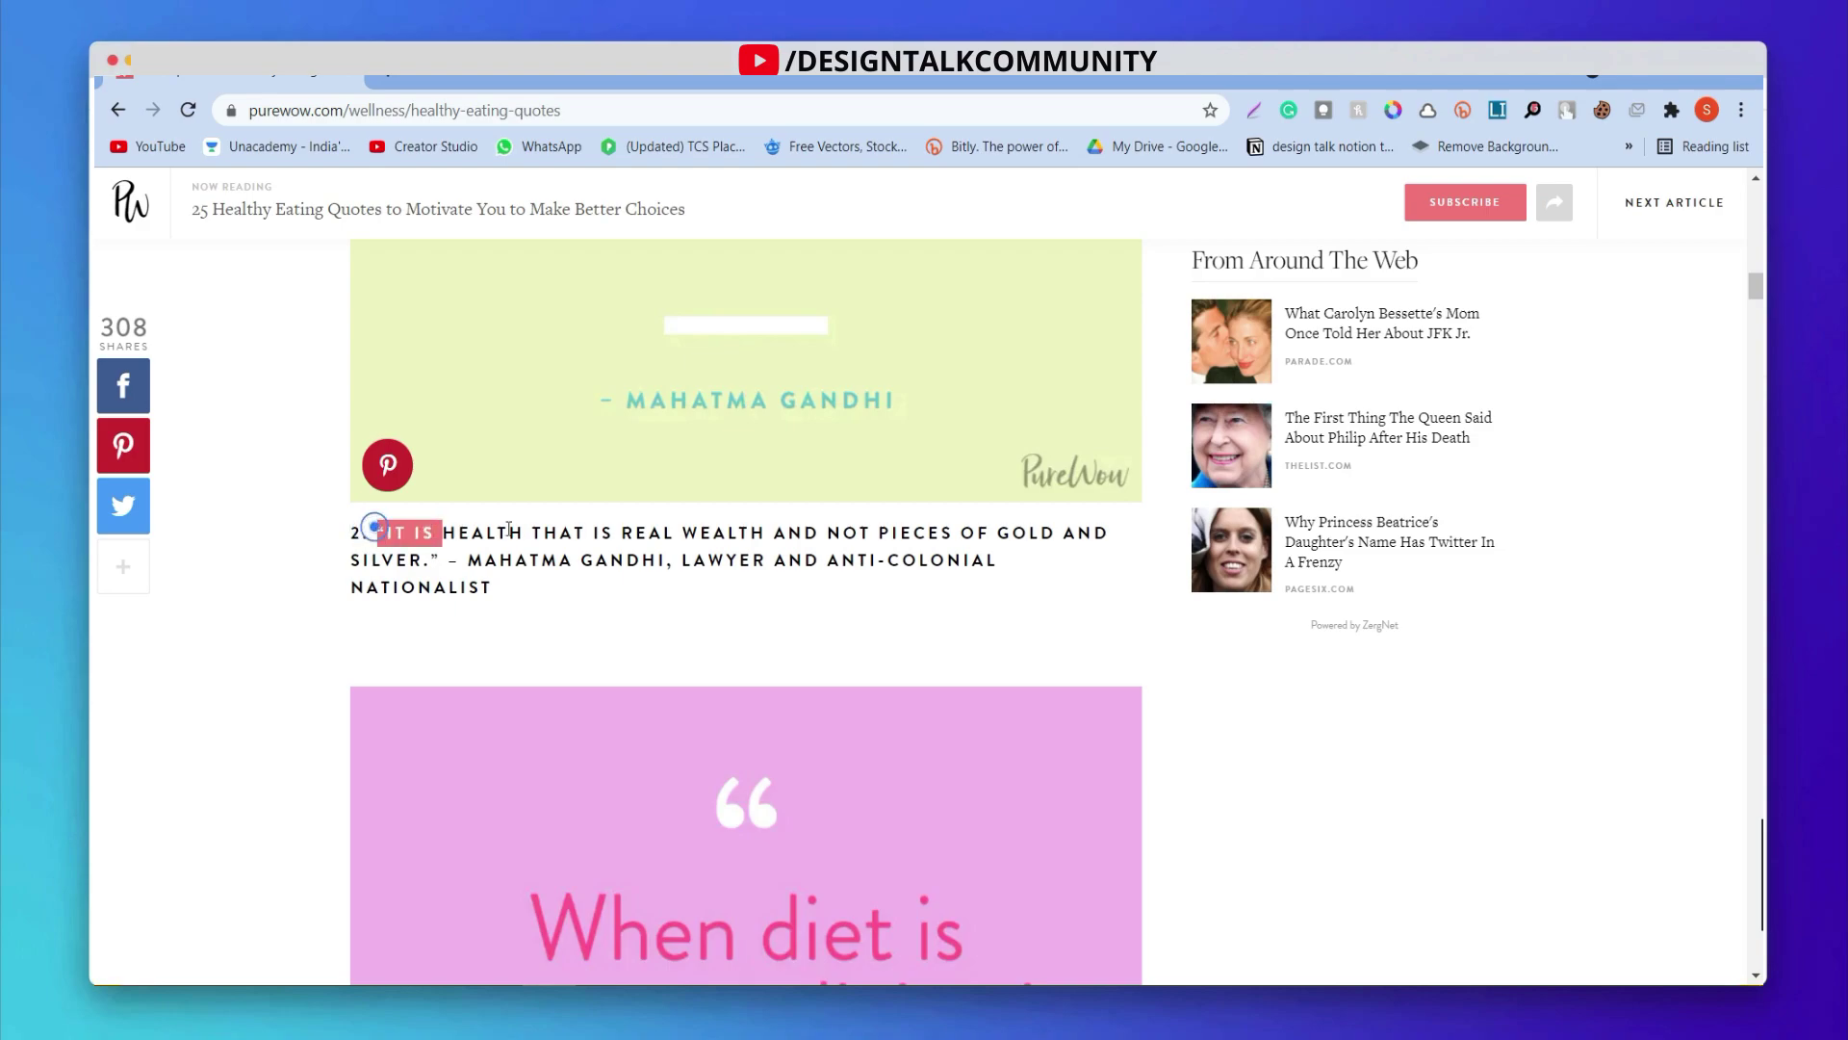
left_click_drag(521, 531, 426, 556)
key("super+c")
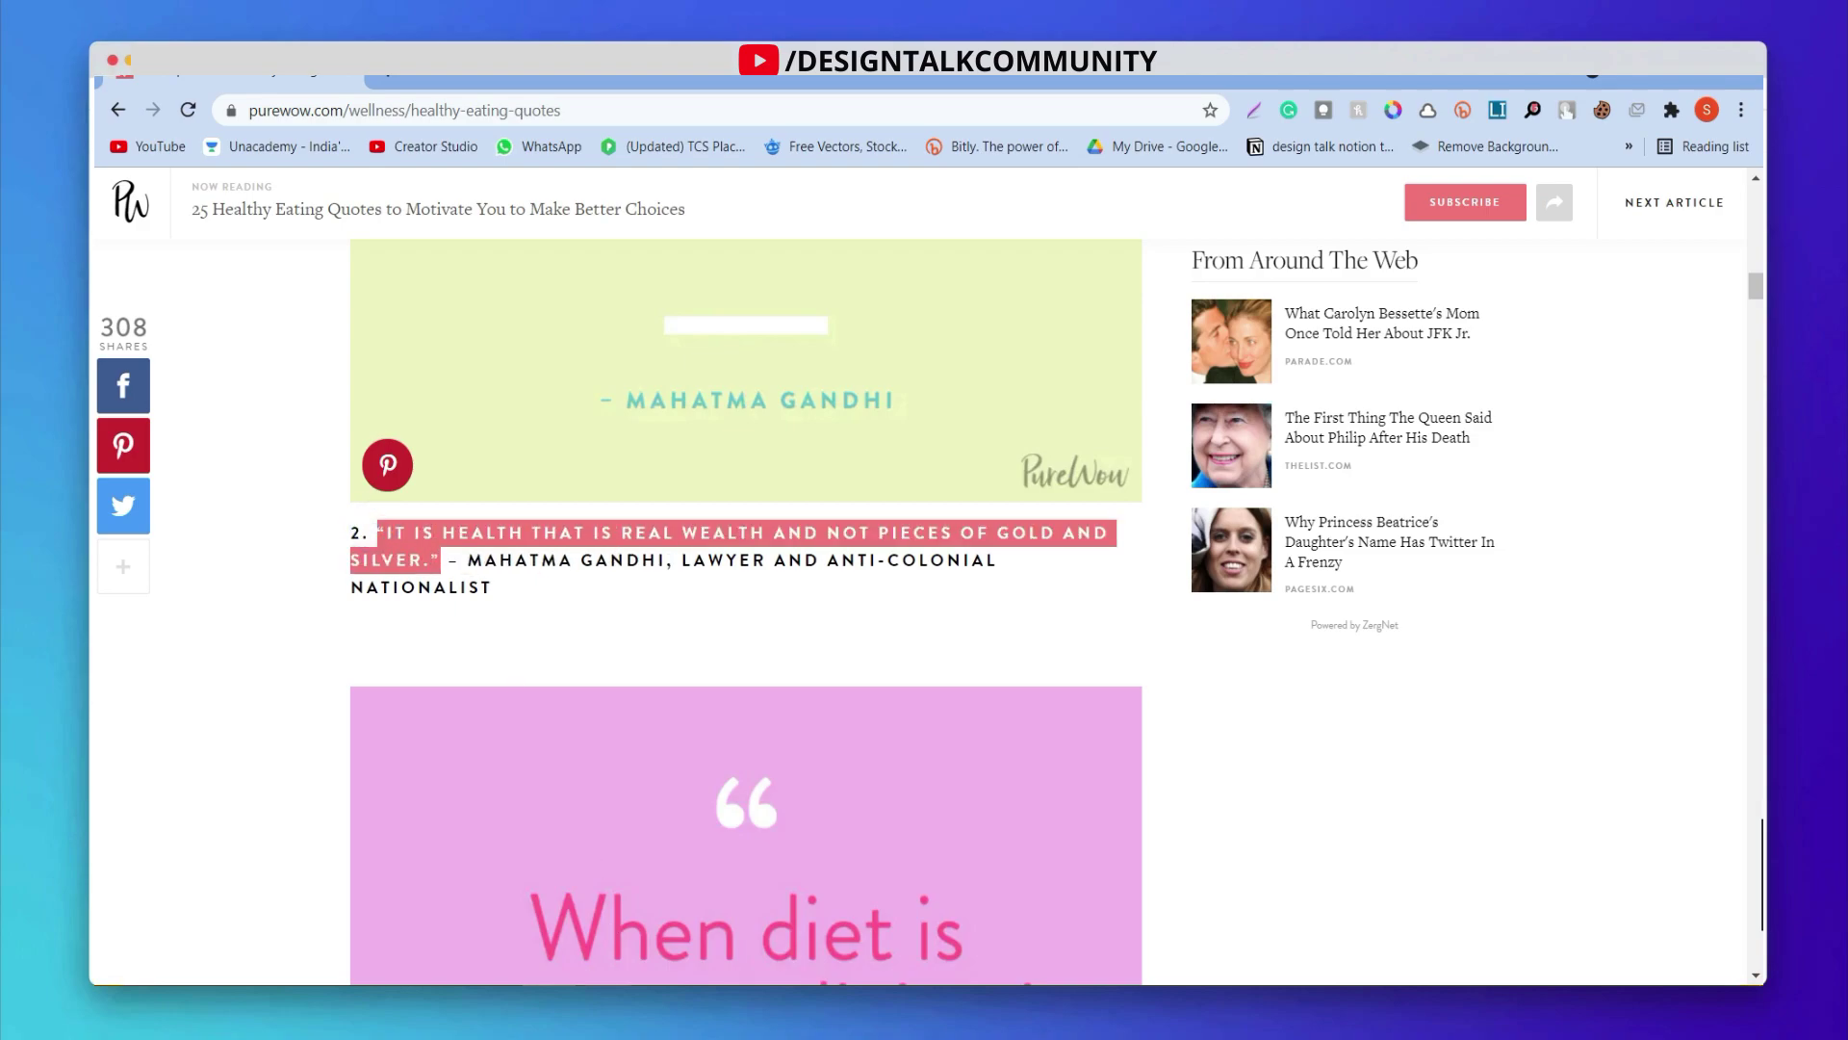
key("super+Tab")
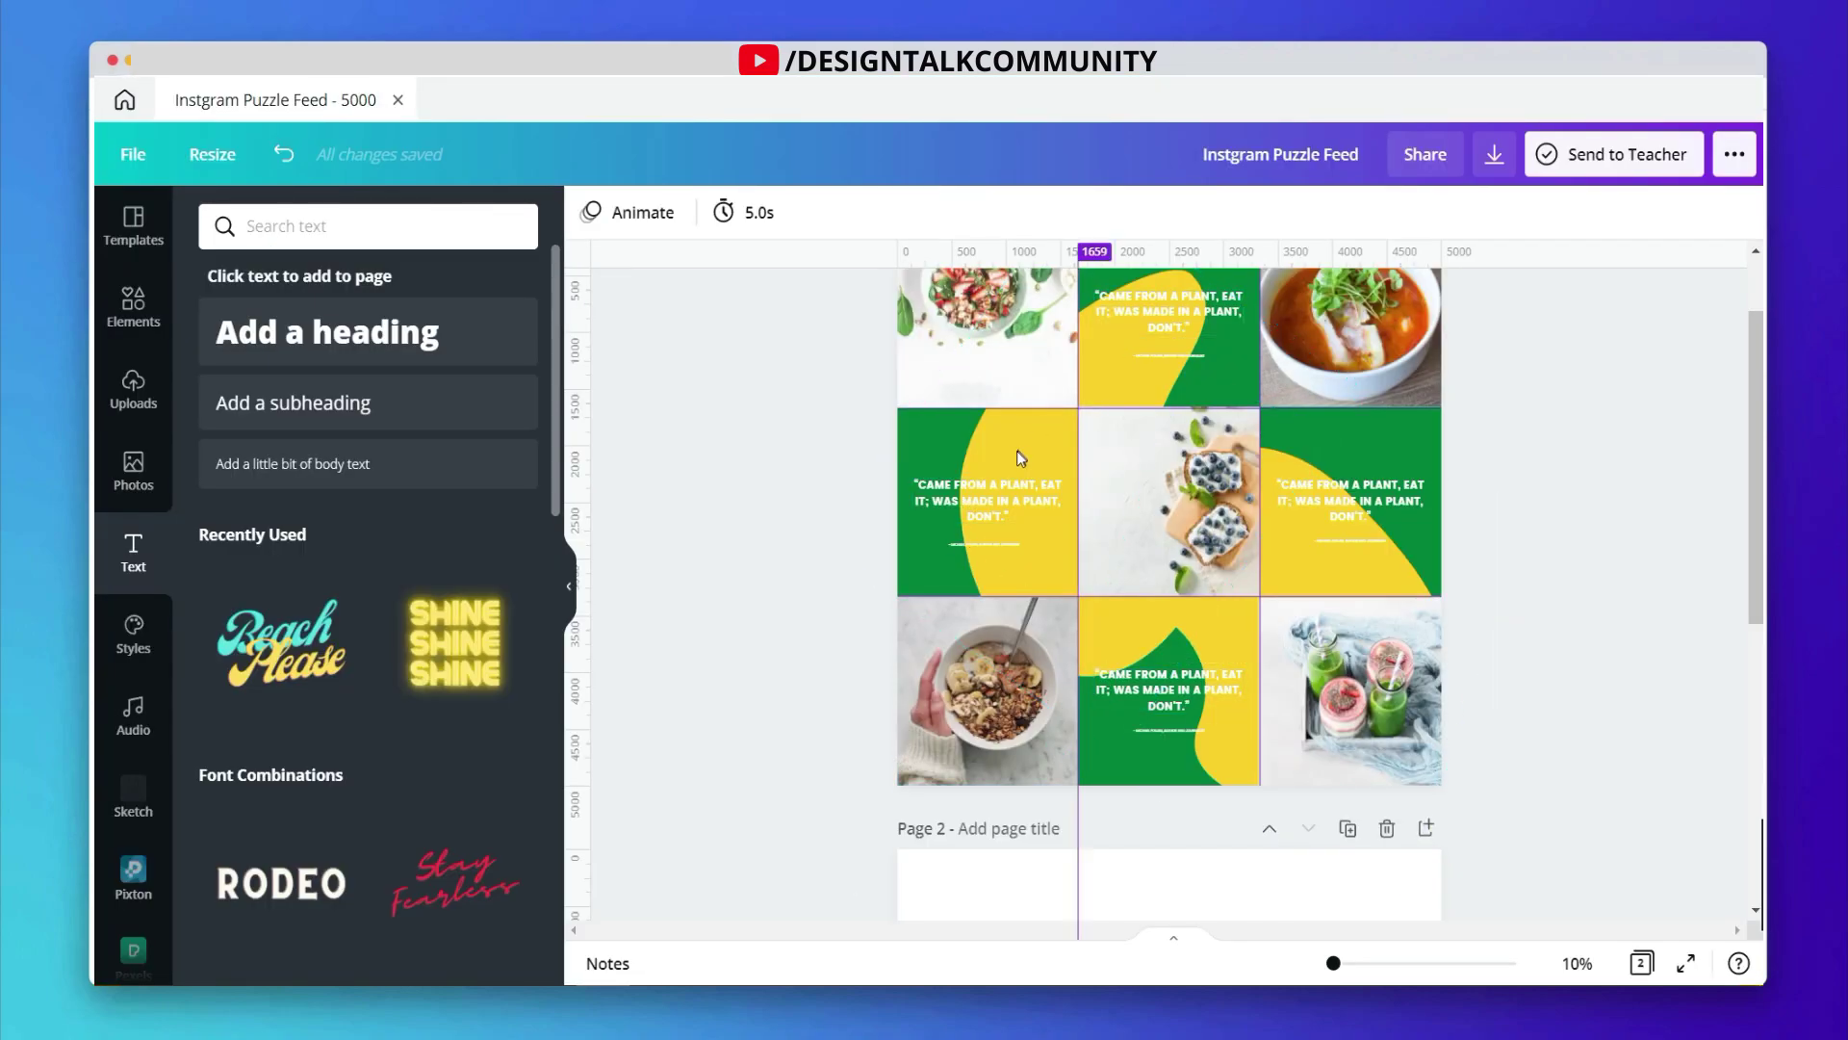
Step: Replace the middle-left cell's quote with "It is health that is real wealth and not pieces of gold and silver."
left_click(994, 491)
left_click_drag(1013, 513, 905, 474)
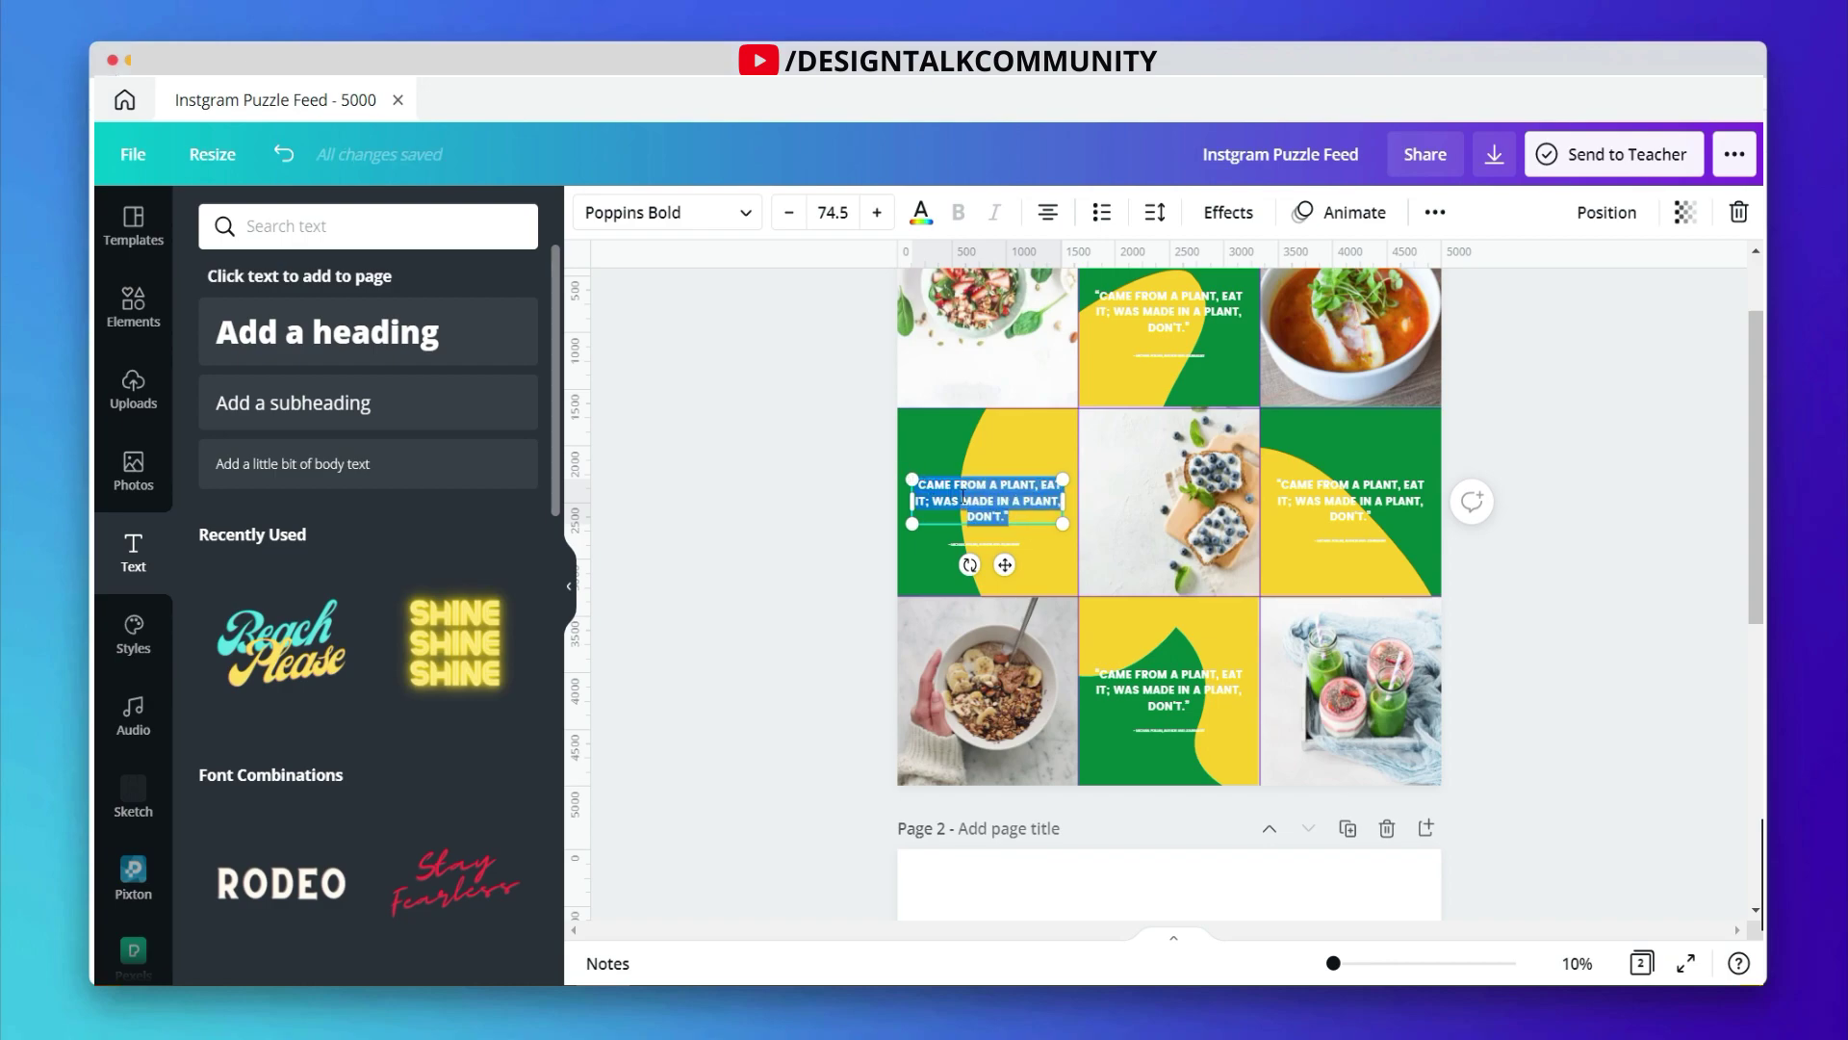
key("super+v")
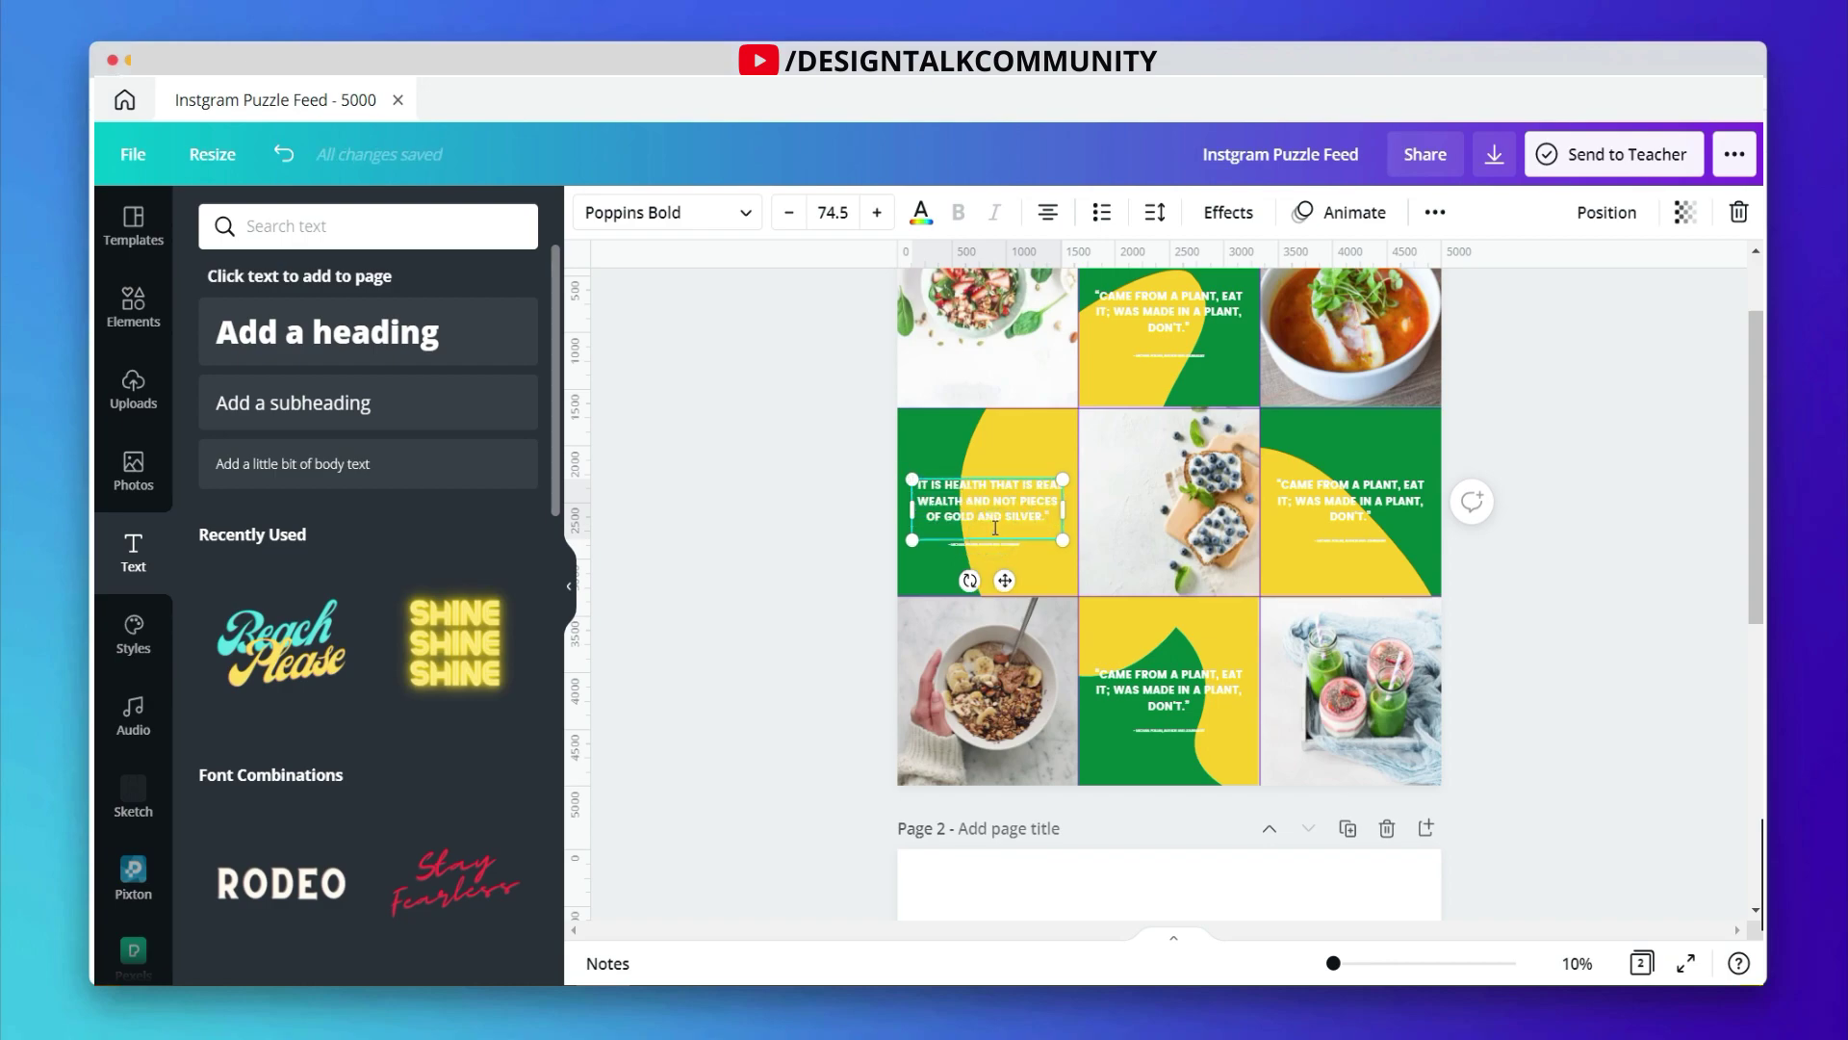
key("BackSpace")
left_click(823, 489)
Step: Copy "Mahatma Gandhi, lawyer and anti-colonial nationalist" from the PureWow article, and return to the Canva design
left_click(983, 538)
left_click(983, 545)
key("super+Tab")
left_click(616, 588)
left_click_drag(468, 555, 609, 619)
key("super+c")
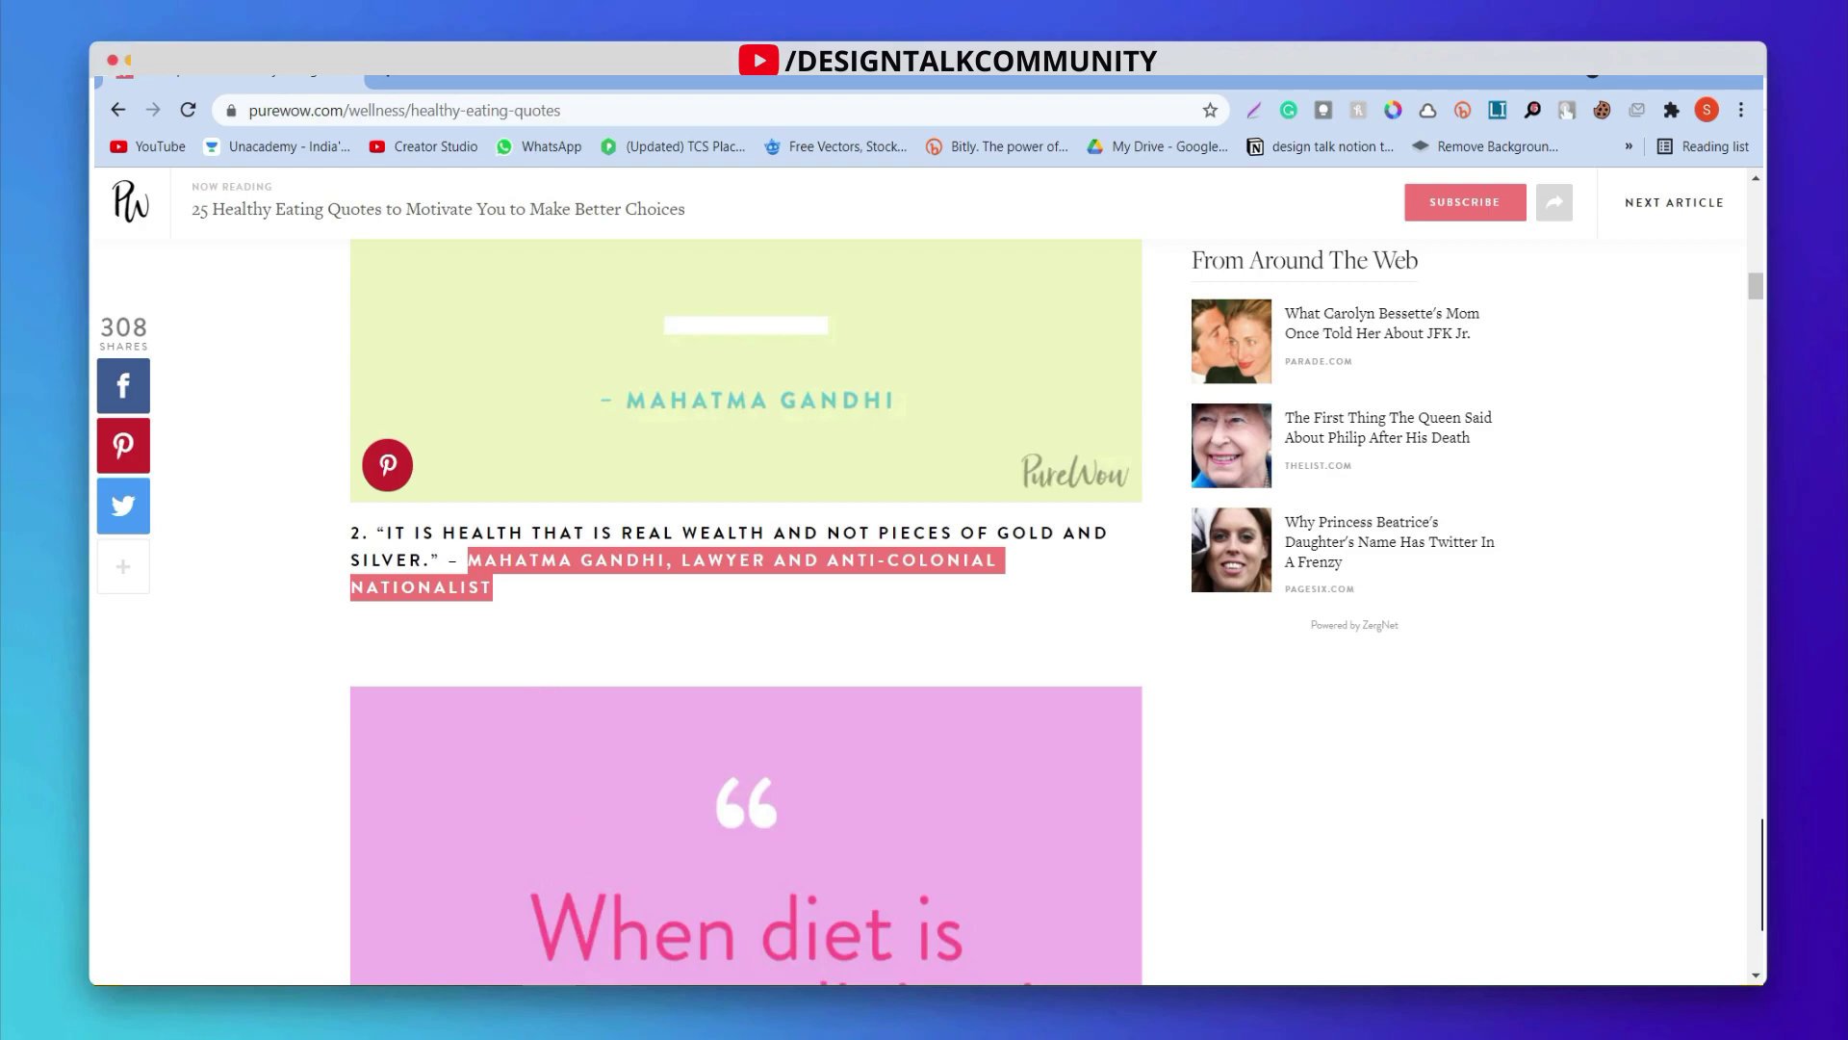
key("alt+Tab")
Step: Replace the name and title in the middle-left cell's attribution with "Mahatma Gandhi, lawyer and anti-colonial nationalist"
left_click_drag(1338, 963, 1369, 966)
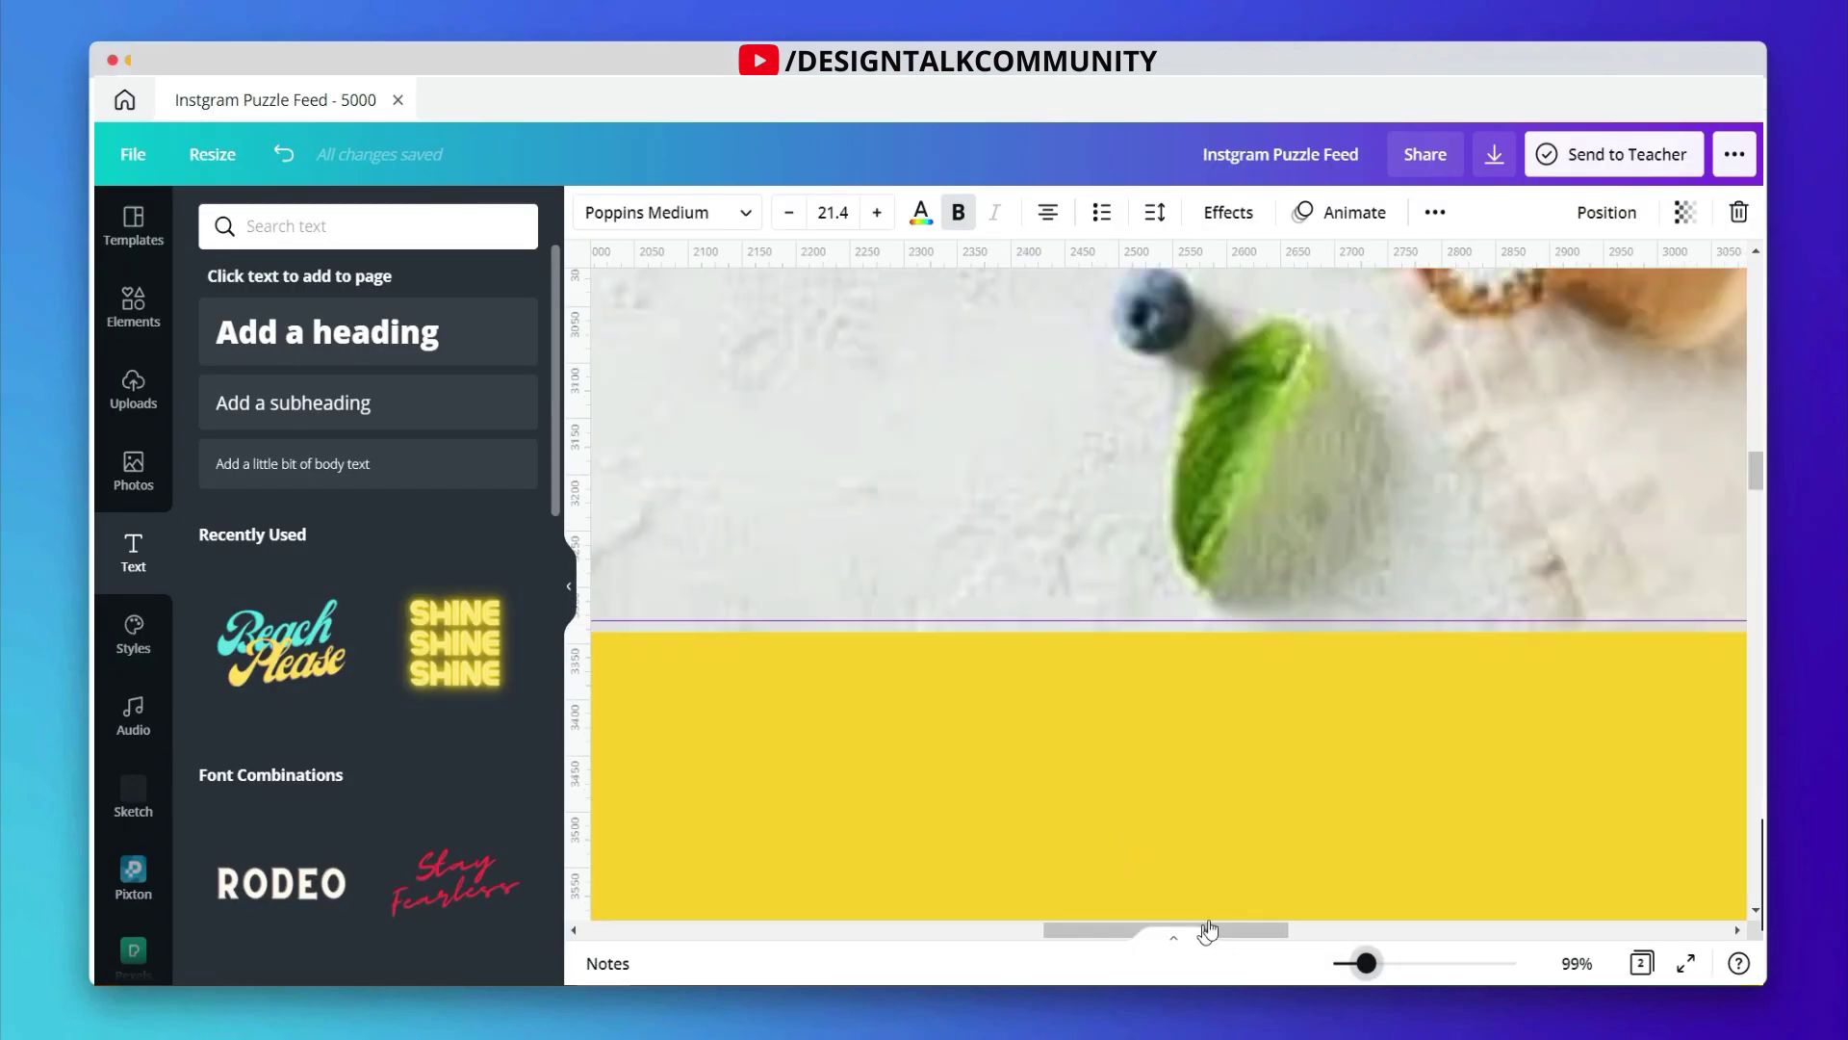
left_click_drag(1218, 926, 809, 899)
scroll(806, 899, "up", 6)
left_click(913, 541)
scroll(912, 541, "left", 6)
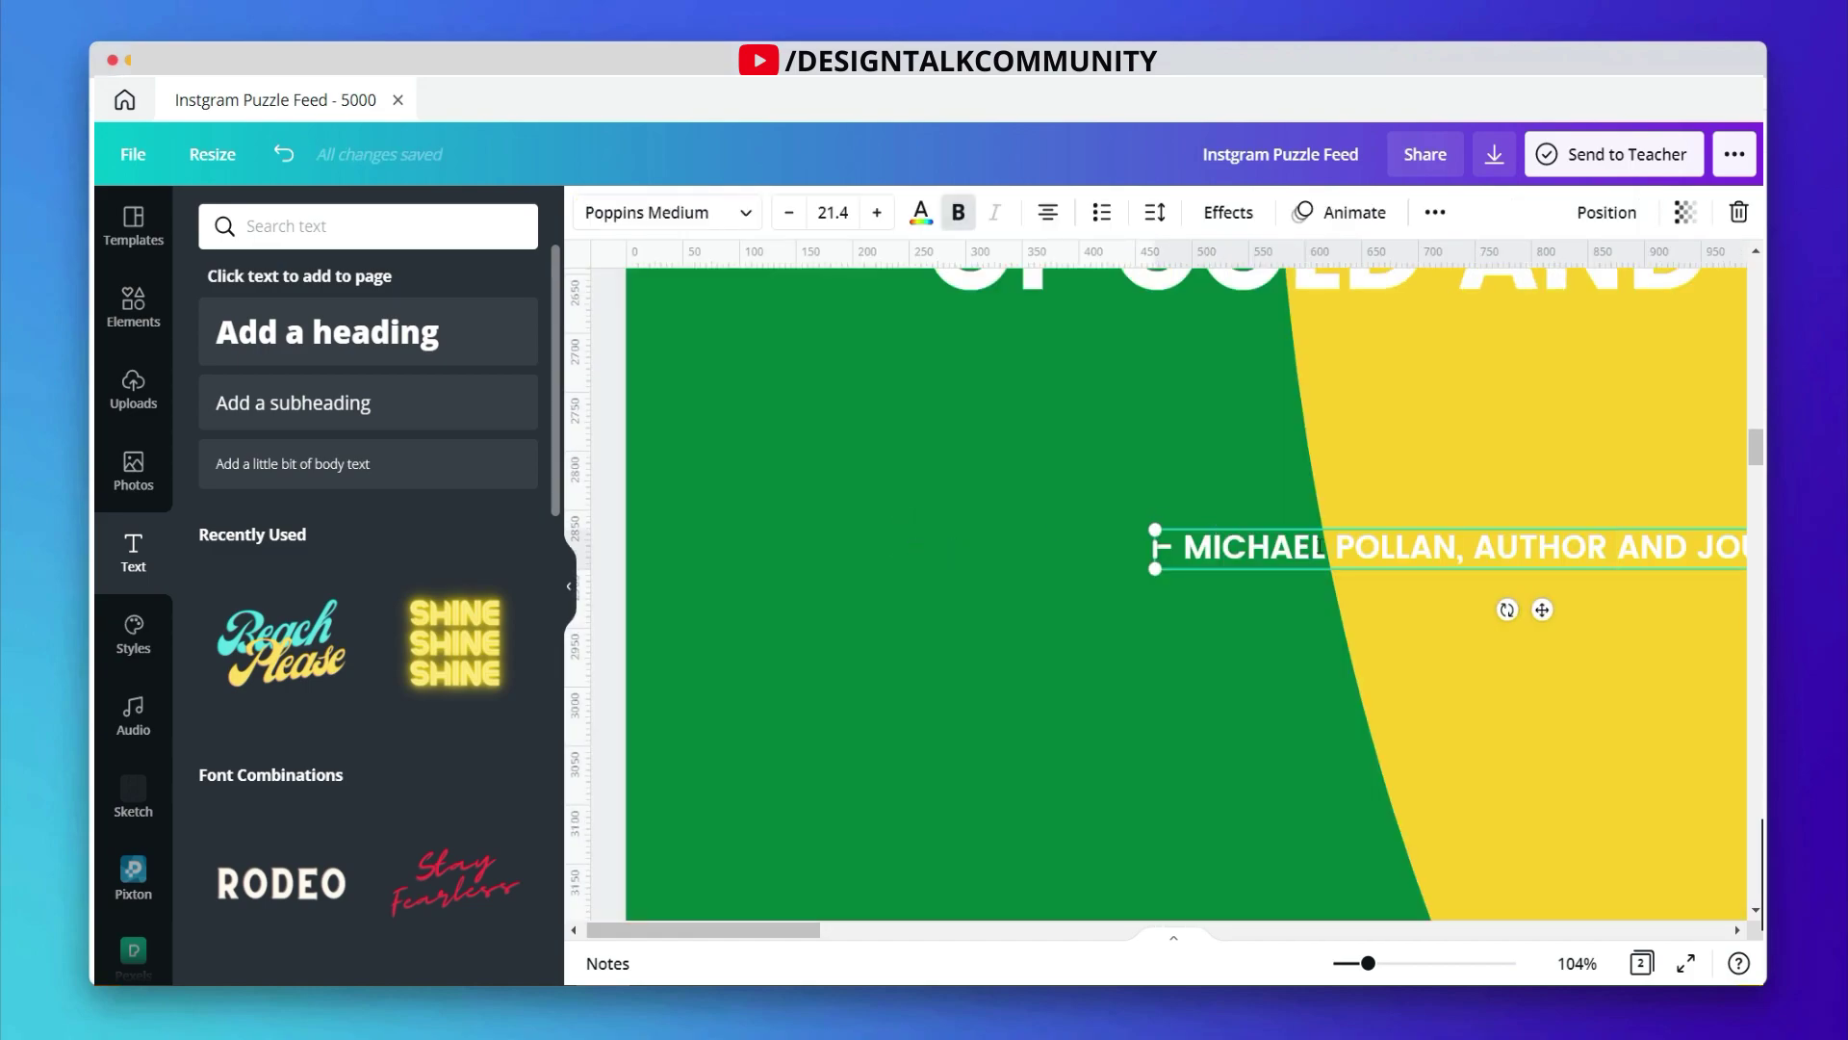
left_click_drag(1444, 542, 1470, 576)
key("super+v")
key("BackSpace")
Step: Centre the Mahatma Gandhi attribution beneath its quote, and return to viewing the whole grid
left_click_drag(1365, 965, 1346, 965)
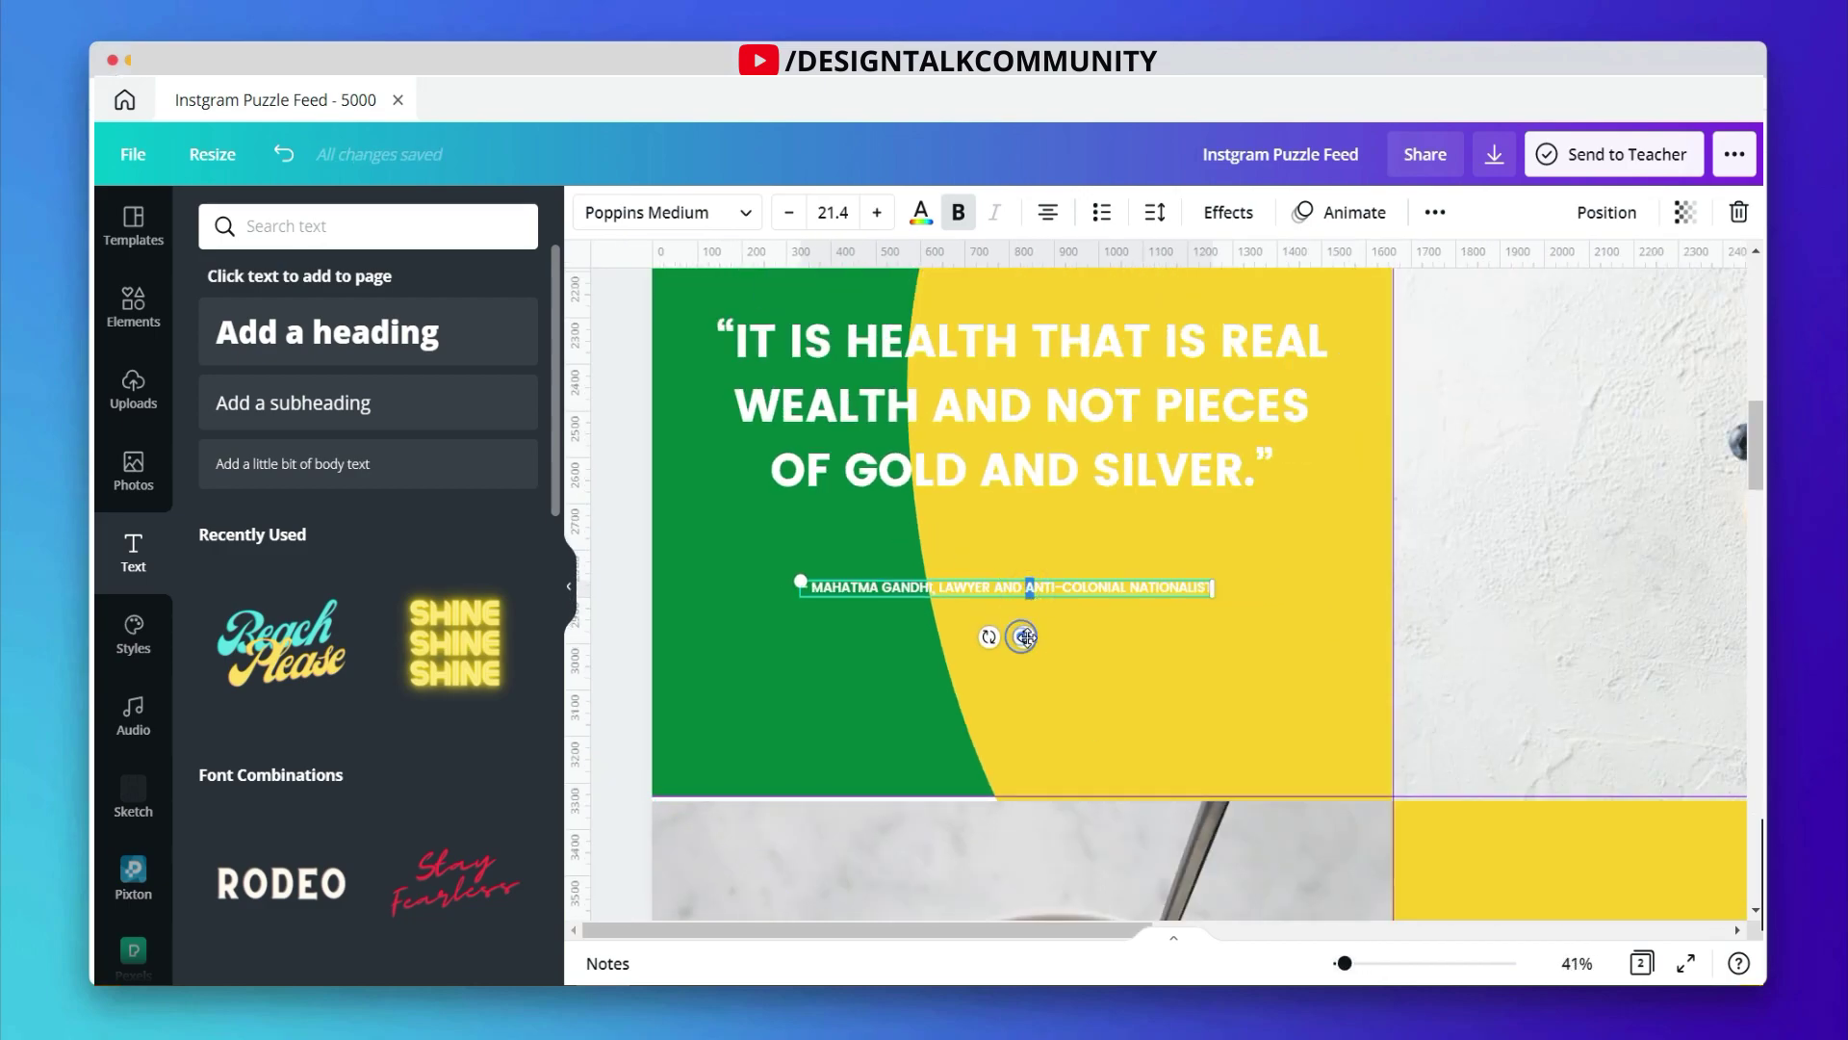
left_click_drag(1027, 637, 1013, 637)
left_click(592, 462)
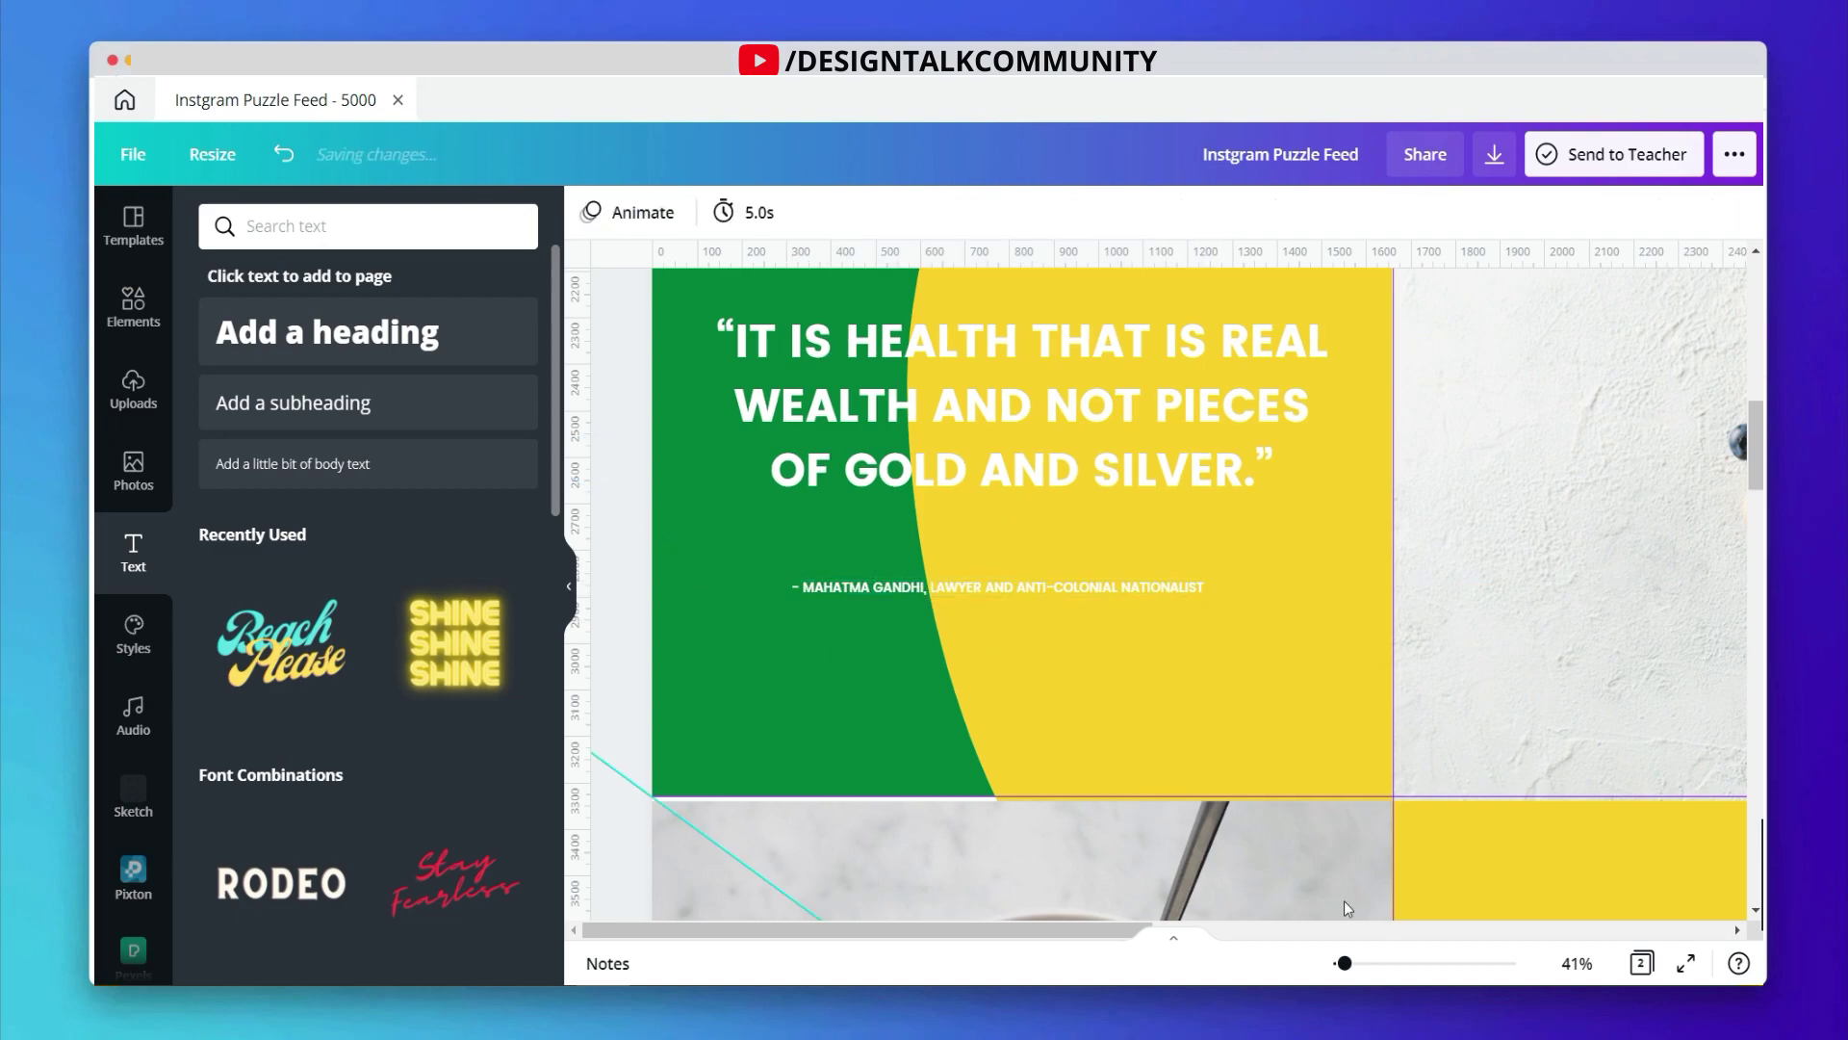
left_click_drag(1345, 966, 1333, 964)
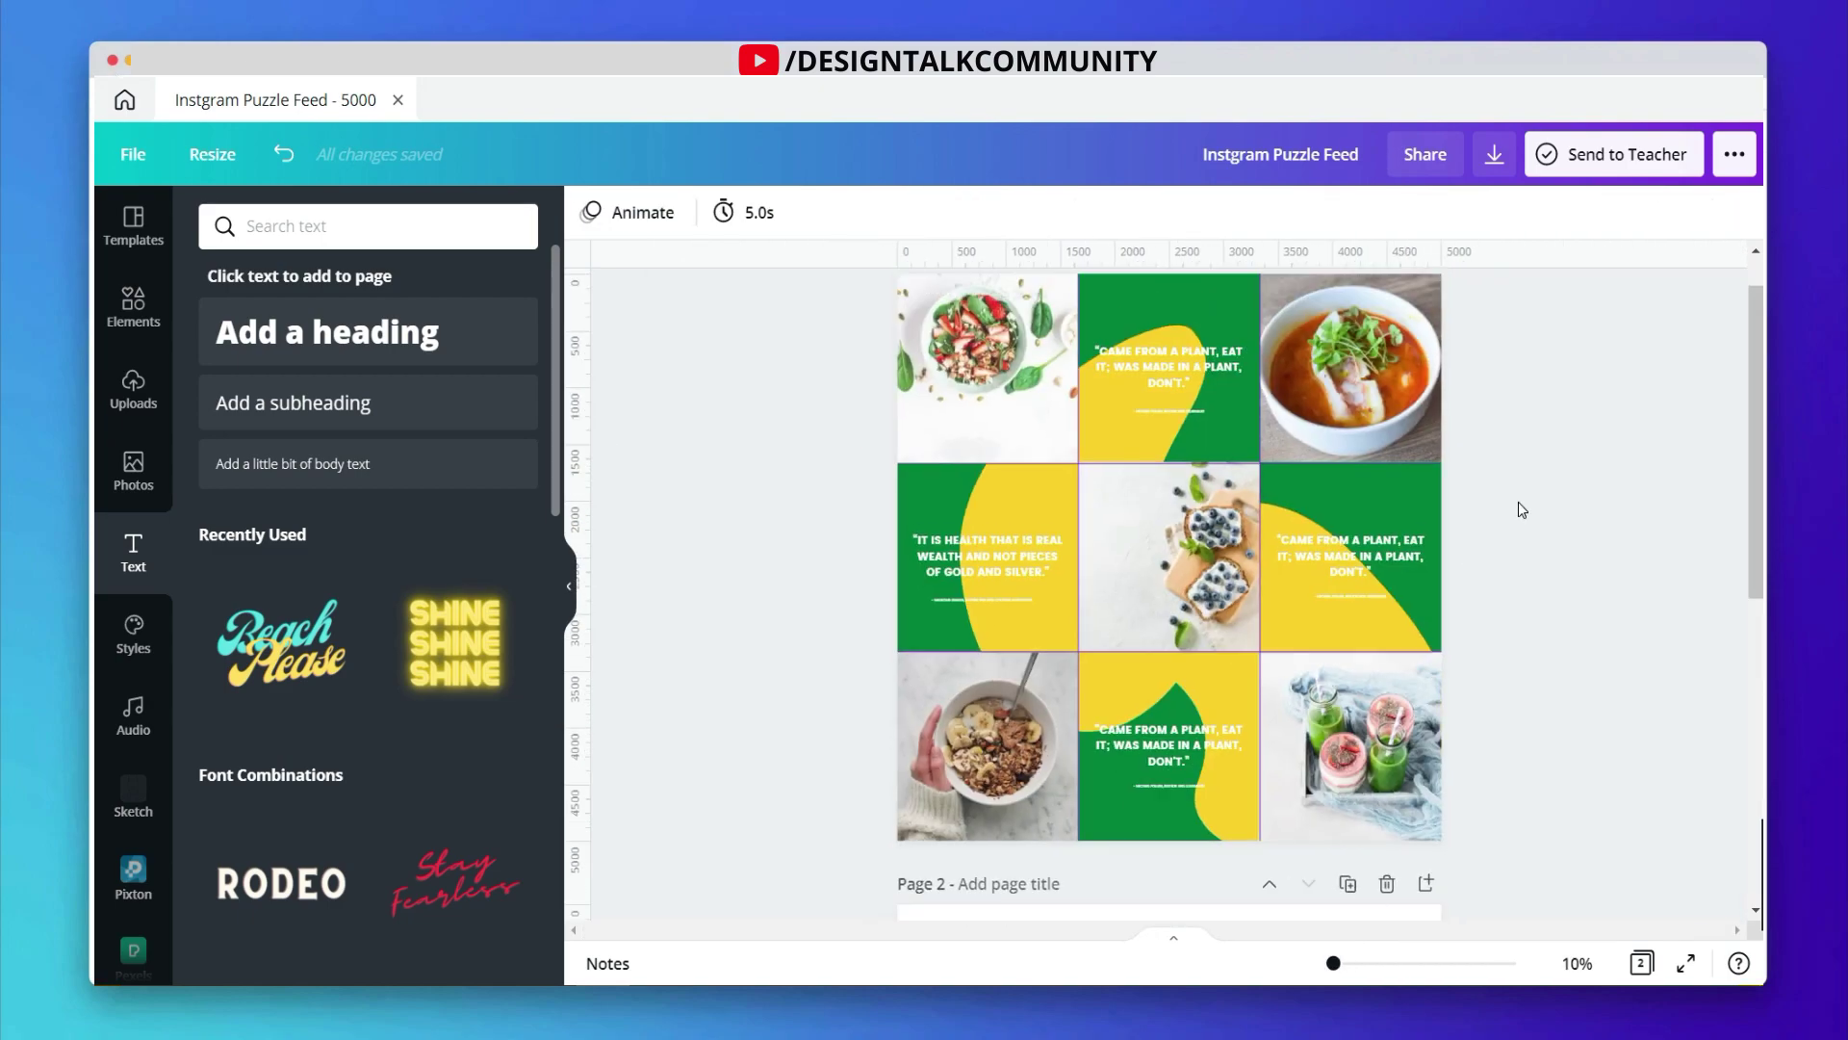
scroll(1611, 556, "up", 2)
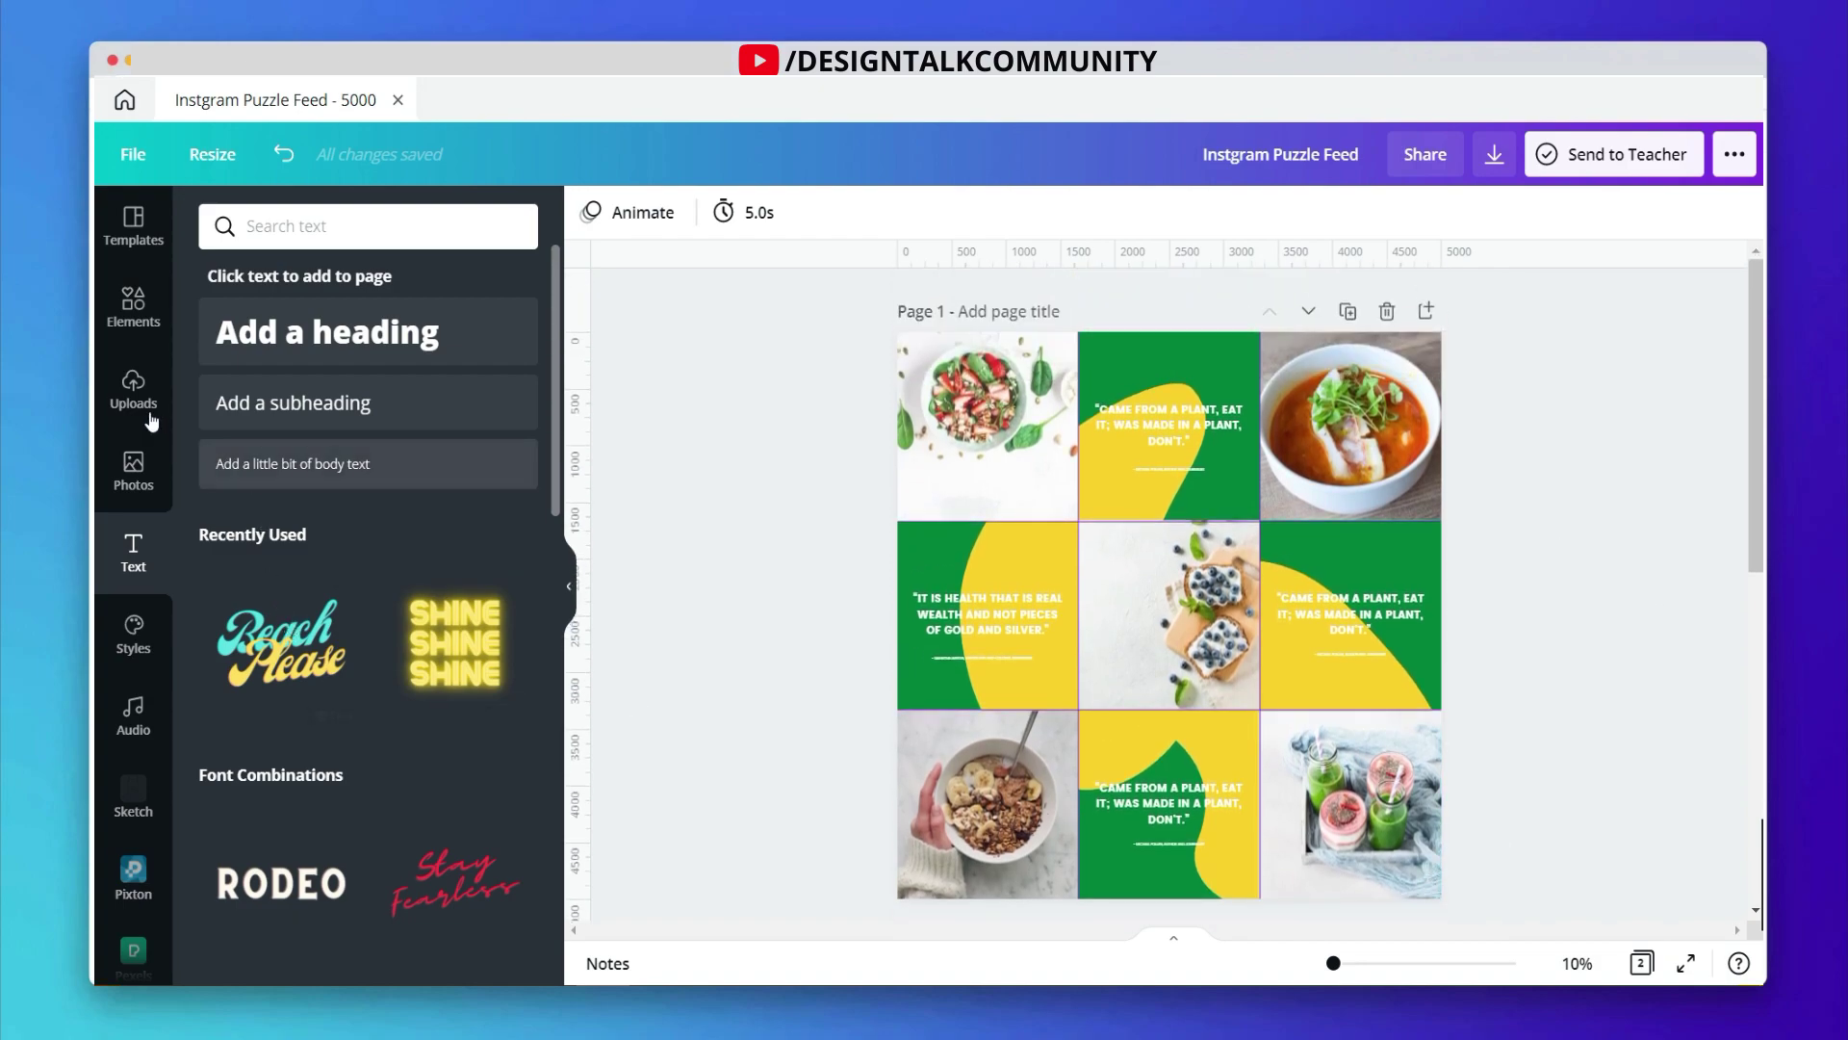
Step: Search the design elements for "shape"
left_click(123, 300)
left_click(319, 224)
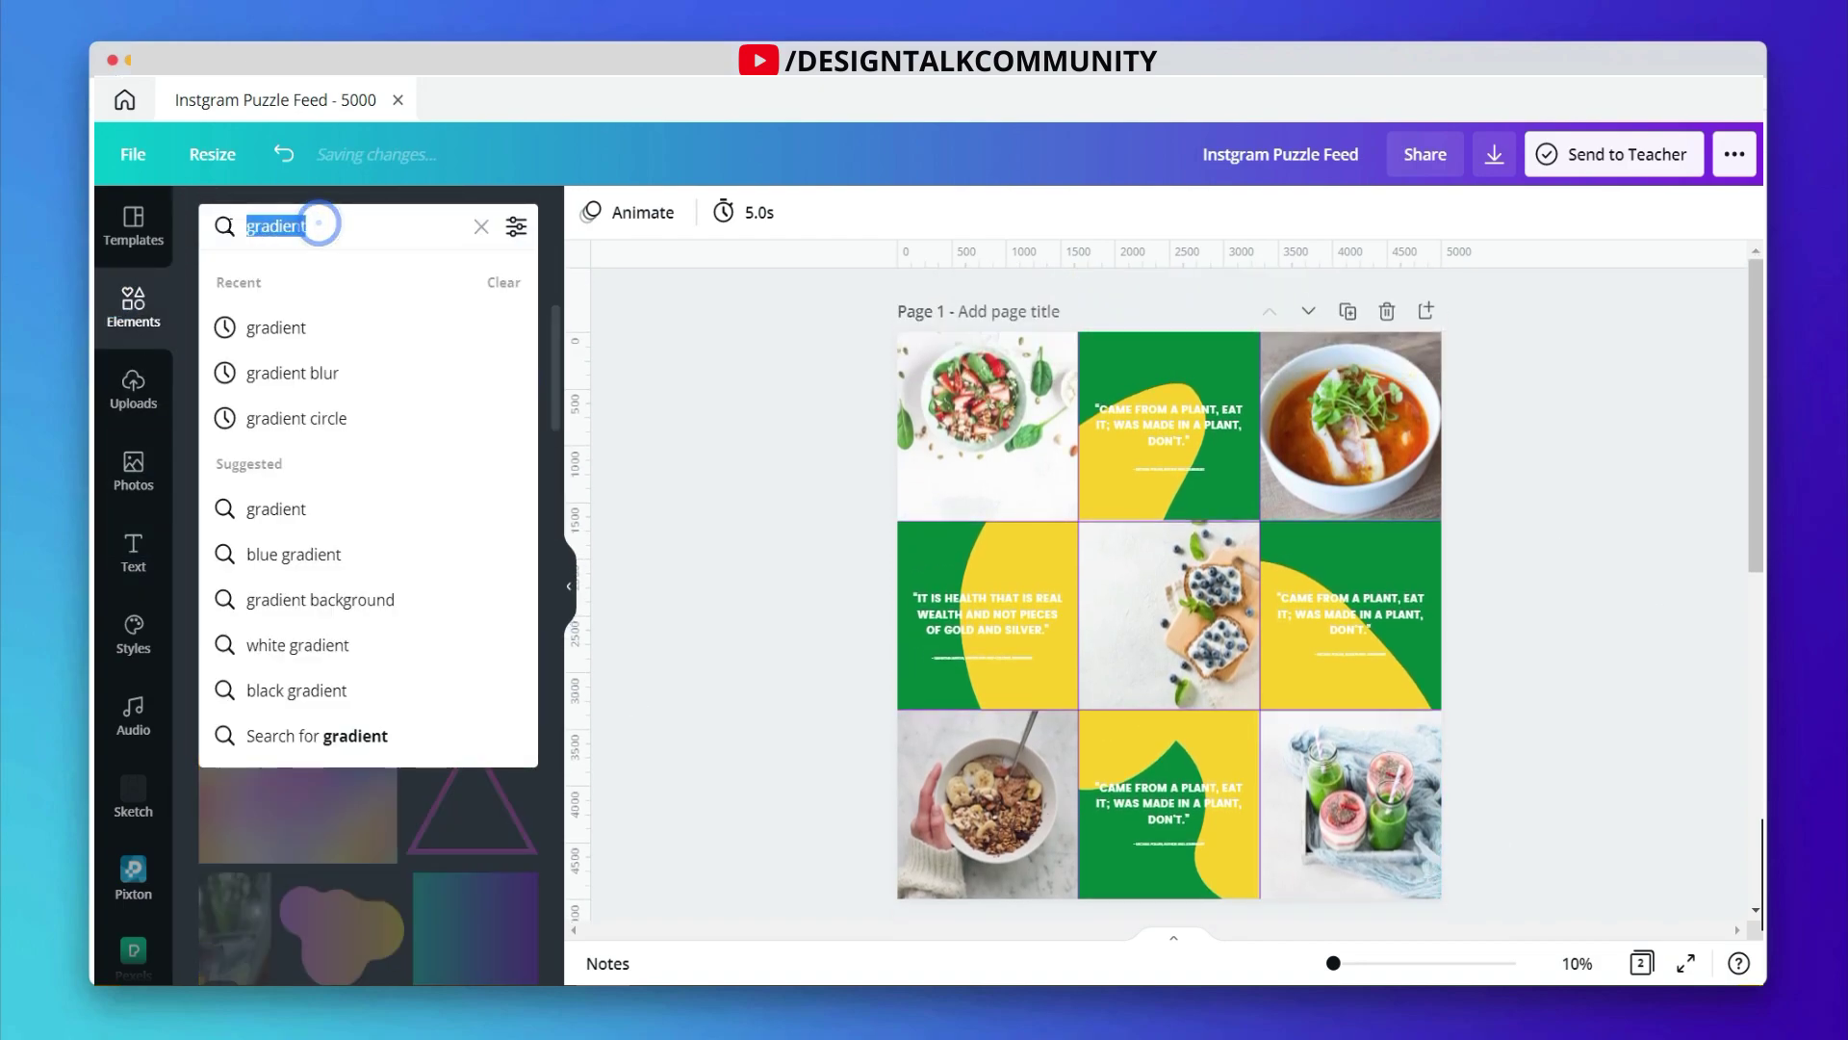
type("shape")
key("Return")
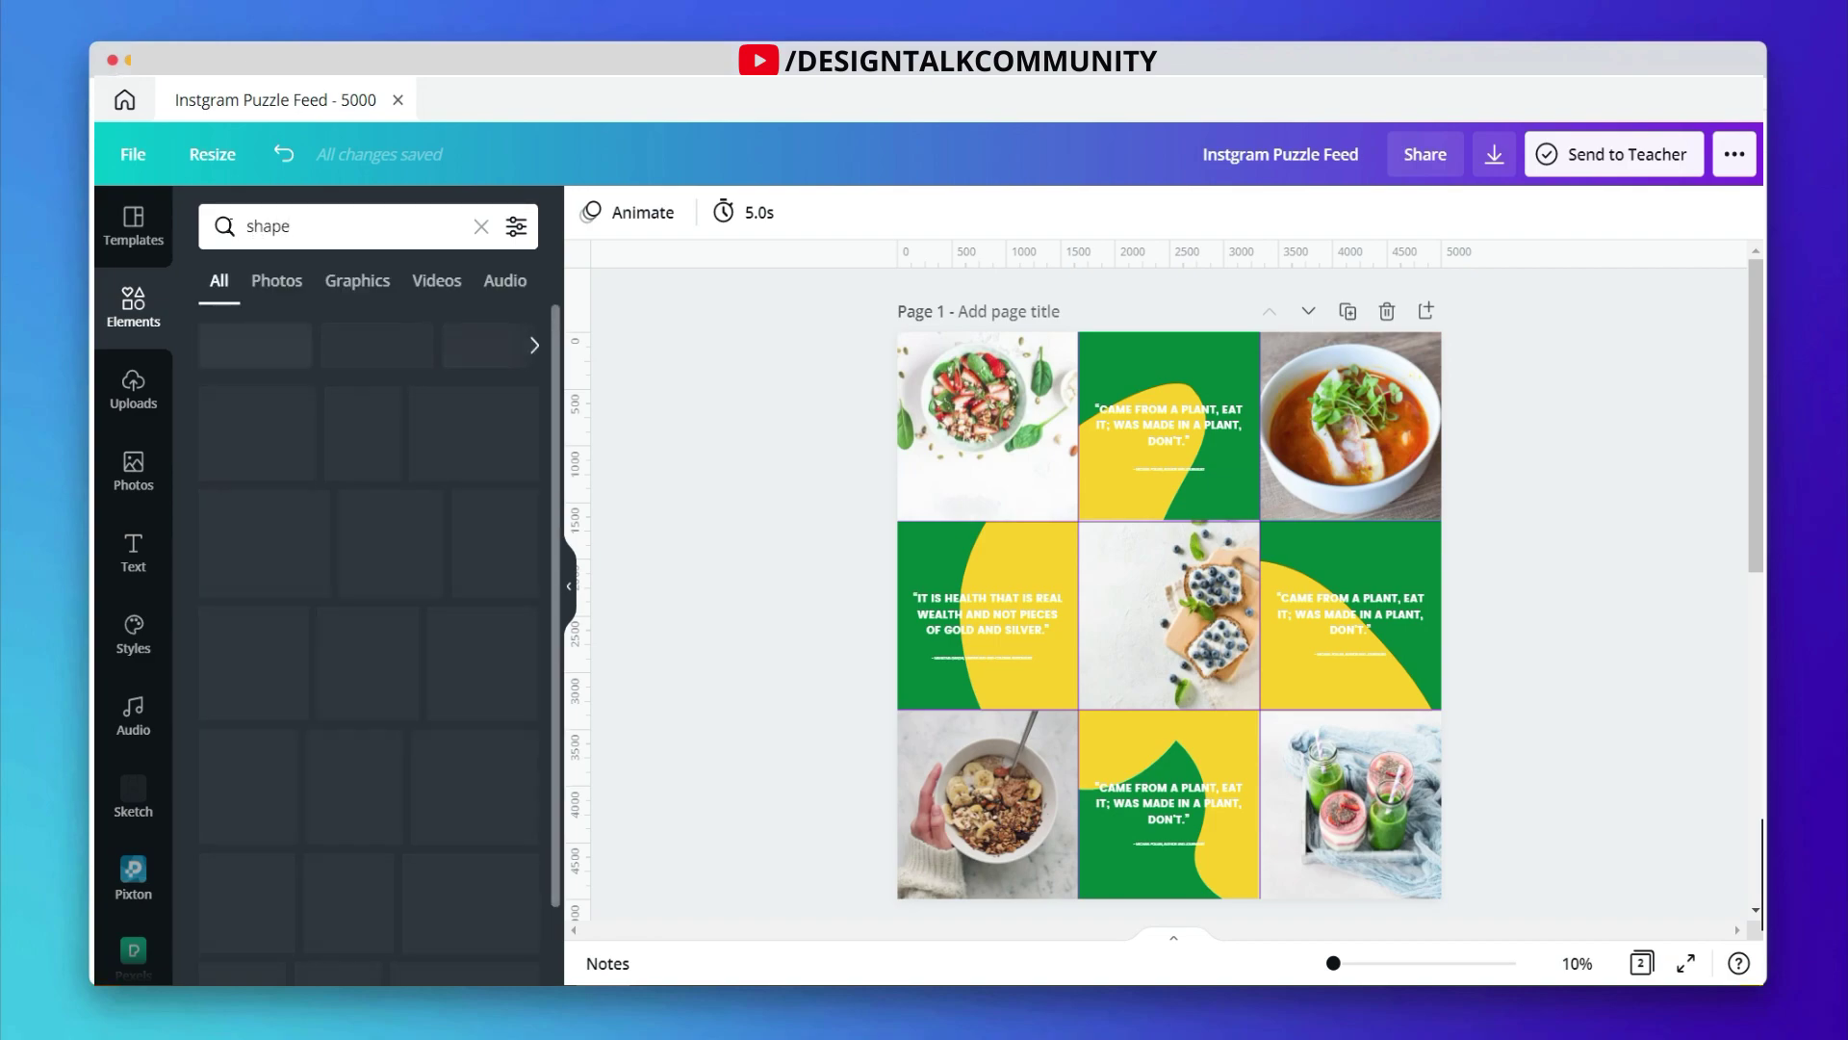
Step: Add a square outline shape from the results and fit it as a border around the top-left cell's salad photo
scroll(375, 481, "down", 5)
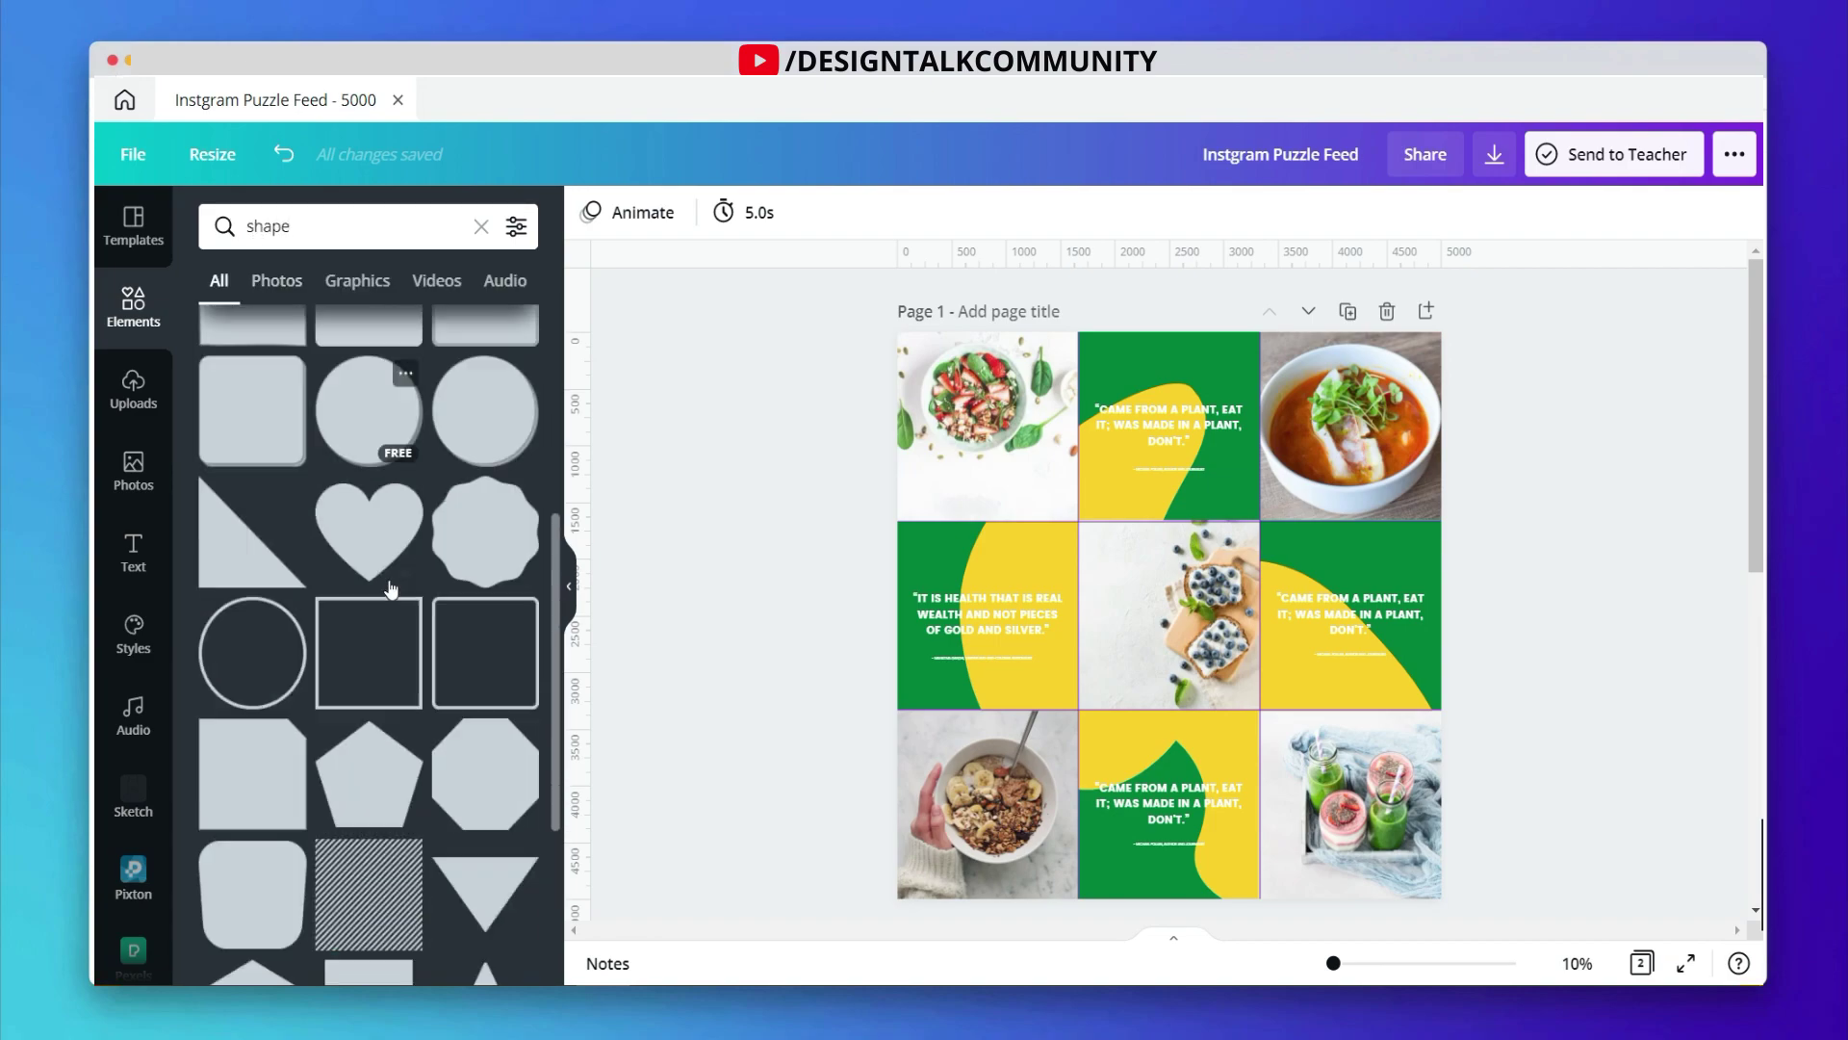
left_click_drag(1242, 646, 1105, 522)
left_click_drag(1046, 640, 1035, 525)
left_click_drag(1195, 438, 1078, 447)
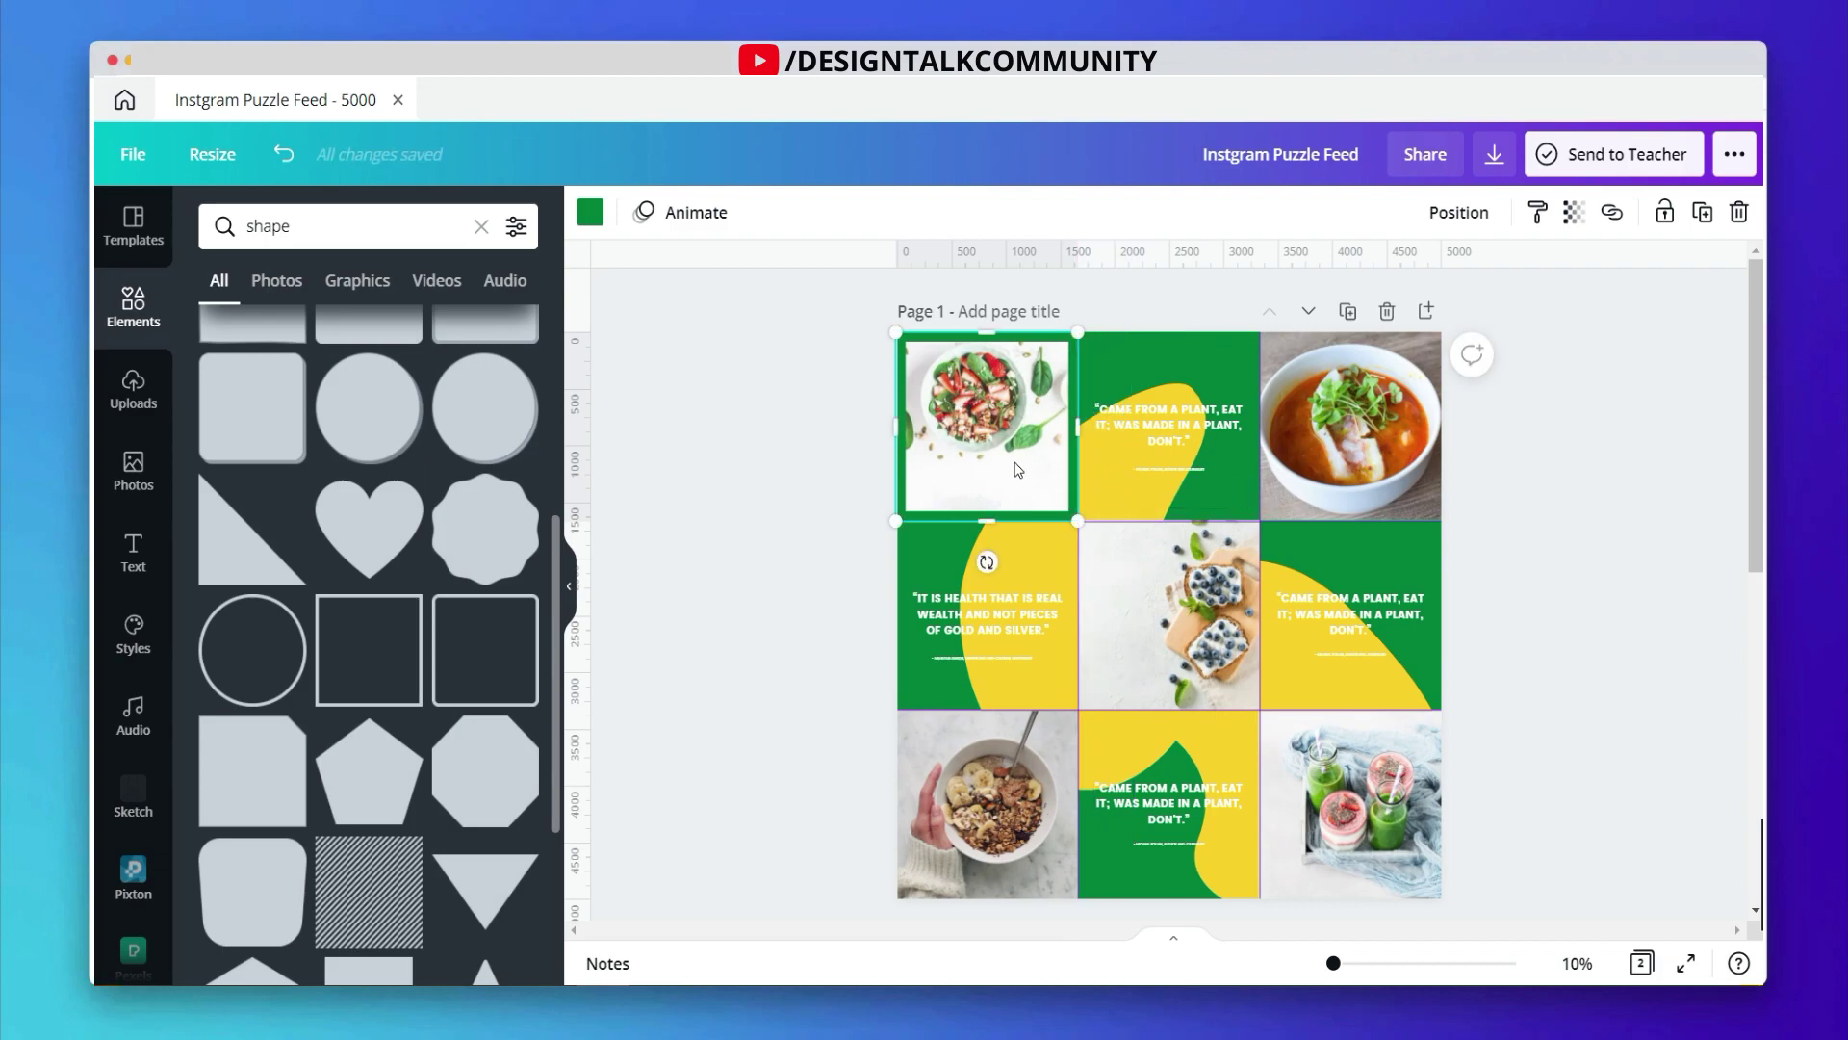
Step: Duplicate the border onto the top-right soup photo and colour both borders the document's yellow
key("ctrl+d")
left_click_drag(1291, 442, 1381, 464)
left_click(1033, 424)
left_click(590, 212)
left_click(338, 330)
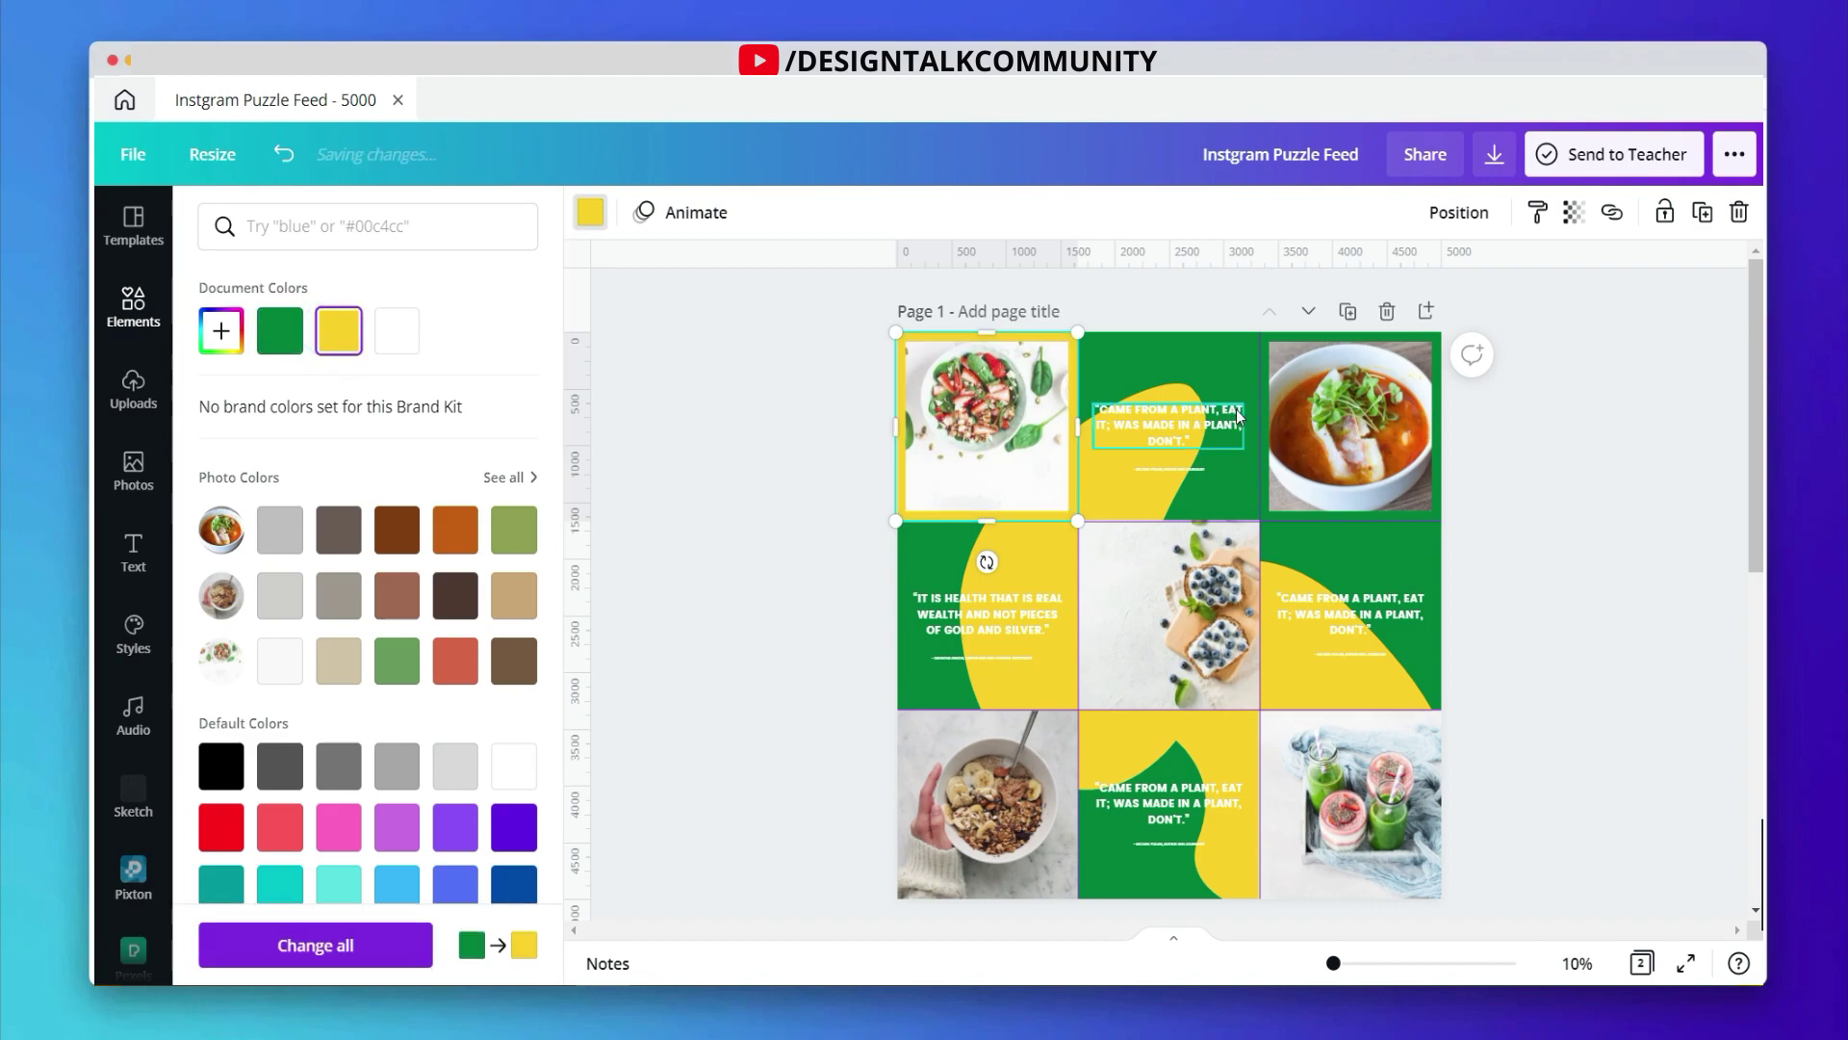
left_click(1264, 401)
left_click(338, 330)
Step: Duplicate the yellow border around the bottom-left and bottom-right cell photos
key("ctrl+d")
left_click_drag(1326, 428, 963, 792)
key("ctrl+d")
left_click(745, 583)
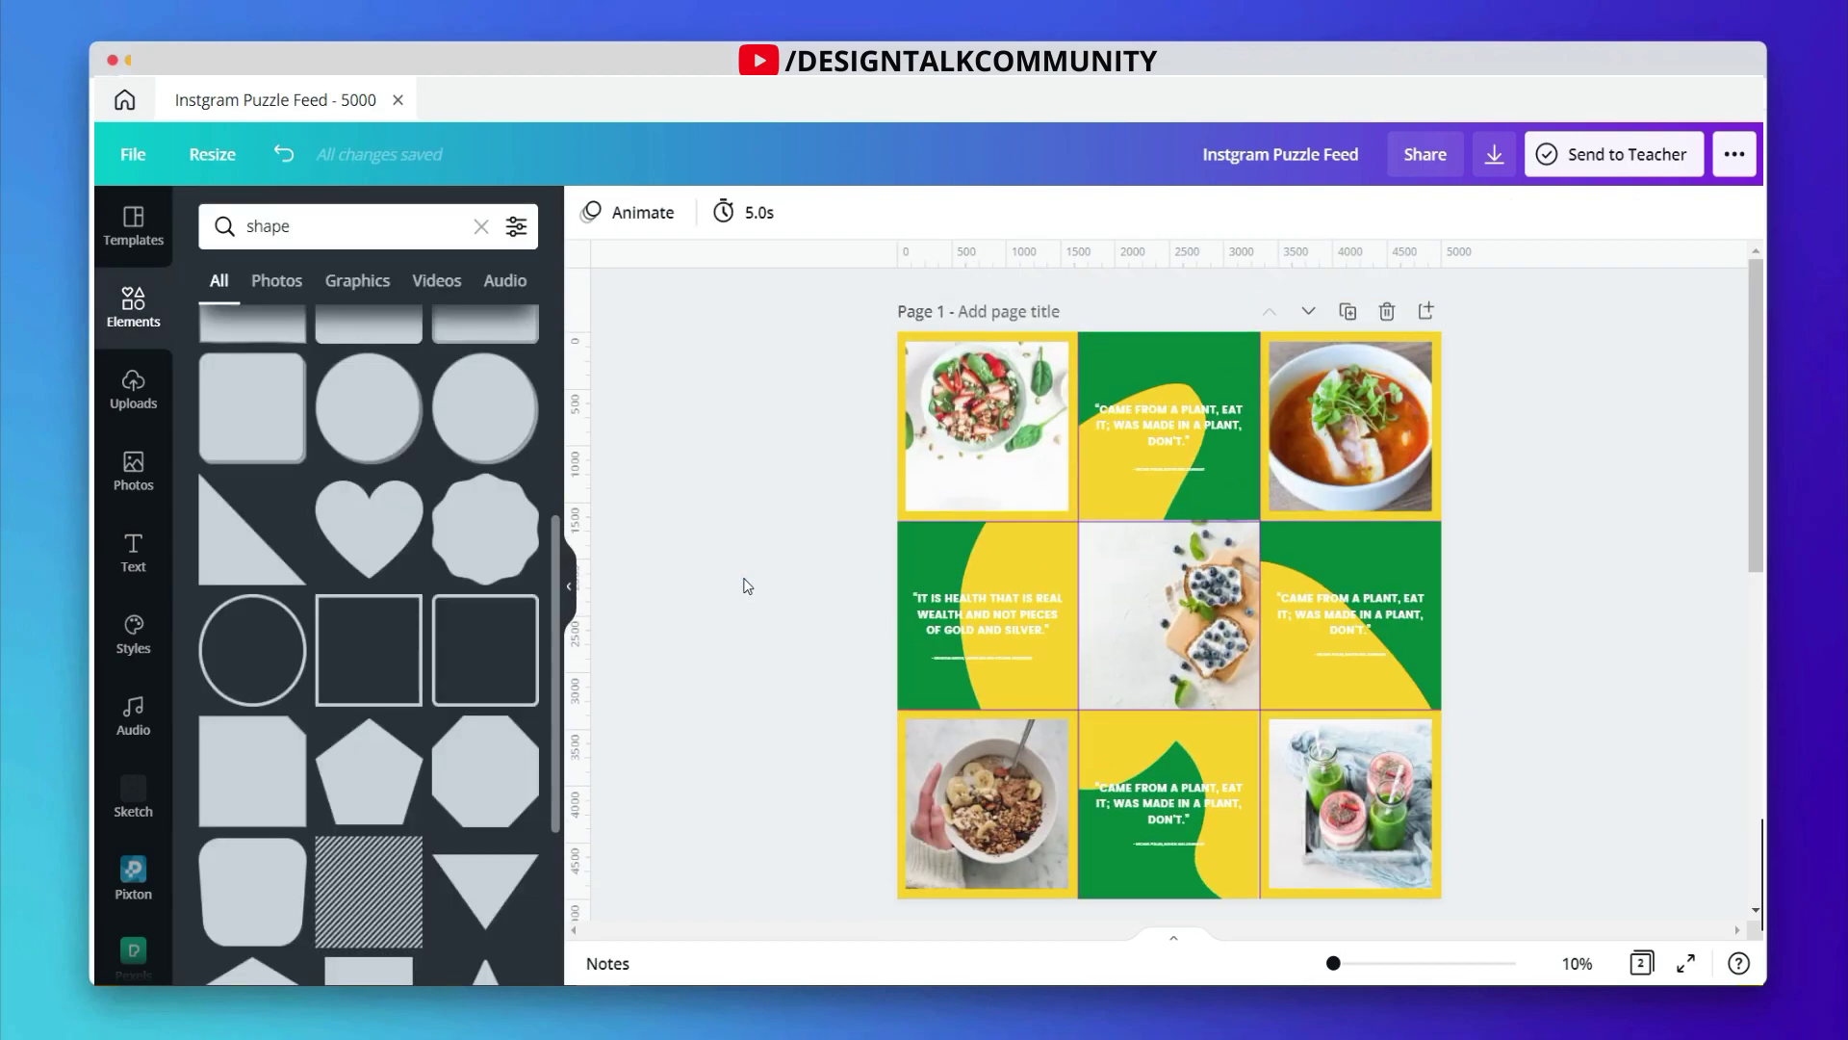
Step: Search the design elements for "gradient" and limit the results to graphics
left_click(353, 230)
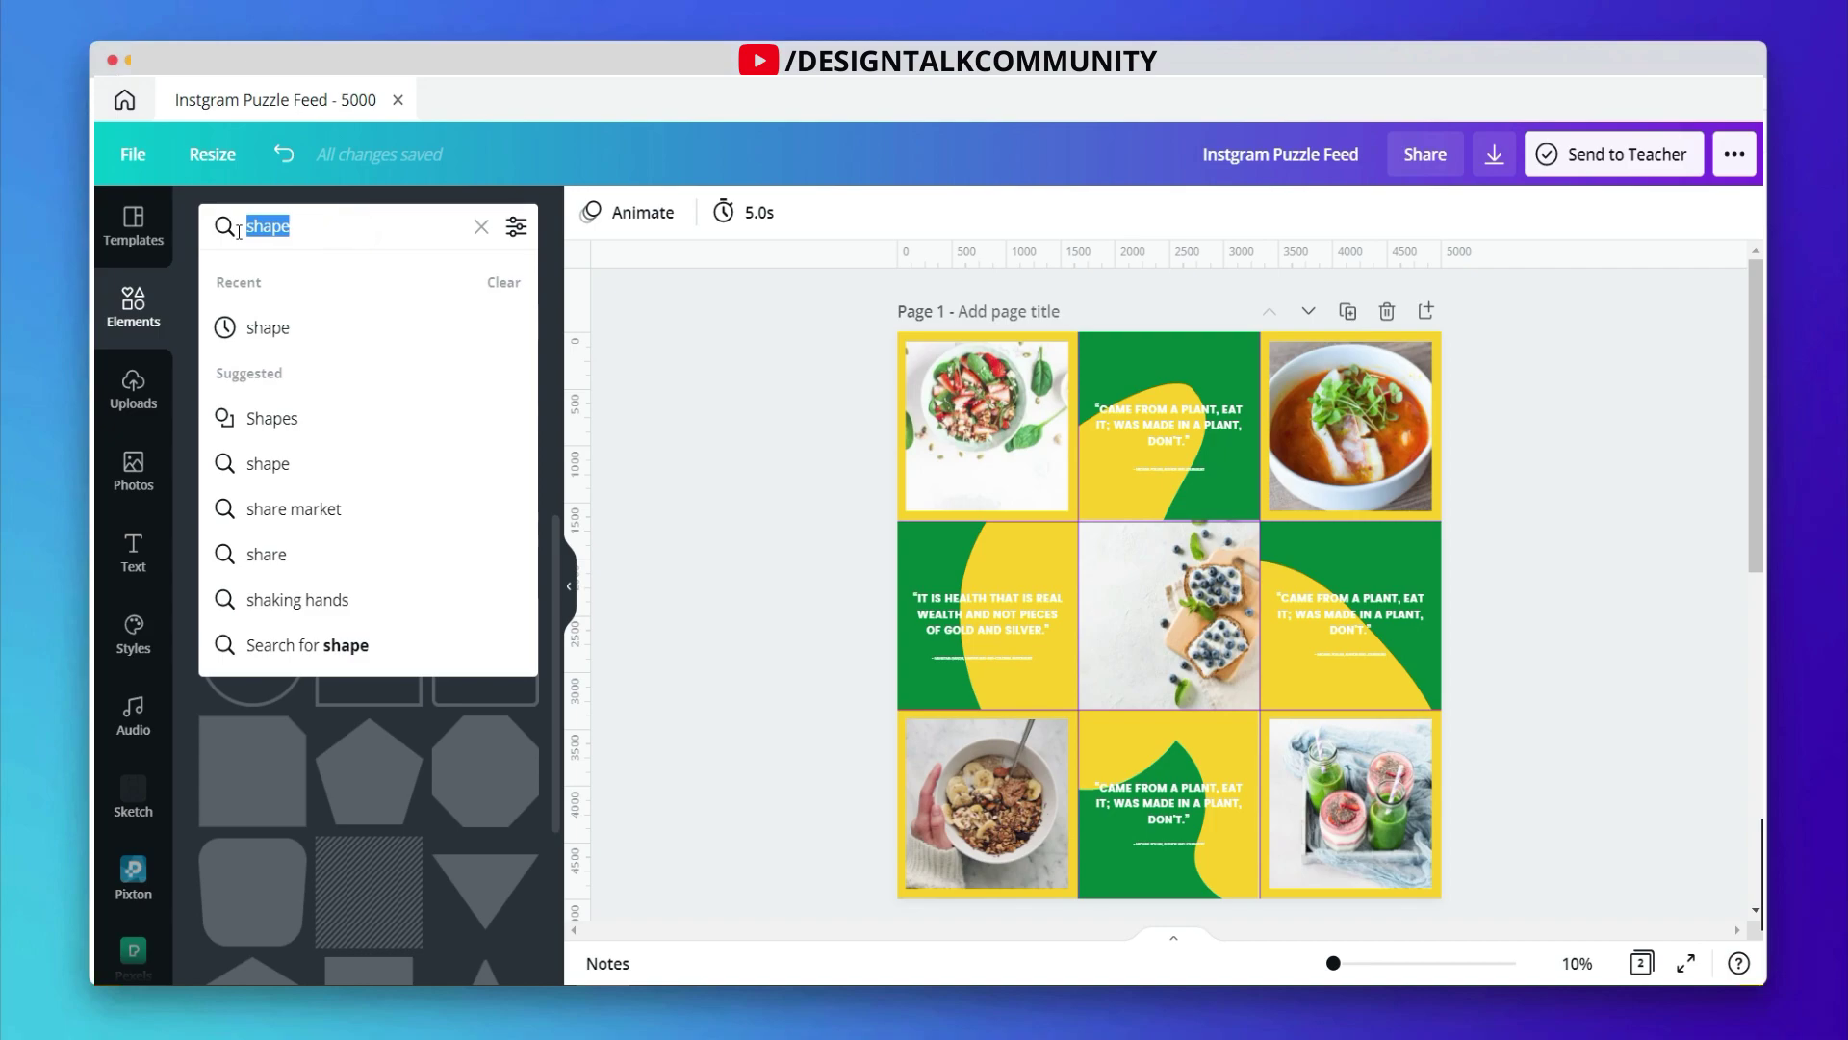
type("gradien")
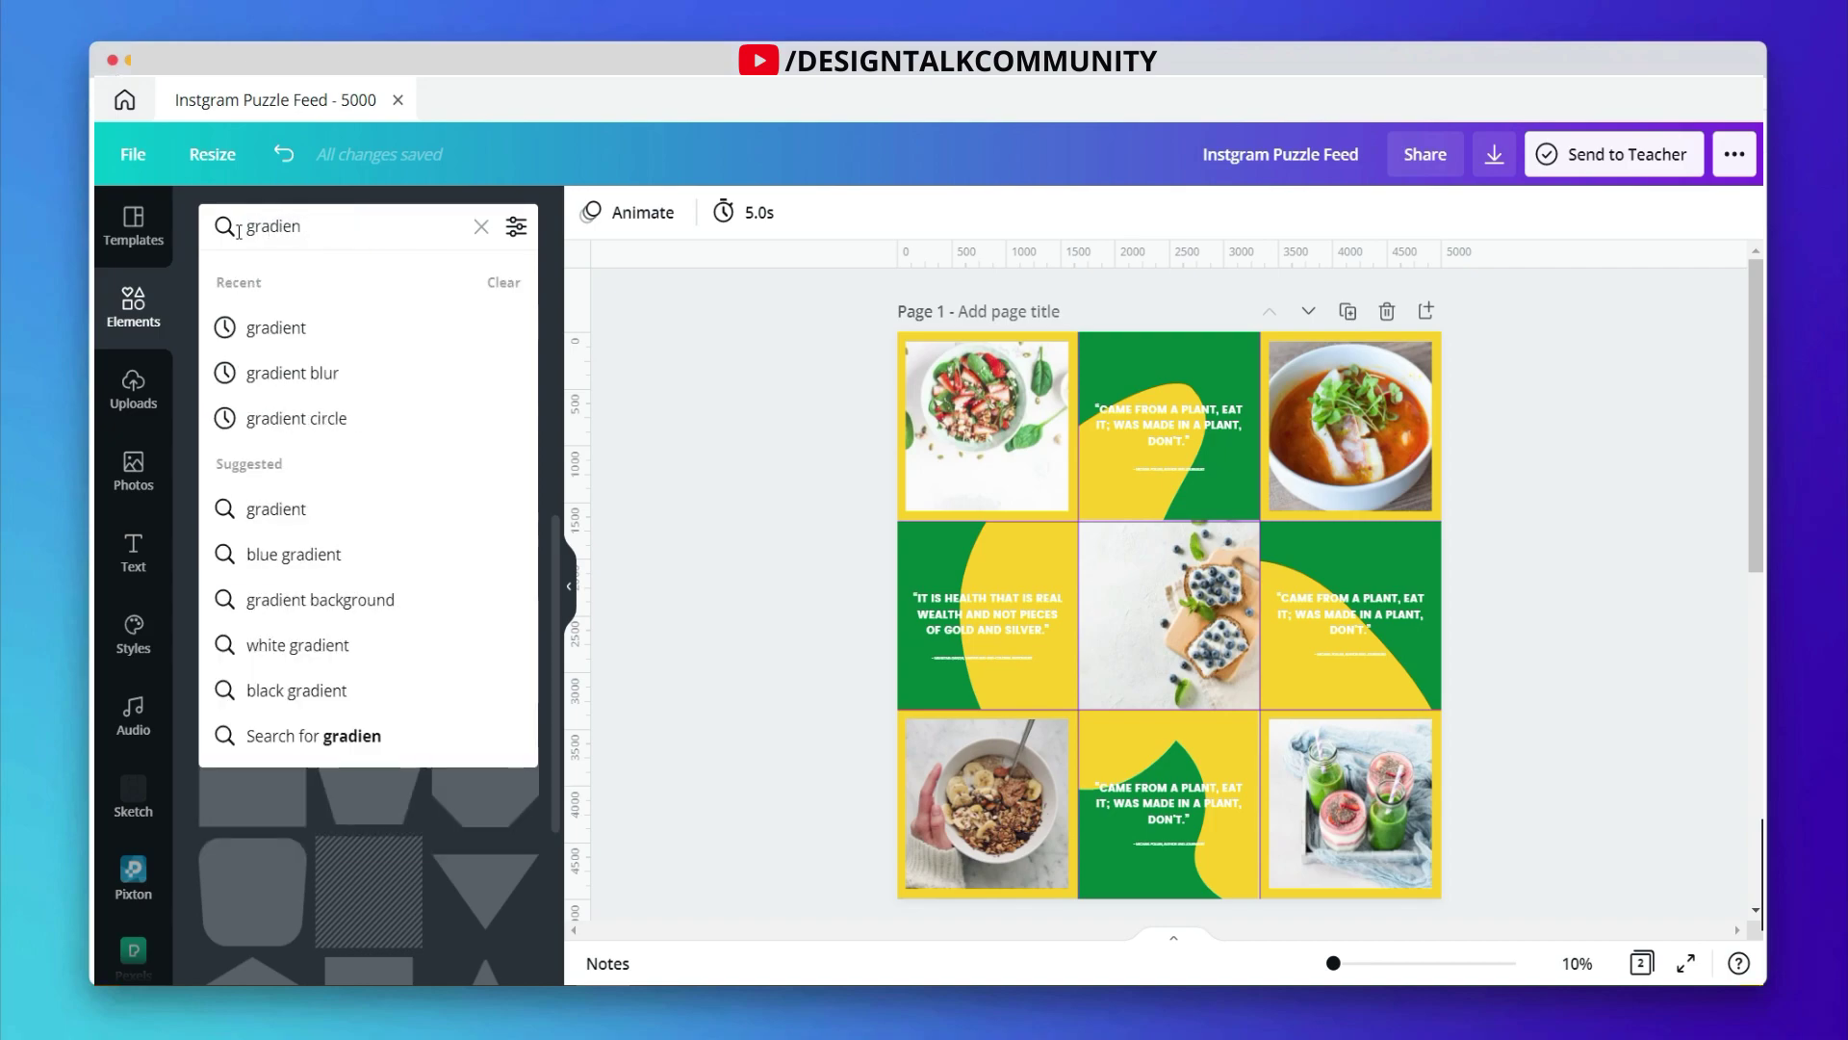
type("t")
key("Return")
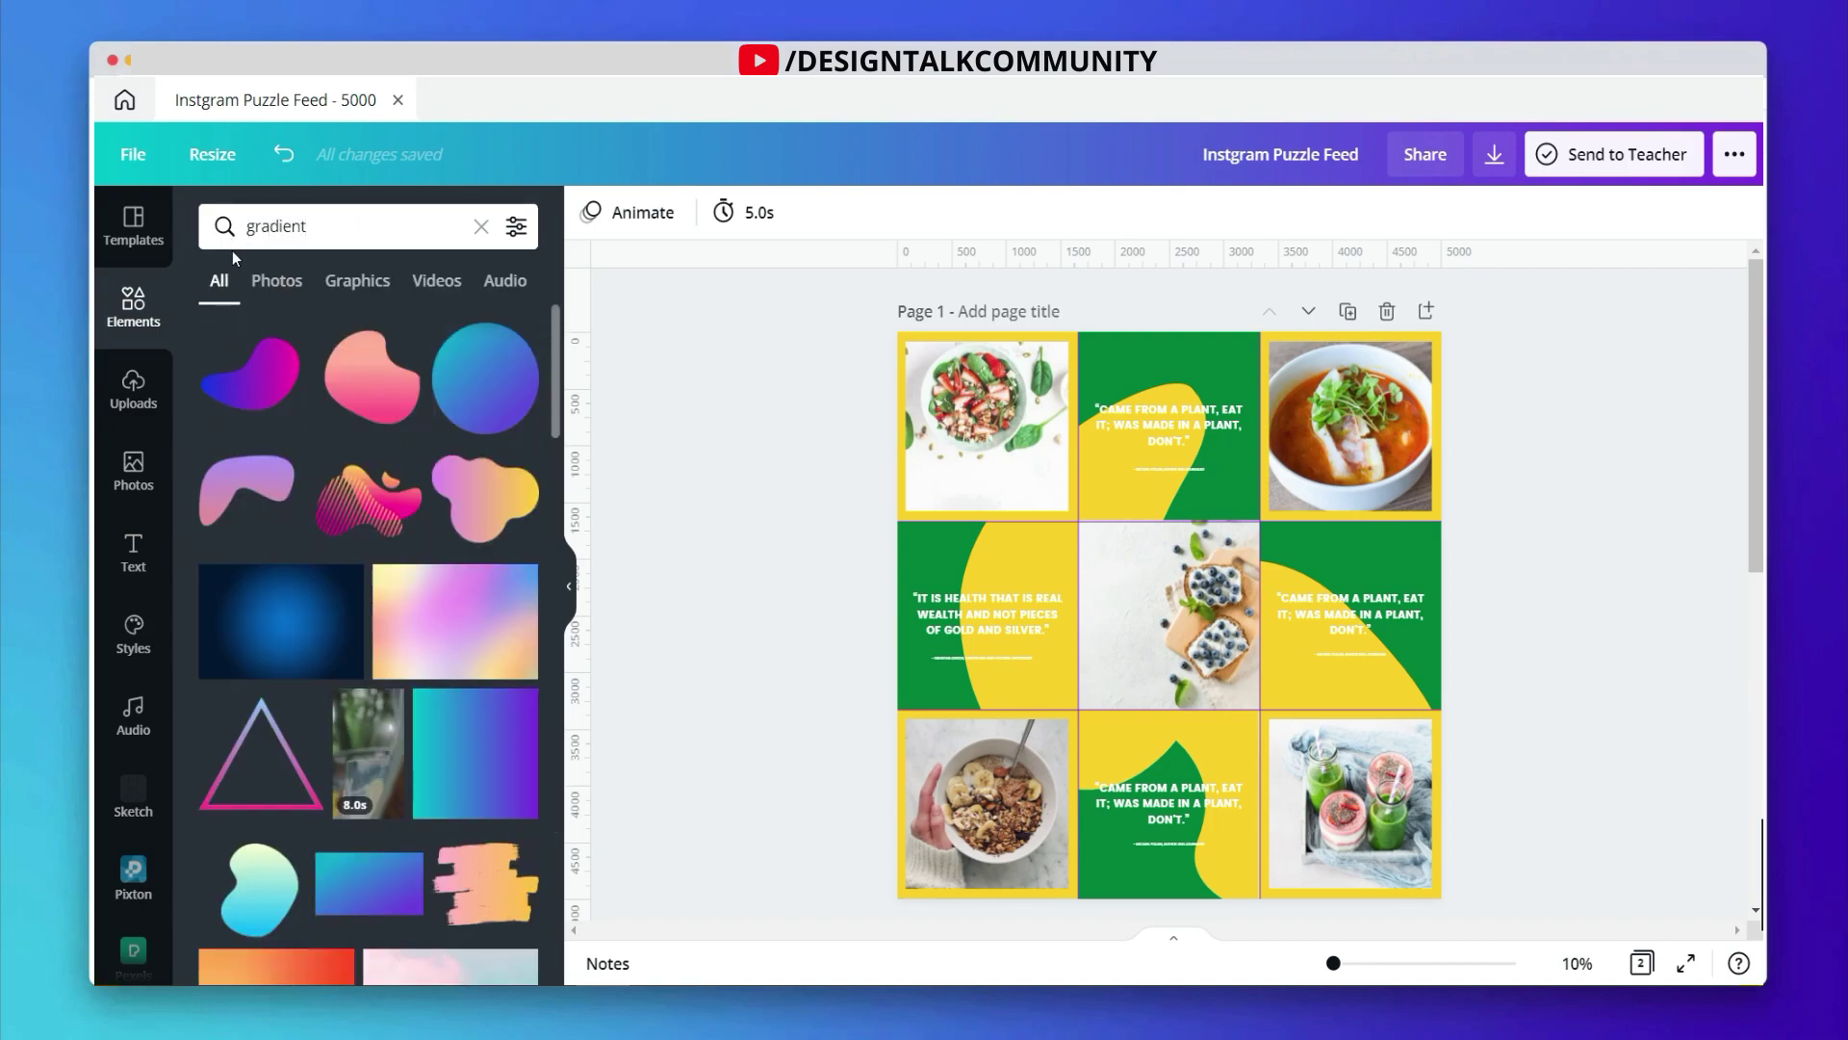
scroll(277, 462, "down", 4)
left_click(351, 282)
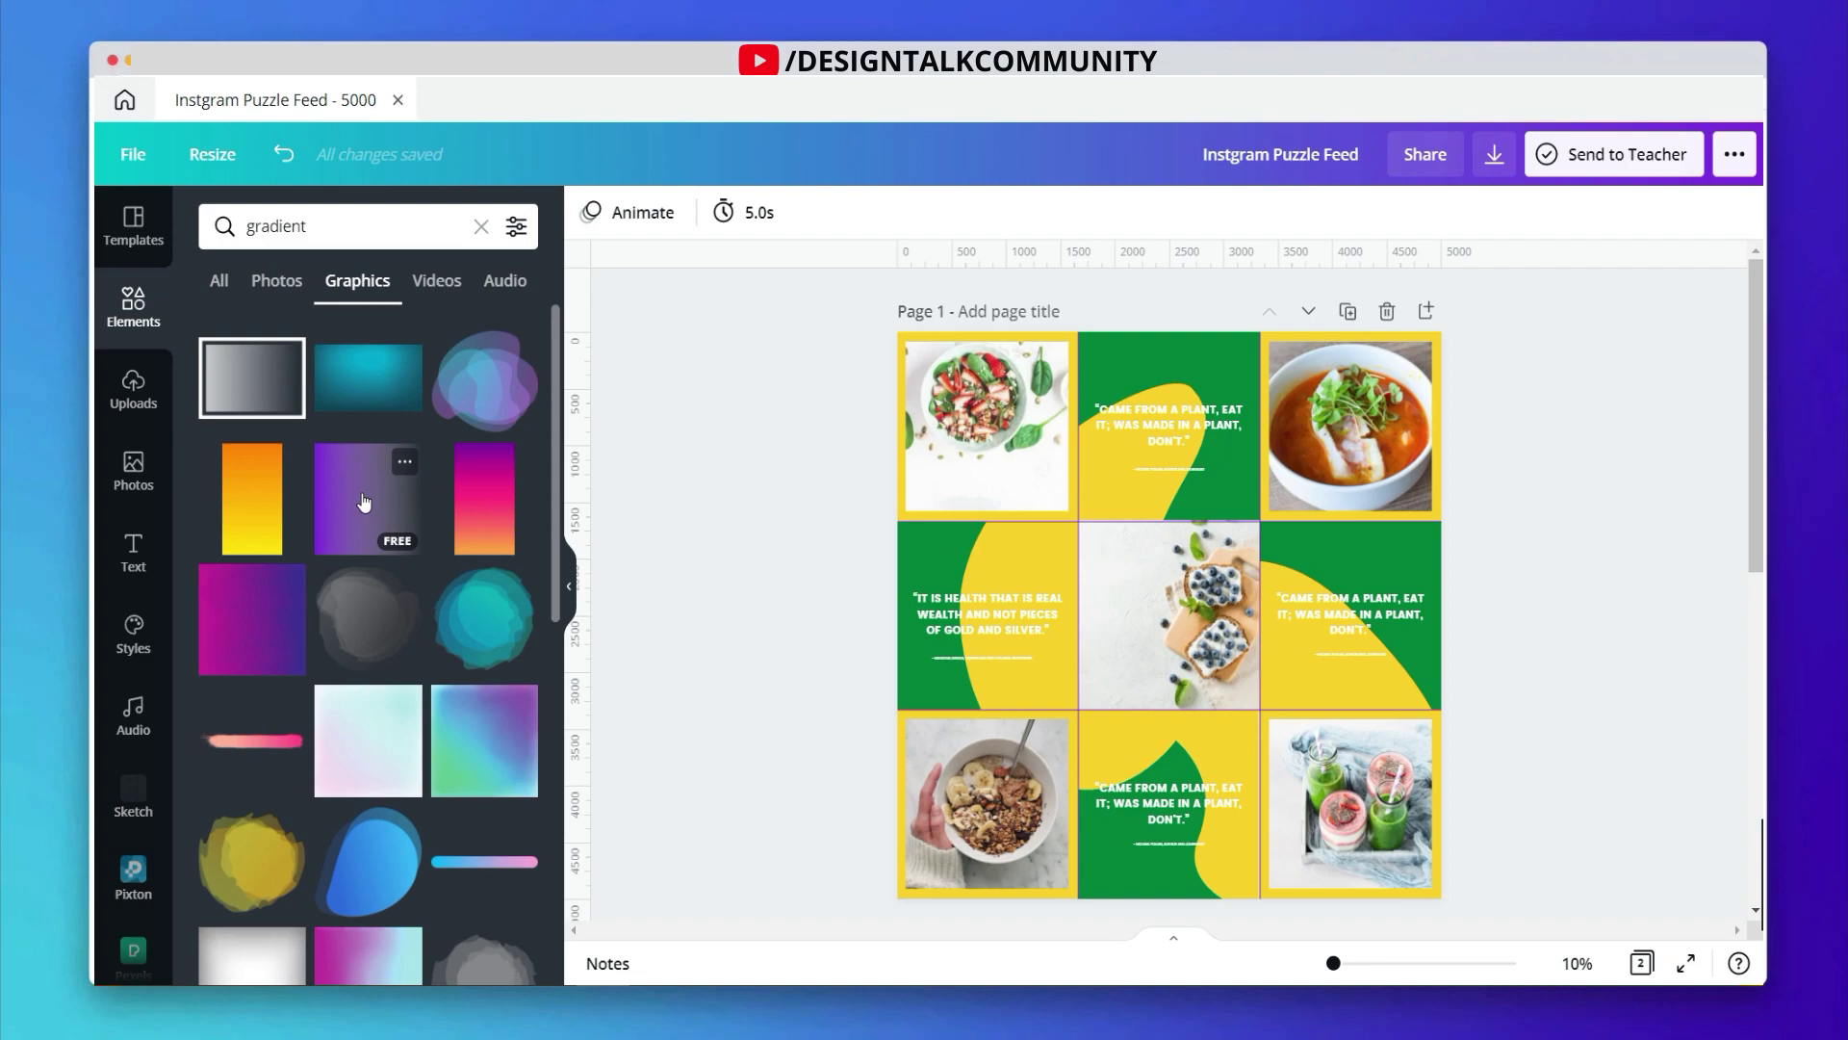
Step: Add the purple fading gradient over the top-left cell with its solid end at the bottom, sized to about the cell's width
left_click(363, 502)
left_click_drag(1173, 771, 1329, 612)
left_click_drag(1192, 650, 1029, 493)
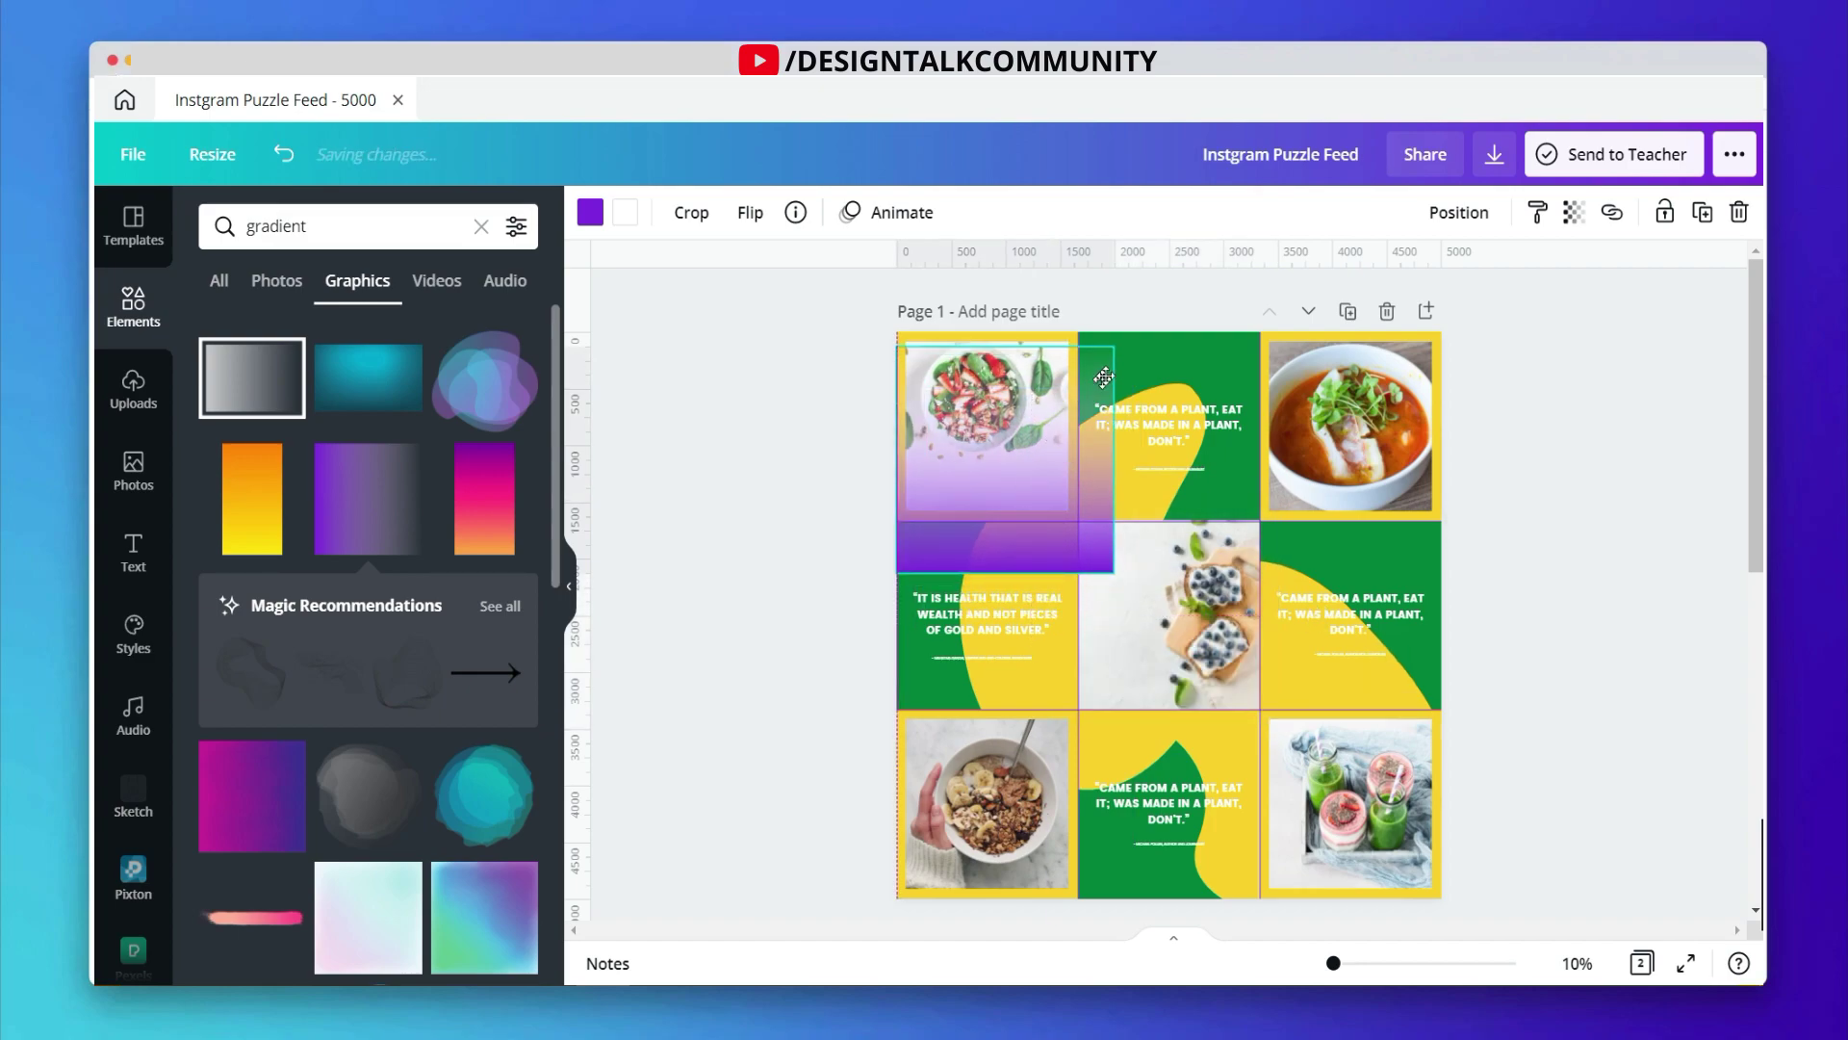
left_click_drag(1113, 371, 1077, 383)
Step: Align the gradient's lower edge with the bottom of the top-left cell and adjust its width to match the cell
left_click(1399, 964)
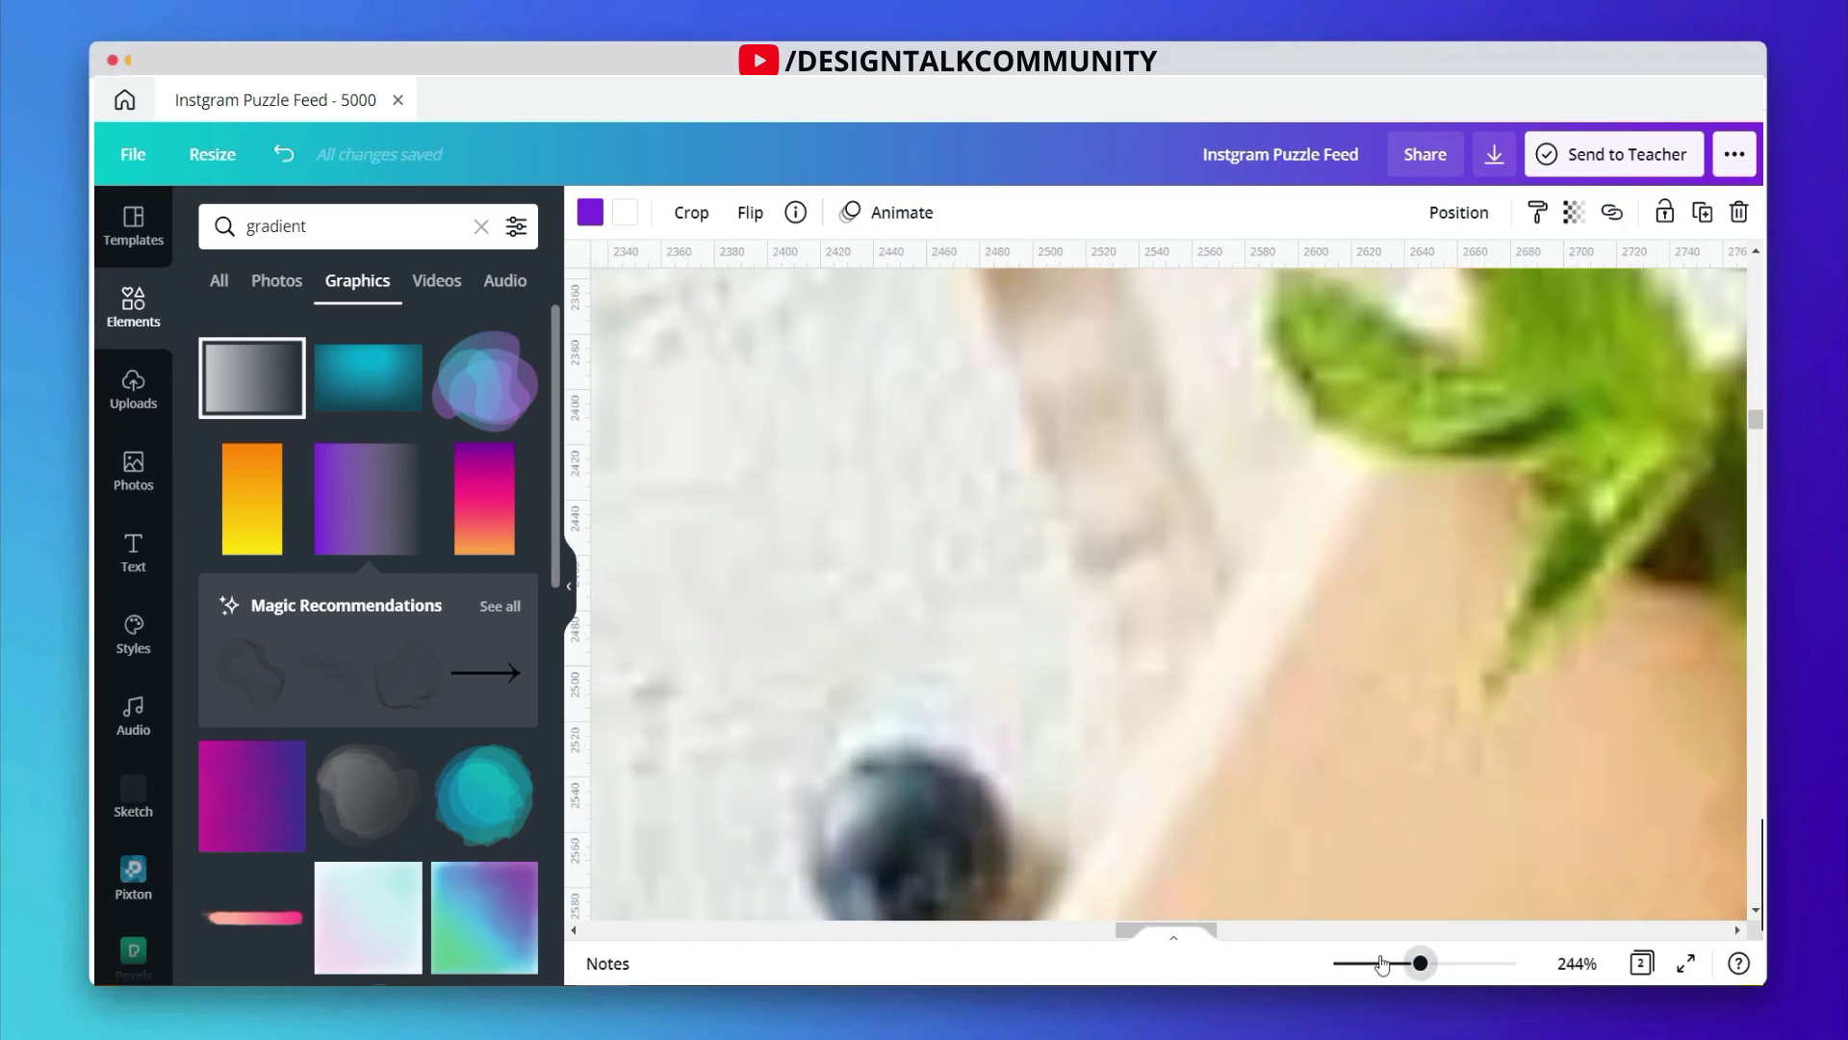
left_click_drag(1420, 963, 1374, 966)
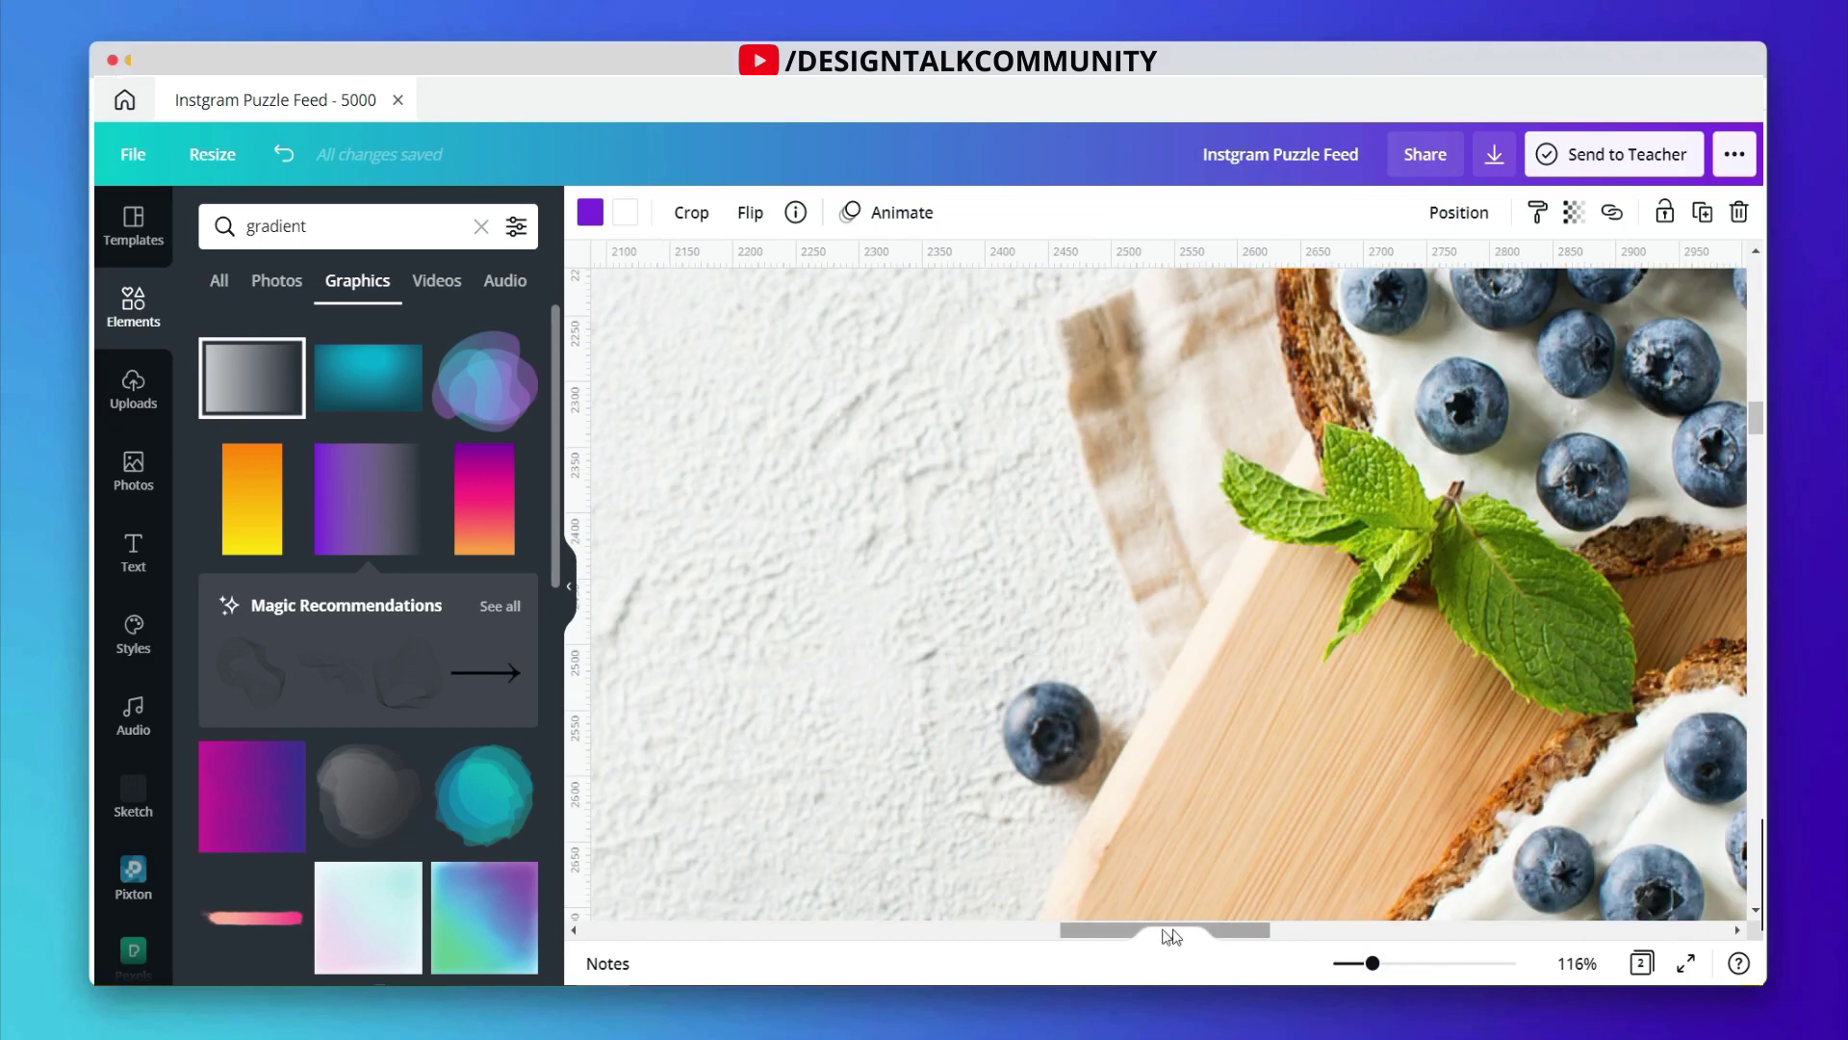
scroll(1298, 939, "left", 15)
left_click_drag(1371, 965, 1349, 966)
scroll(1262, 577, "up", 5)
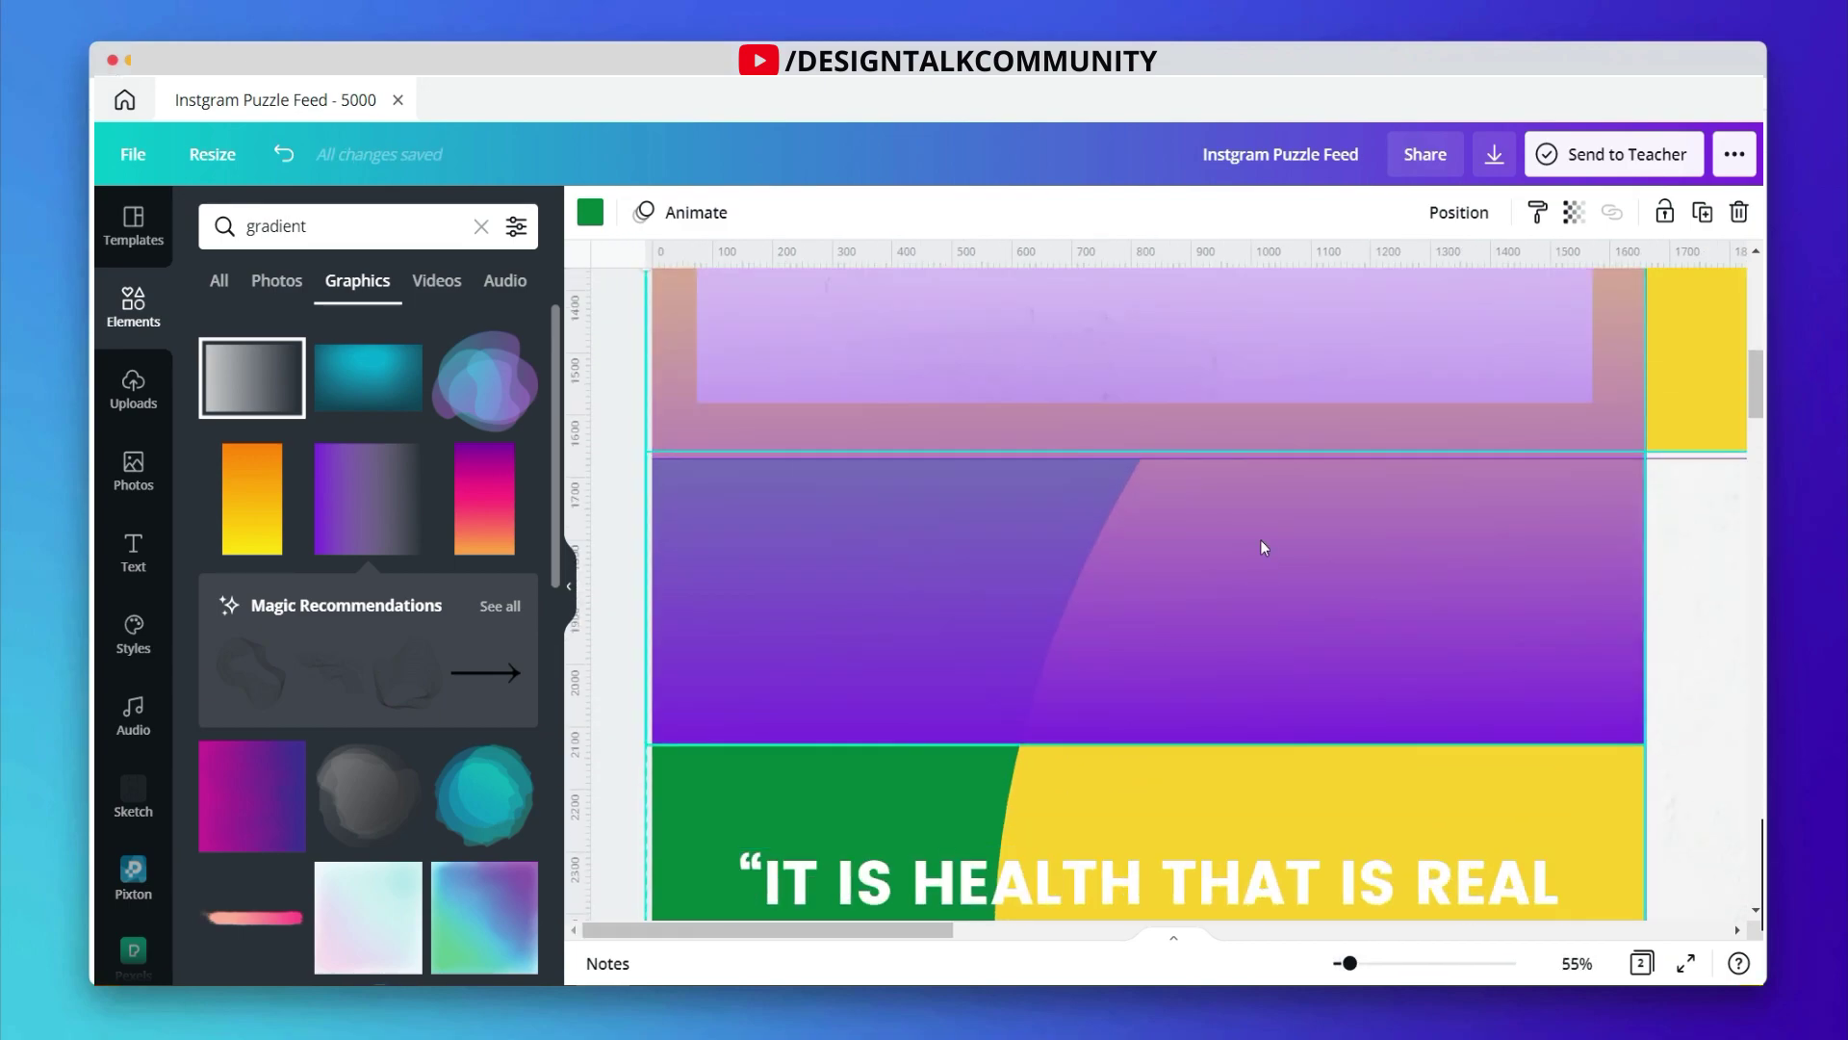
left_click_drag(1240, 627, 1250, 339)
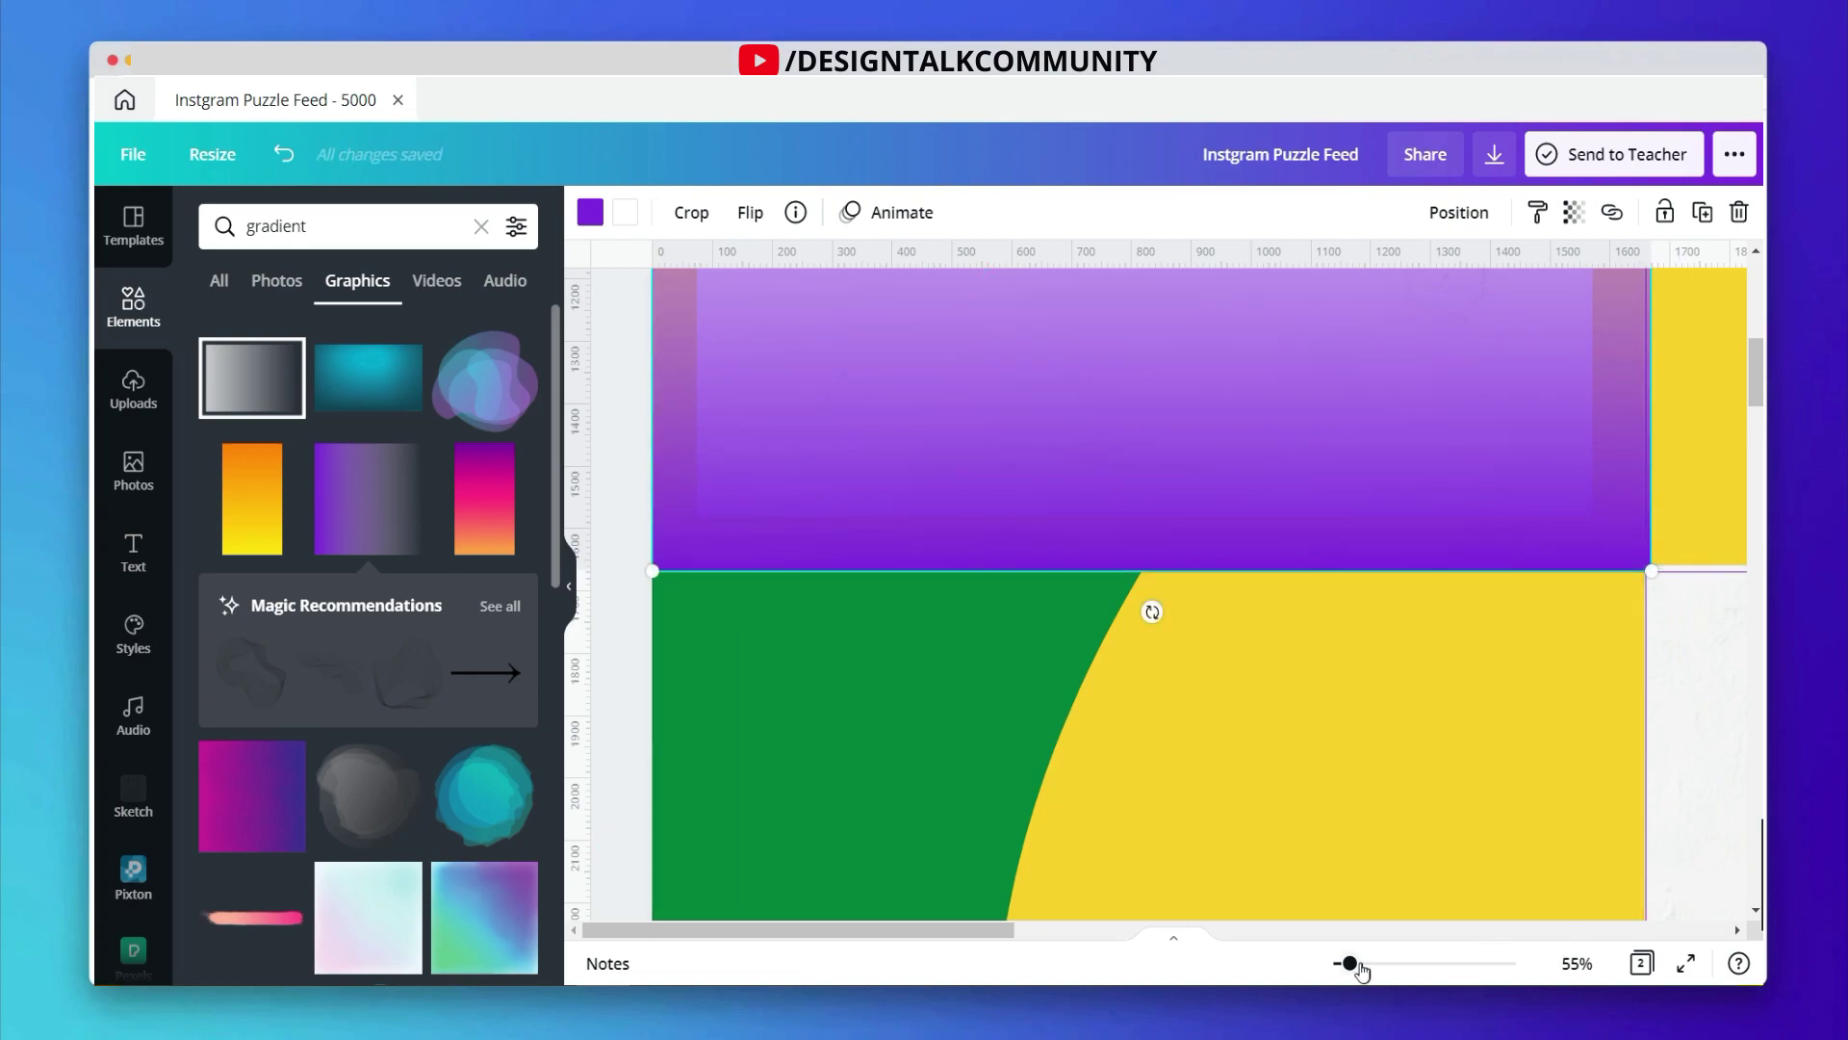
left_click_drag(1360, 966, 1346, 964)
scroll(1315, 826, "up", 5)
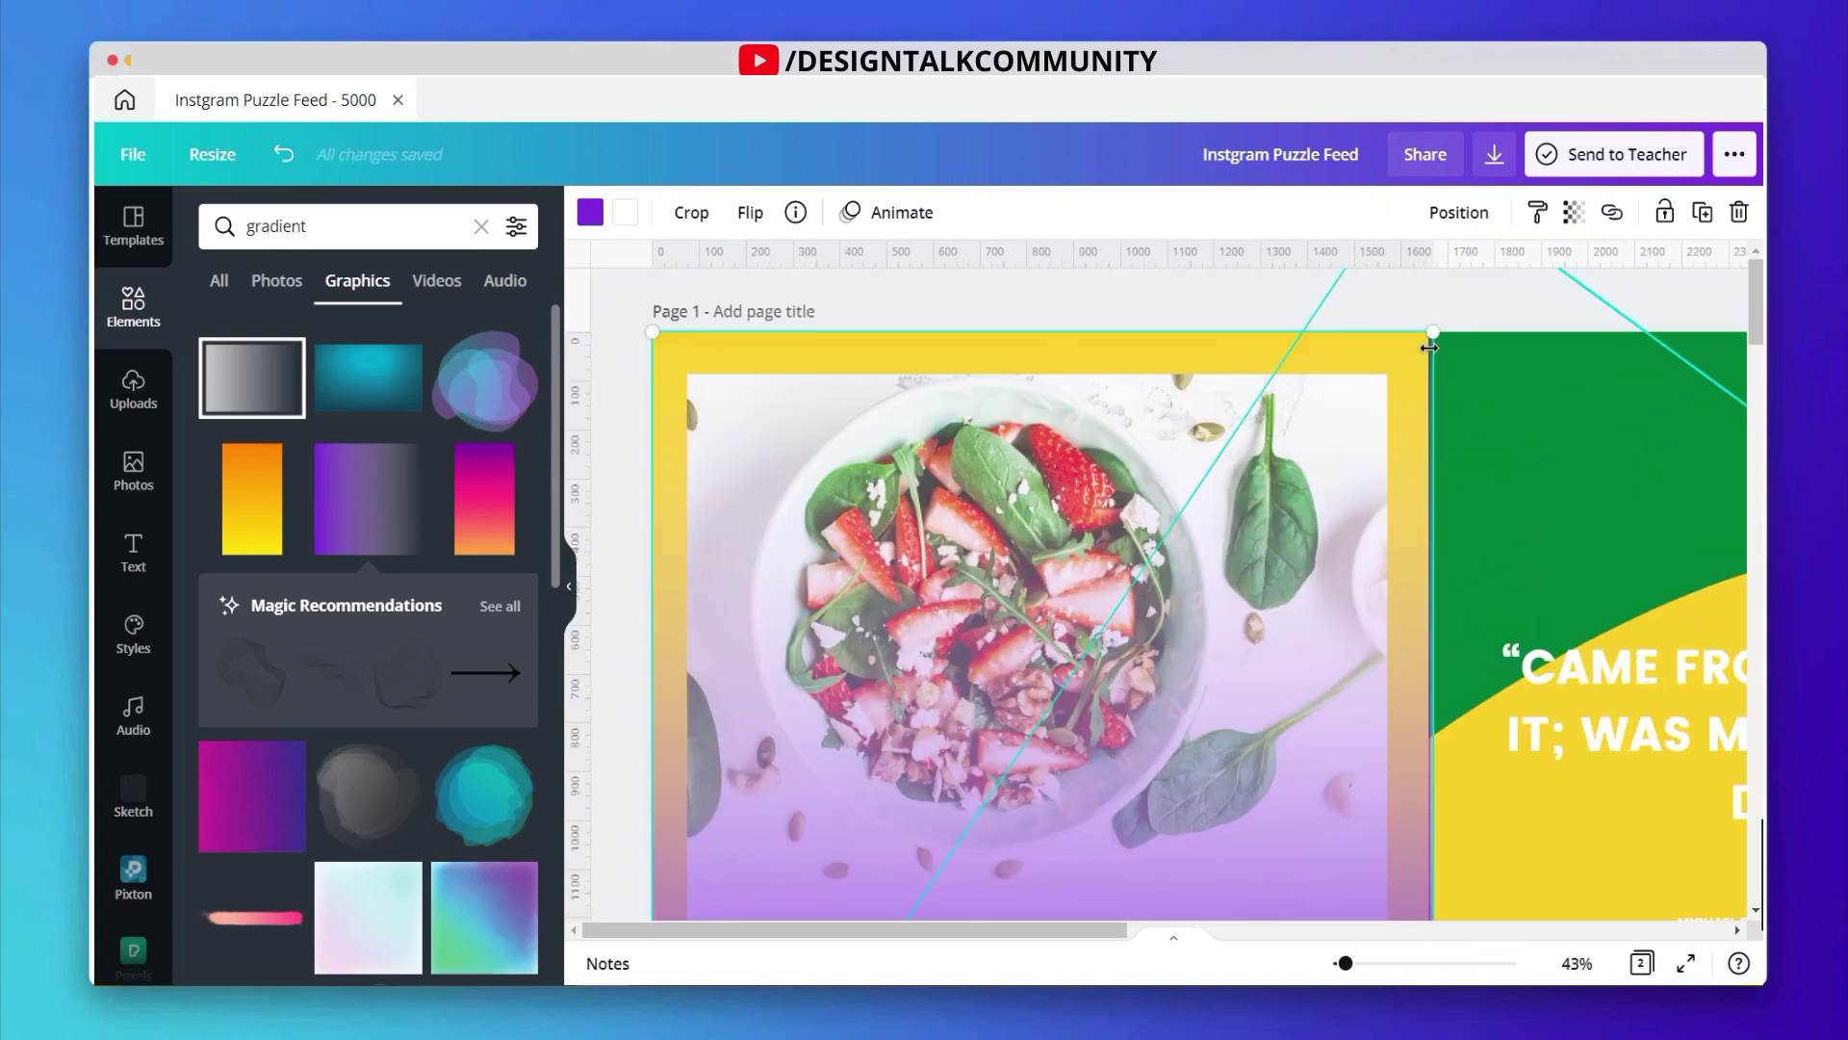
left_click_drag(1432, 333, 1425, 337)
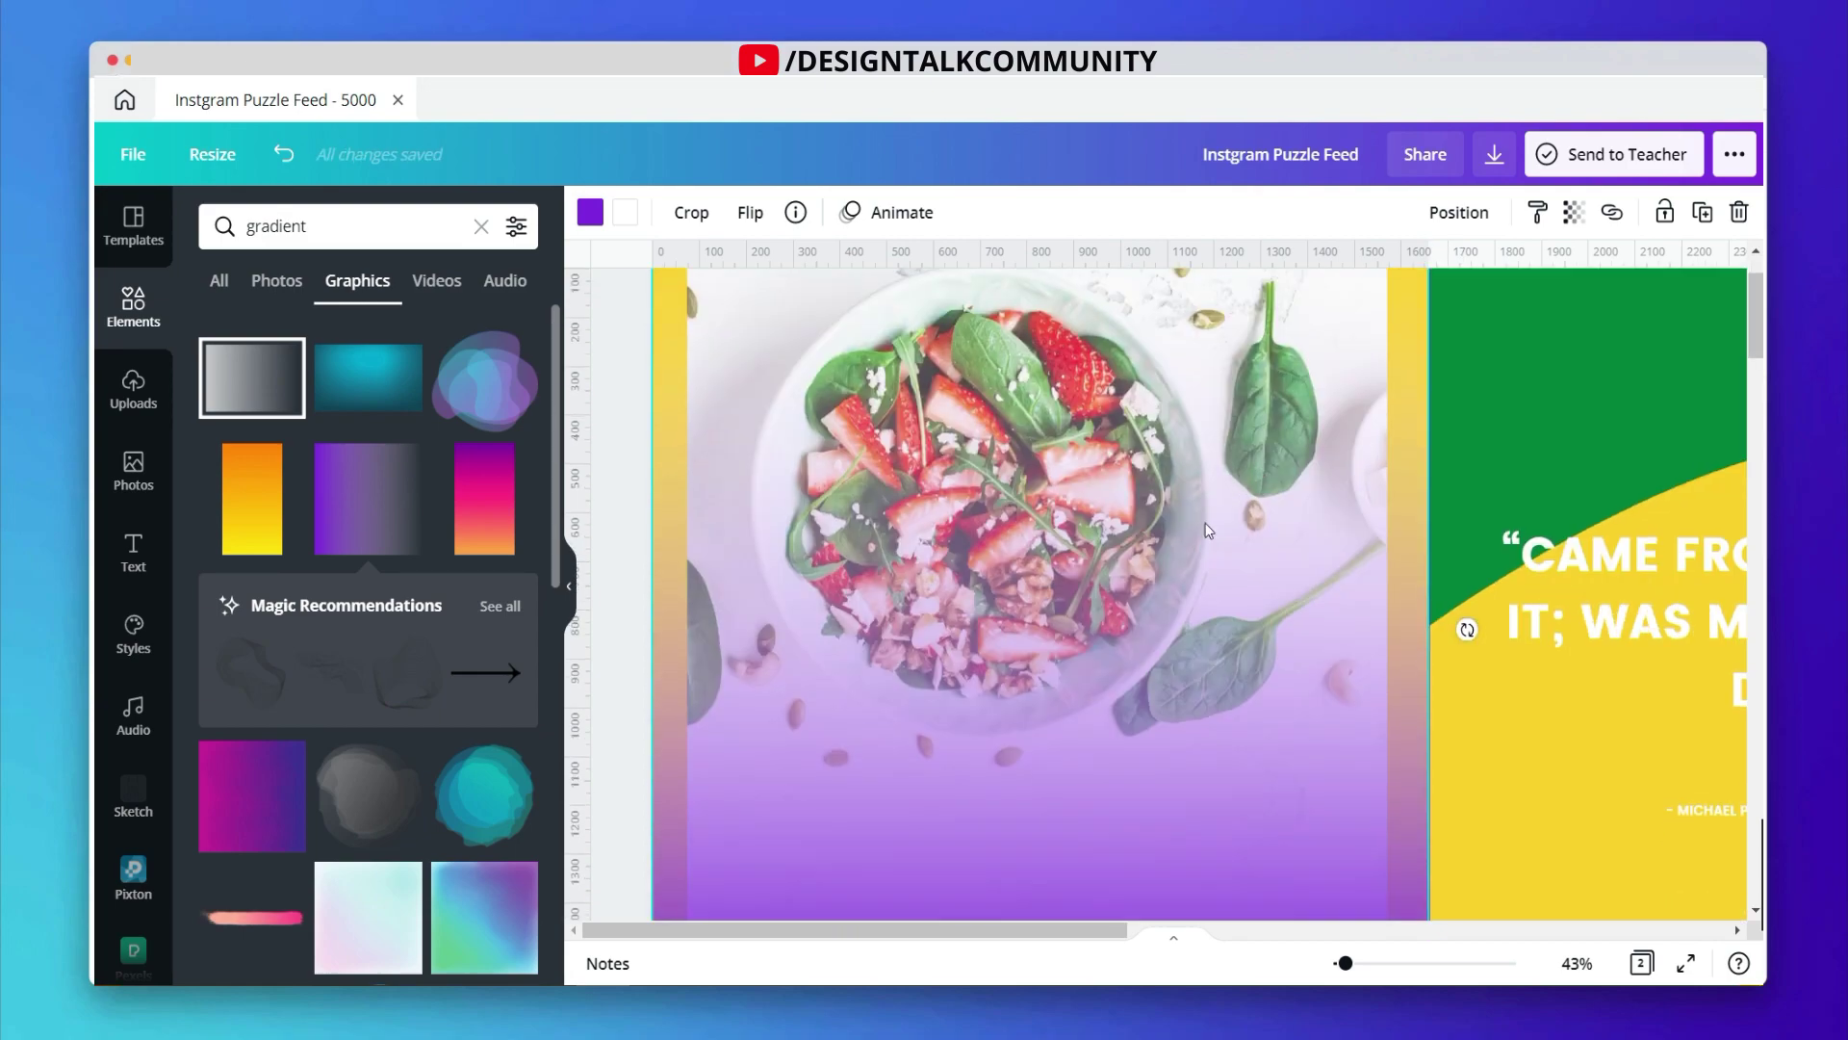
Step: Crop the gradient to the lower part of the salad photo and shift it down within the crop for a fainter fade
double_click(1186, 537)
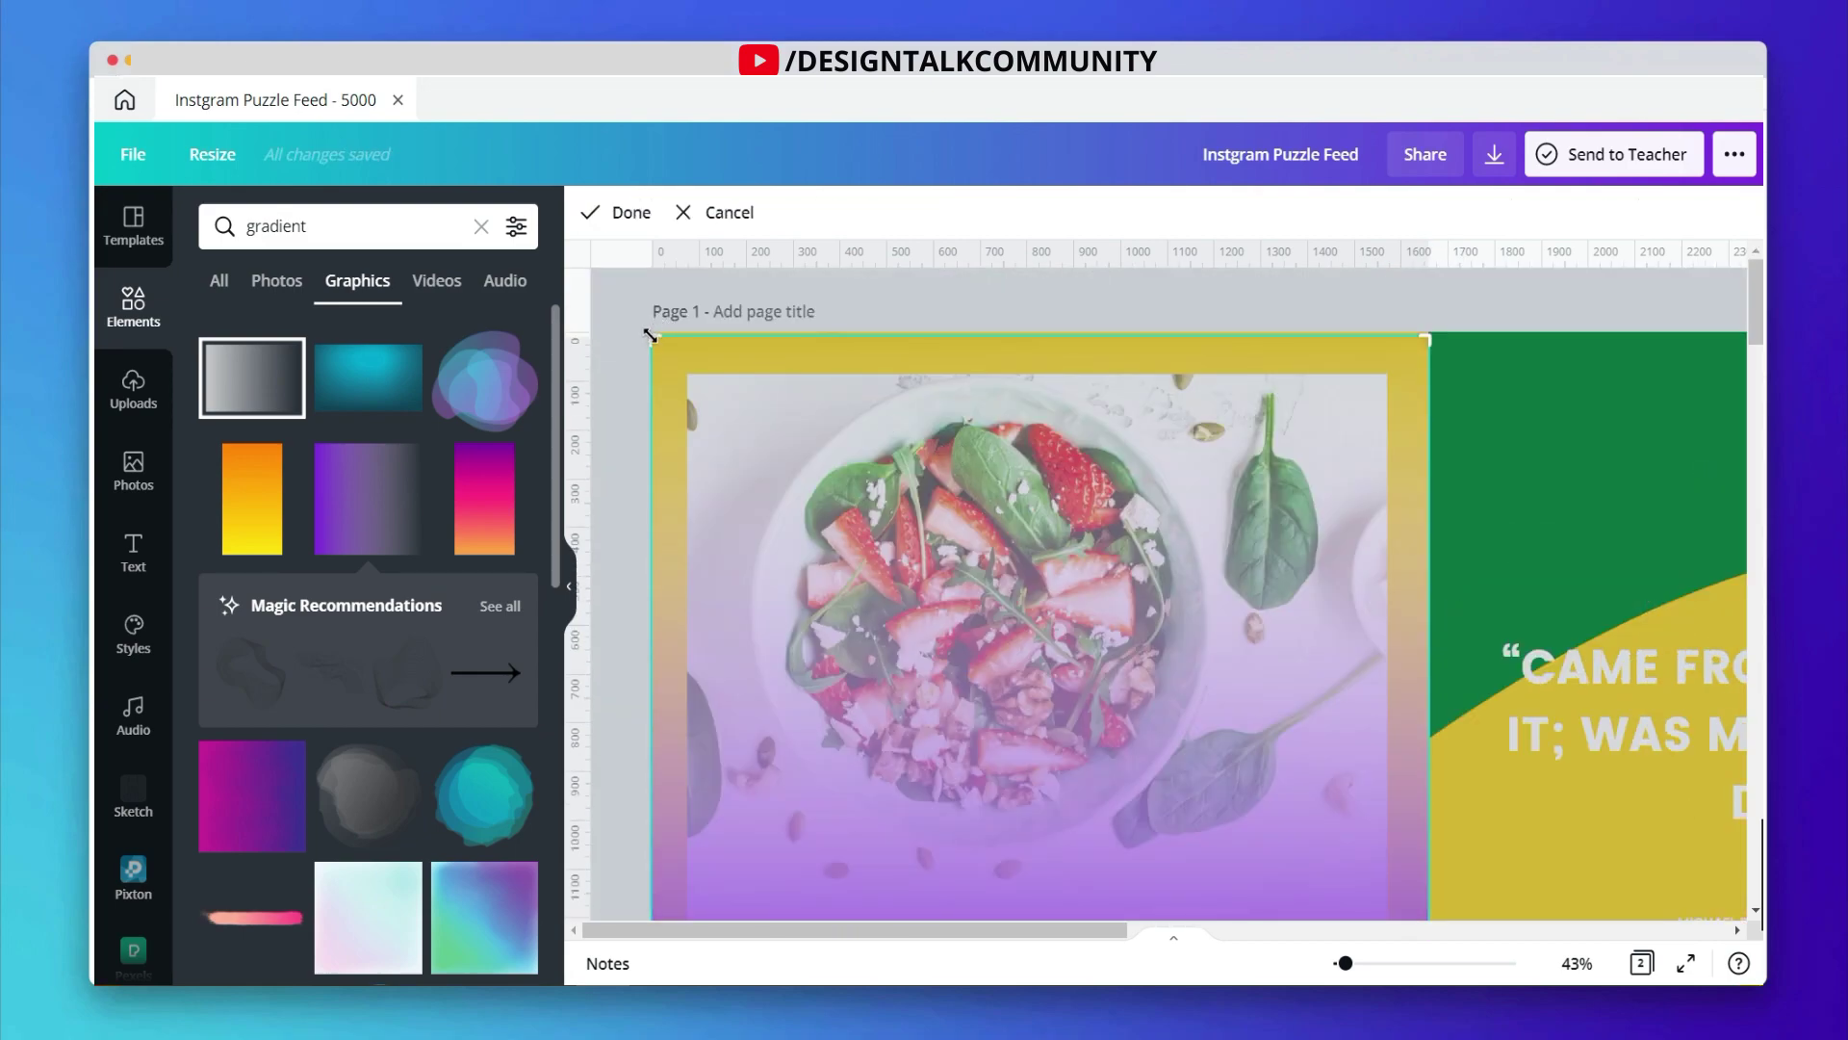
left_click_drag(650, 337, 622, 639)
left_click(603, 486)
scroll(972, 626, "down", 3)
left_click(972, 717)
double_click(972, 717)
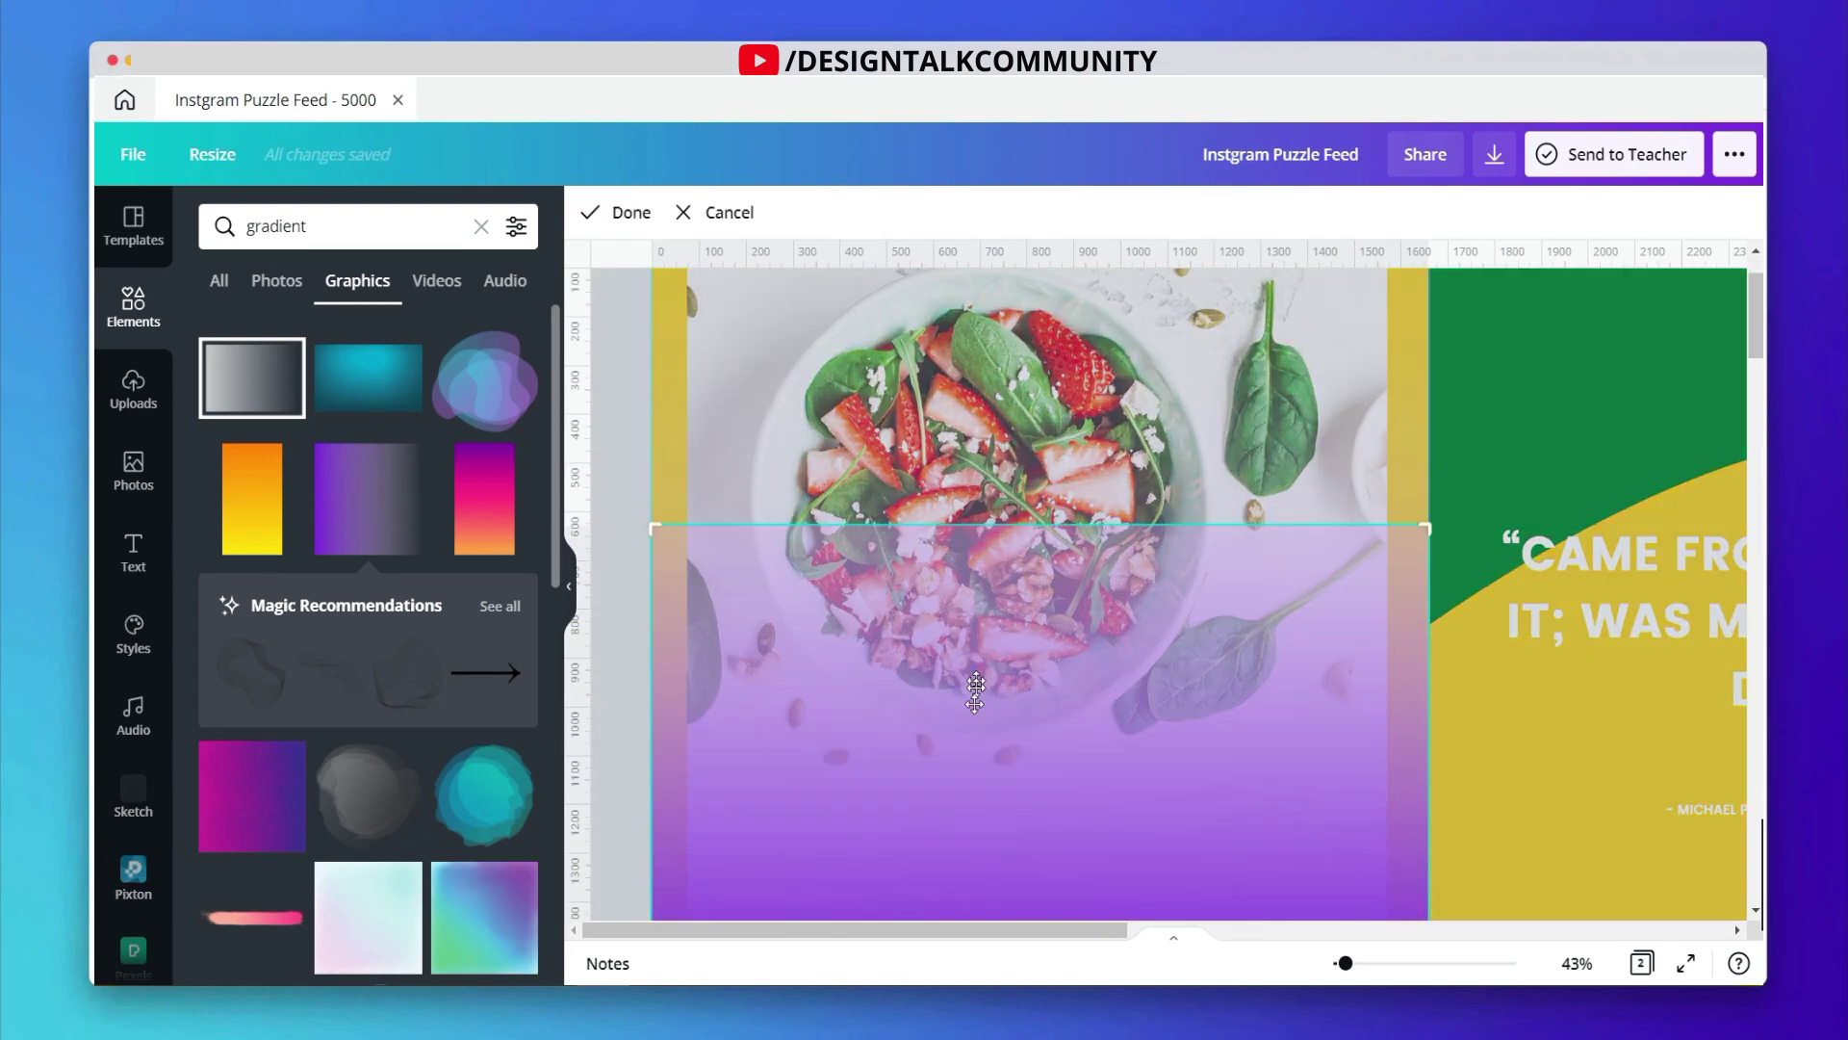
scroll(972, 717, "down", 5)
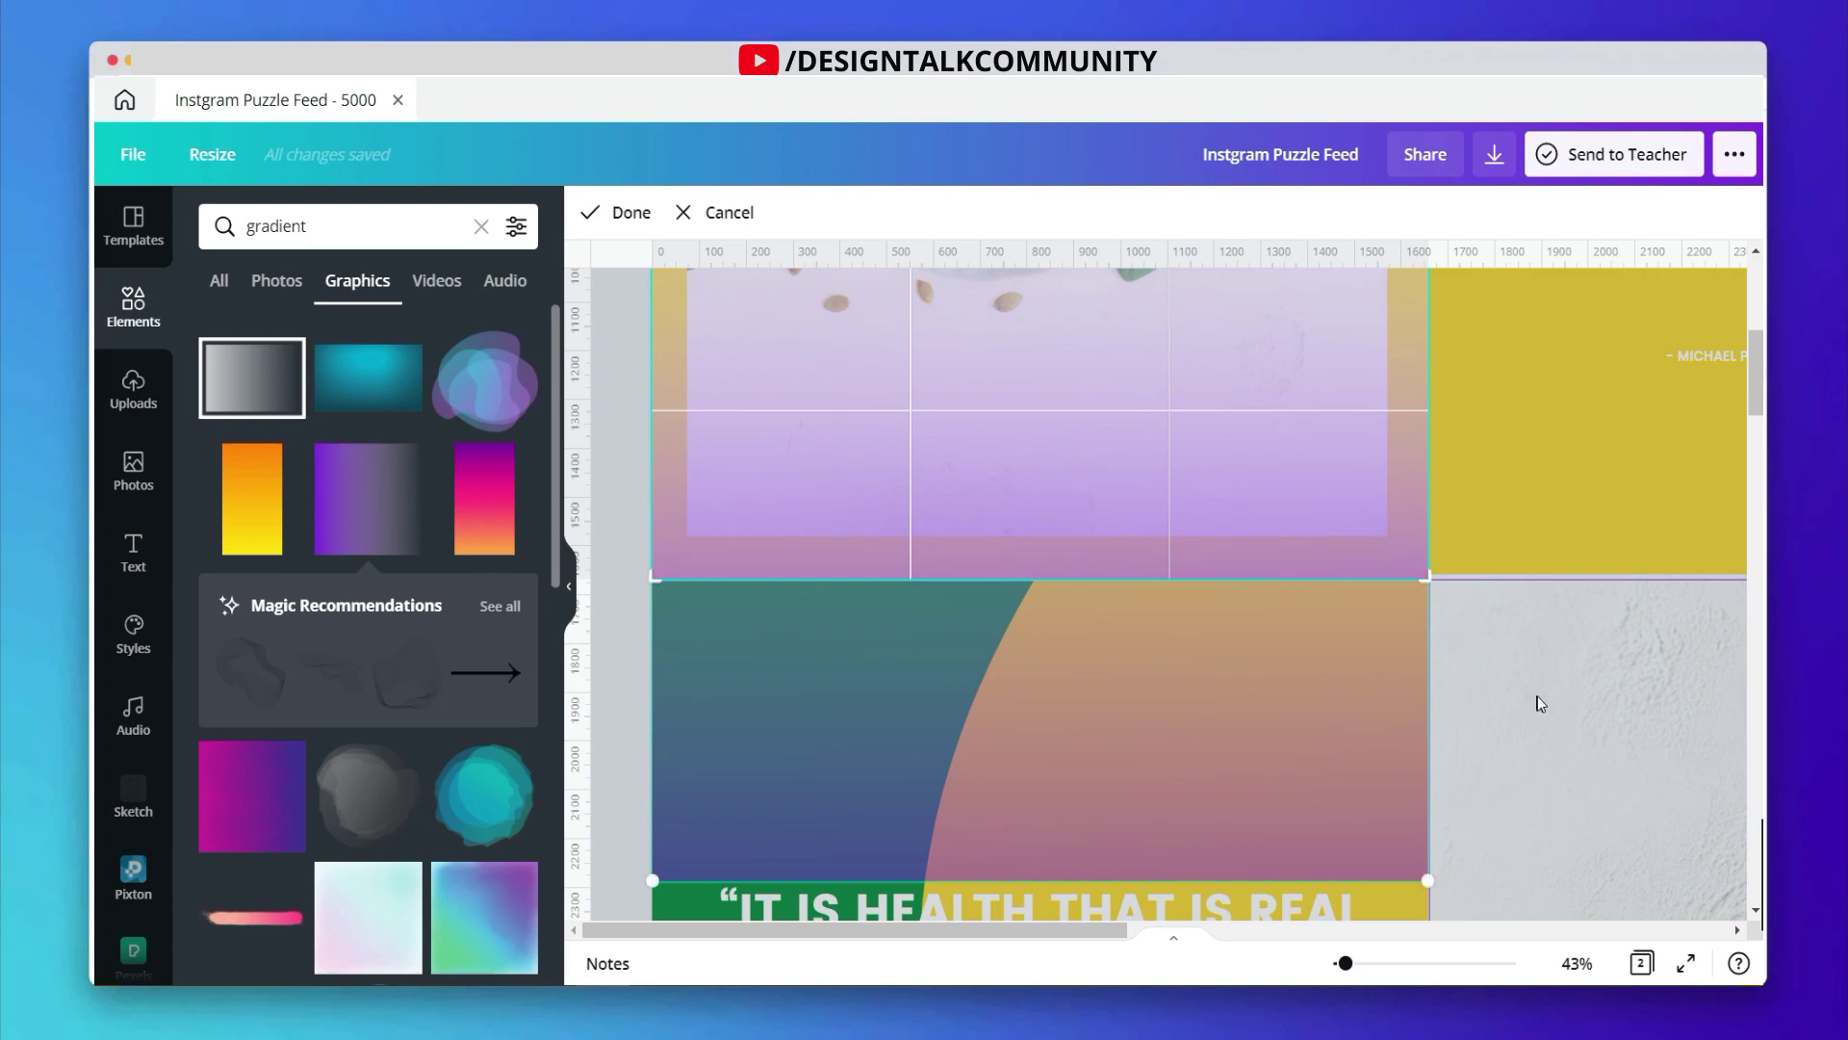
left_click(1541, 703)
Step: Change both colours of the gradient to the document's green
scroll(1542, 704, "up", 3)
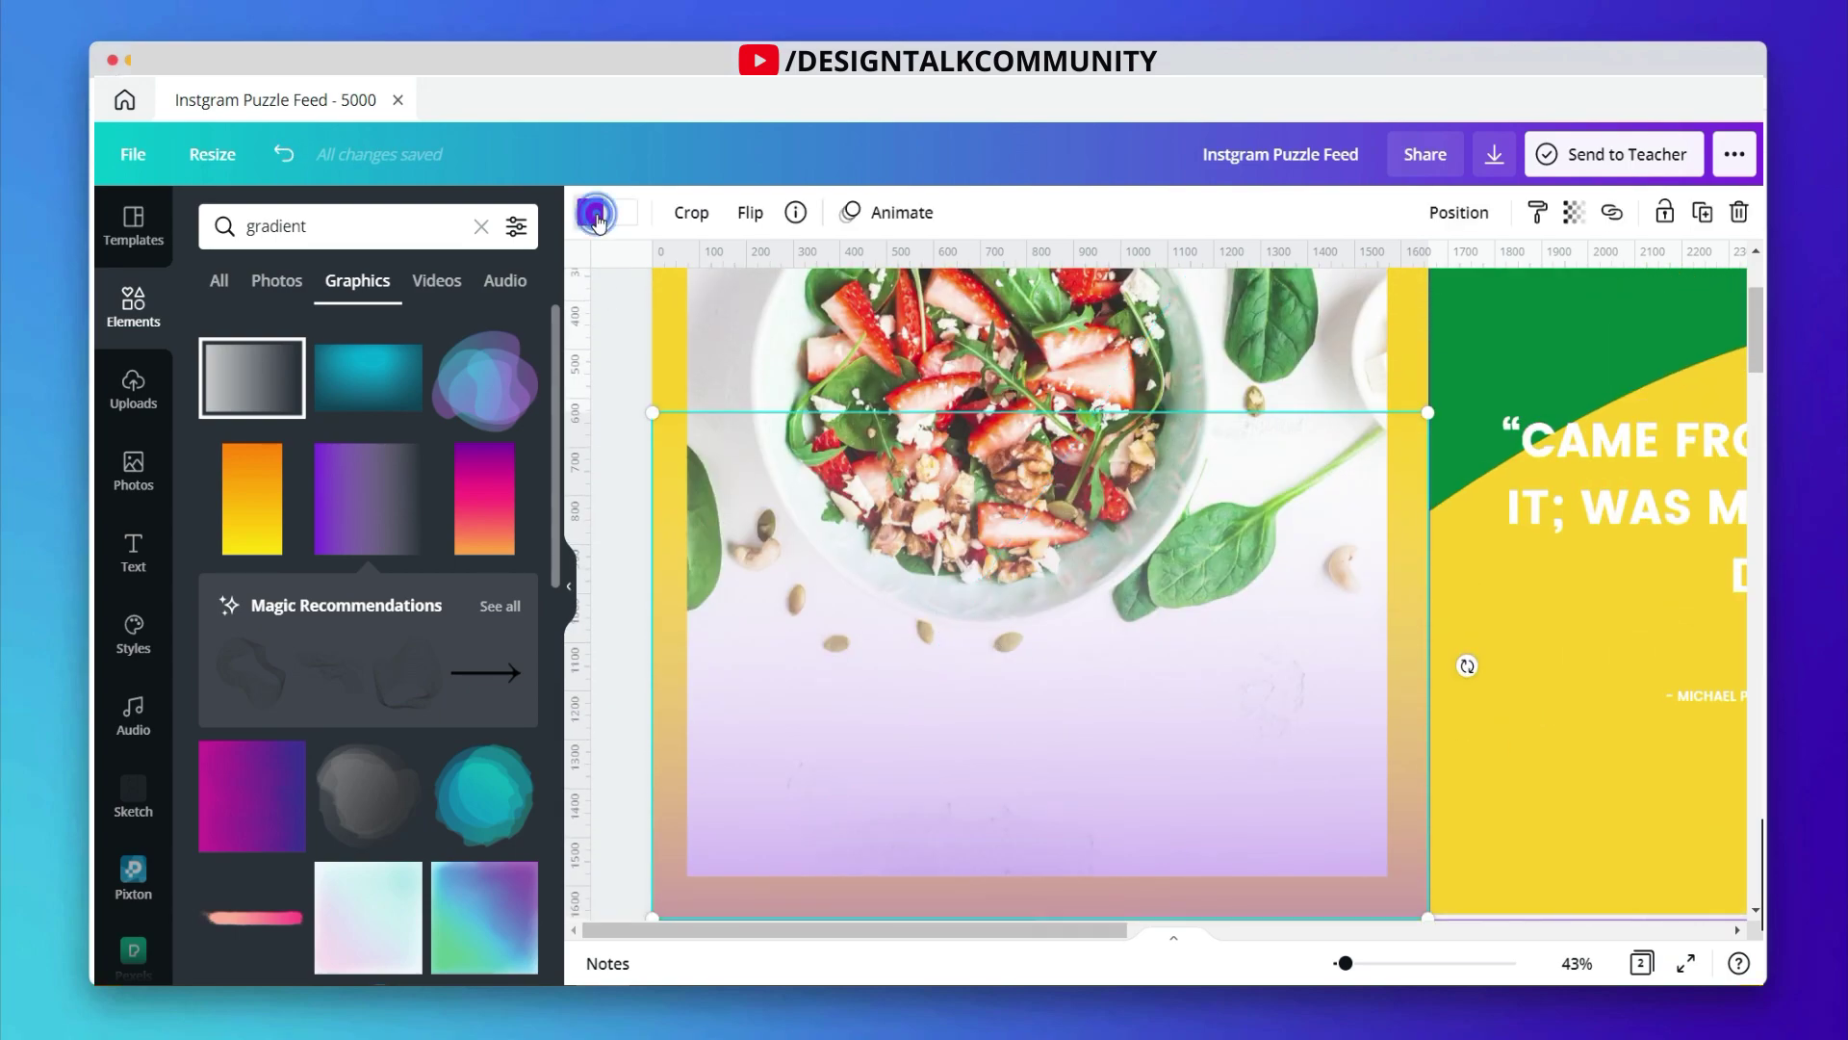
left_click(597, 214)
left_click(271, 337)
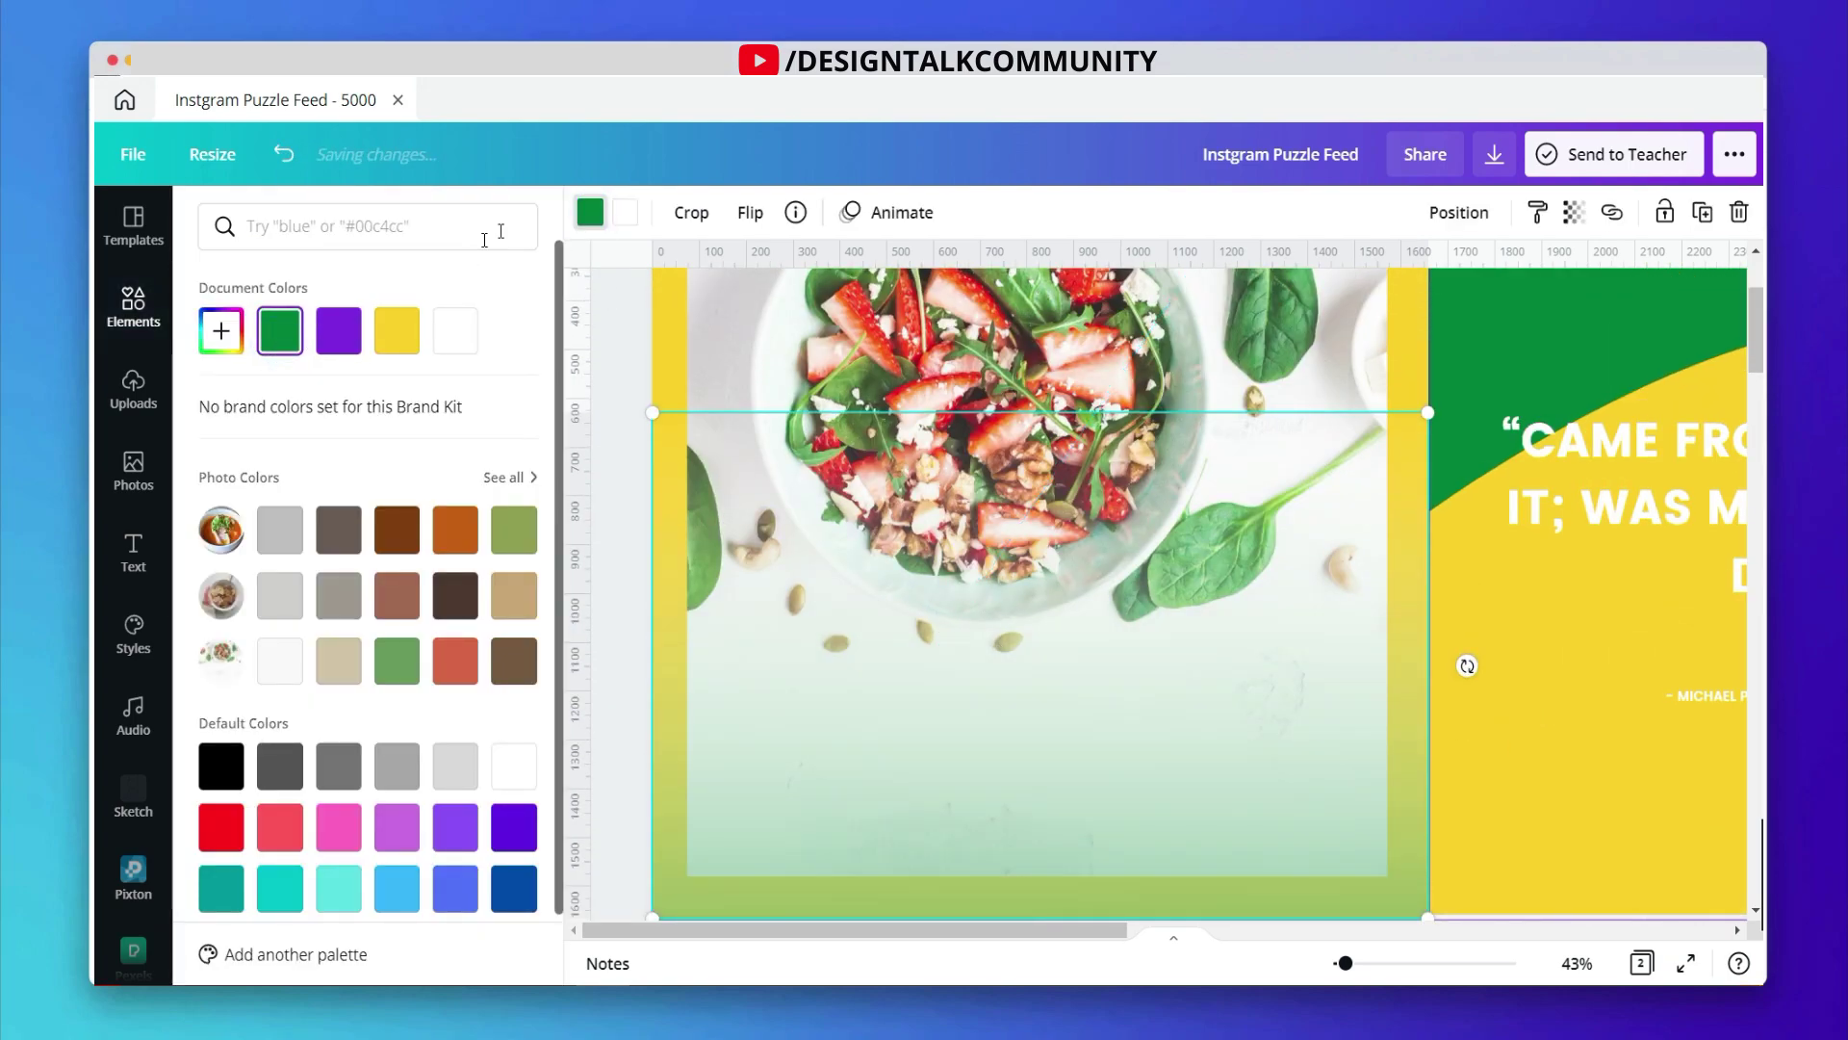
left_click(270, 342)
left_click(627, 371)
left_click_drag(1347, 967, 1333, 963)
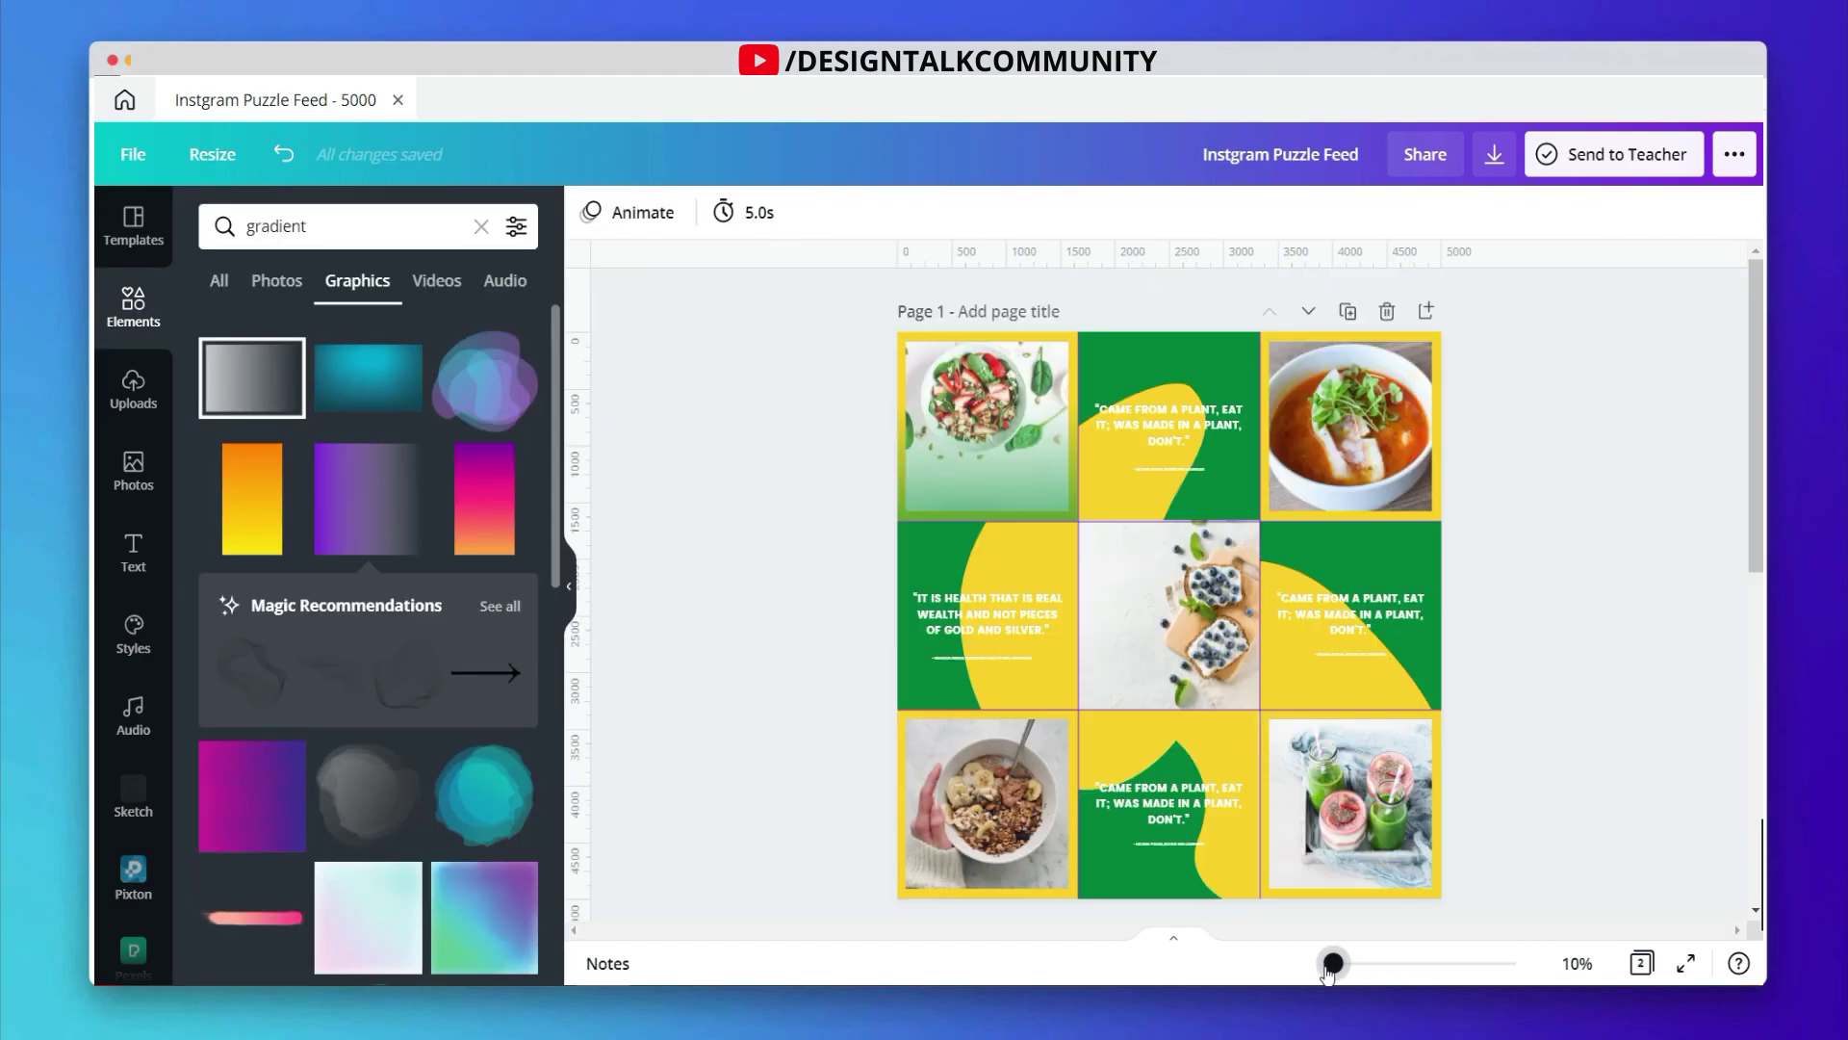
Step: Readjust the green gradient's crop so it starts slightly lower on the salad photo
left_click(939, 479)
double_click(1040, 436)
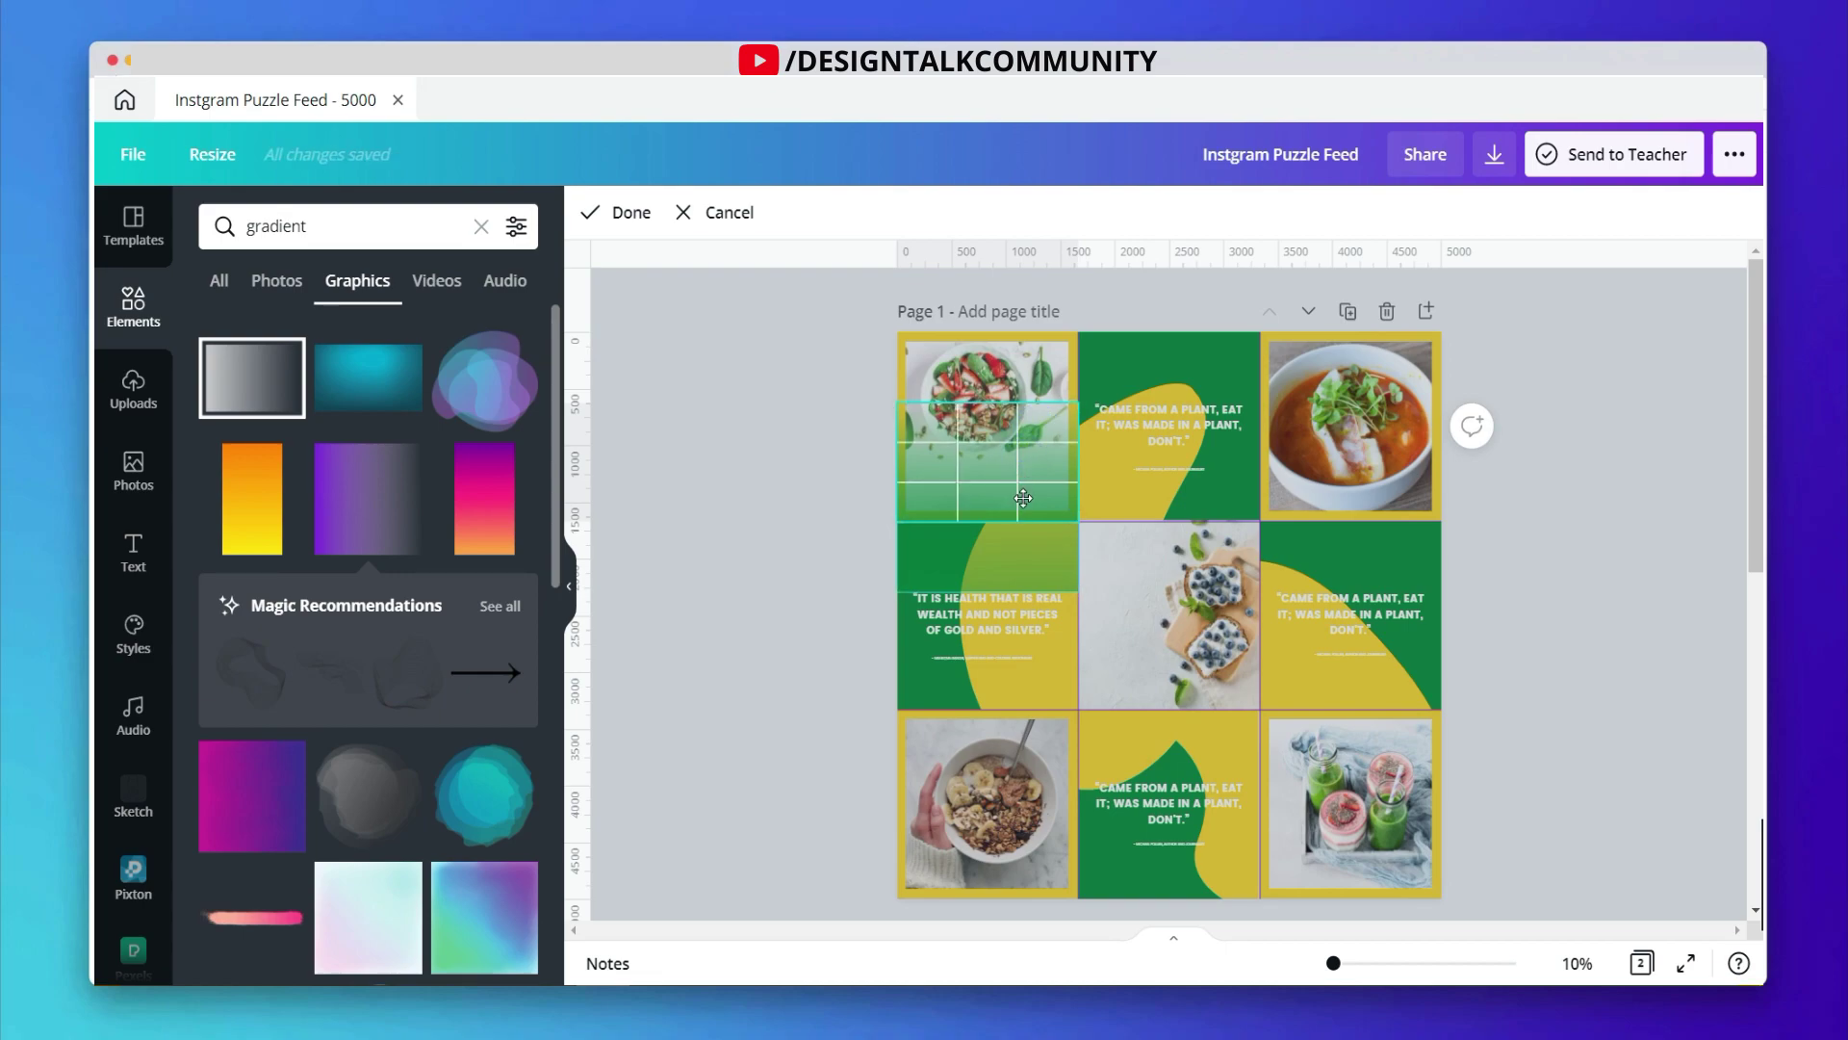
left_click_drag(1031, 490, 1030, 506)
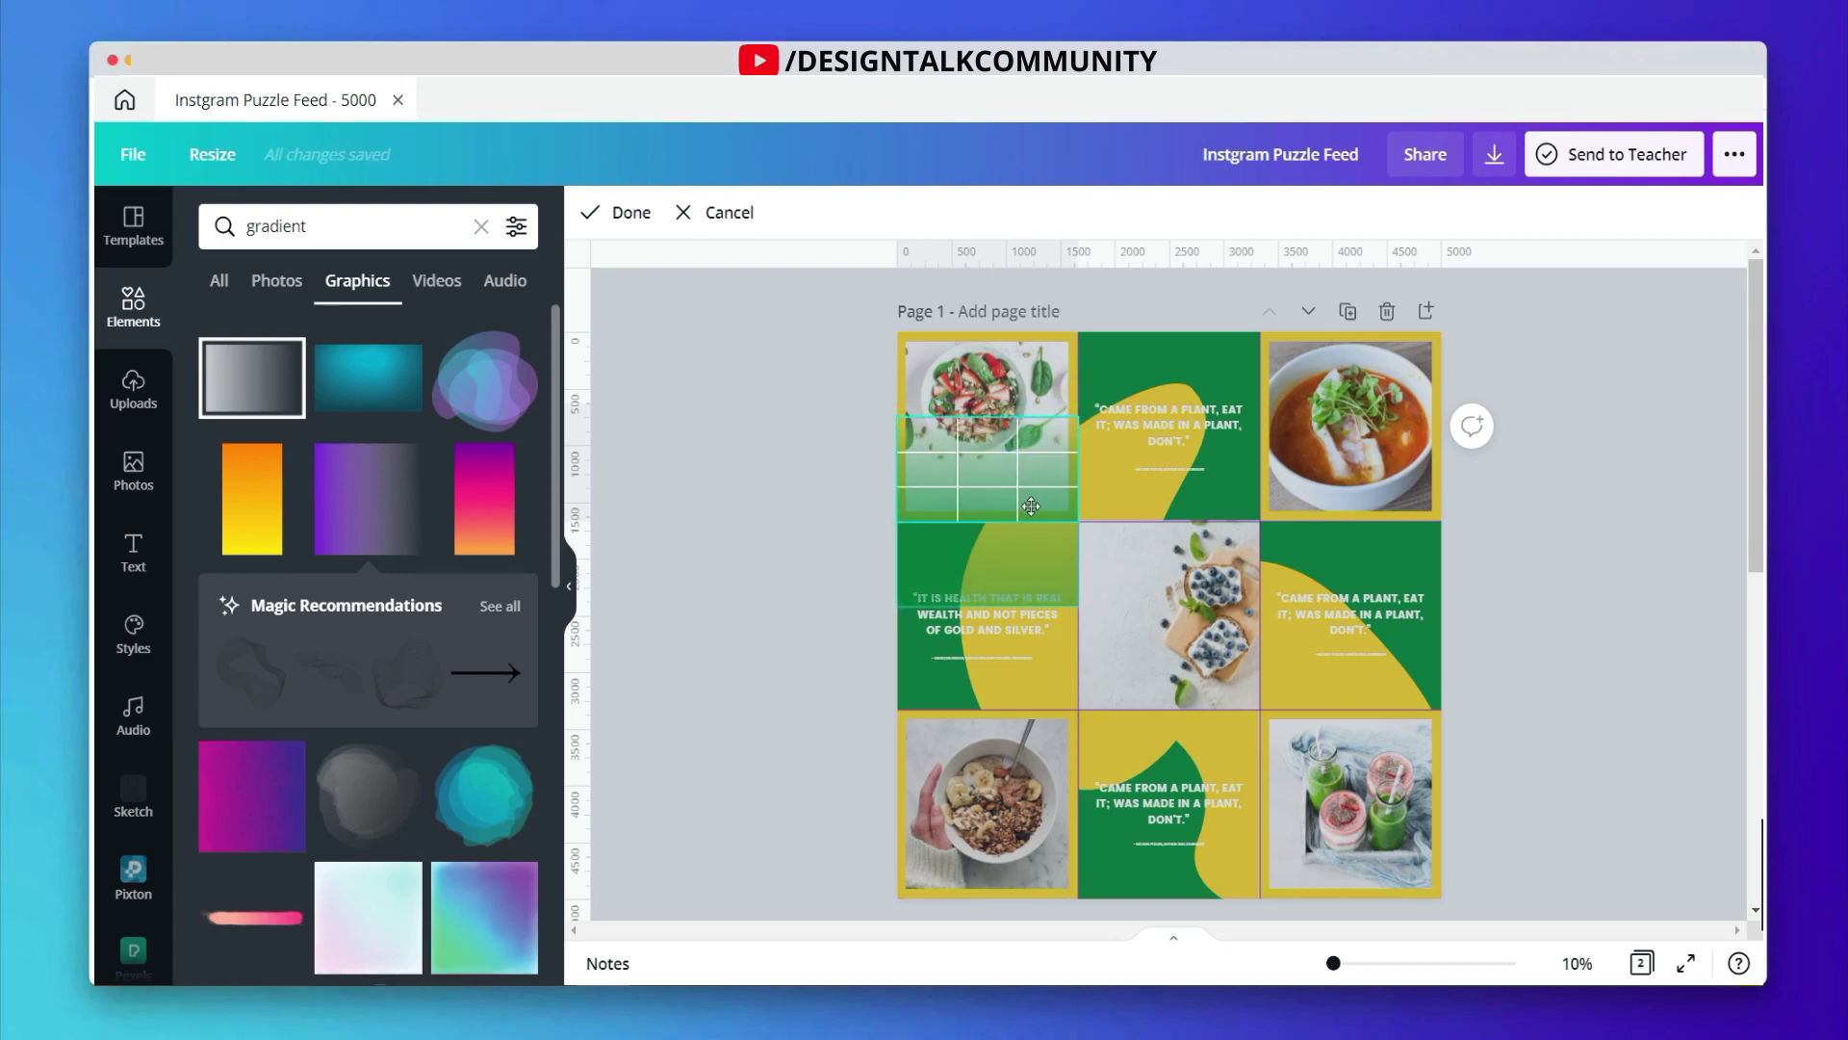
left_click(860, 467)
Step: Try green on the border around the top-left photo and set it back to yellow
left_click(1006, 463)
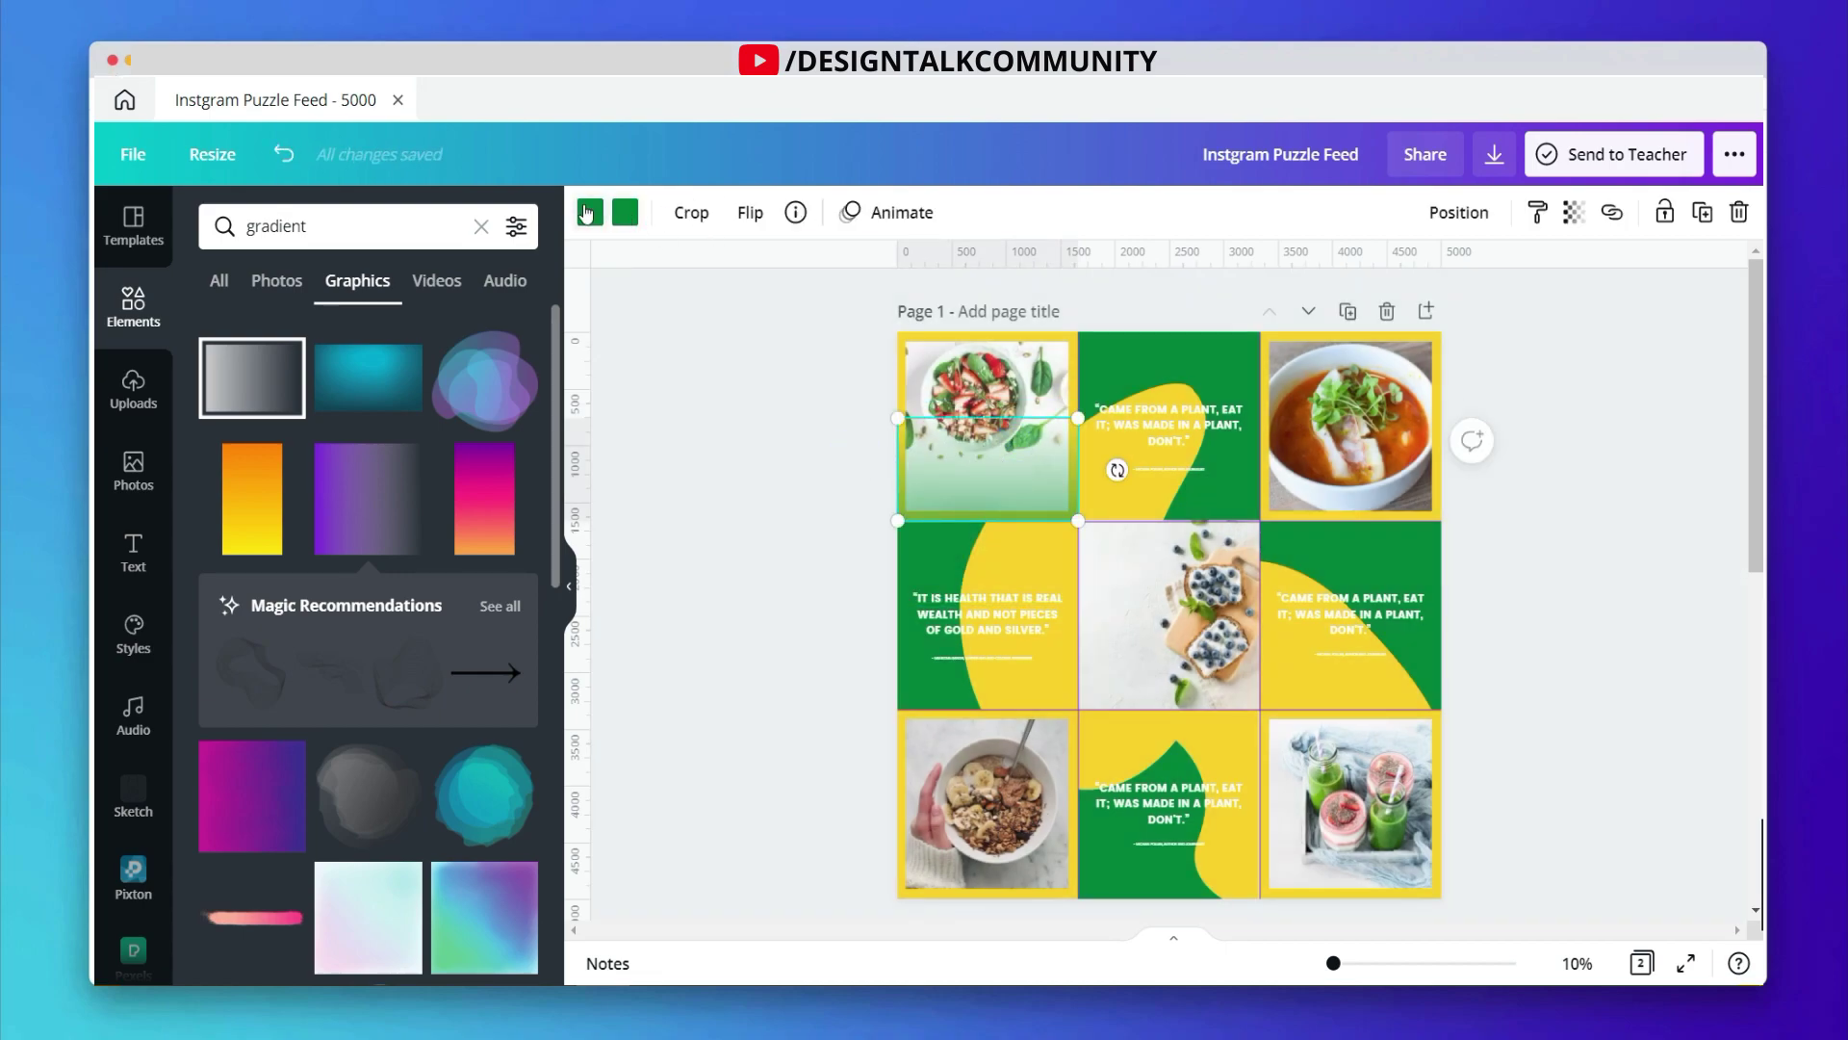
left_click(1058, 366)
left_click(590, 212)
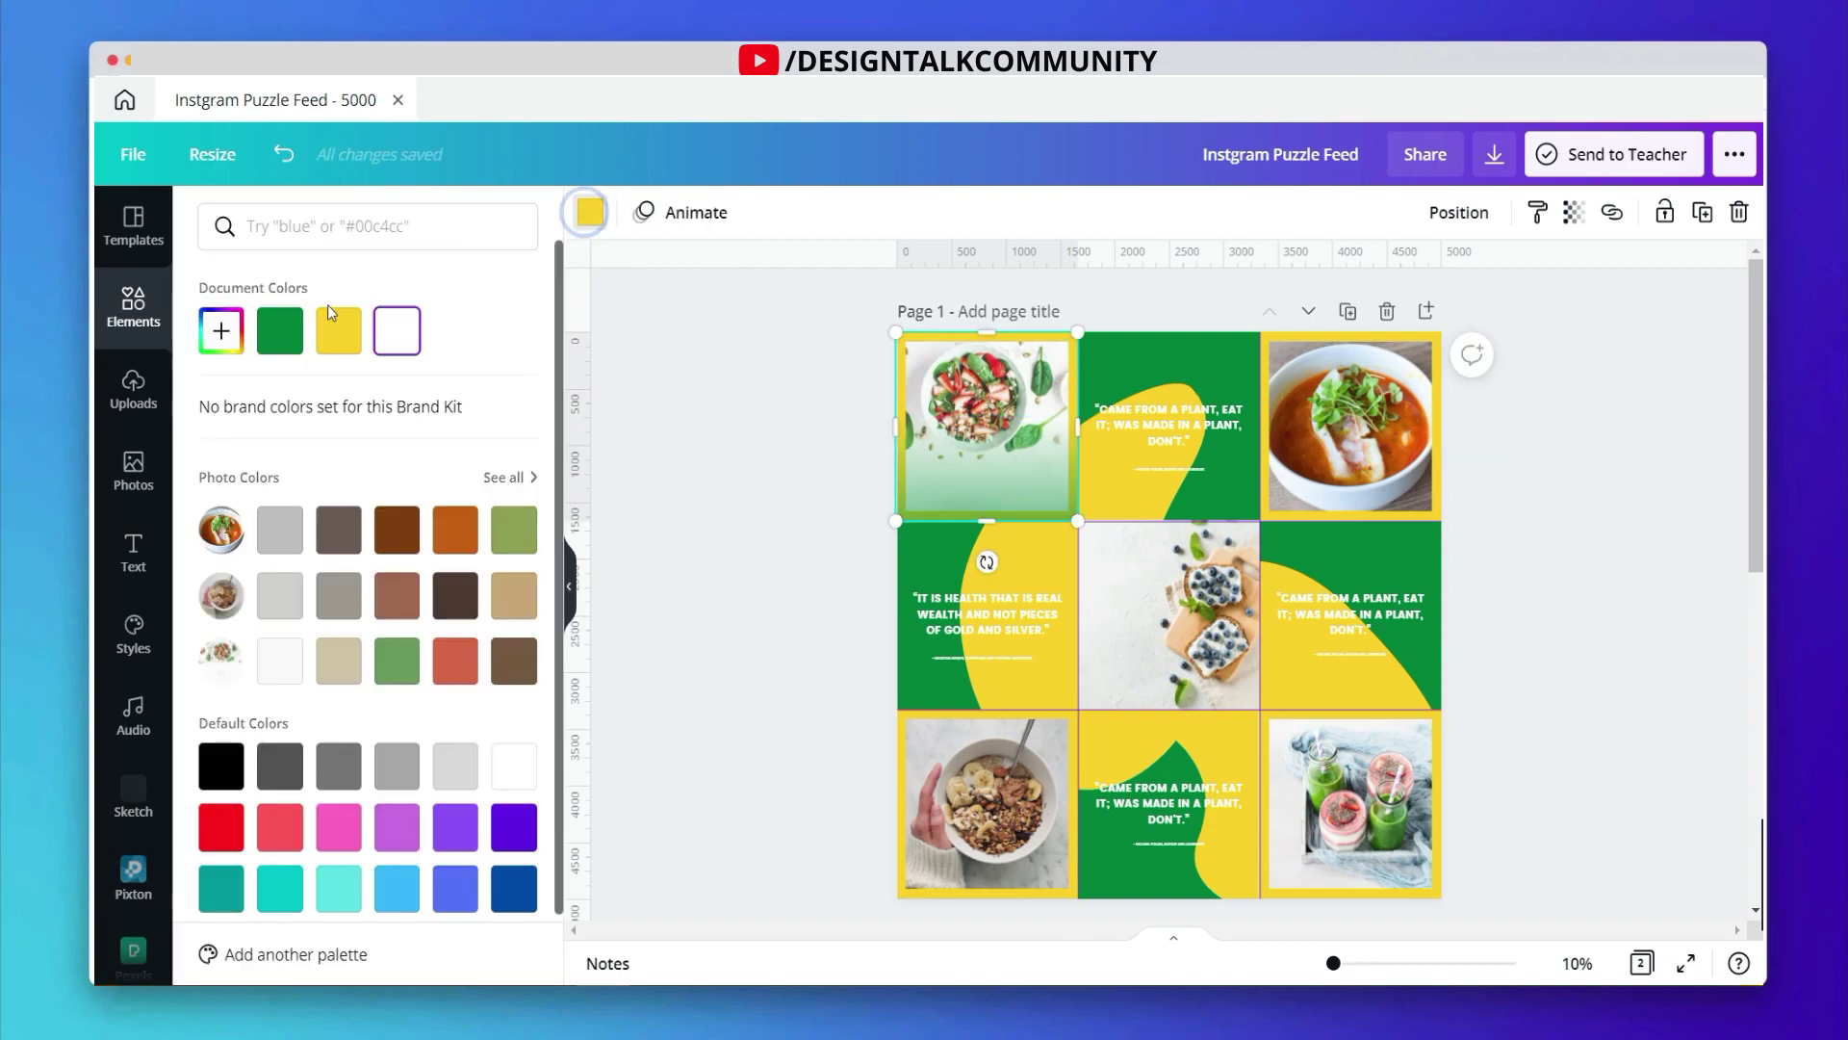
left_click(280, 330)
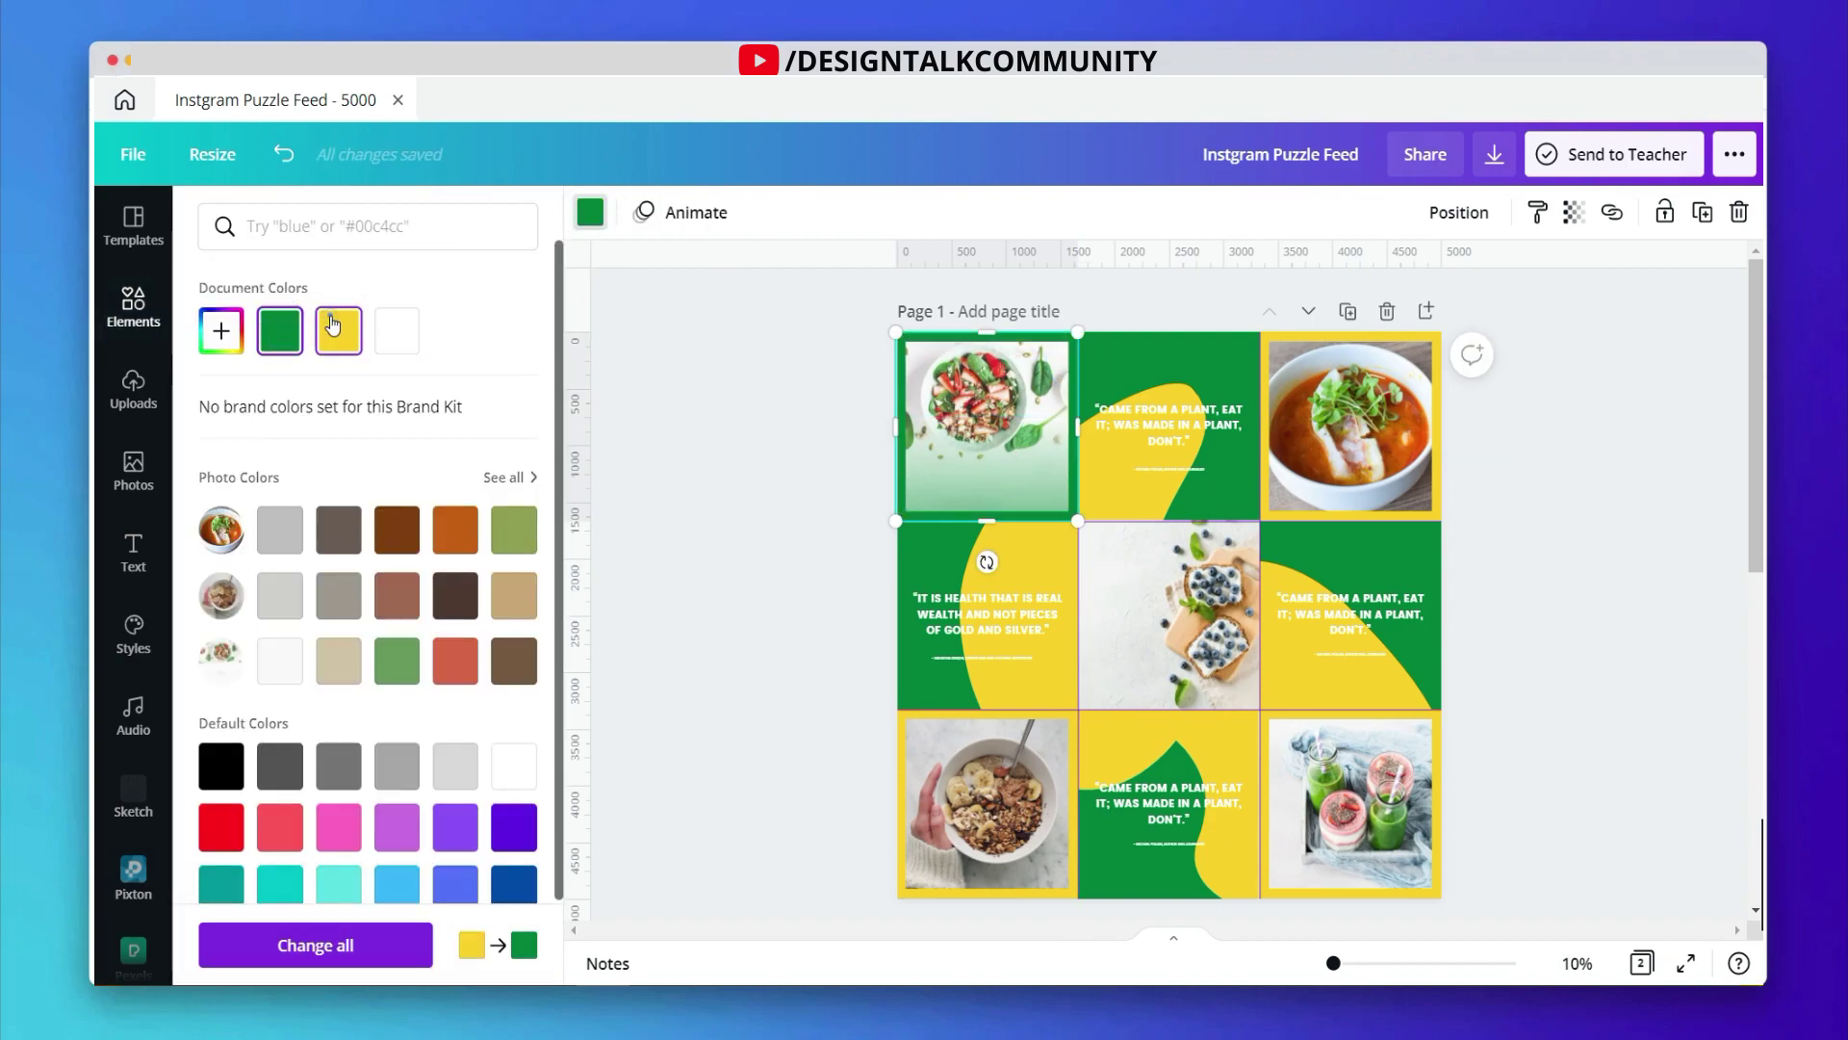
left_click(332, 325)
left_click(721, 314)
Step: Copy the green gradient over the lower part of the other corner photos
left_click_drag(1012, 469, 1374, 846)
left_click_drag(1174, 857, 1015, 847)
left_click(777, 632)
Step: Copy the top-middle cell's attribution text onto the lower part of the top-left salad photo
left_click(1179, 471)
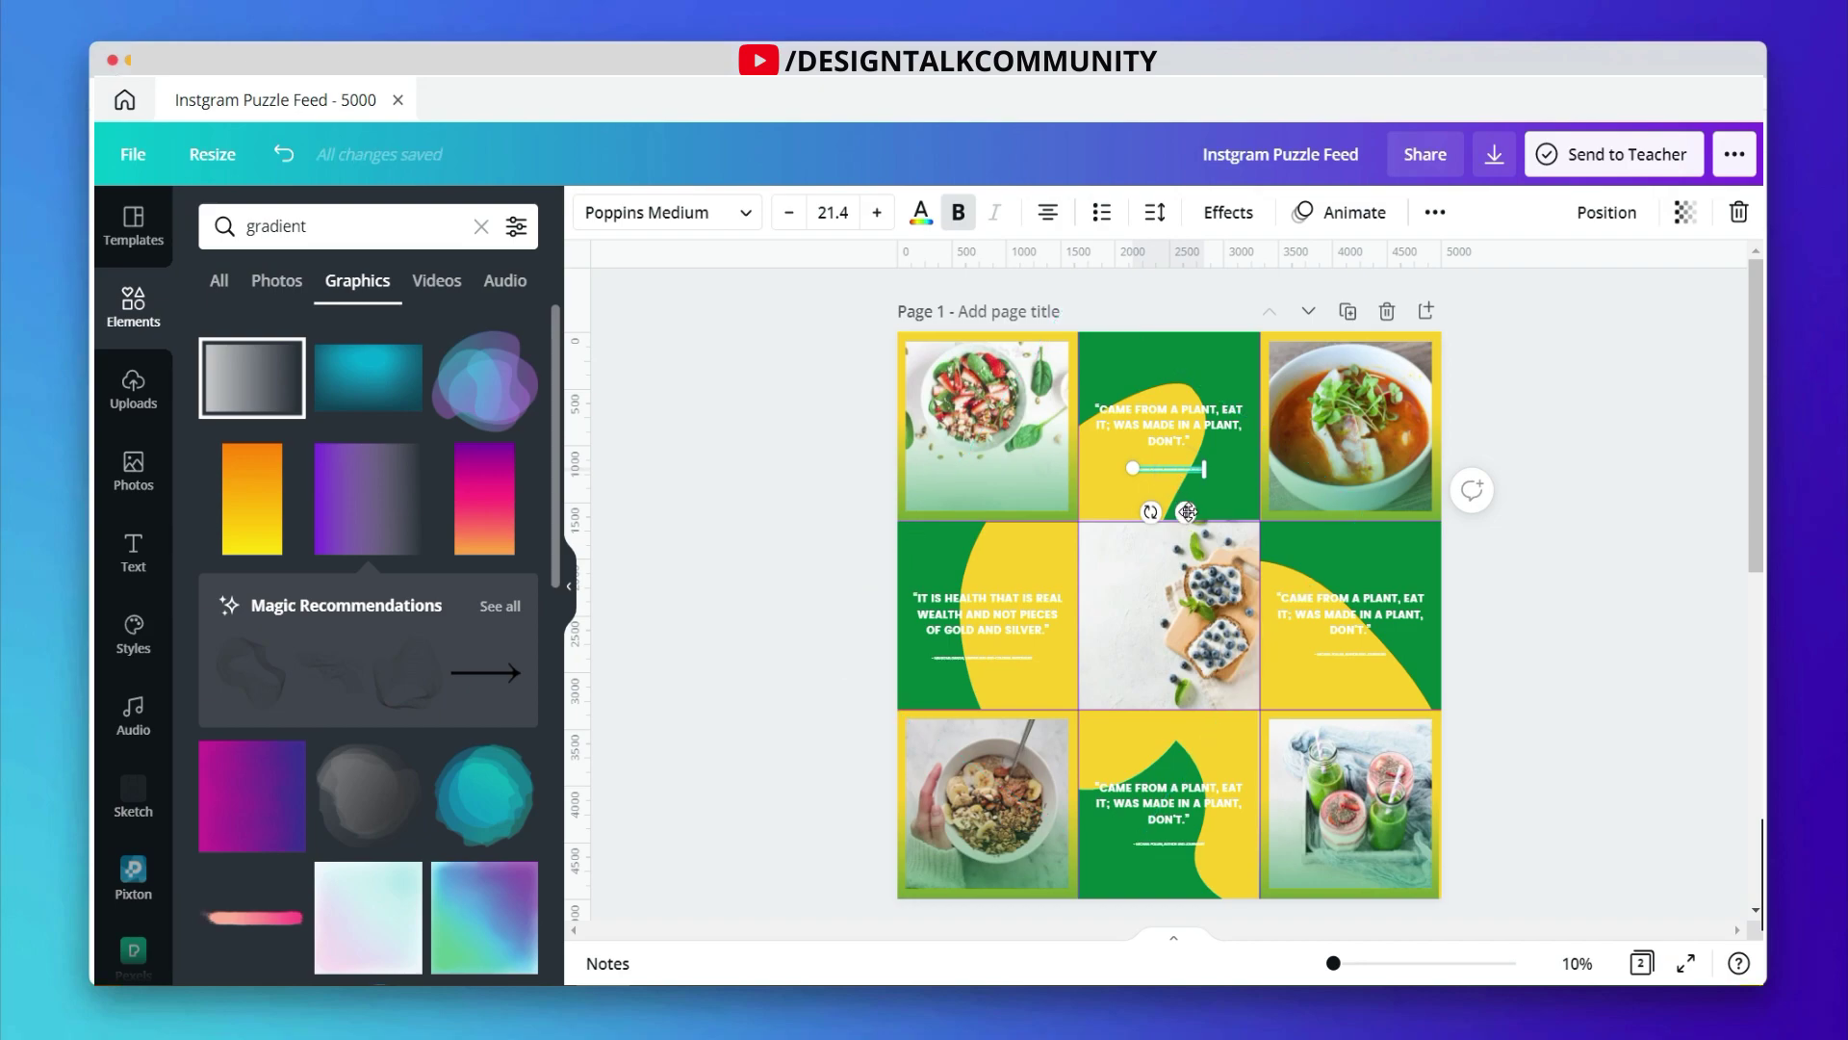
left_click_drag(1186, 511, 1001, 542)
scroll(1063, 612, "up", 10)
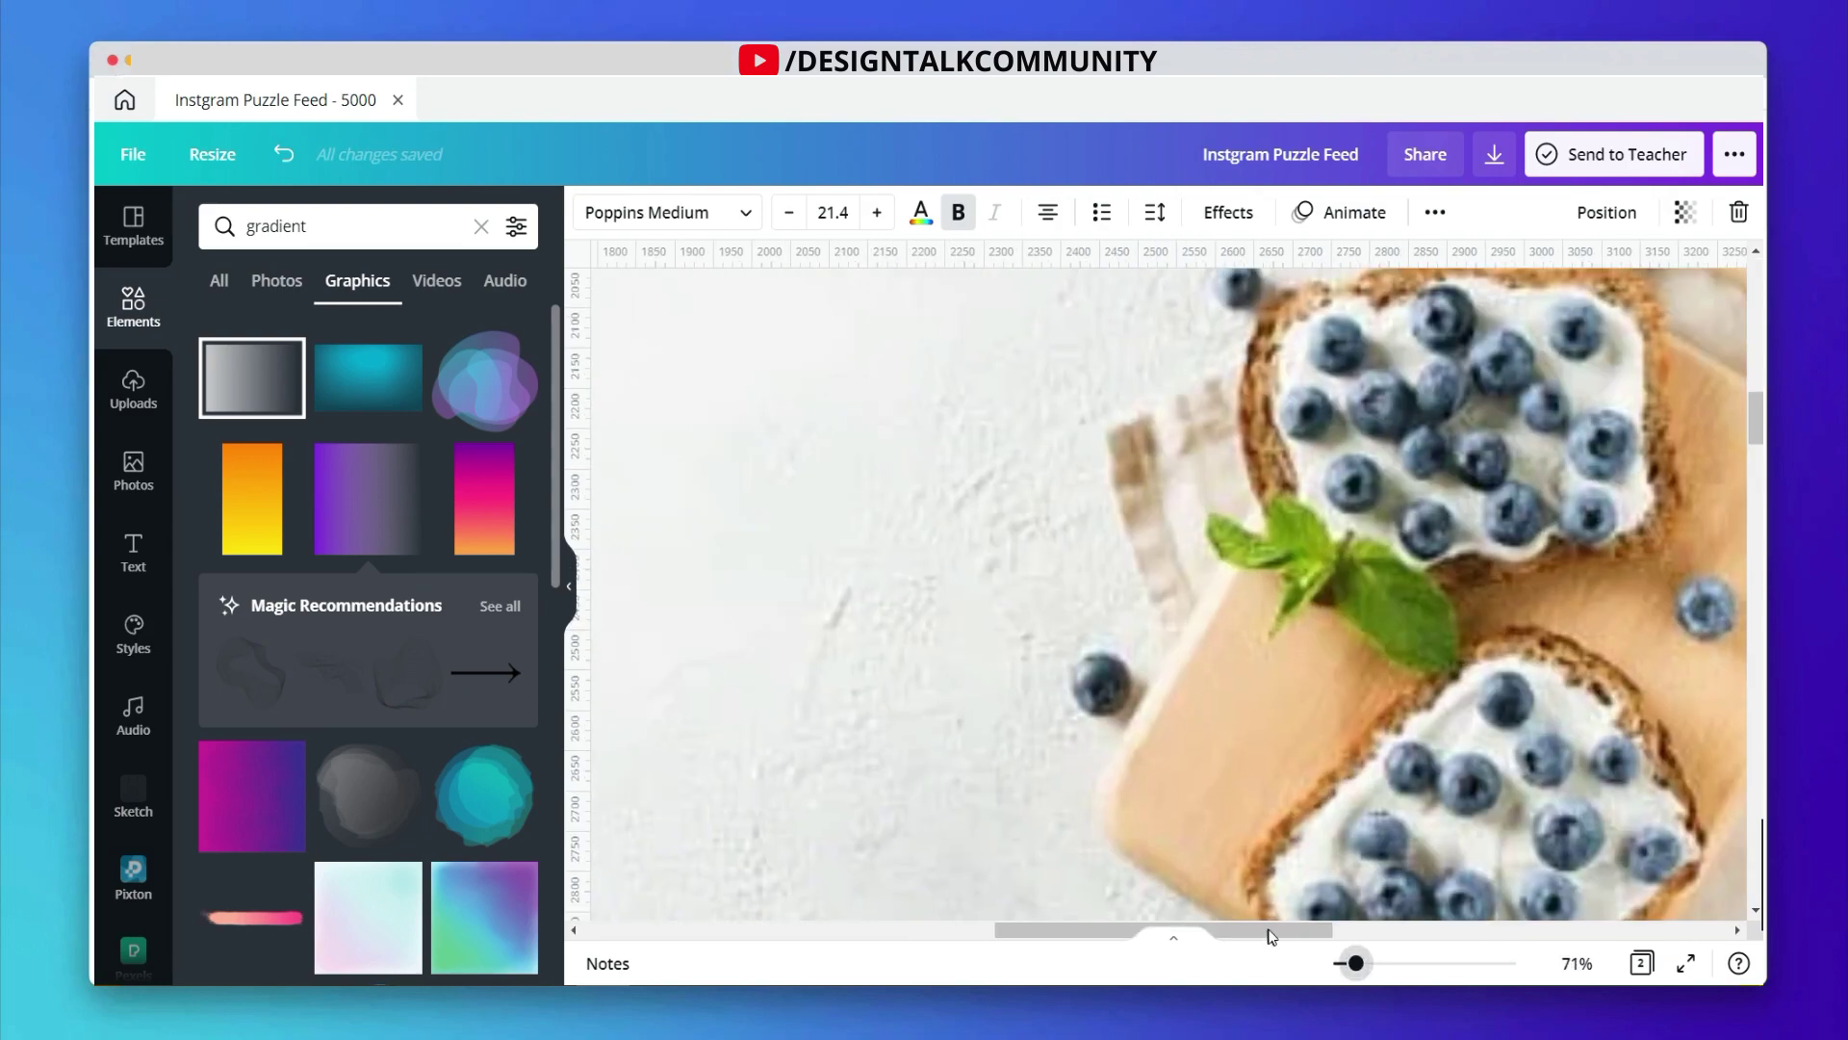
scroll(957, 903, "left", 5)
scroll(1184, 776, "up", 10)
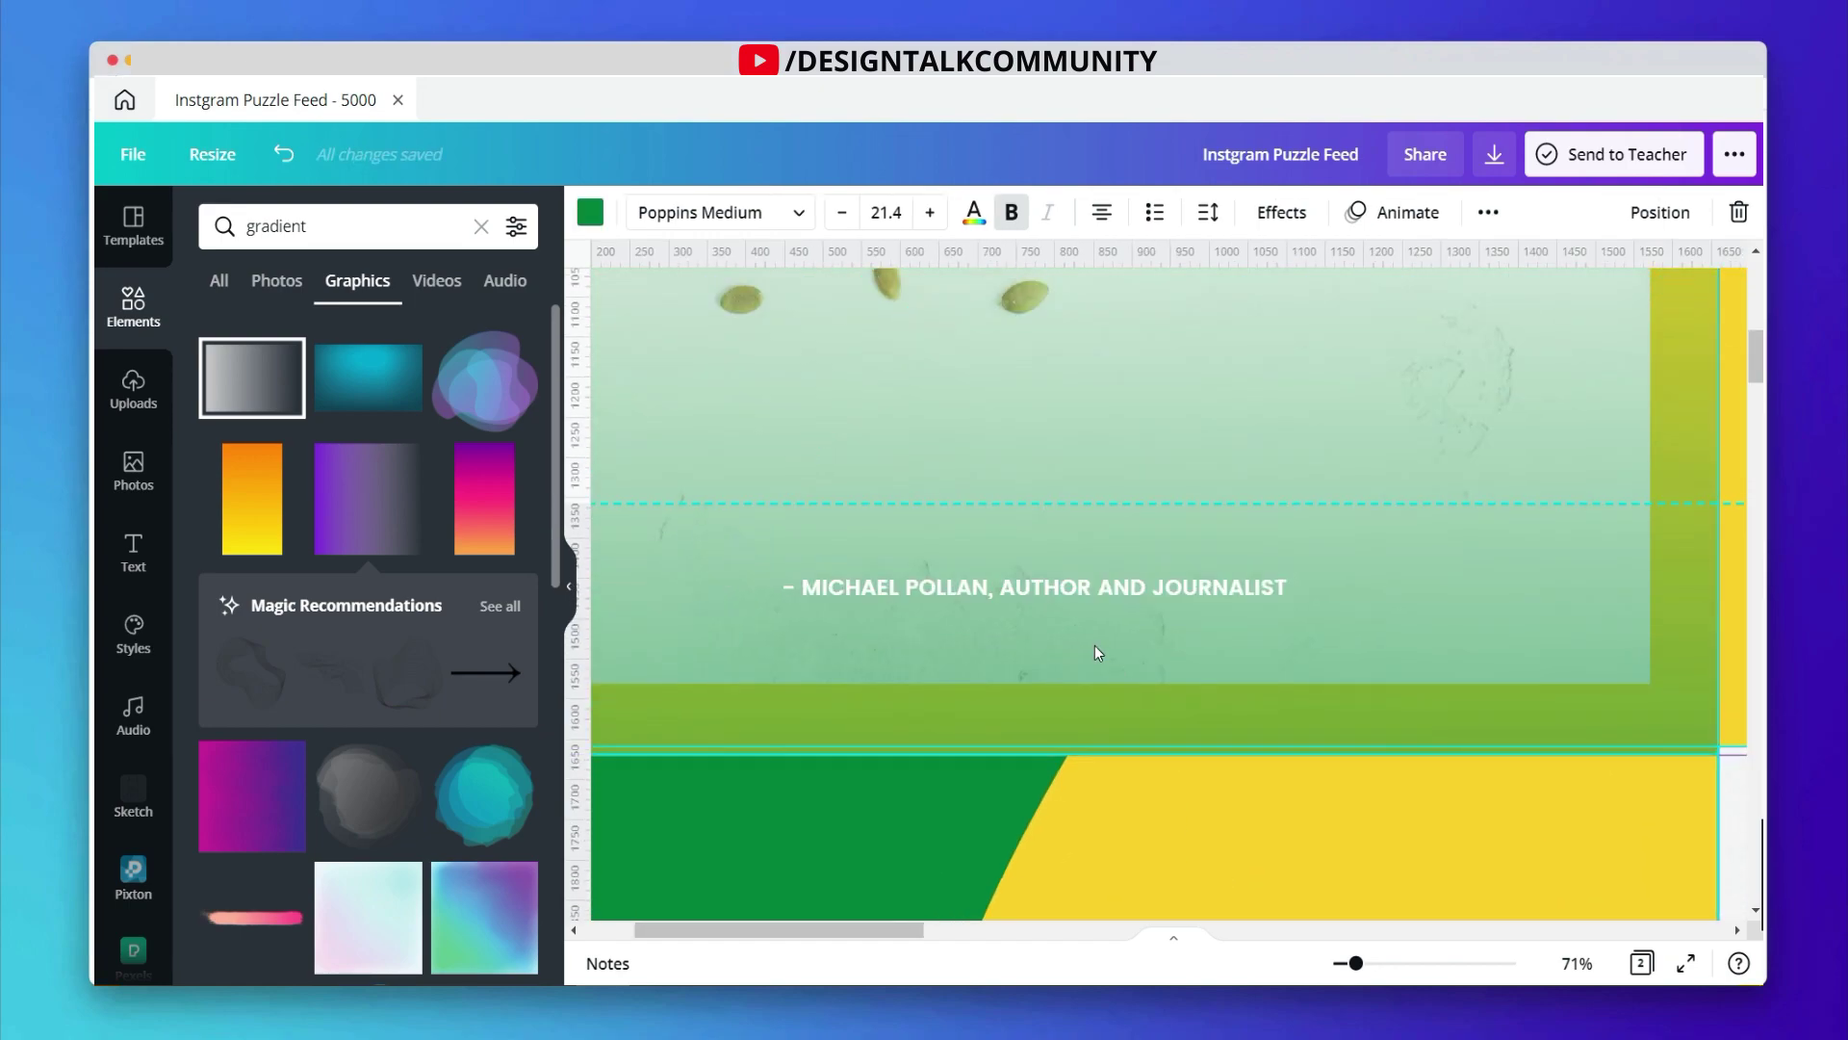
Step: Replace the copied attribution with a credit reading "MADE BY", the child's first name and "'S MOM"
left_click(1102, 578)
key("super+a")
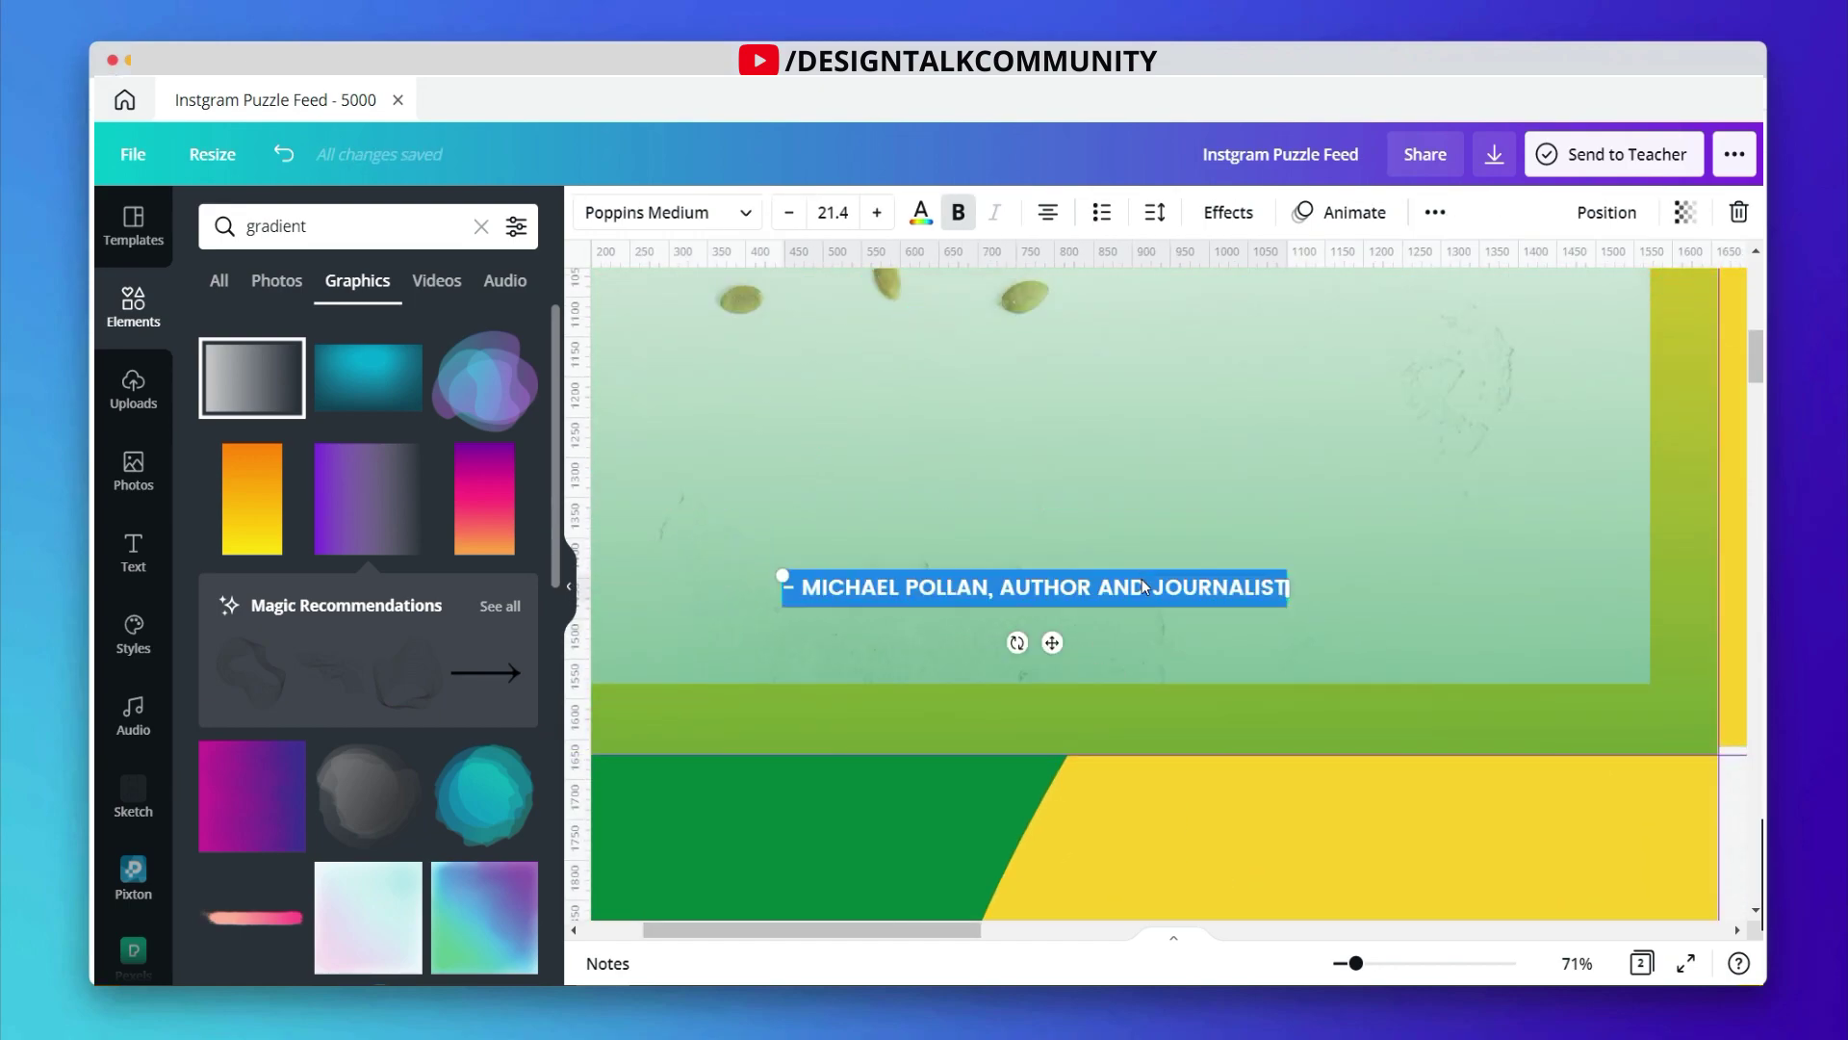
key("BackSpace")
type("MAI")
key("BackSpace")
key("BackSpace")
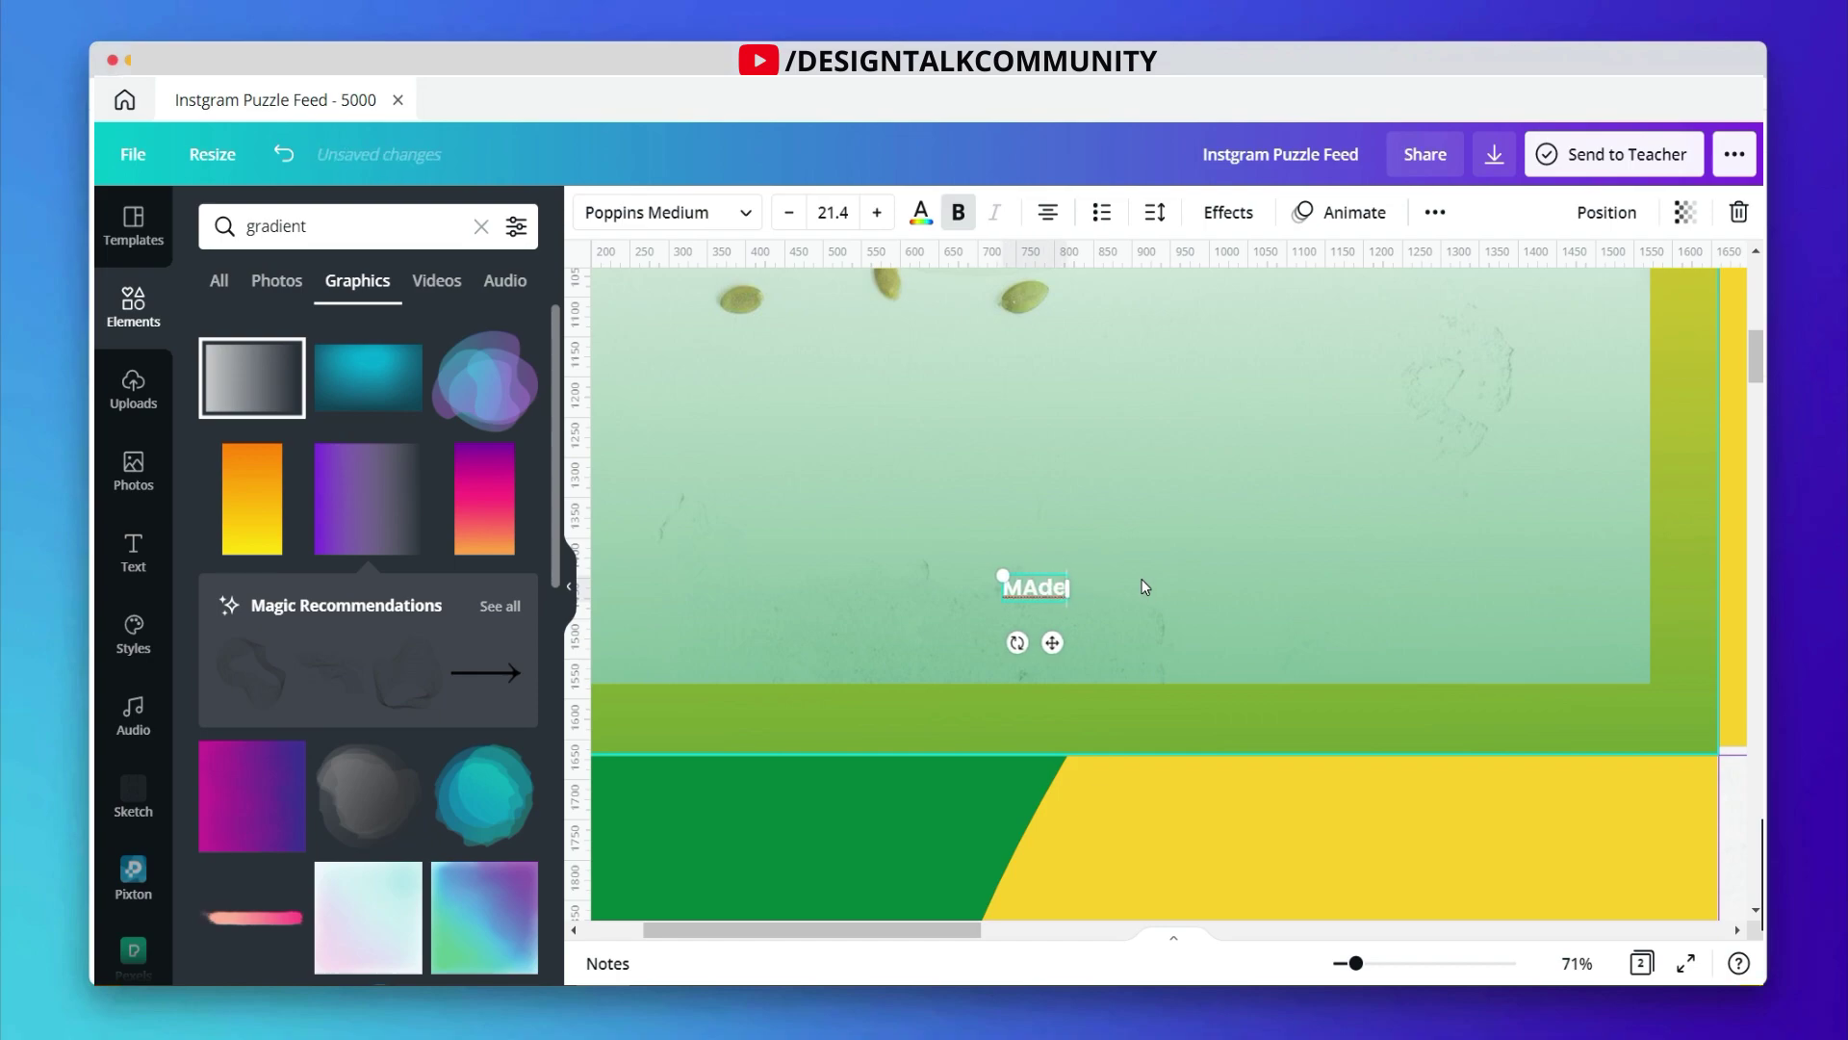
type("ADE BY ")
type("N")
key("BackSpace")
type("HARRY")
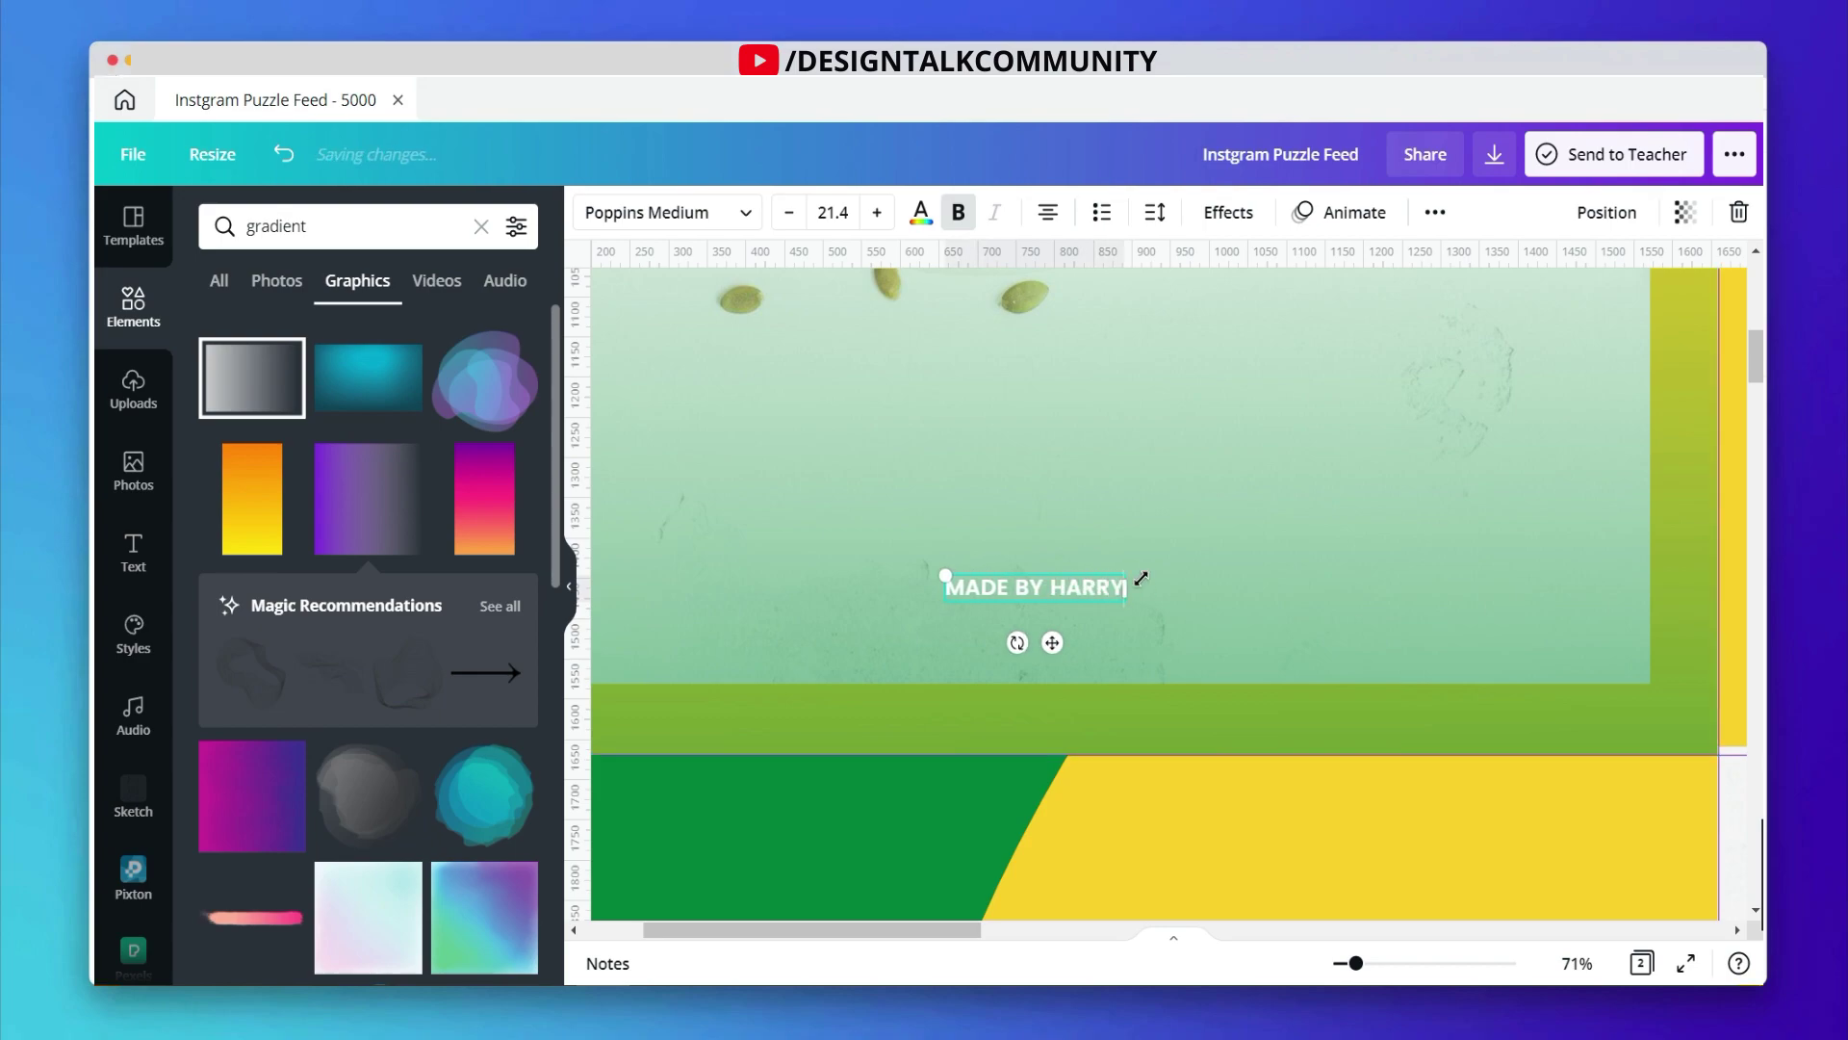
type("'S MOM")
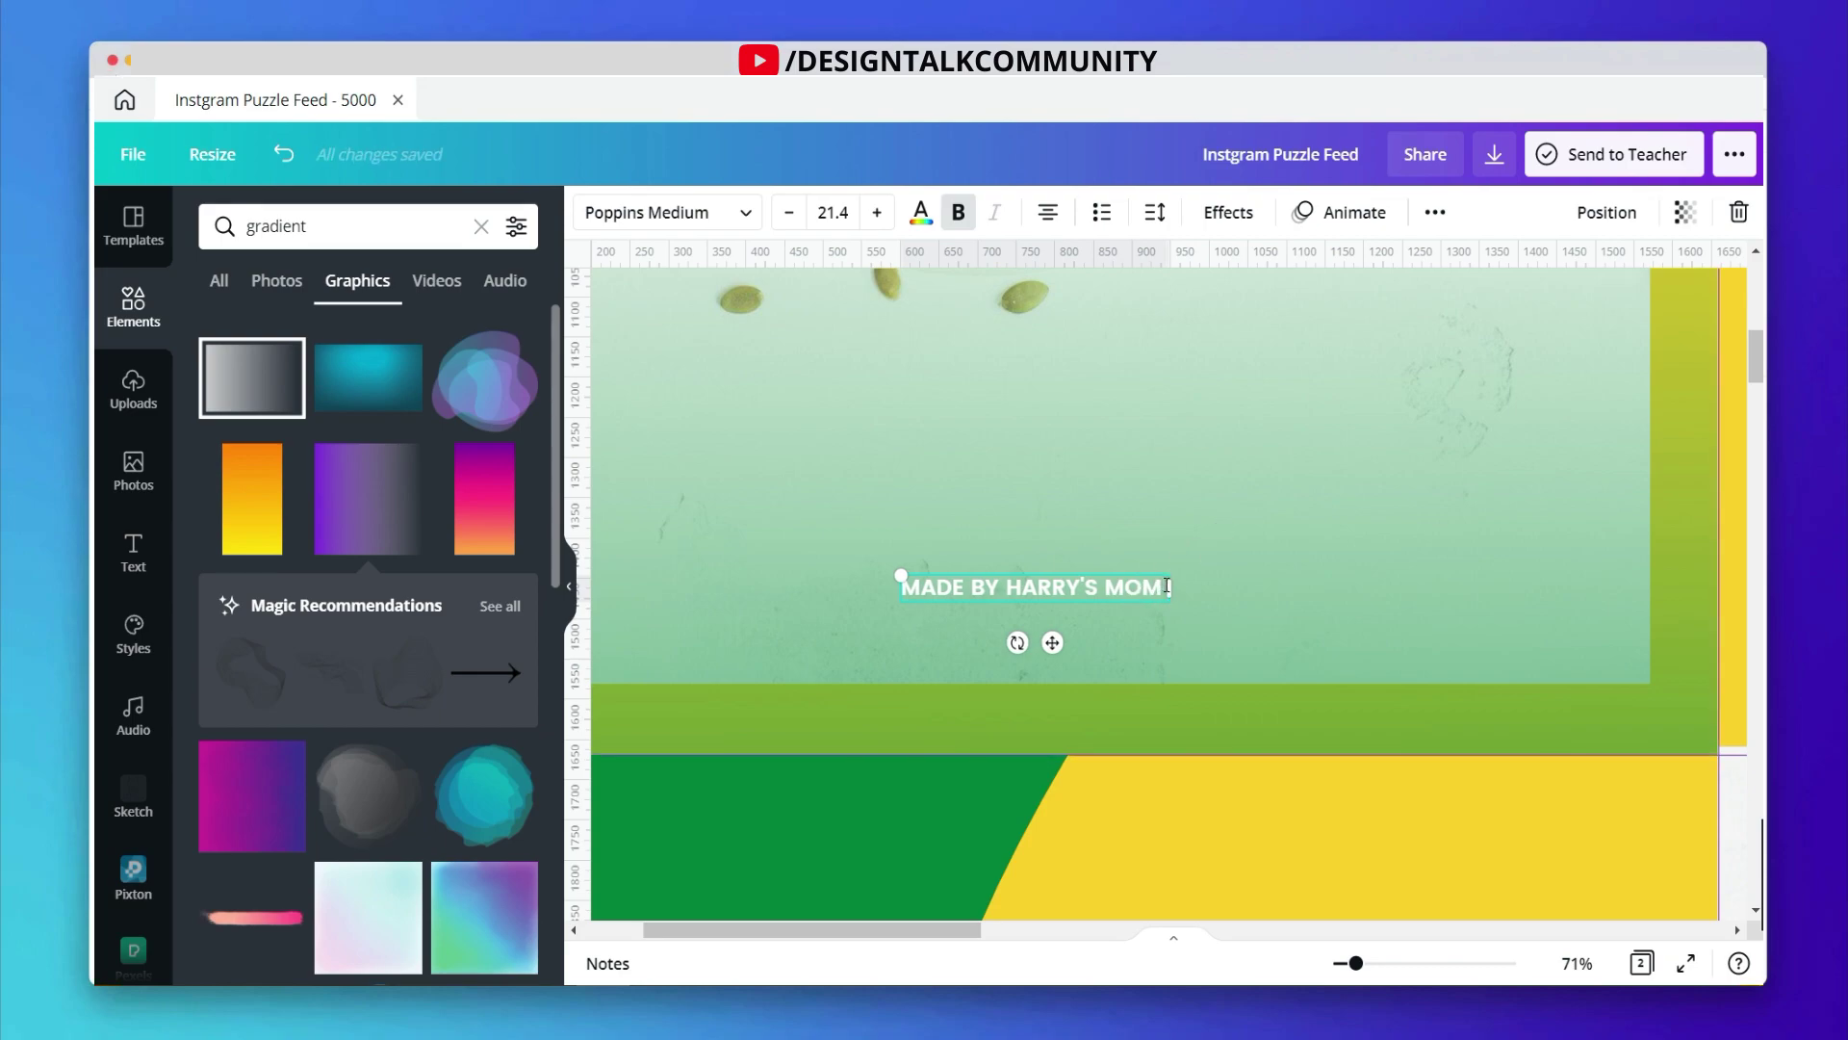
Step: Insert the heart-eyes smiley emoji at the end of the "MADE BY" credit
right_click(1166, 584)
left_click(1203, 592)
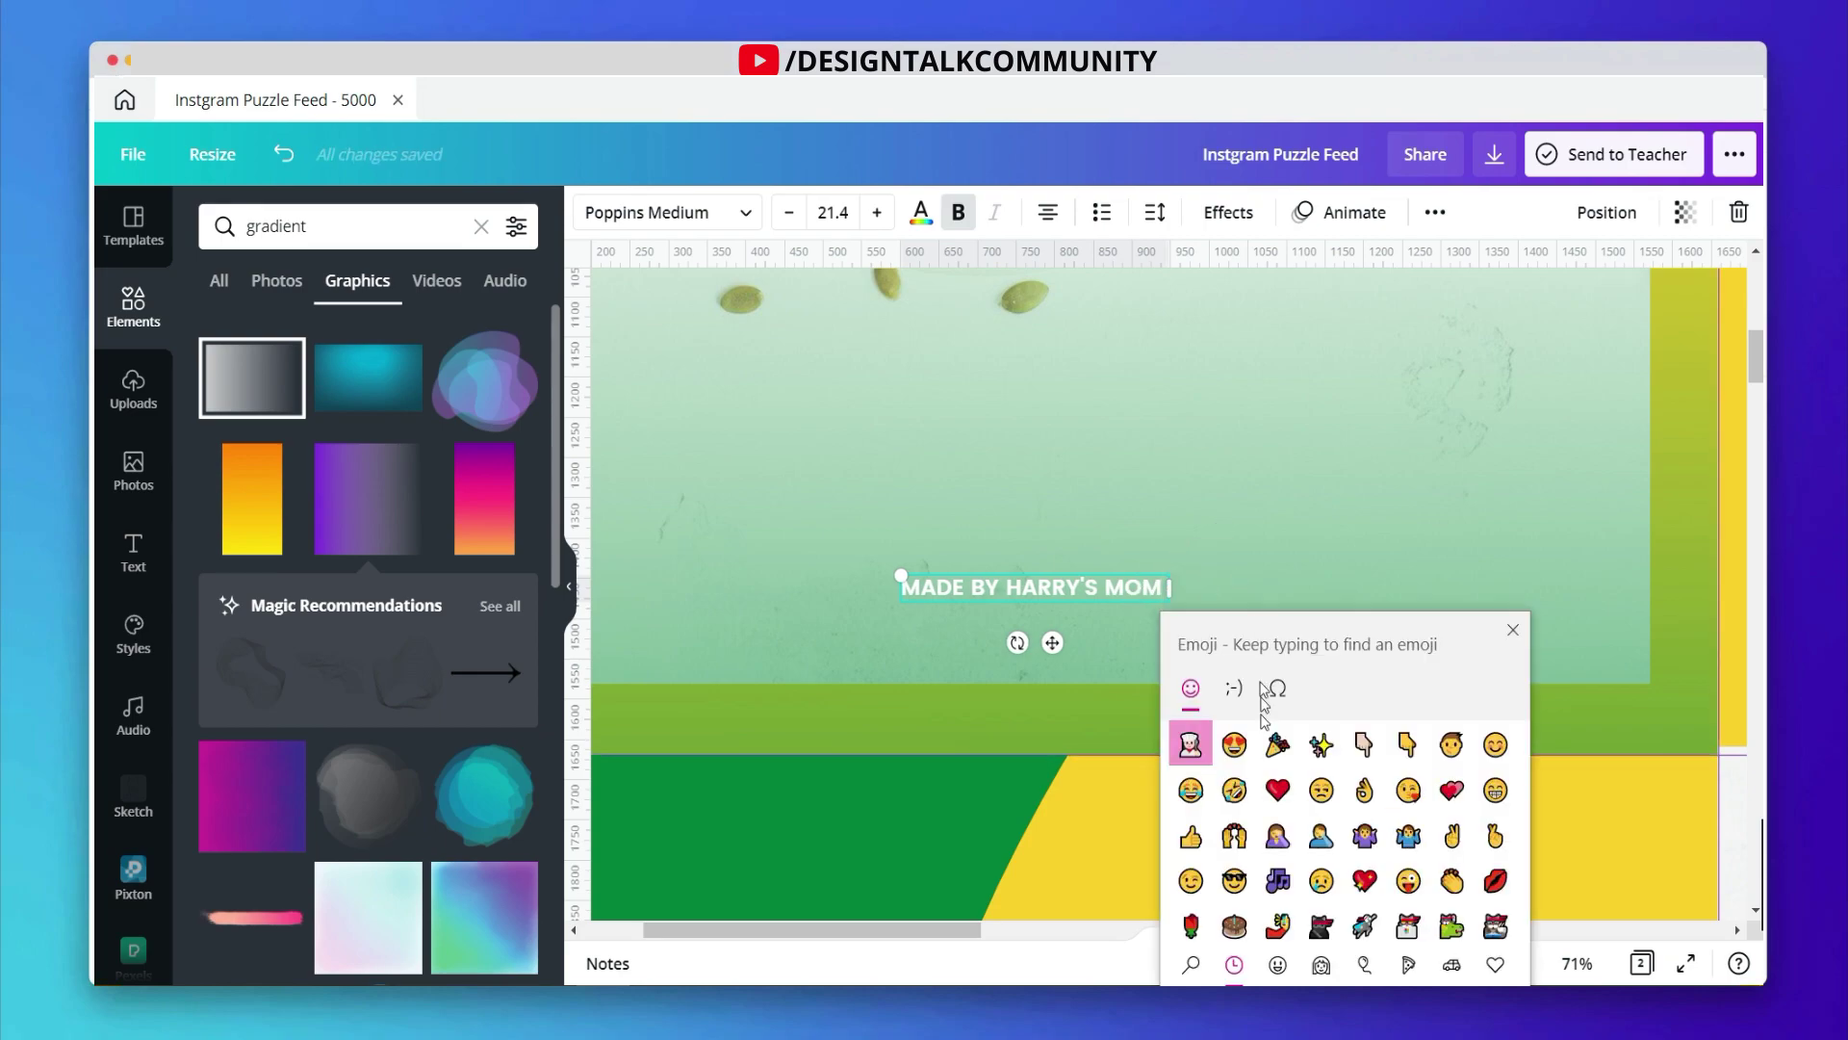
left_click(1233, 744)
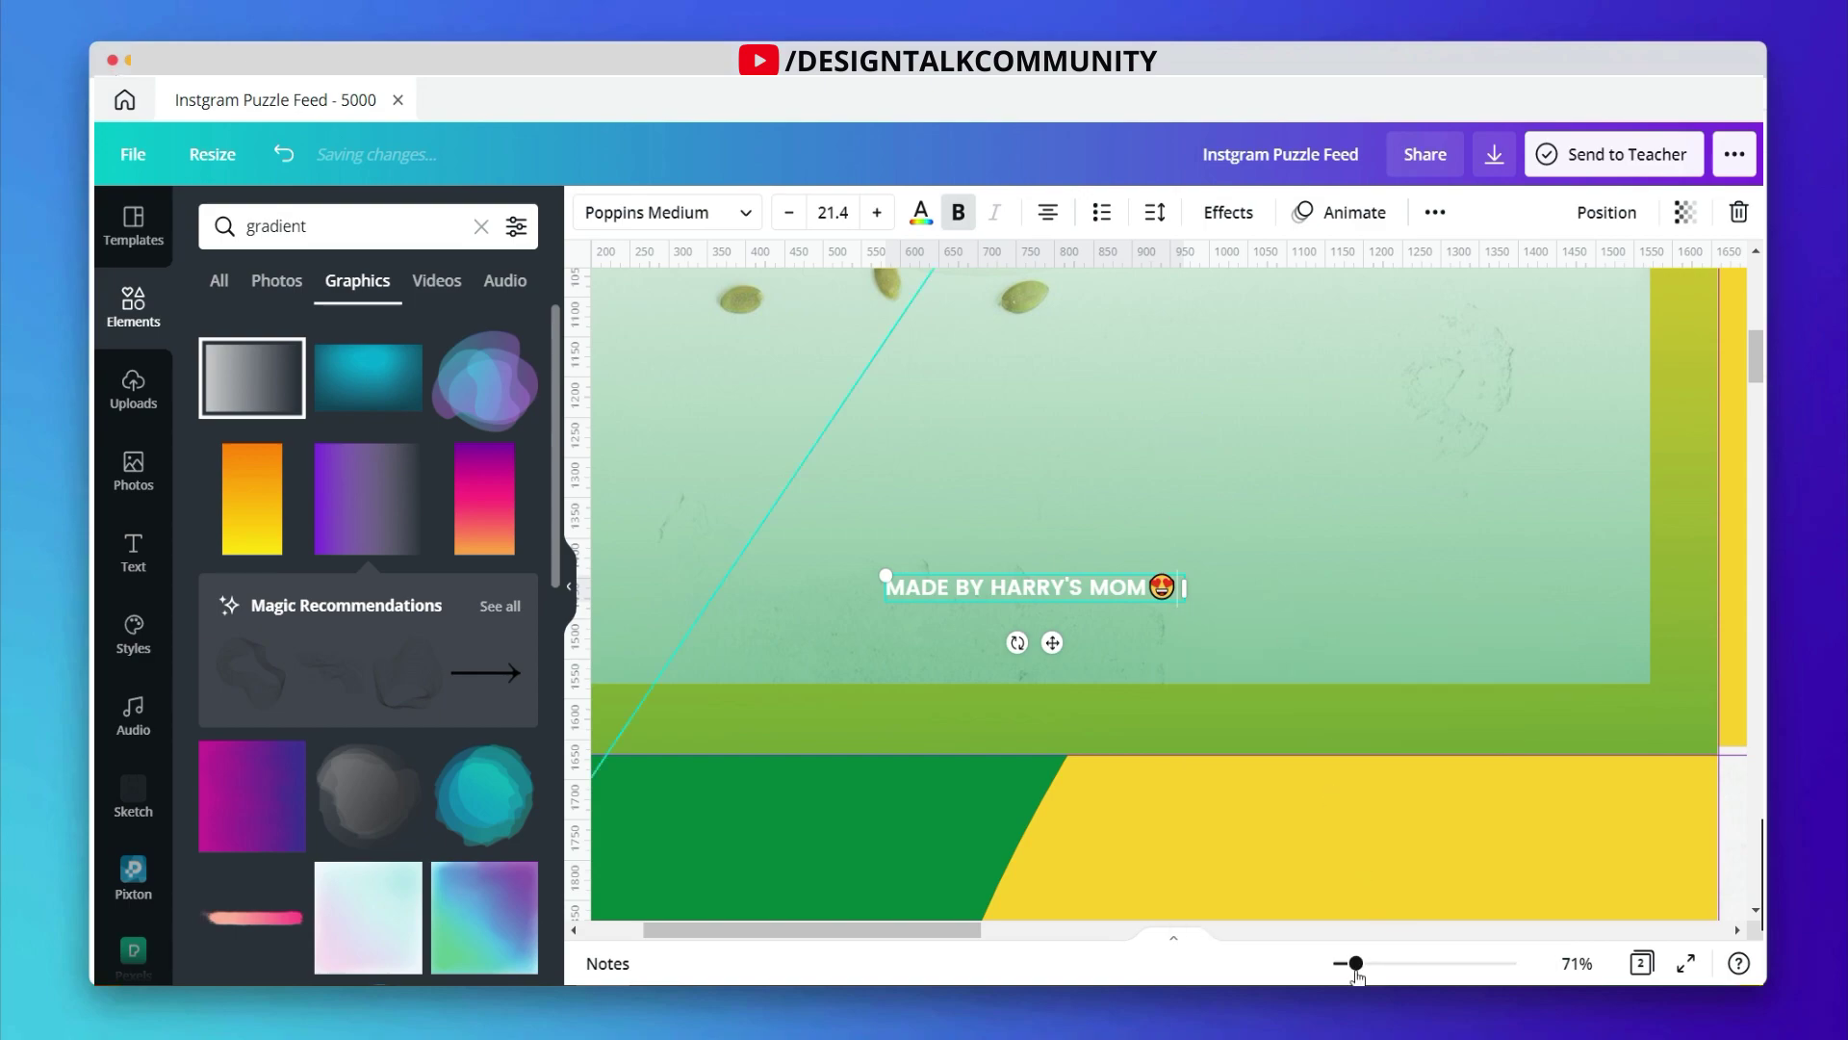
Step: Deselect the credit text and review the finished puzzle feed from its upper to its lower cells
left_click_drag(1355, 963, 1333, 964)
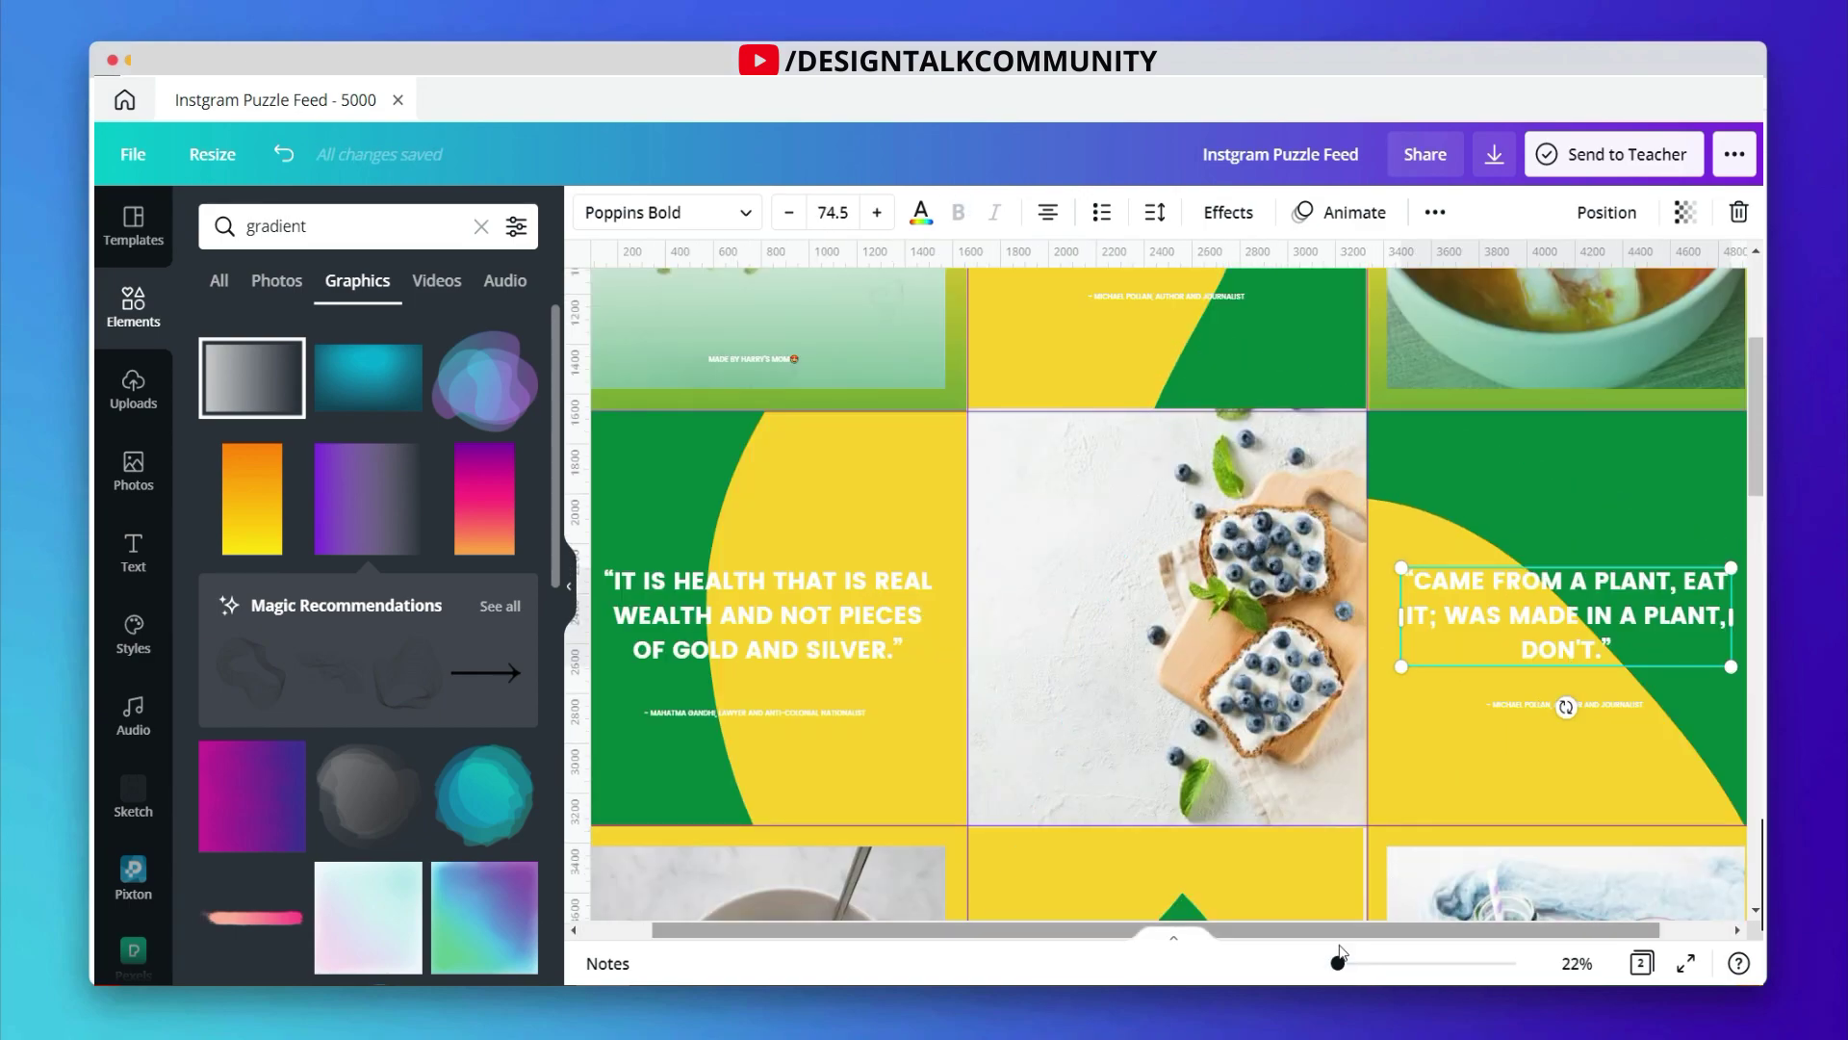
left_click_drag(1338, 964, 1333, 964)
left_click(1579, 594)
scroll(1586, 570, "down", 2)
scroll(1587, 596, "up", 2)
scroll(1533, 770, "down", 2)
left_click(1384, 827)
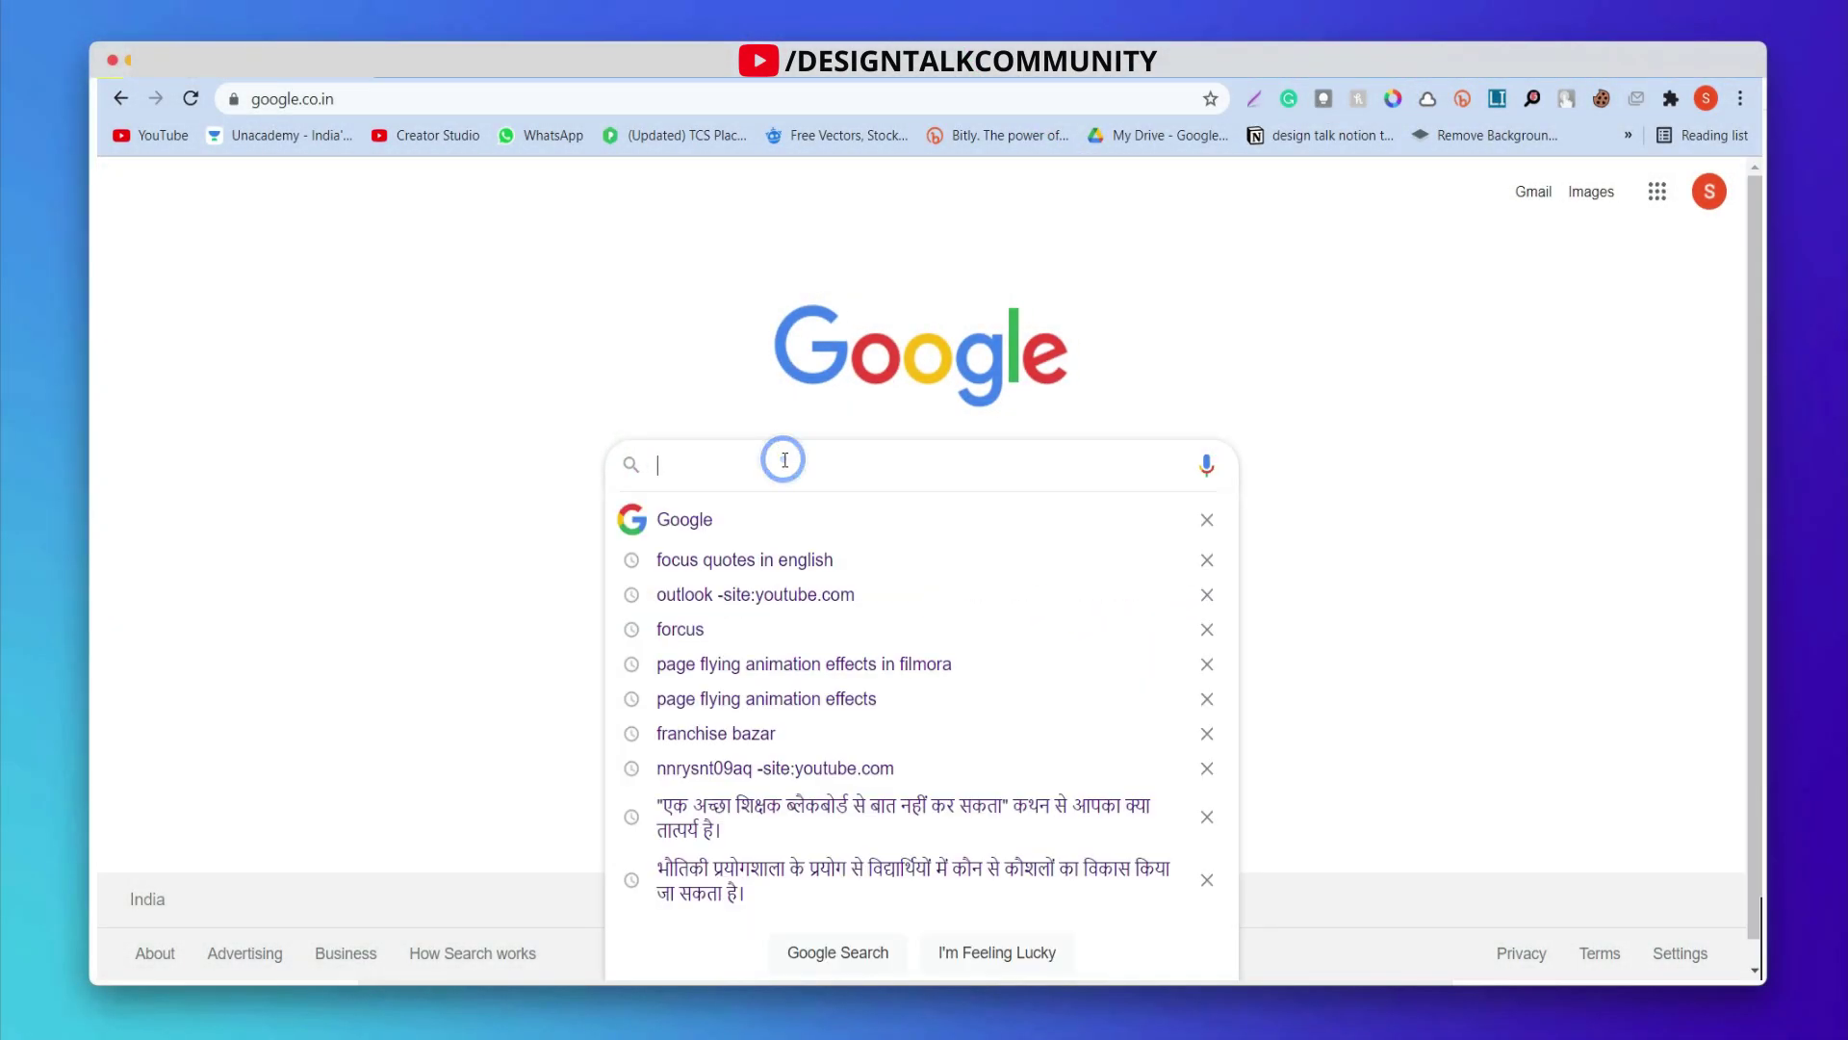
Step: Search Google for "pine tool split image" and open the PineTools "Split image online" page
type("pine")
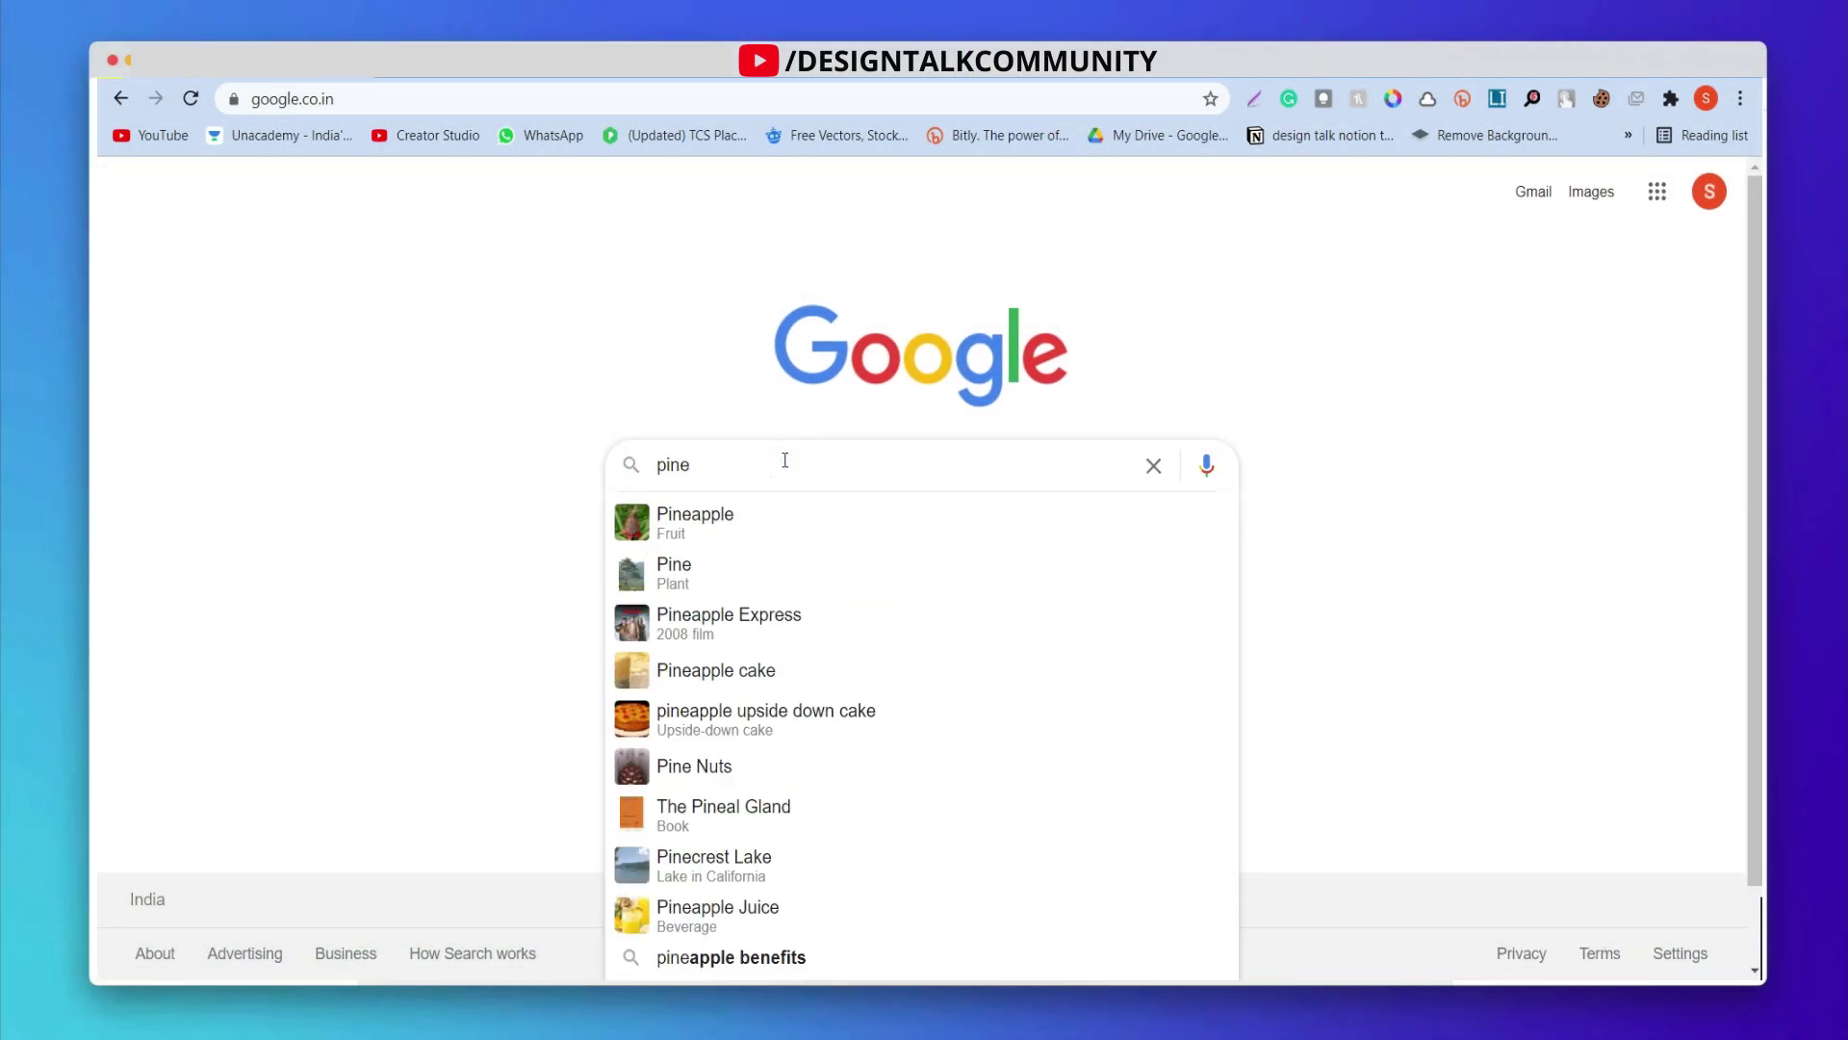
type(" tool s")
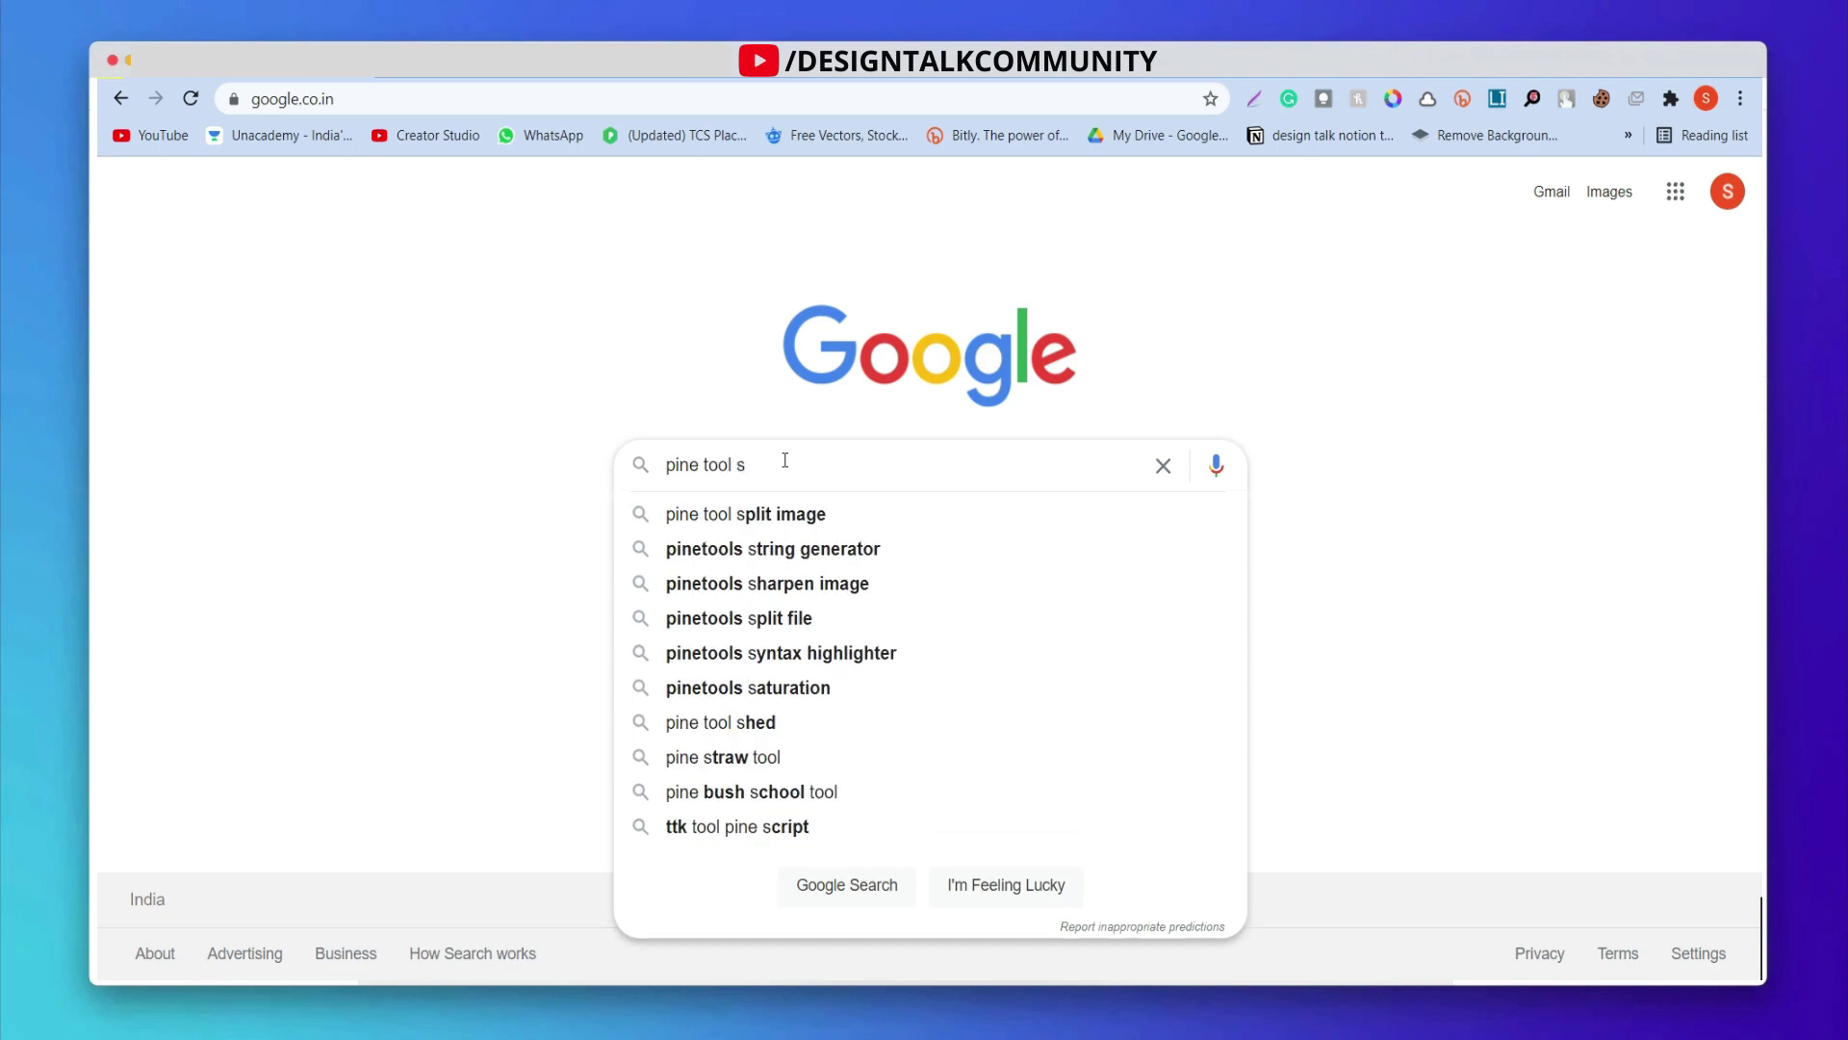
key("Down")
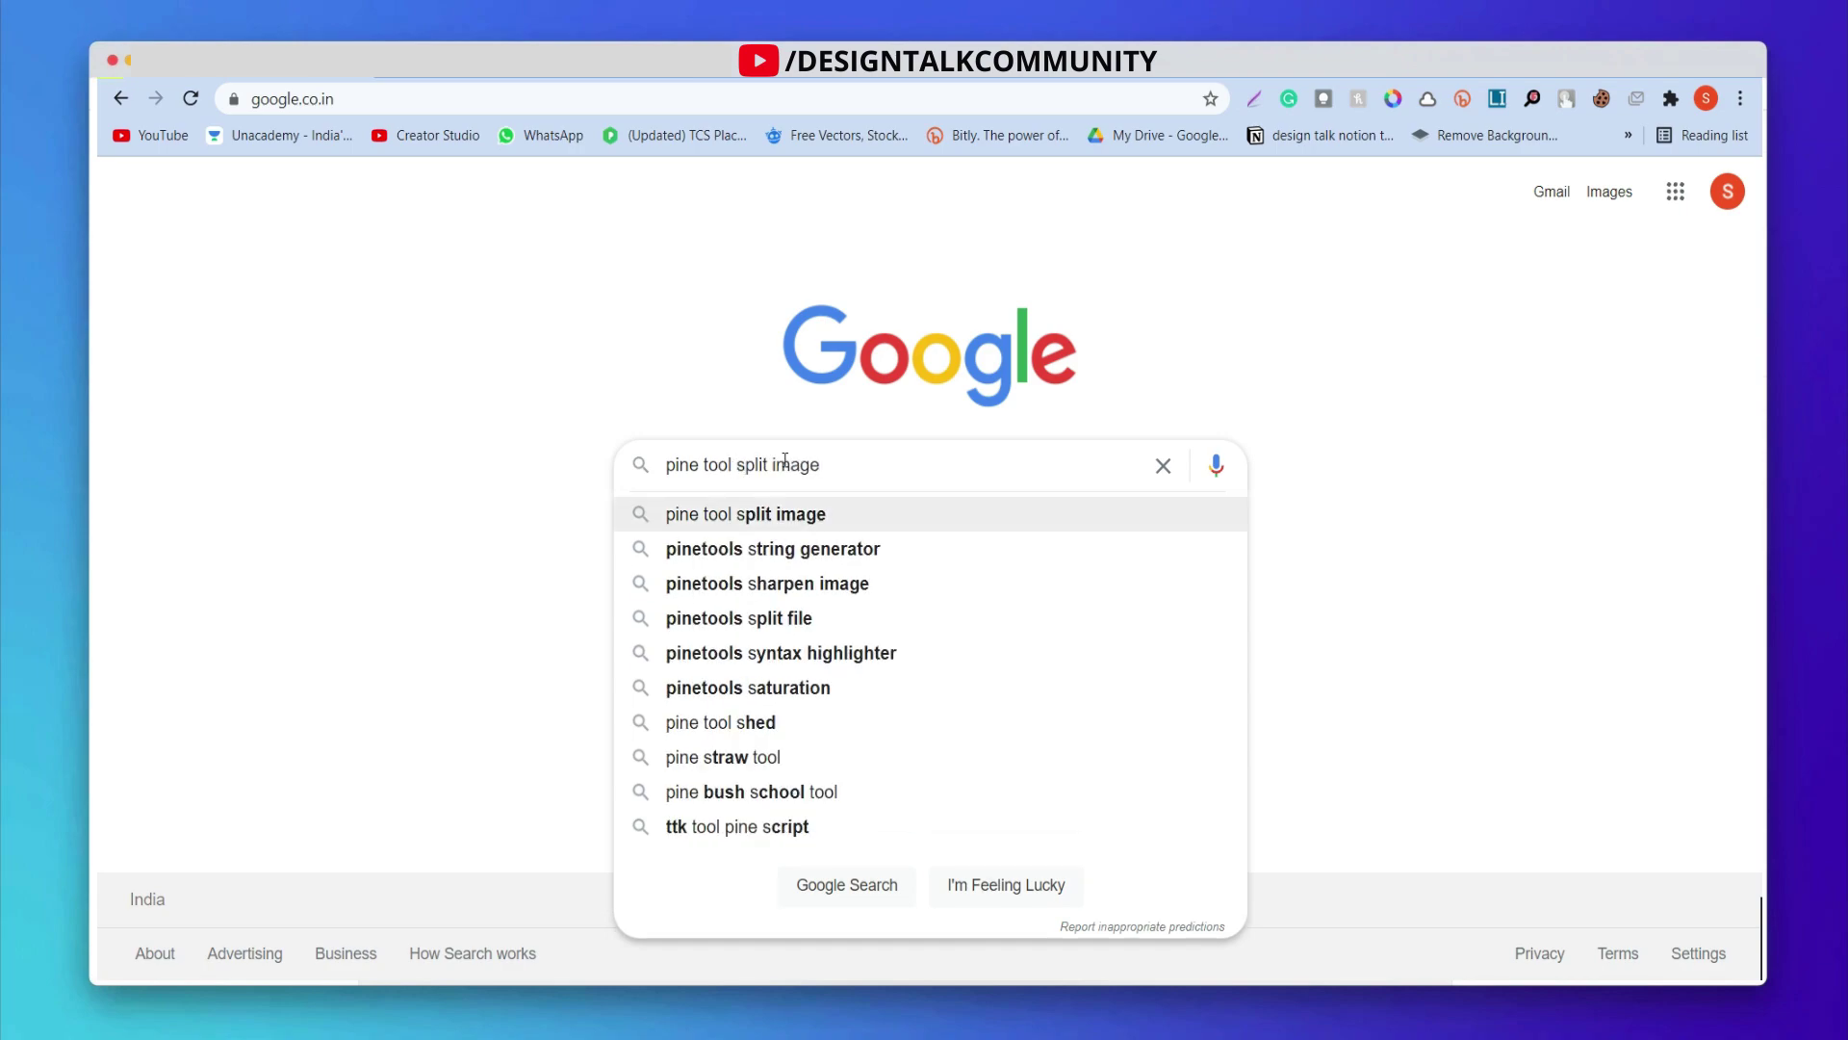
key("Return")
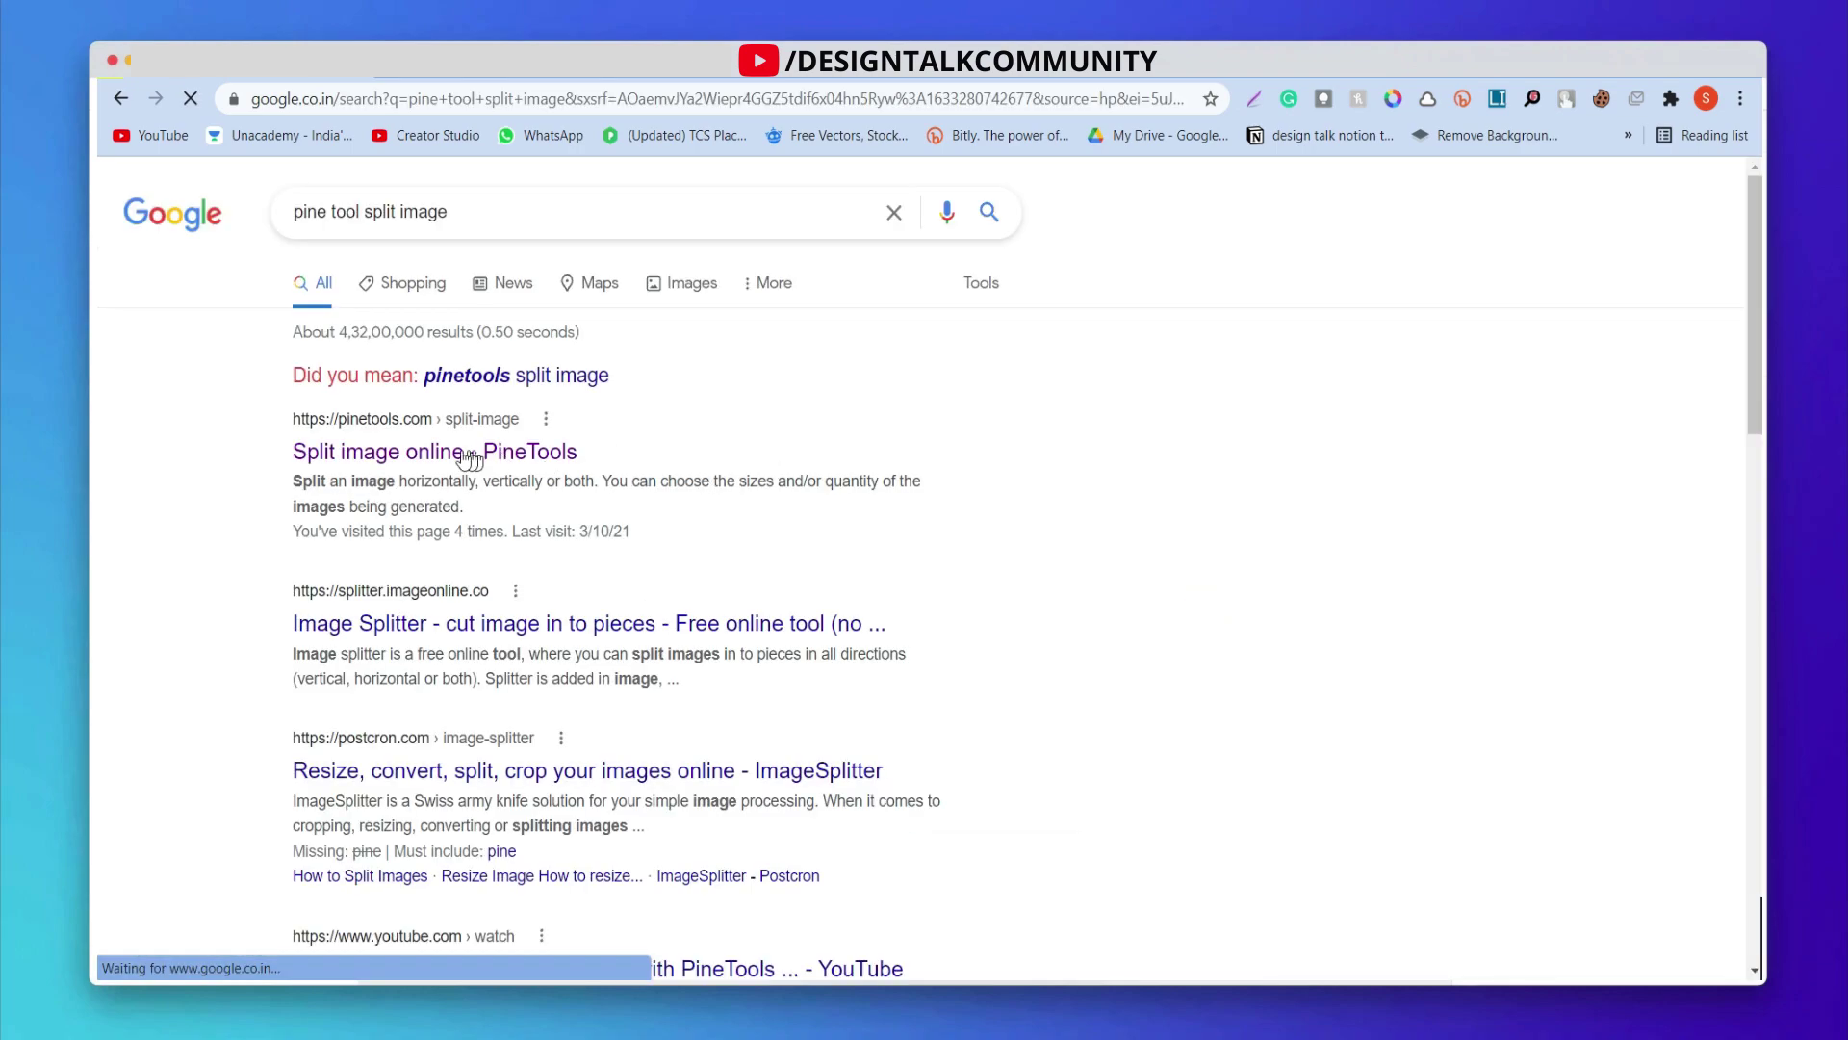
left_click_drag(205, 434, 651, 444)
left_click(765, 415)
left_click(515, 453)
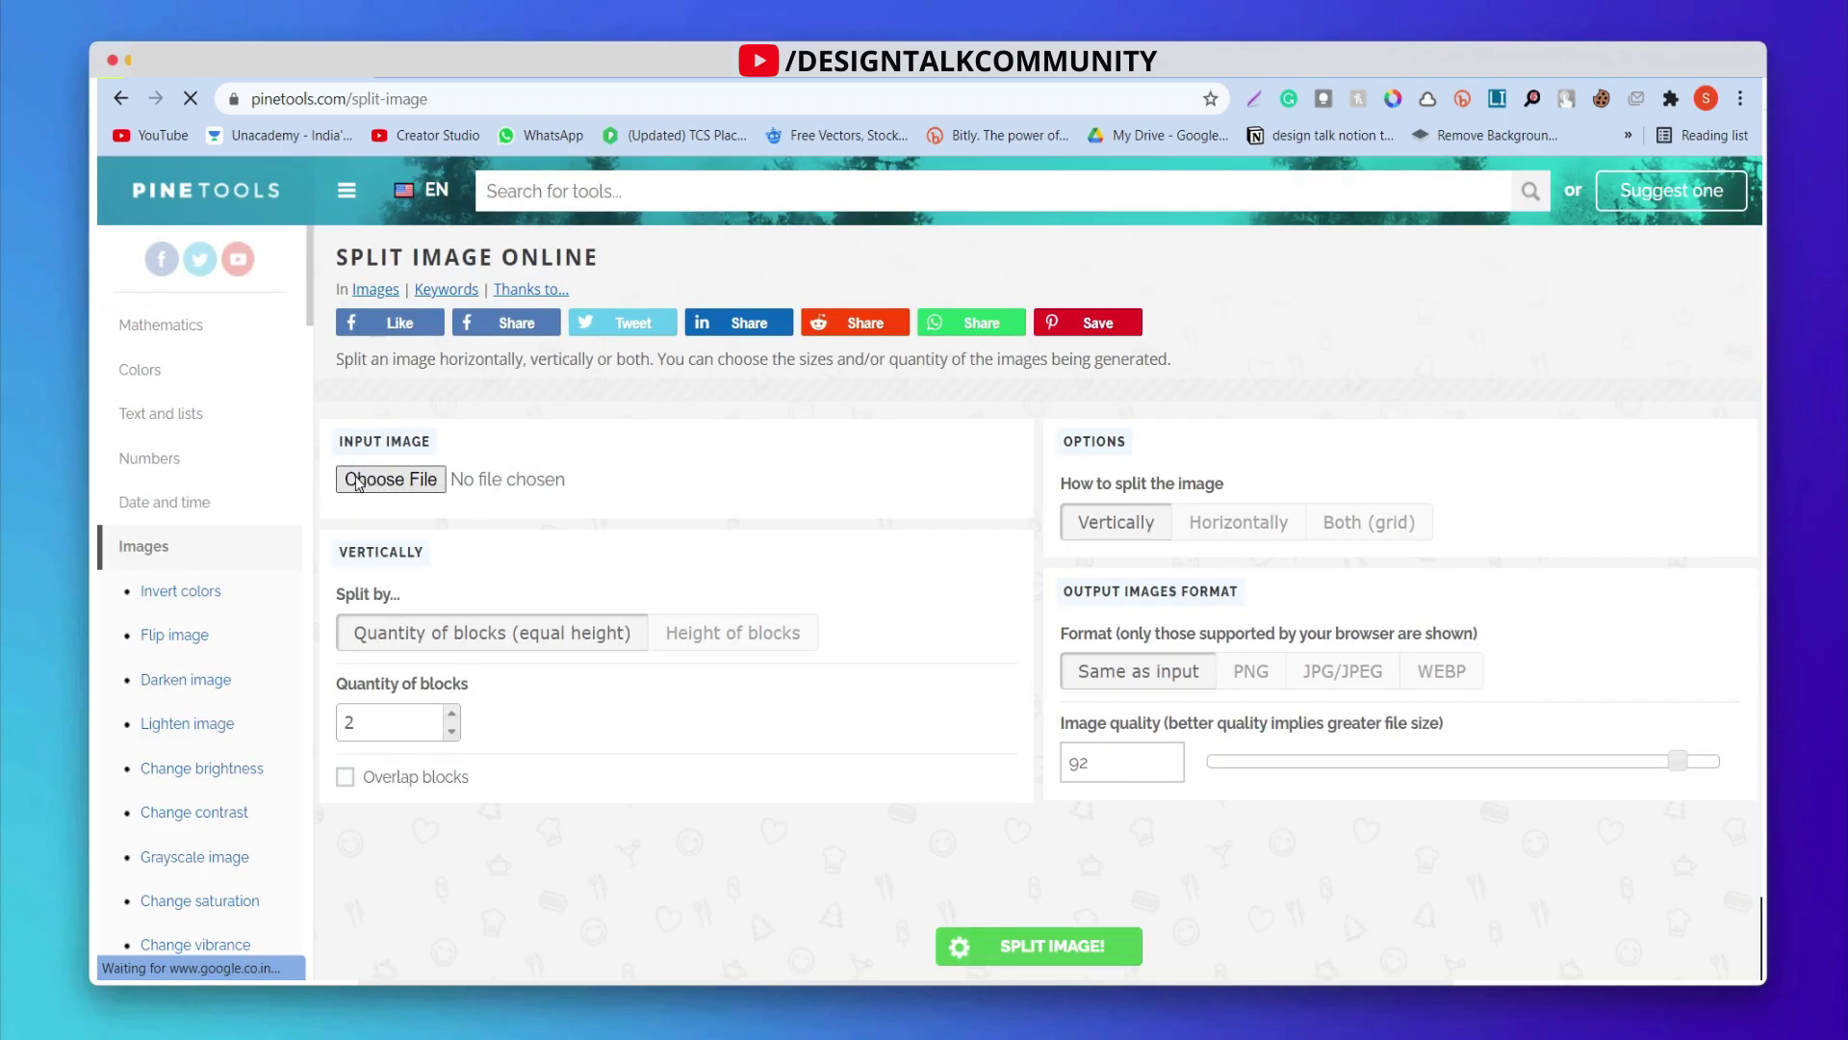
Step: Load "Instgram PuzzleEE Feed.png" from the Downloads folder as the input image for splitting
left_click(574, 479)
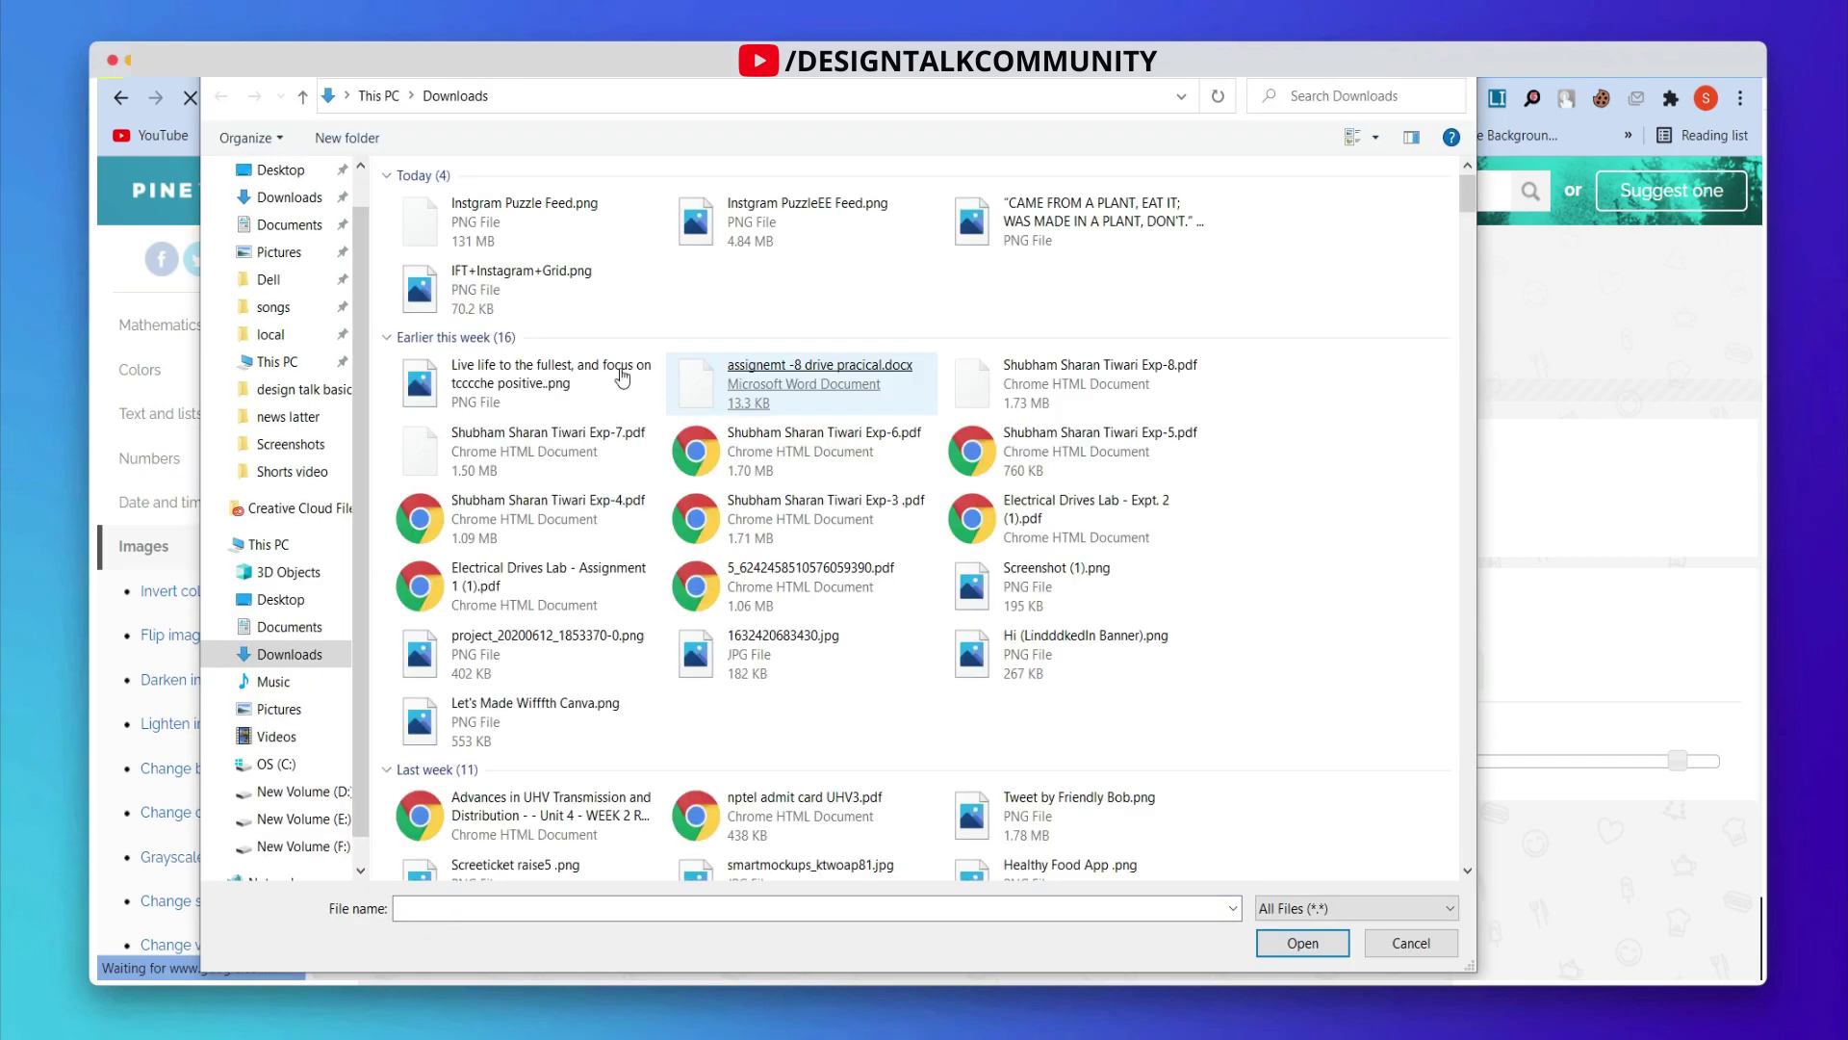
double_click(808, 234)
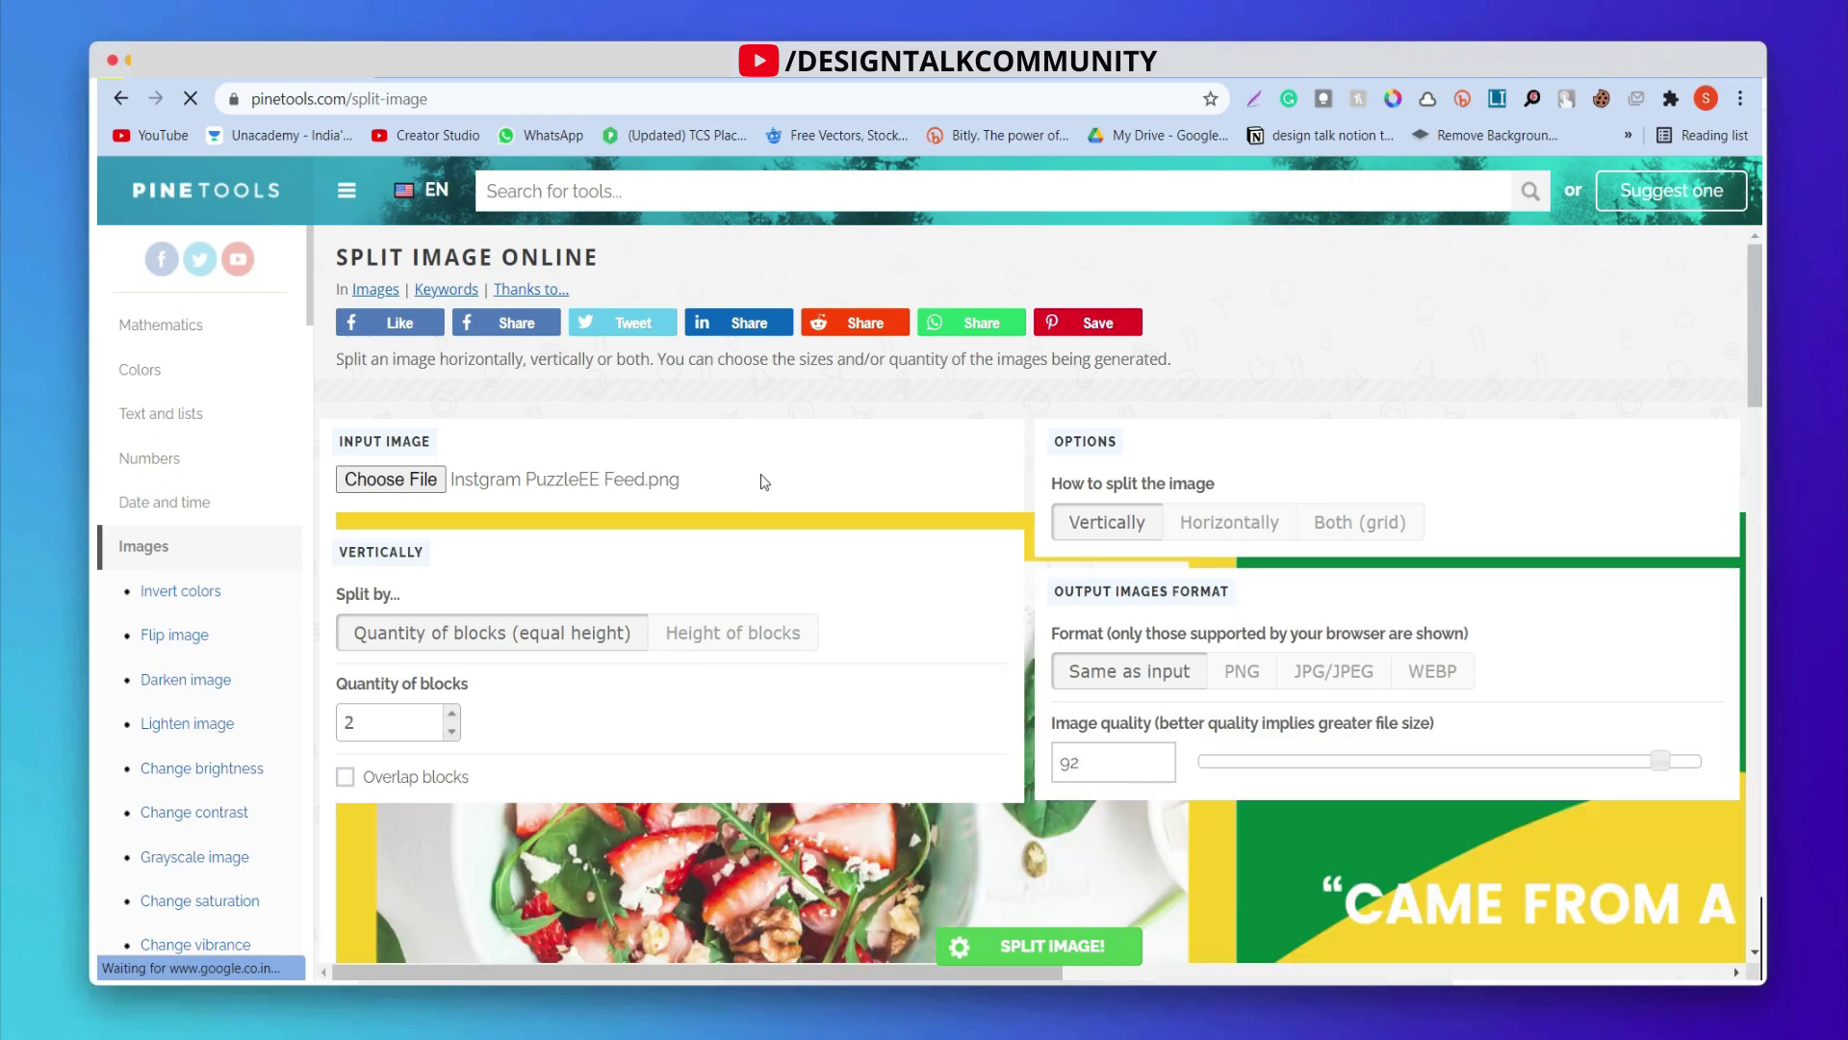
scroll(765, 520, "down", 2)
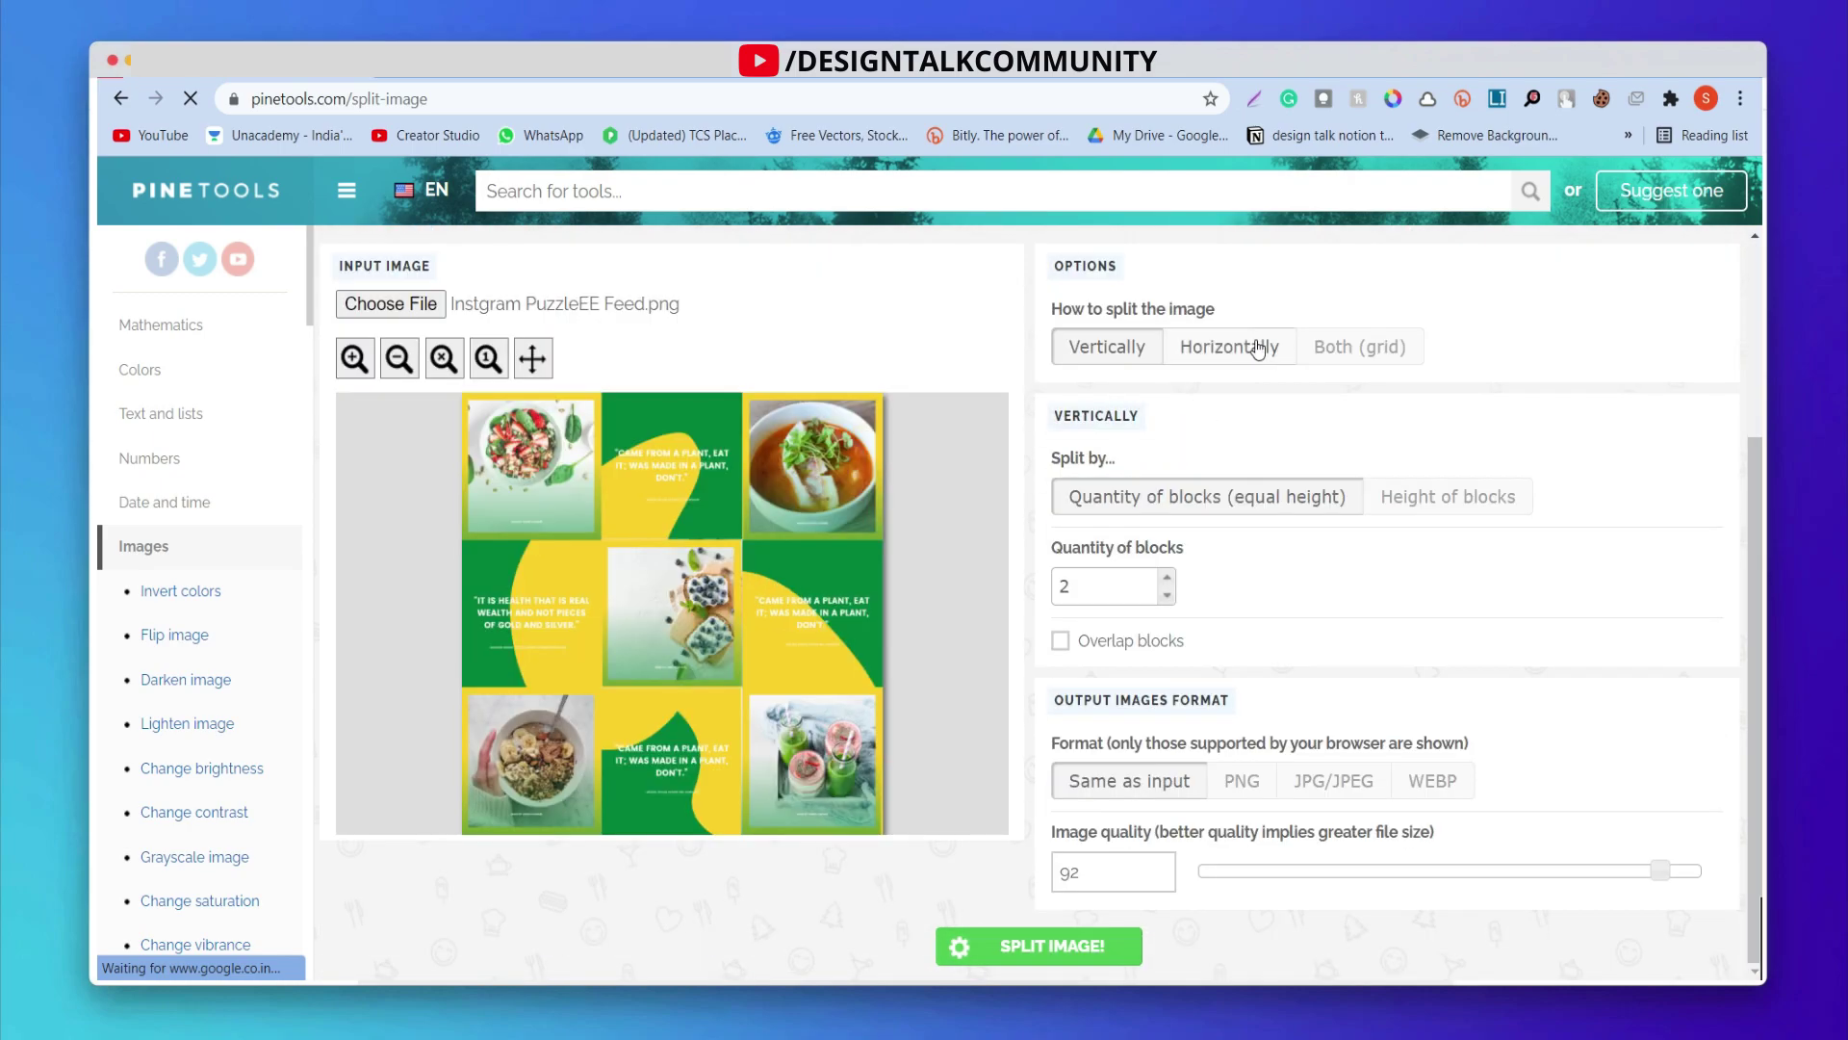
Step: Set the image to split both ways as a grid, with 3 blocks vertically and 3 blocks horizontally
left_click(1331, 349)
scroll(1113, 487, "down", 2)
scroll(1098, 412, "up", 2)
left_click_drag(1097, 520, 1052, 524)
type("3")
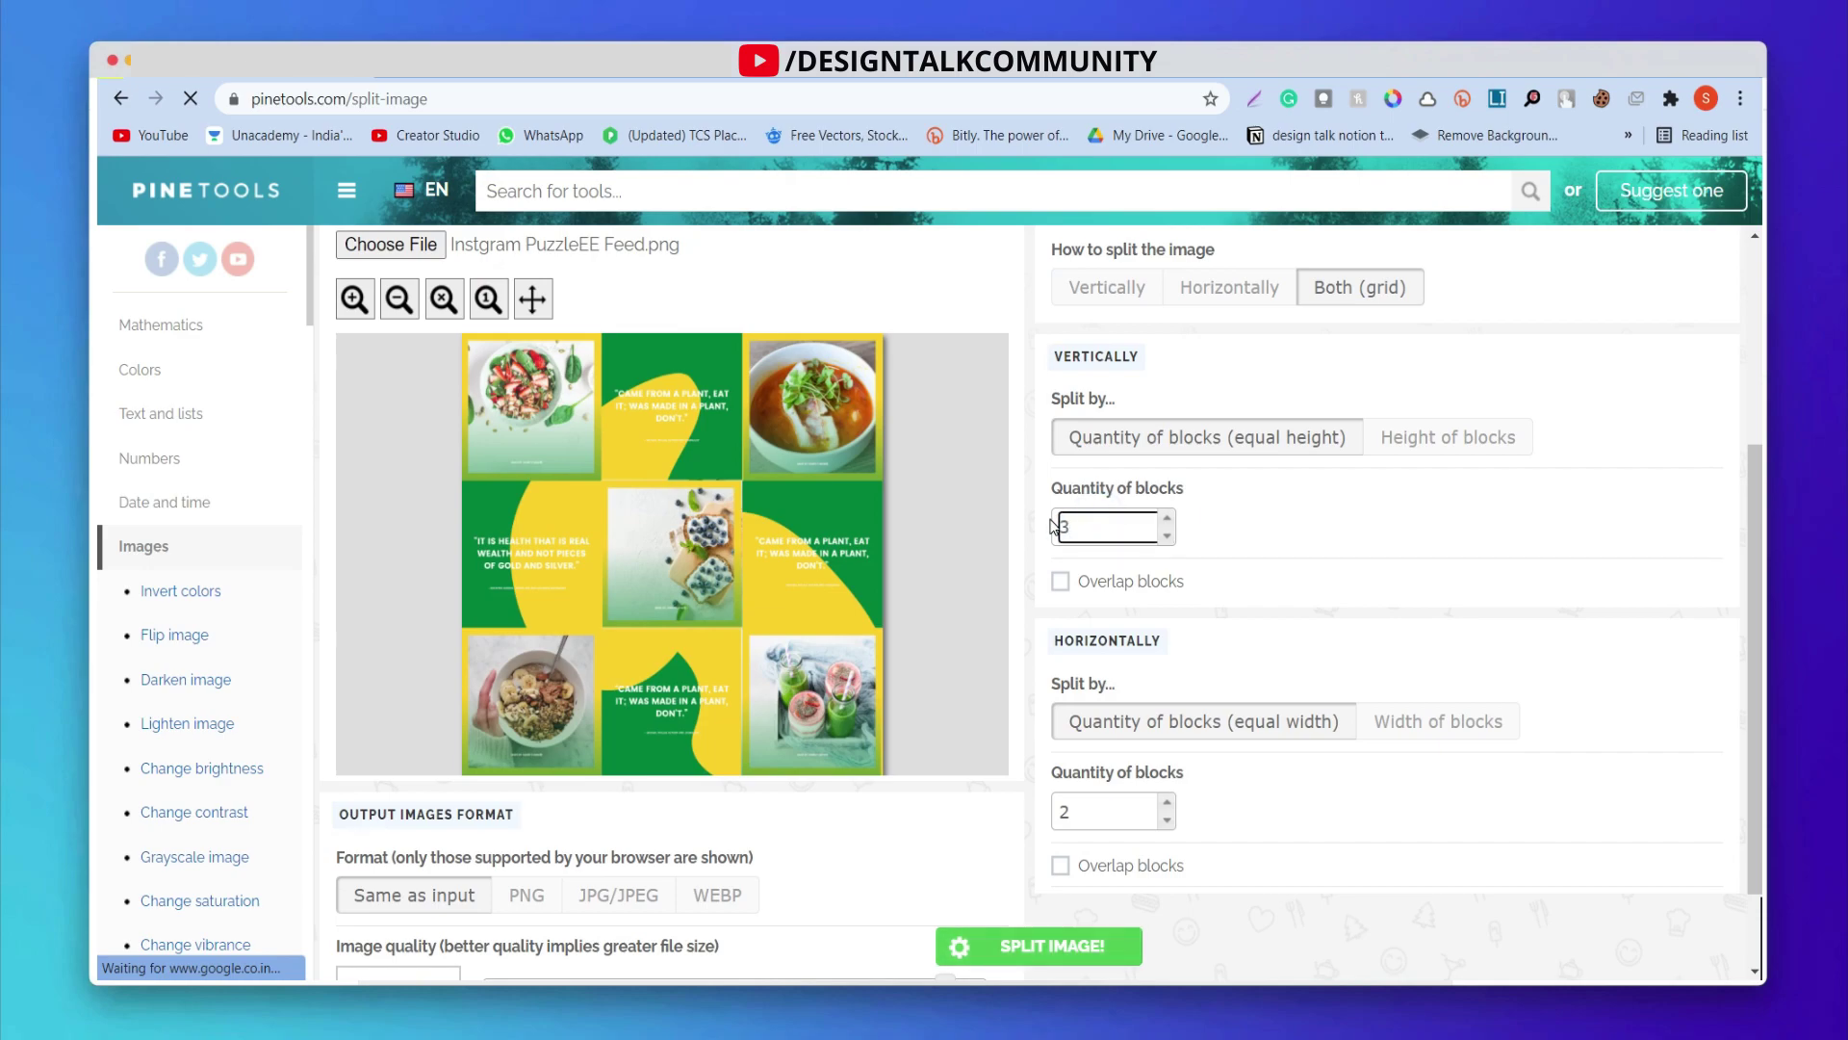
left_click_drag(1106, 817, 1060, 811)
type("3")
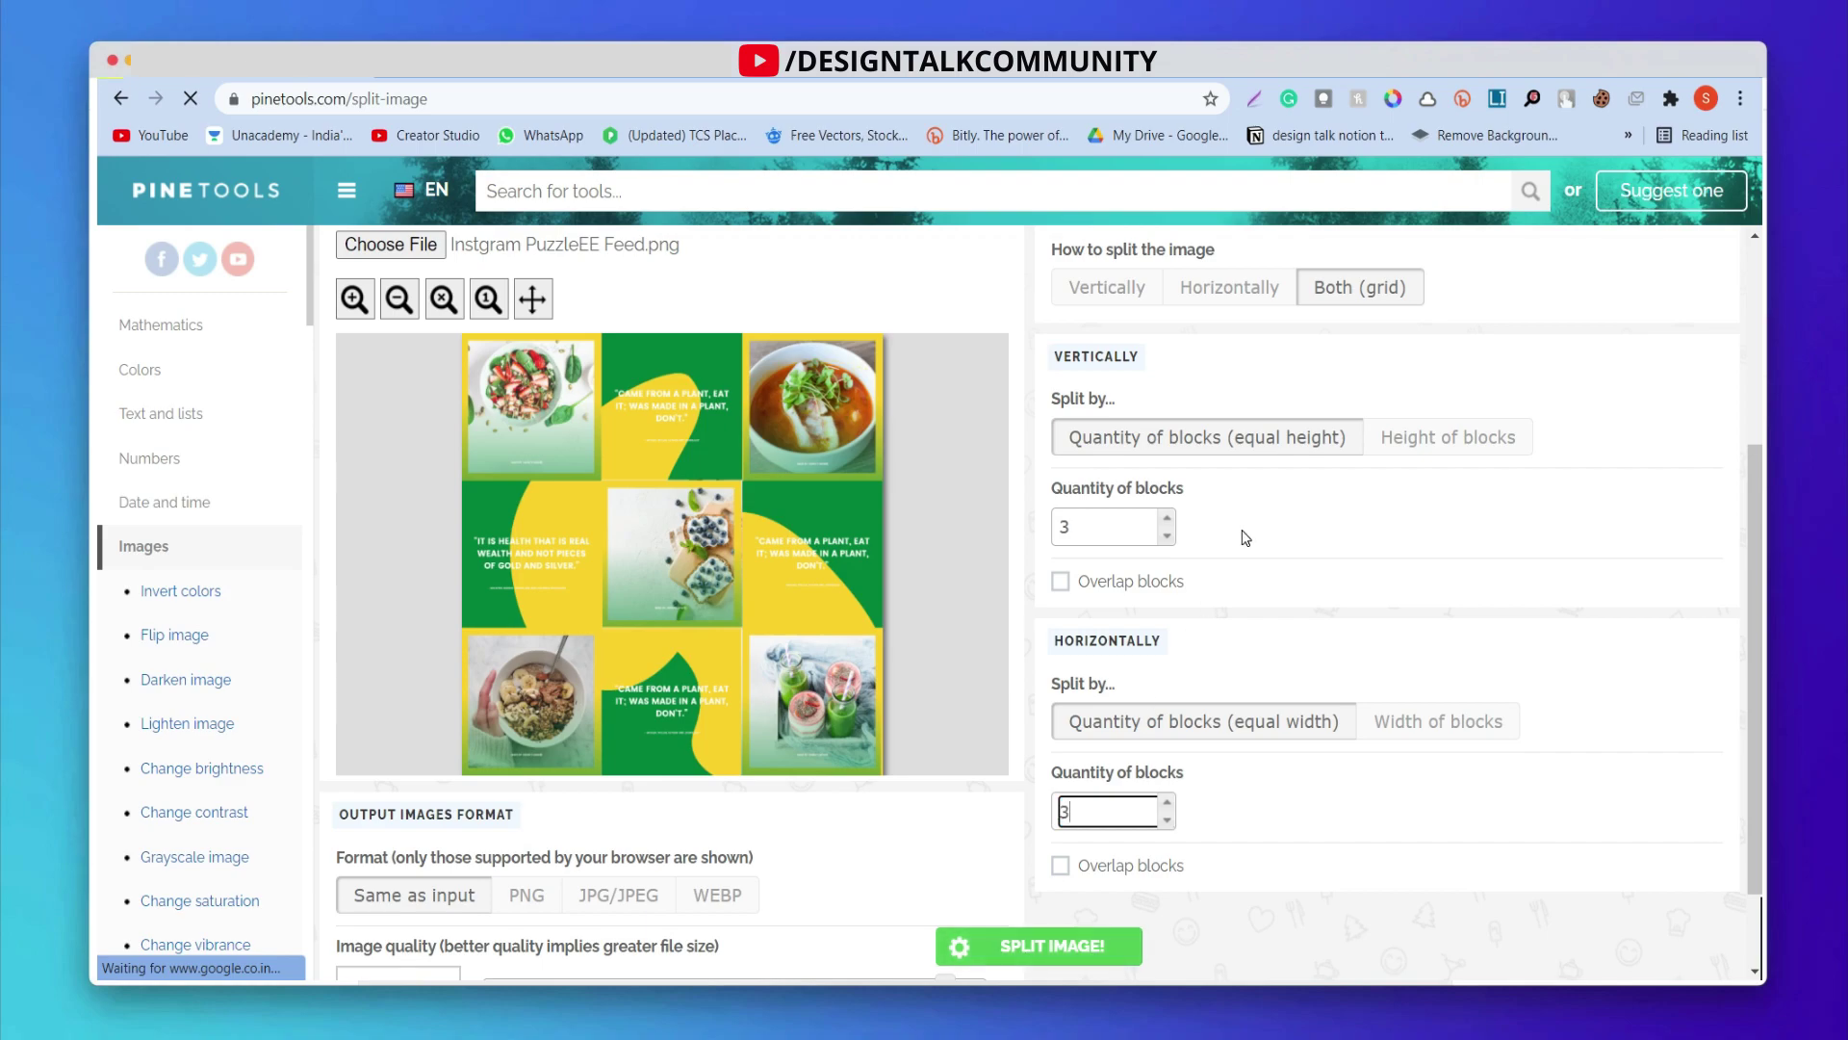
scroll(1245, 534, "down", 3)
scroll(1419, 371, "up", 3)
left_click(1448, 448)
left_click_drag(1217, 488, 1067, 491)
left_click(1107, 437)
Step: Split the image into the grid pieces and download the individual piece row-1-column-1.png
scroll(1365, 532, "down", 2)
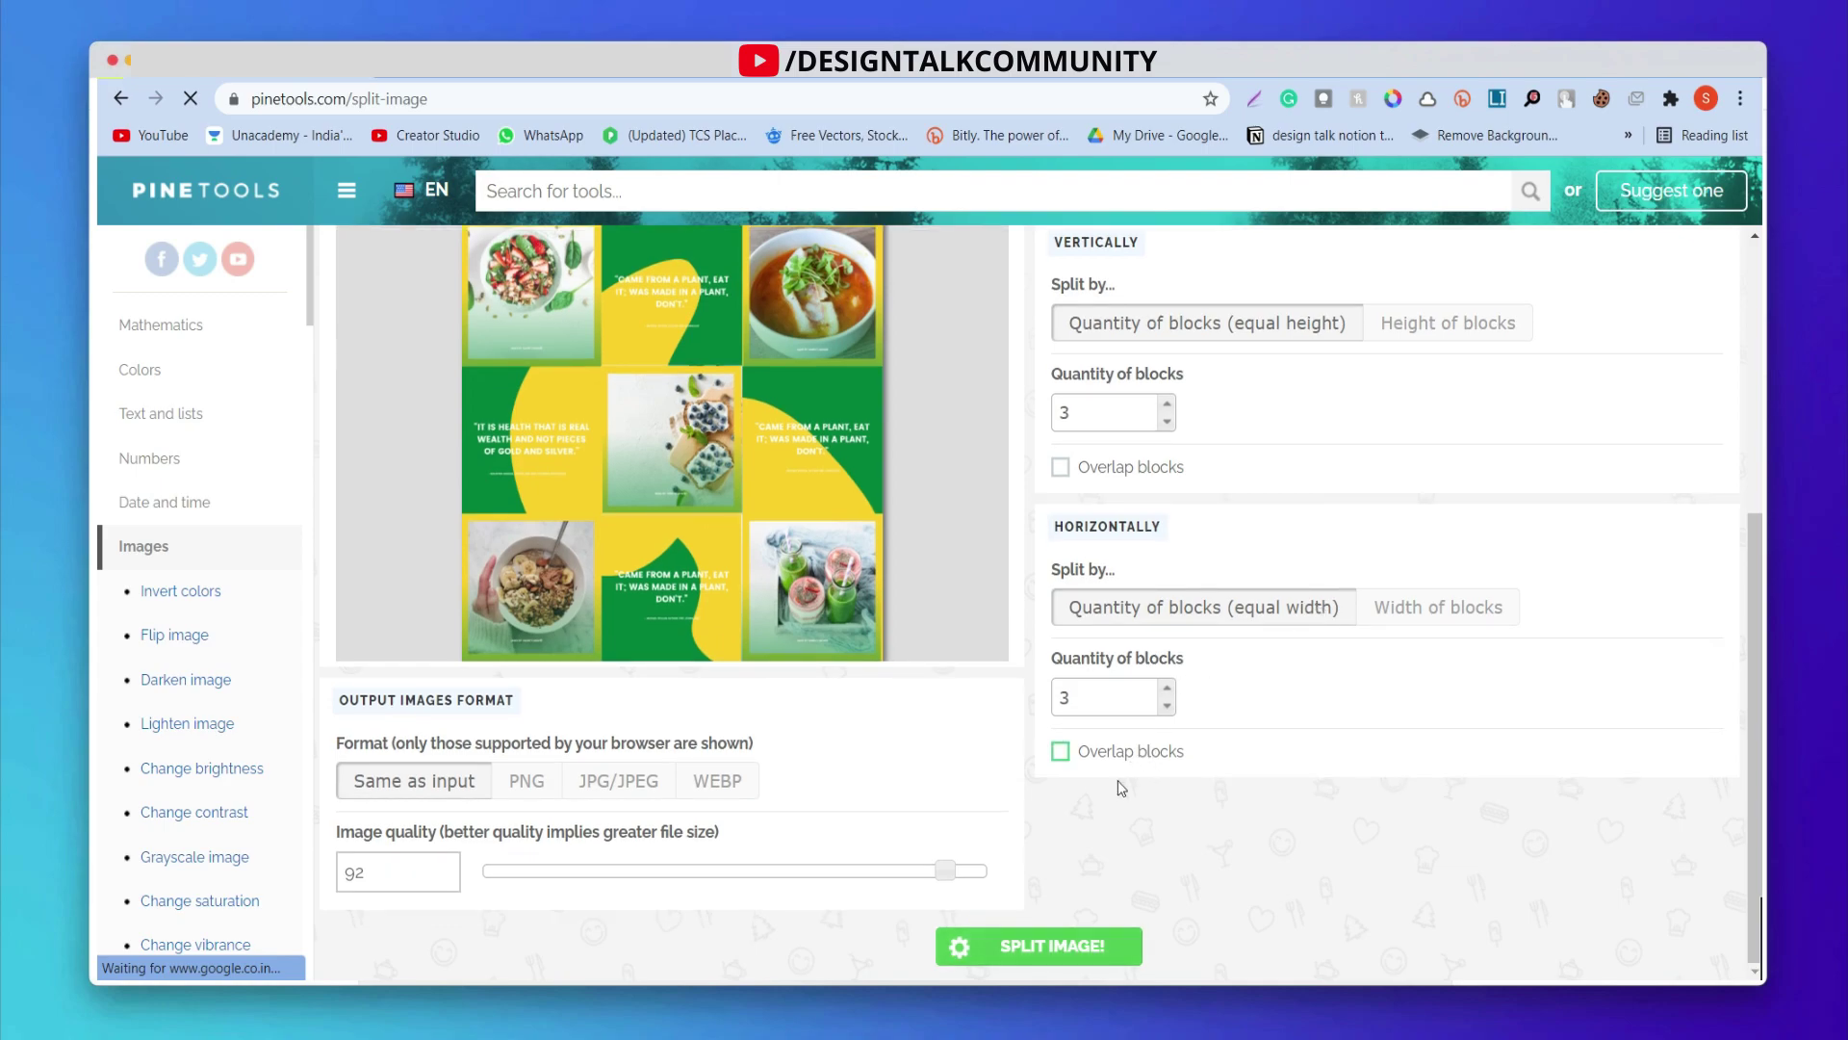
left_click(1023, 943)
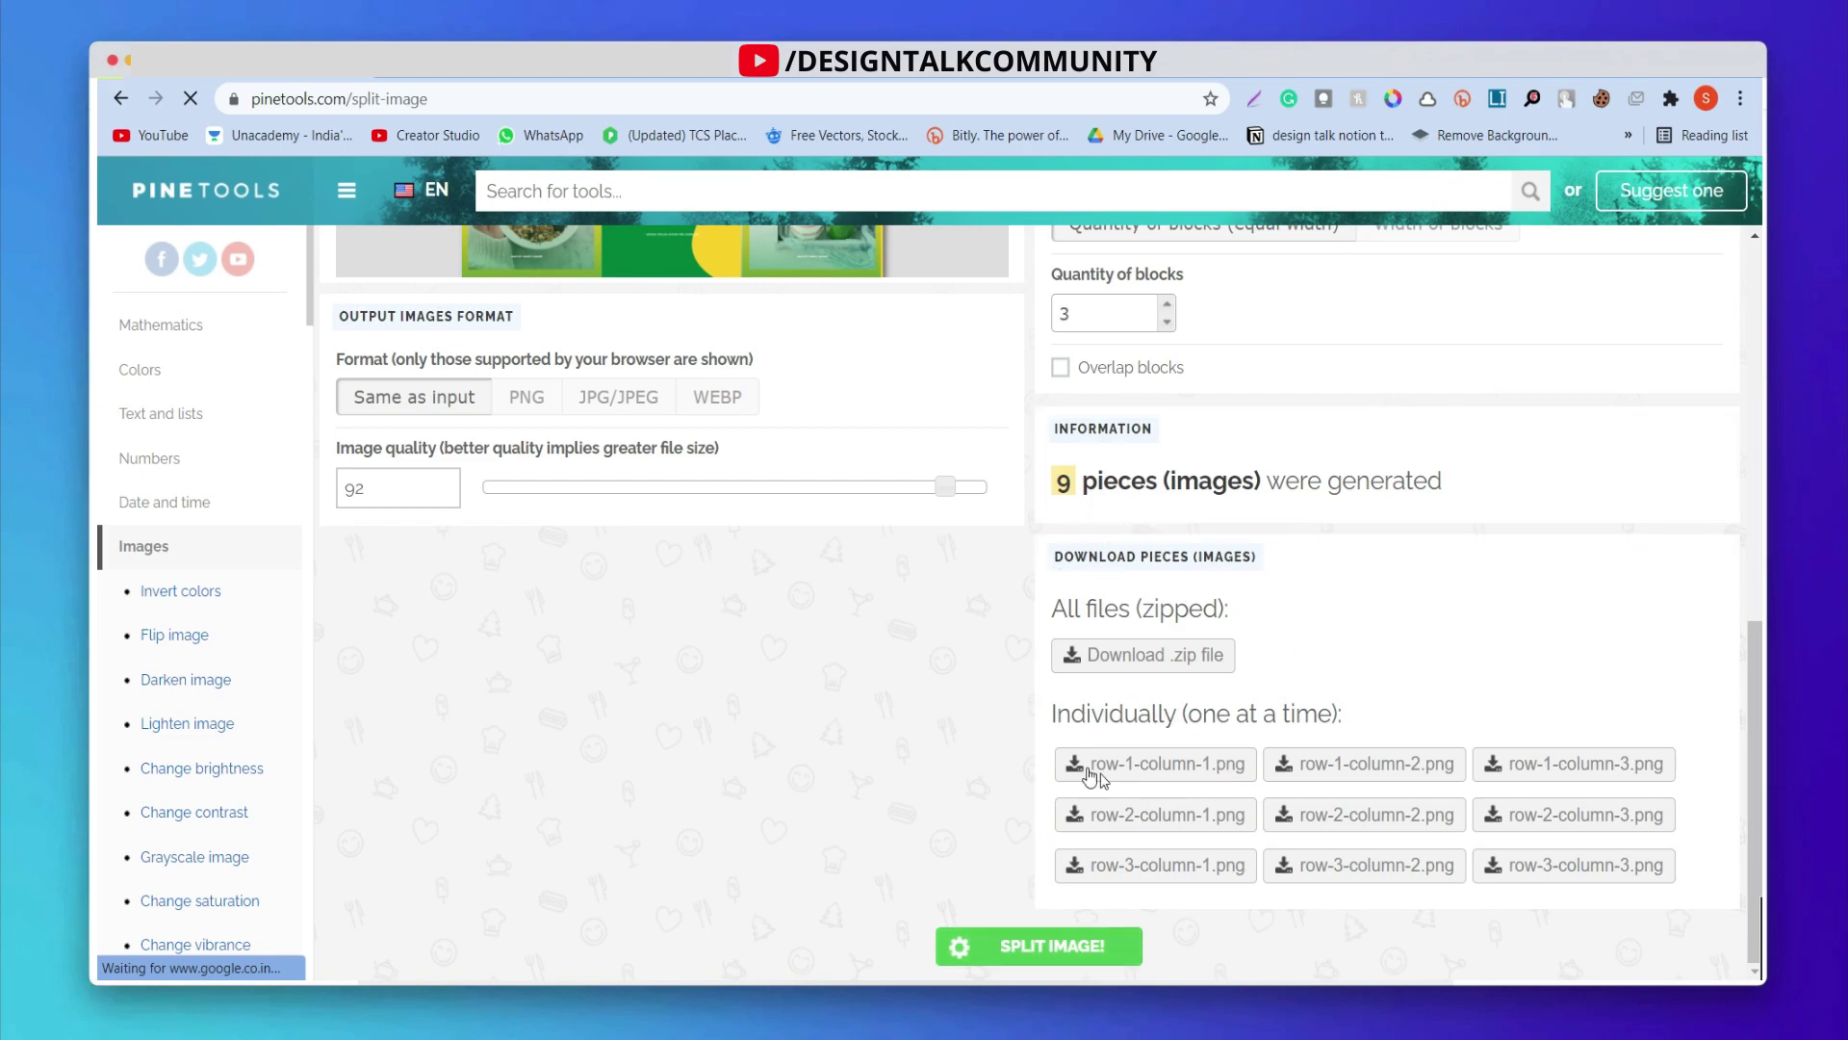
triple_click(1106, 712)
left_click(1403, 708)
left_click_drag(1275, 610, 1066, 599)
left_click(1374, 595)
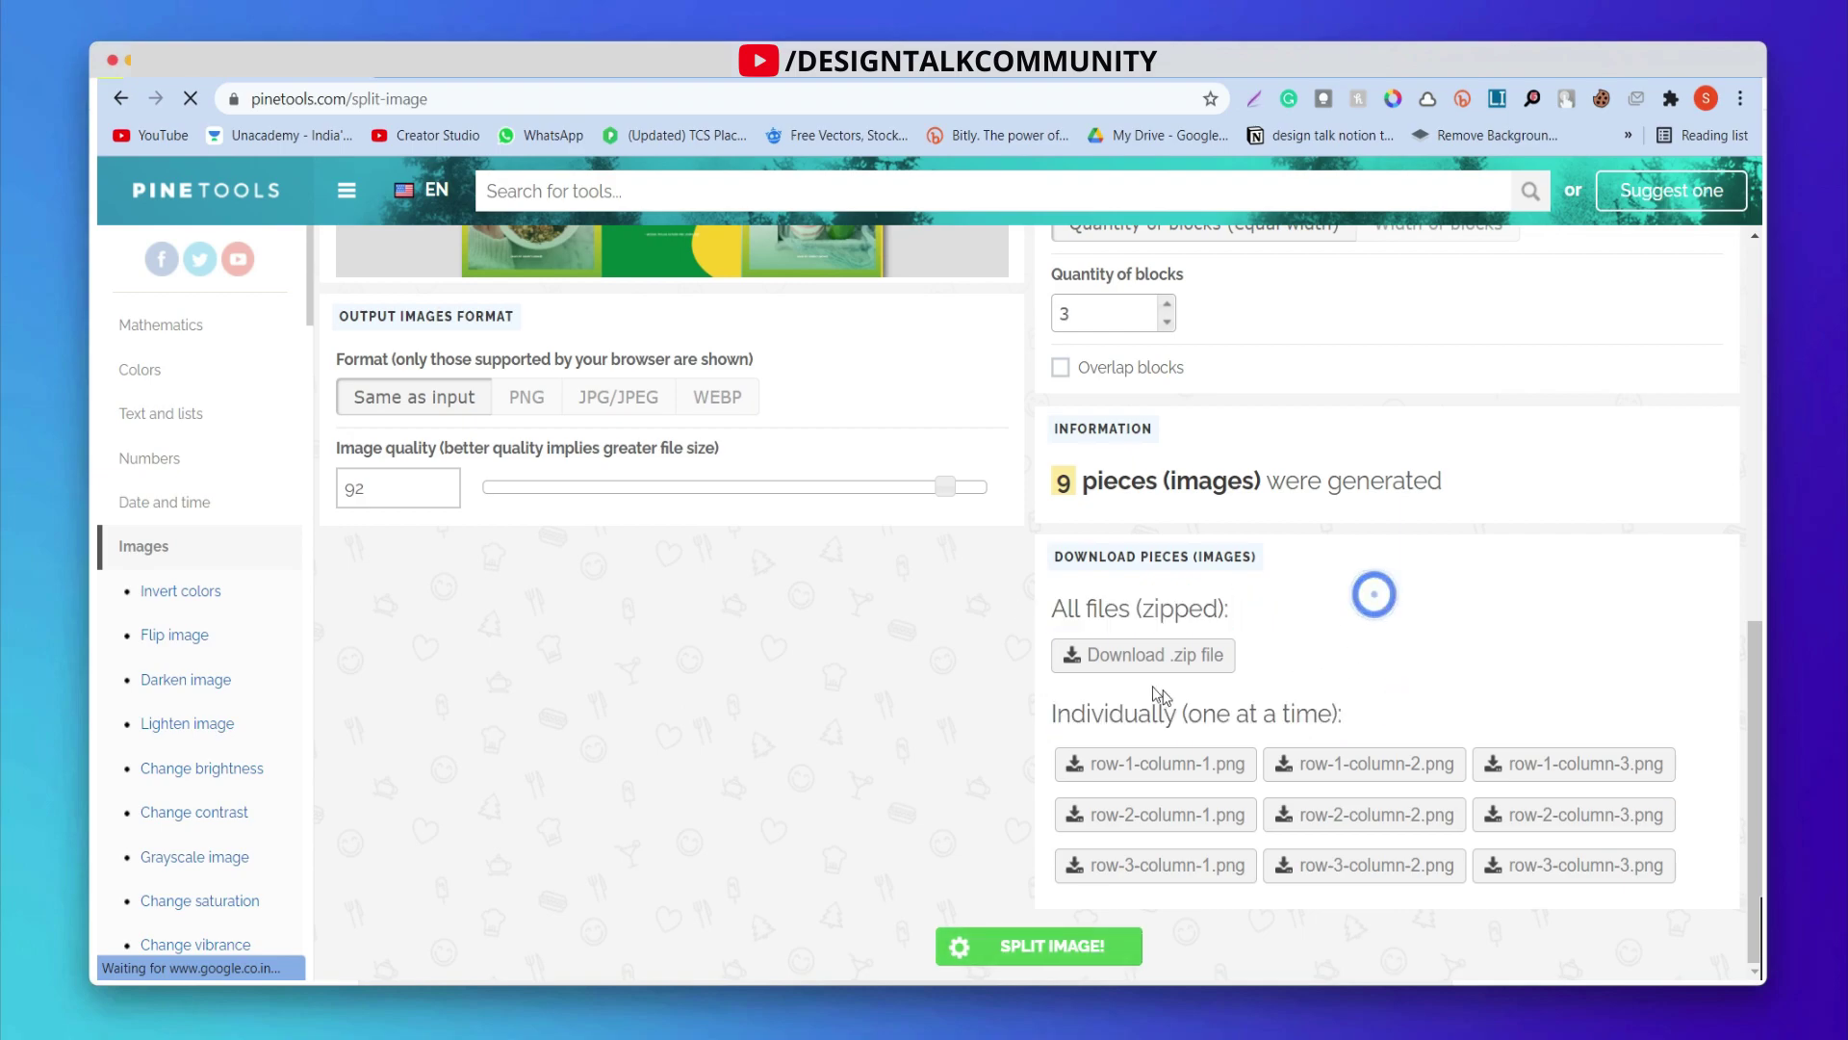
left_click(1180, 767)
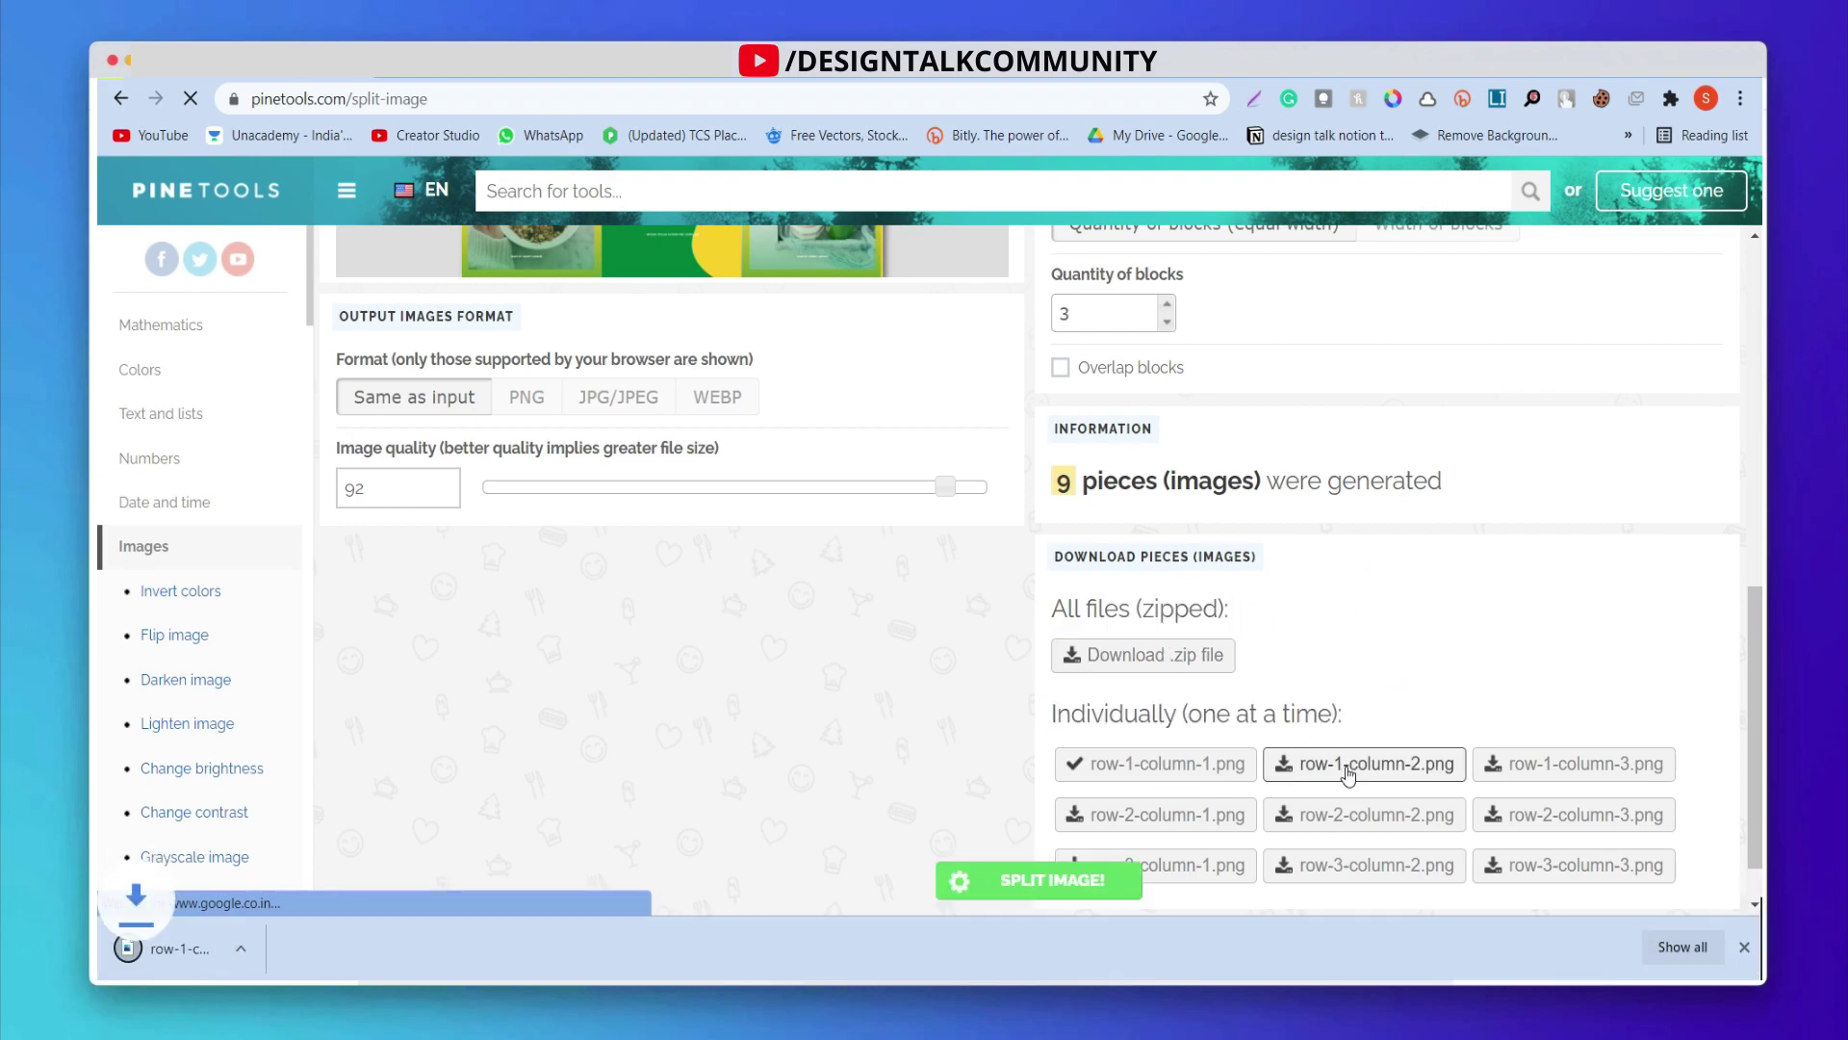